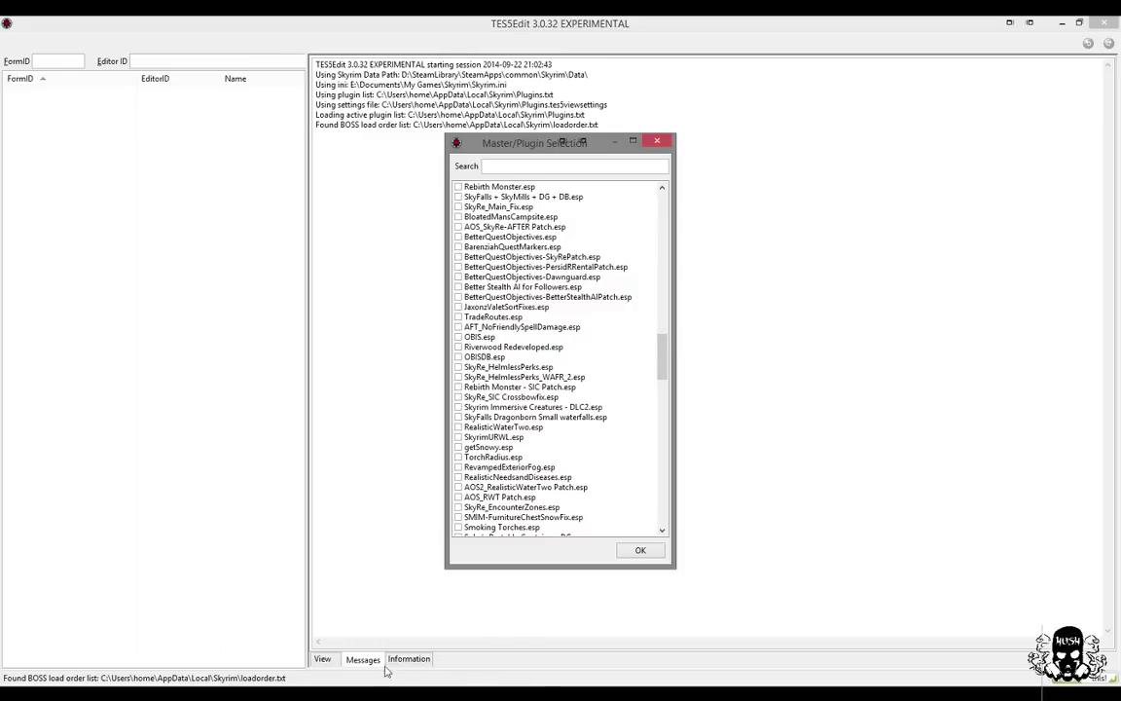
# - Switch to Firefox and view the Nexus pages of Inhabitants of Skyrim - NPC Overhaul and Ashara Followers Faces
pyautogui.click(345, 695)
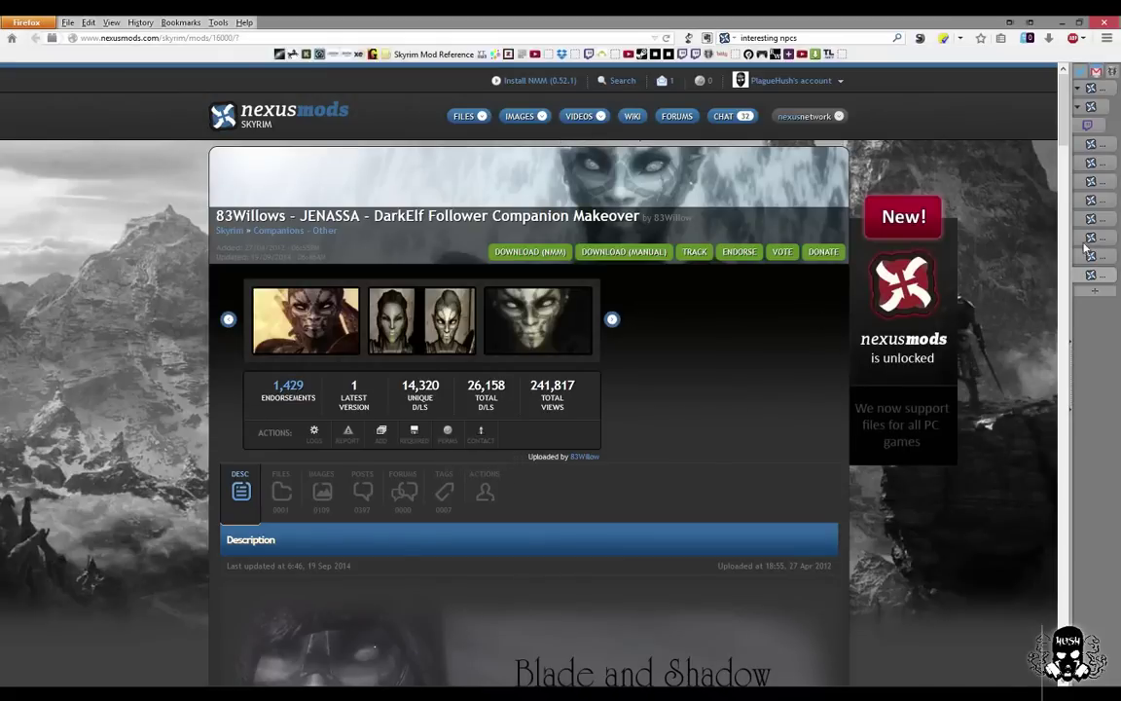
pyautogui.moveTo(1086, 221)
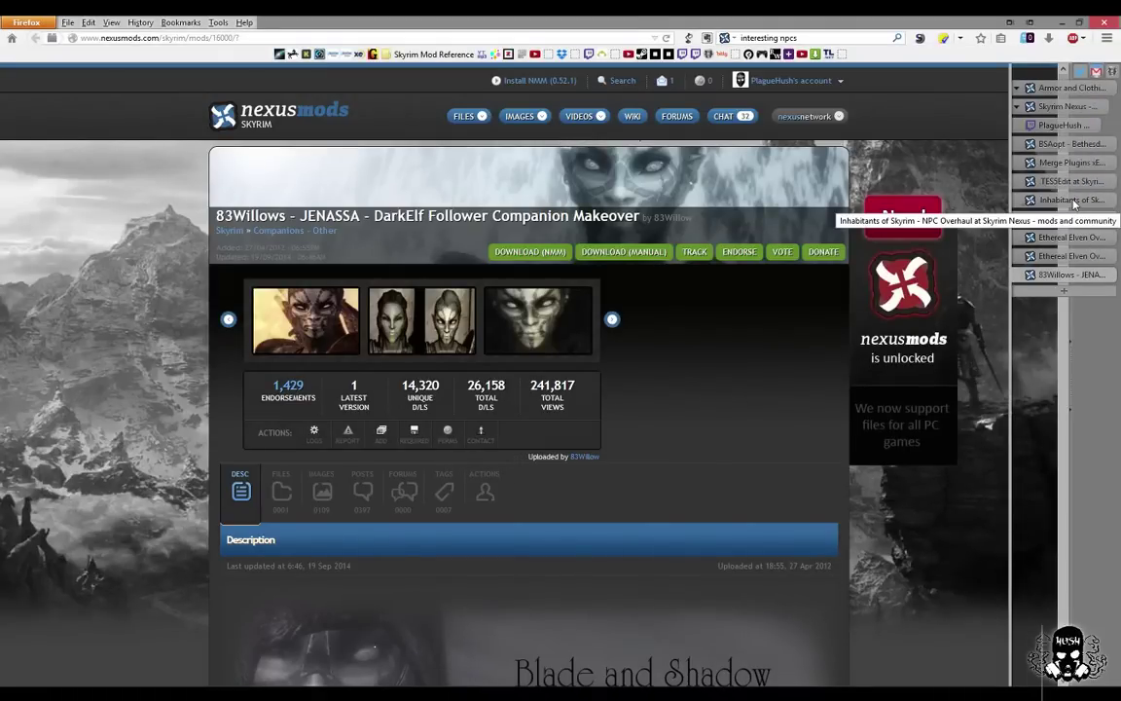
pyautogui.click(1071, 200)
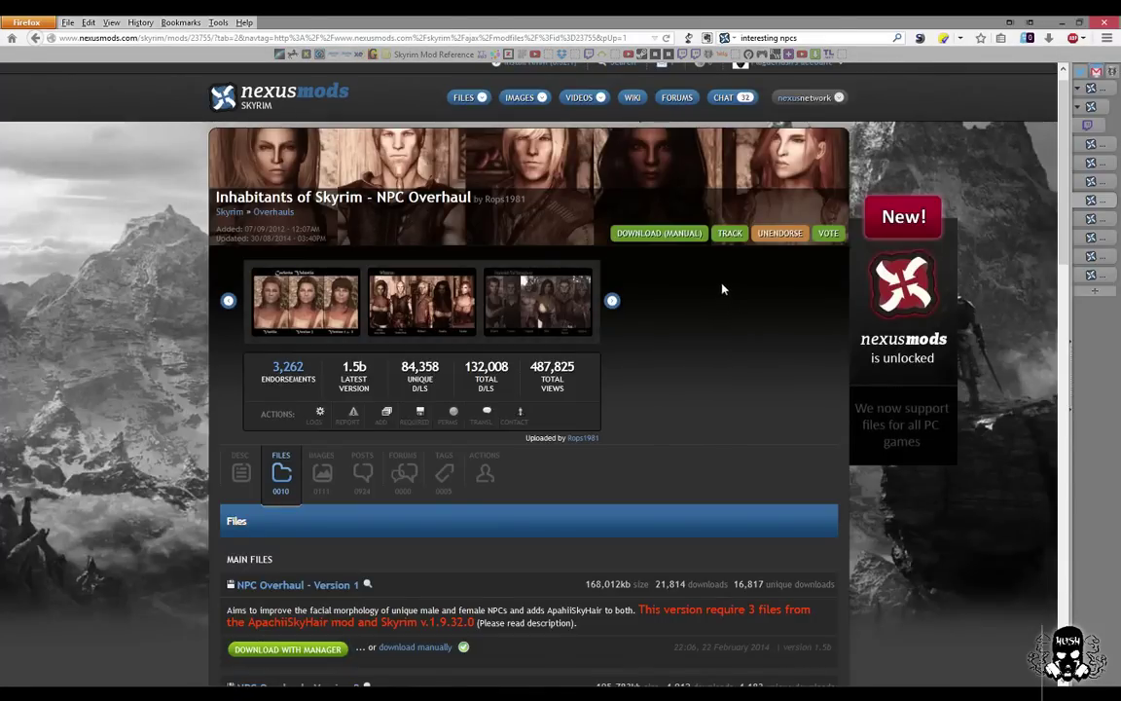
pyautogui.click(1066, 219)
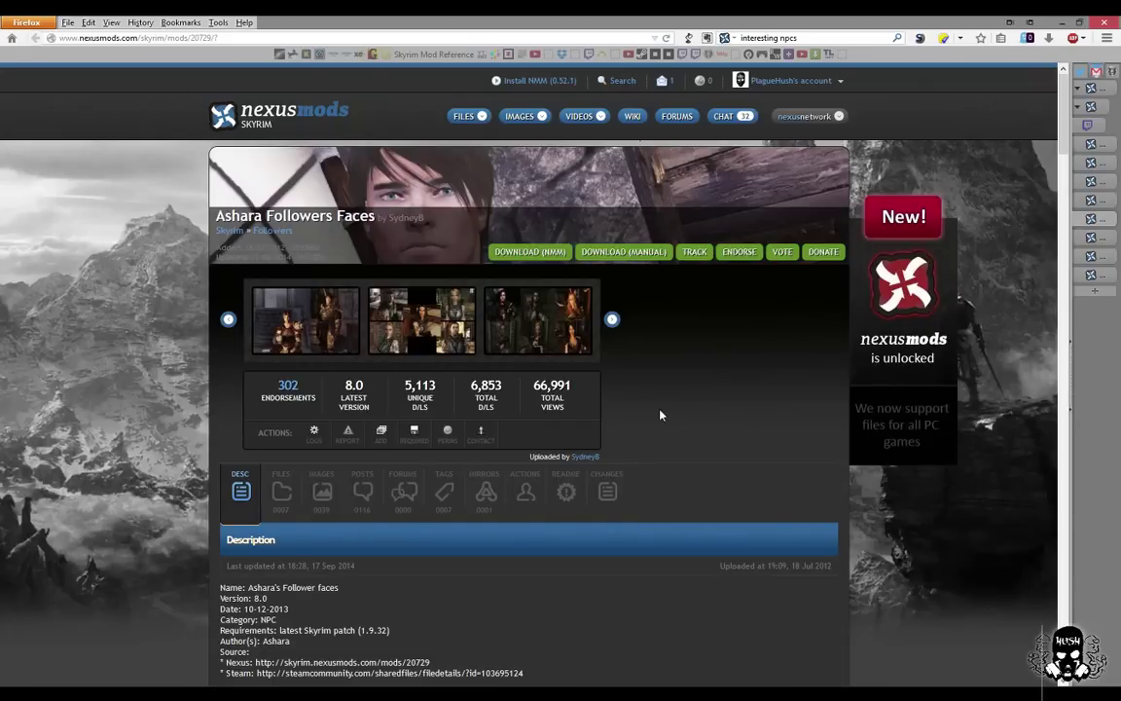
# - Show the Ethereal Elven Overhaul page and enlarge its preview image with the grid of elf faces, closing it after viewing
pyautogui.moveTo(1075, 238)
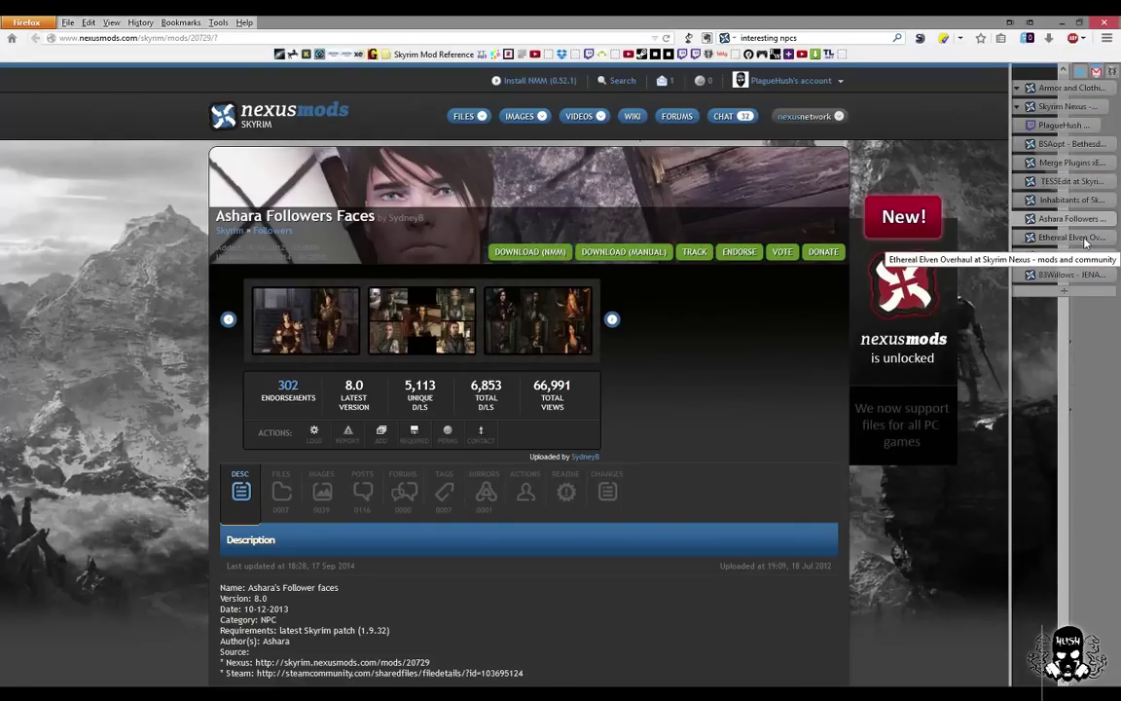
pyautogui.click(1082, 238)
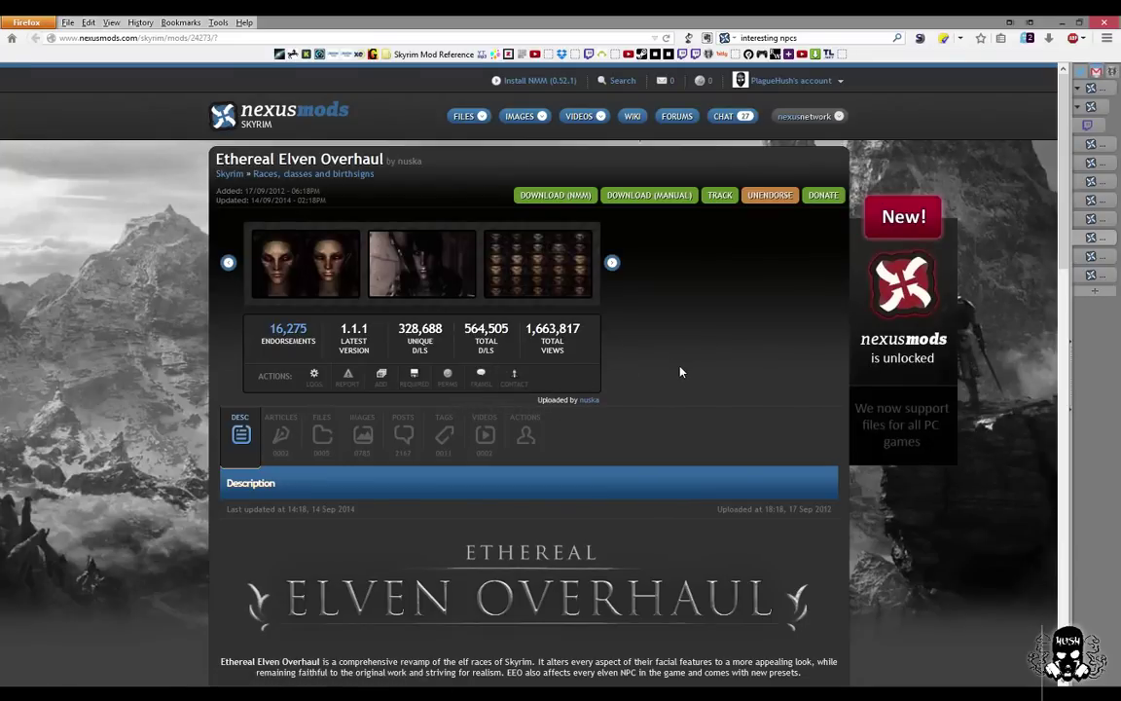
pyautogui.click(517, 251)
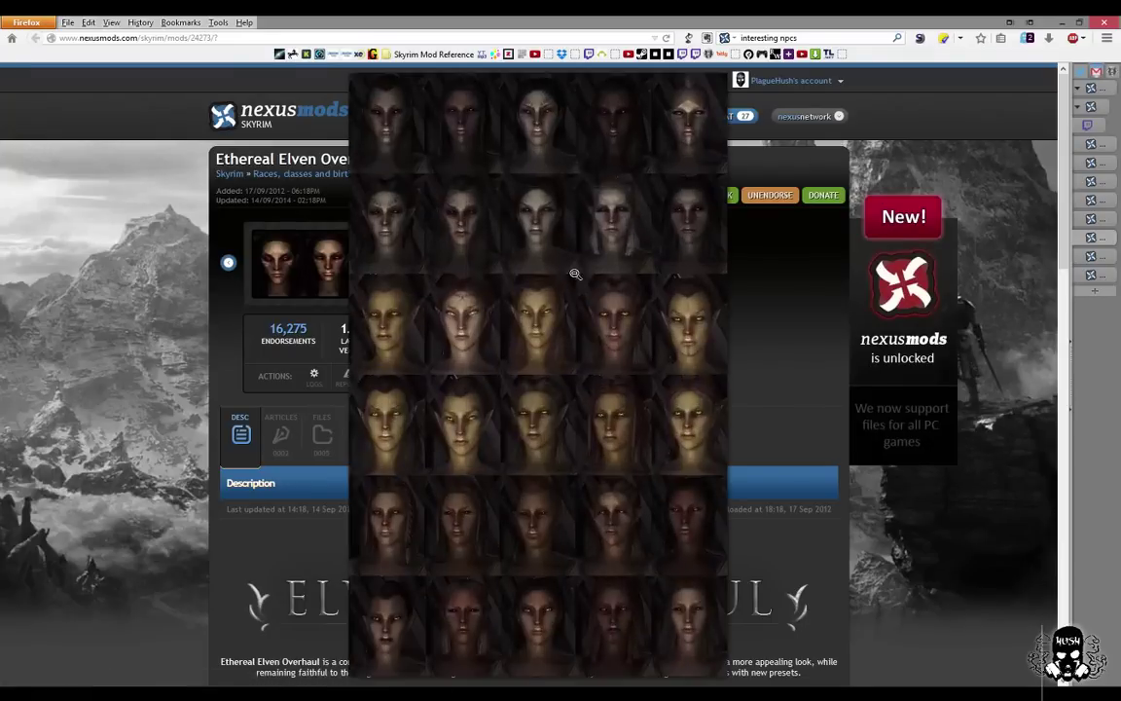
pyautogui.click(534, 331)
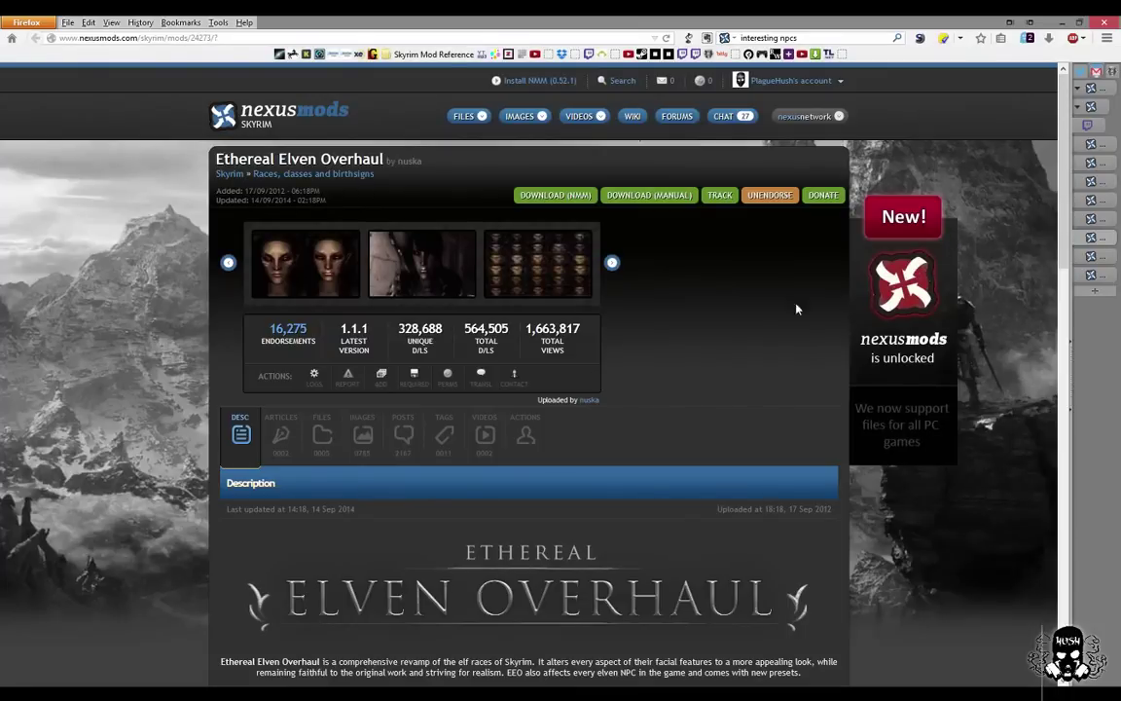
# - View the 83Willows JENASSA makeover page and read the description of Ethereal Elven Overhaul Patches
pyautogui.moveTo(1066, 282)
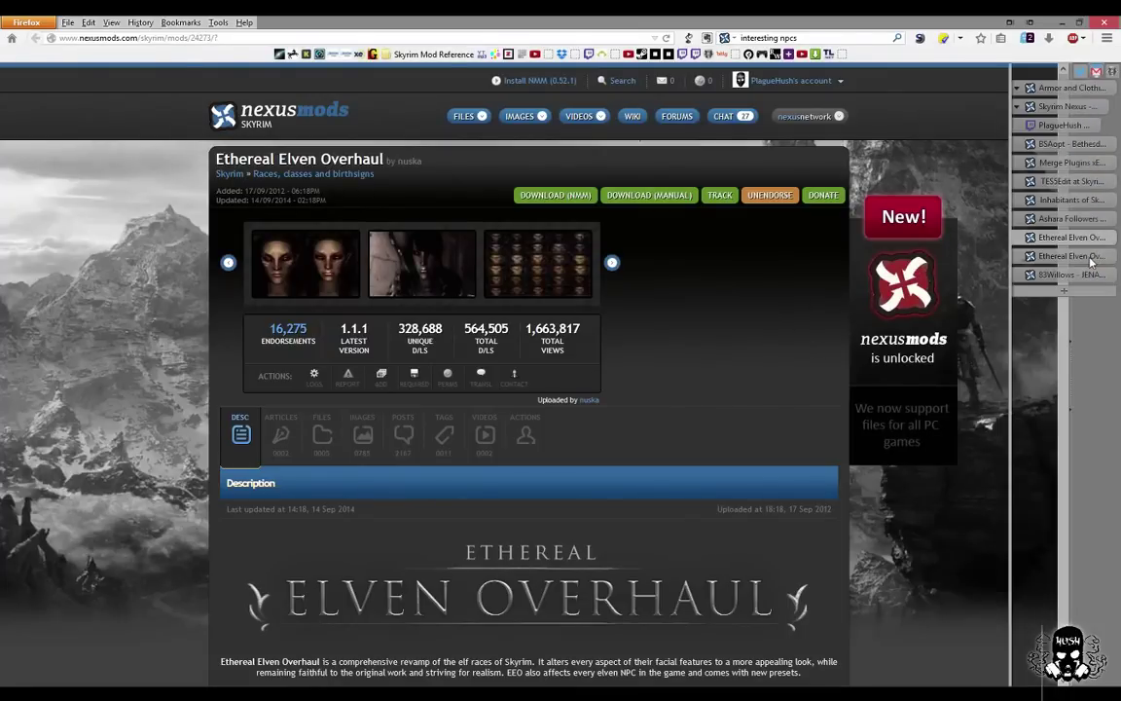
pyautogui.click(1071, 274)
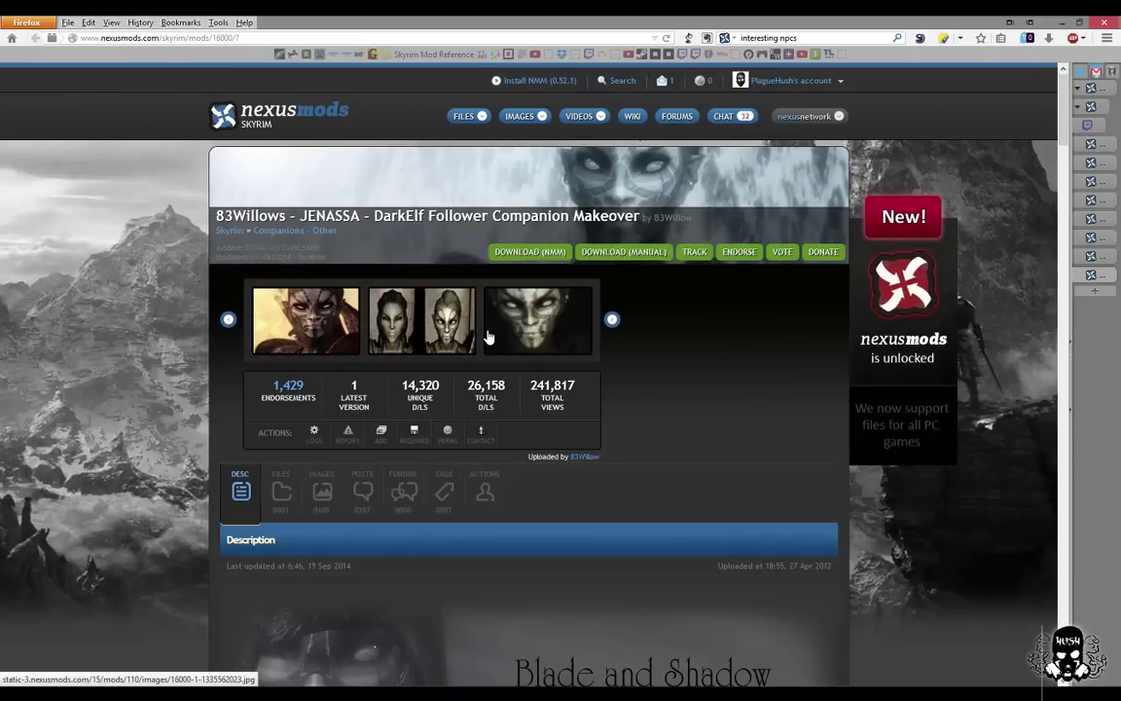
pyautogui.moveTo(1077, 234)
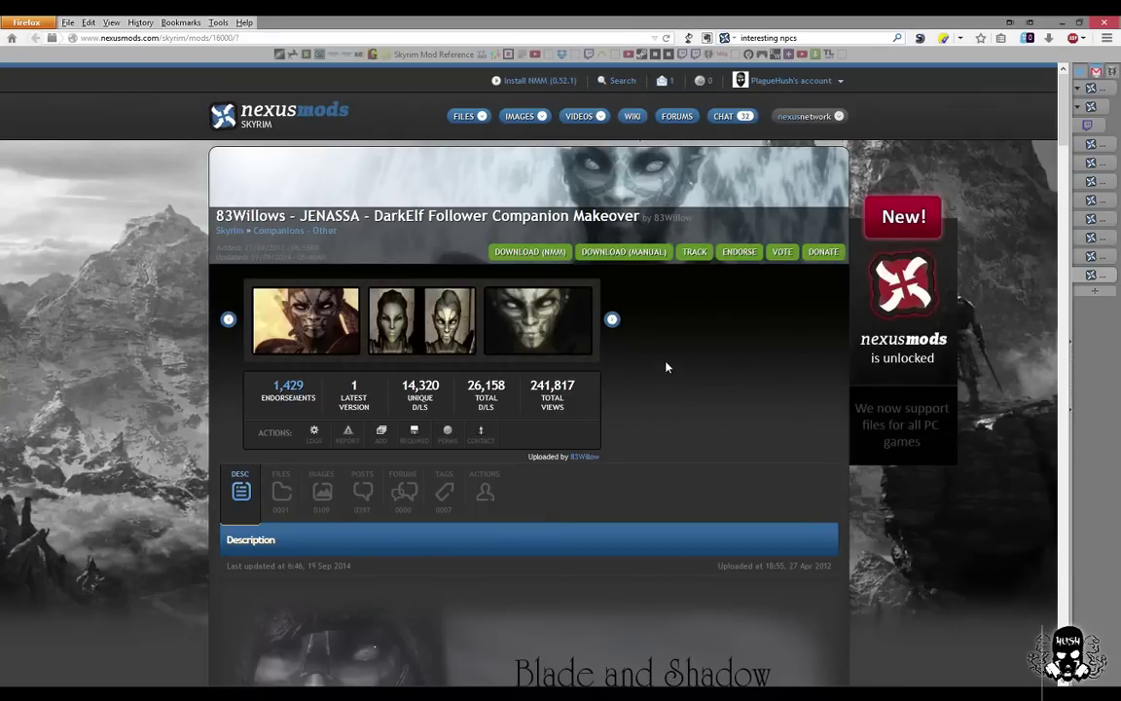
pyautogui.moveTo(978, 245)
pyautogui.moveTo(1071, 258)
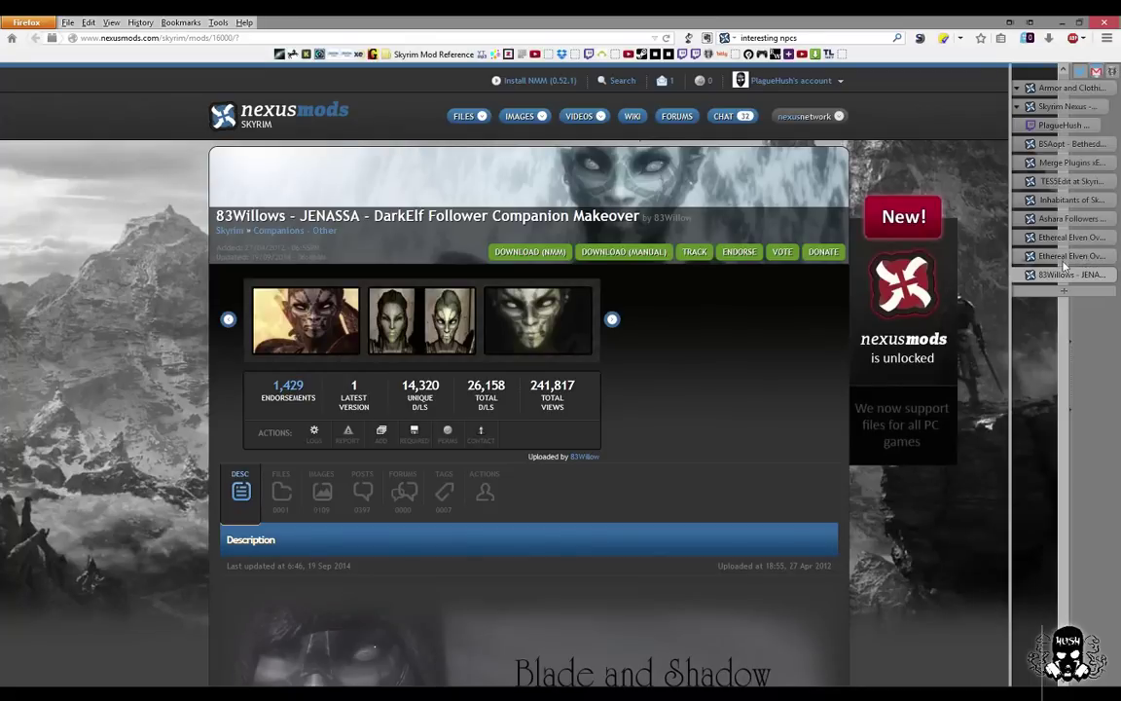
pyautogui.click(1068, 257)
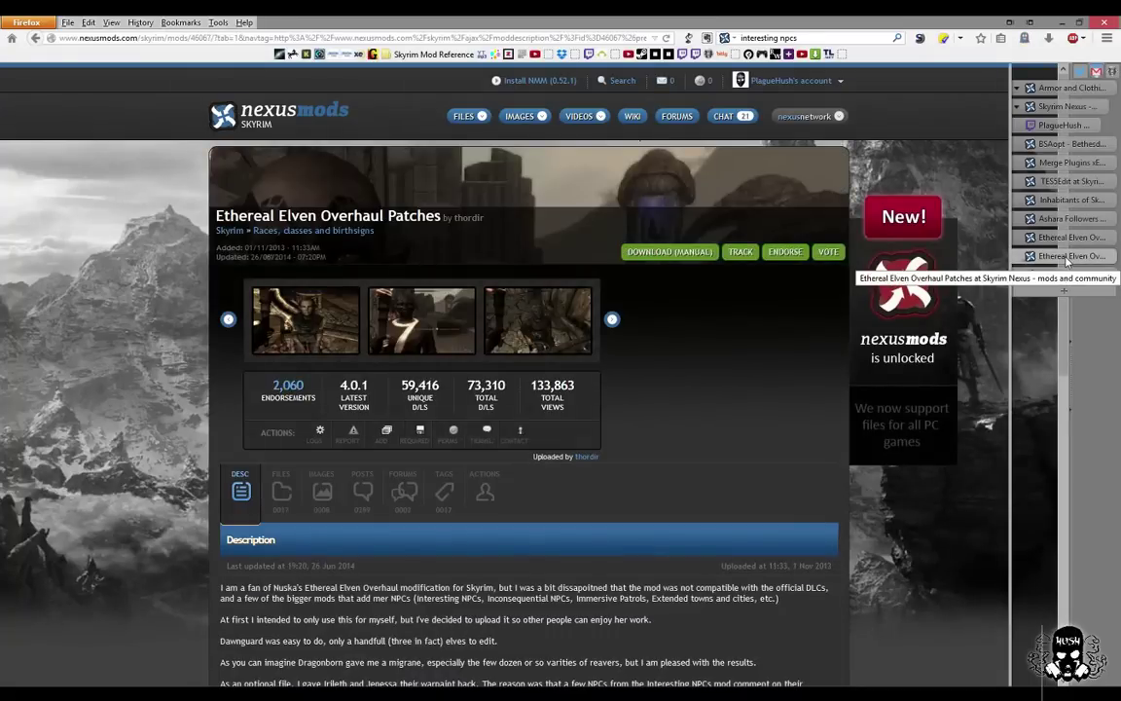
pyautogui.scroll(-3, 468, 462)
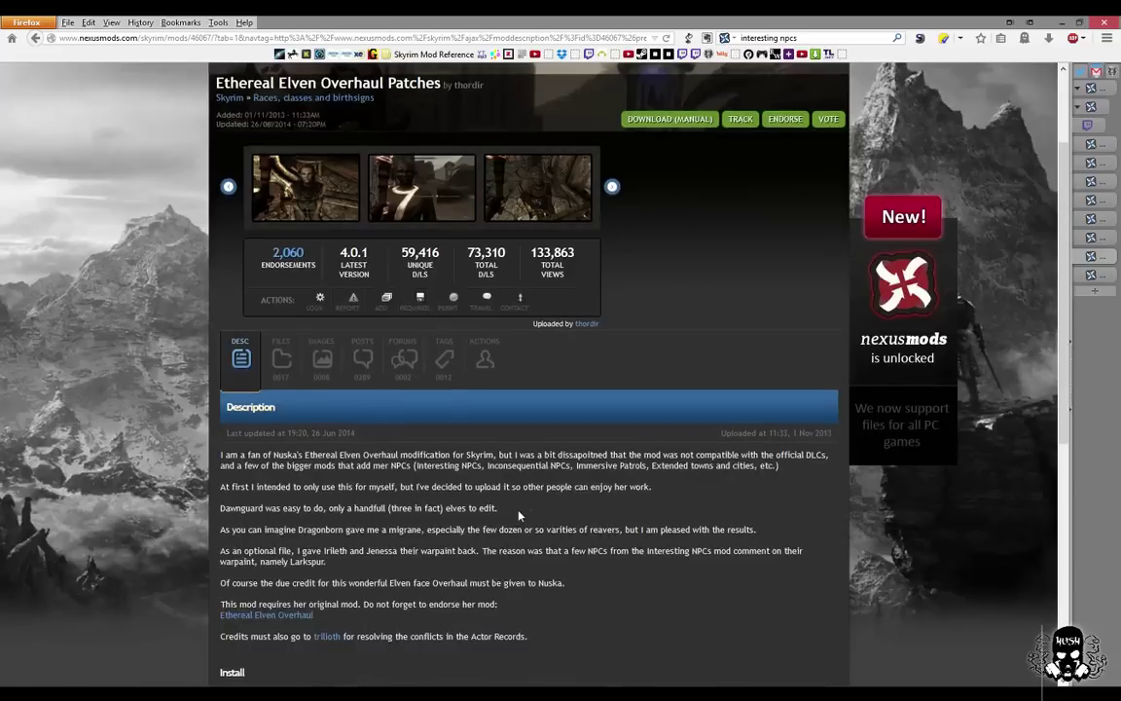
# - Review the downloadable files offered for Ashara Followers Faces and for Inhabitants of Skyrim - NPC Overhaul
pyautogui.moveTo(1107, 253)
pyautogui.click(1088, 219)
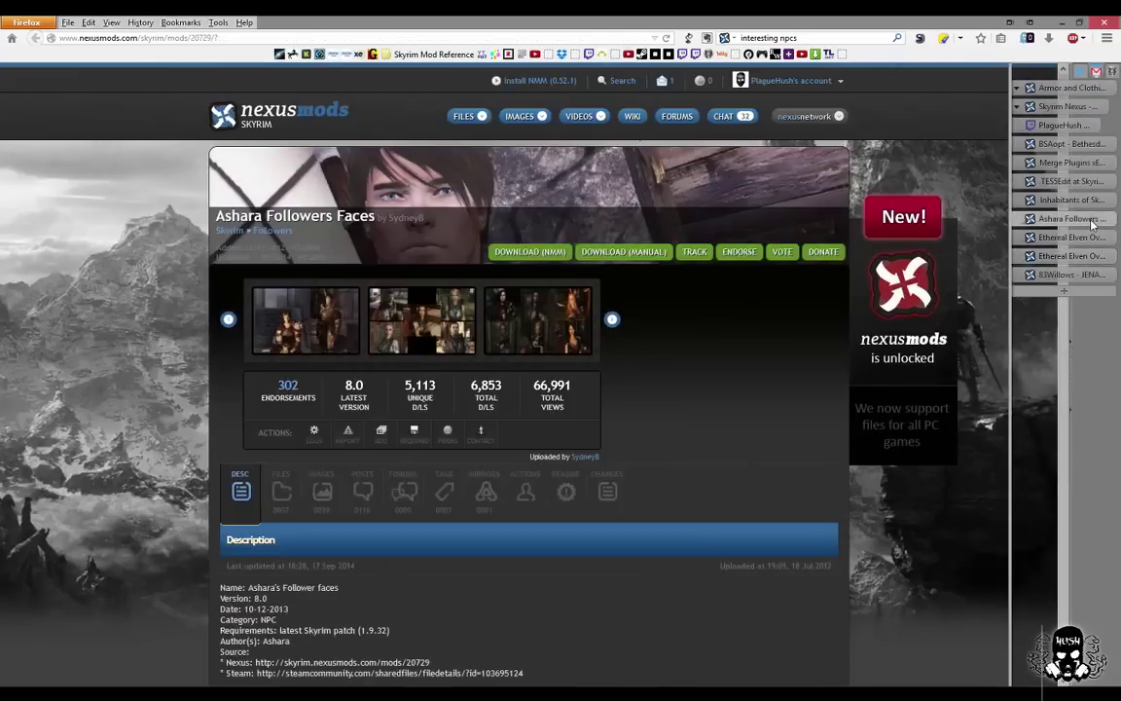
pyautogui.click(282, 492)
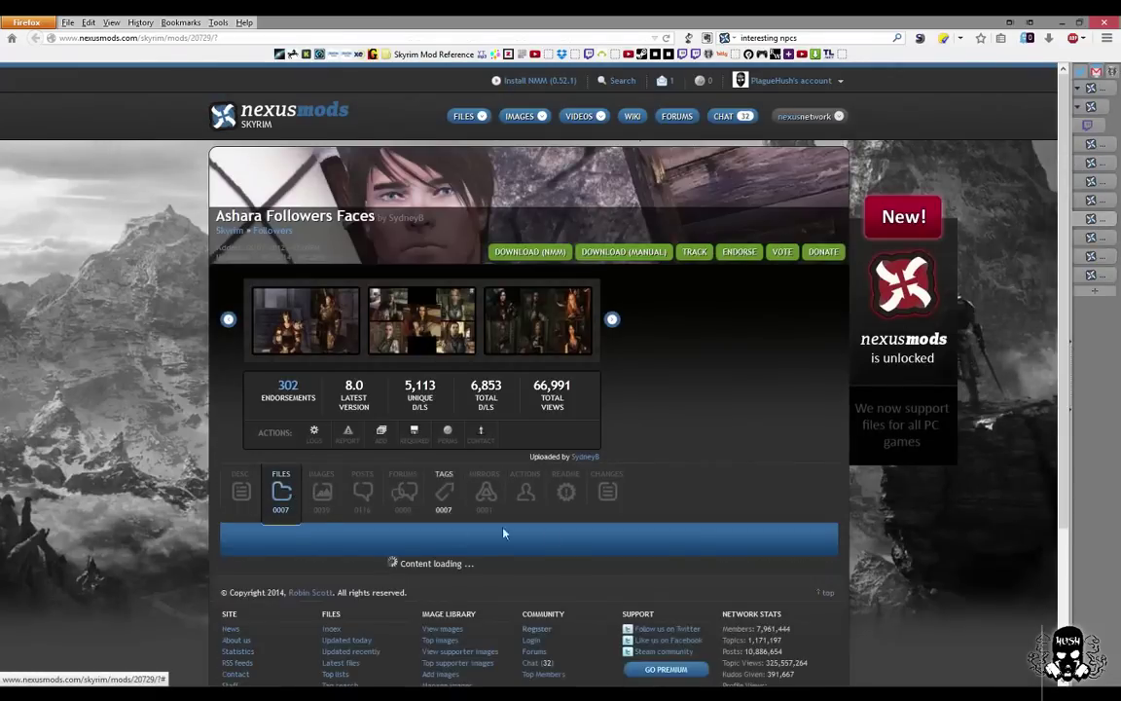
pyautogui.scroll(-6, 567, 528)
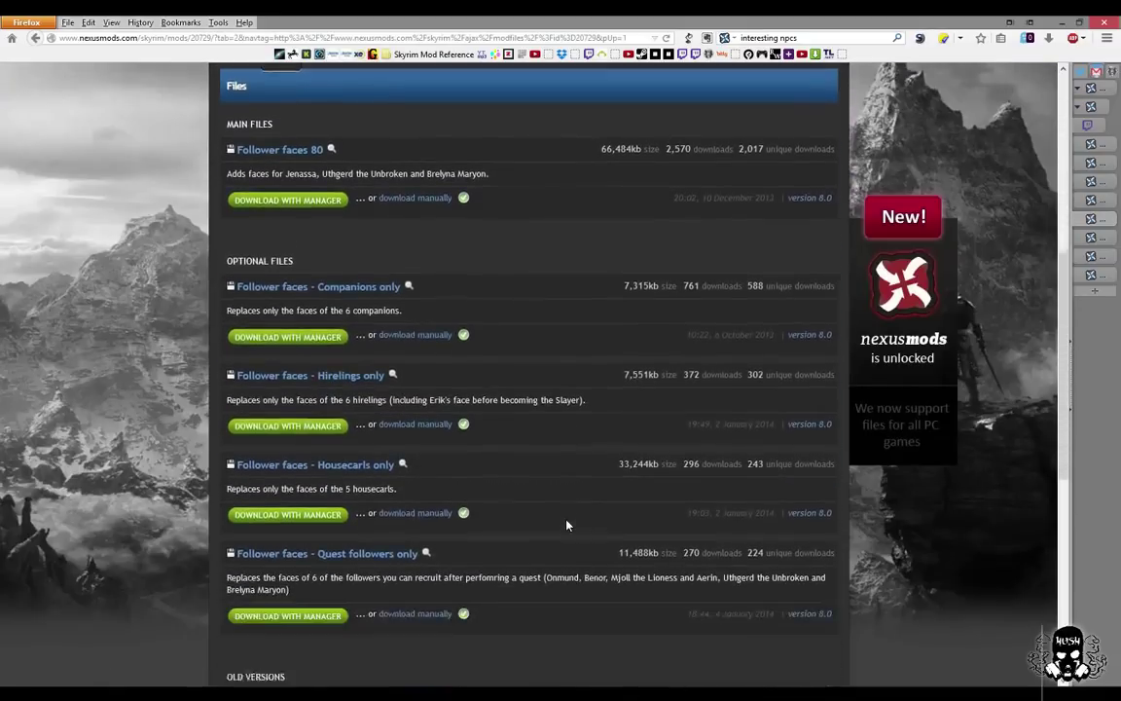
pyautogui.scroll(-3, 621, 491)
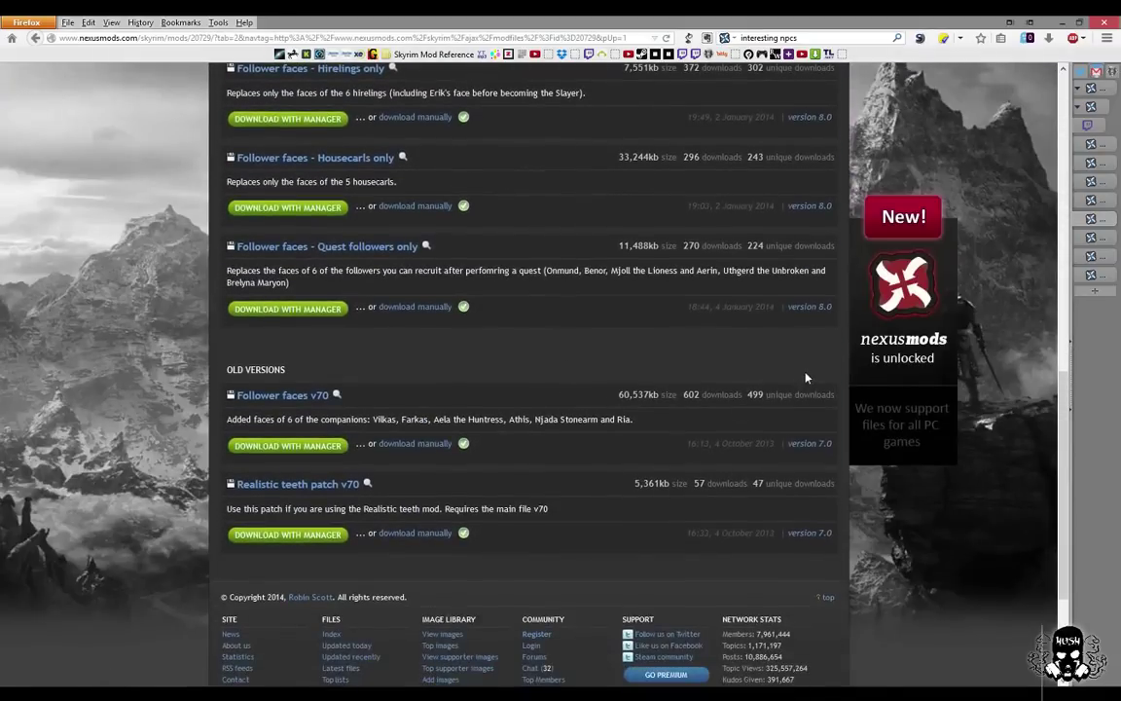
pyautogui.click(1101, 202)
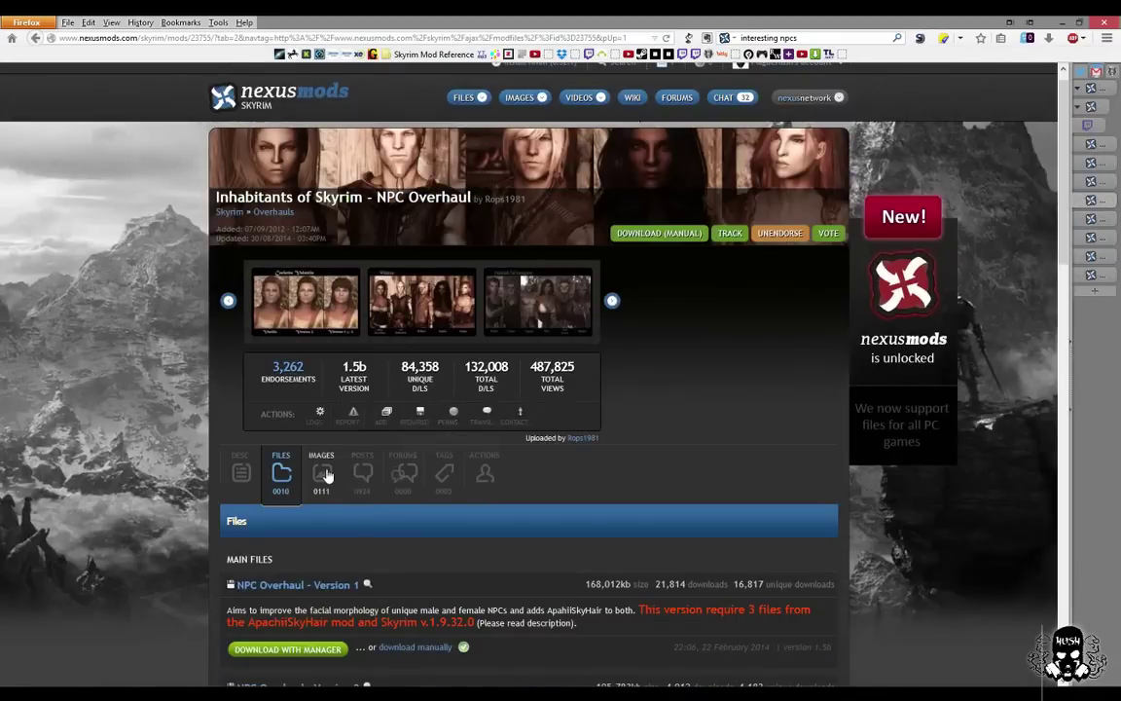
pyautogui.scroll(-5, 440, 489)
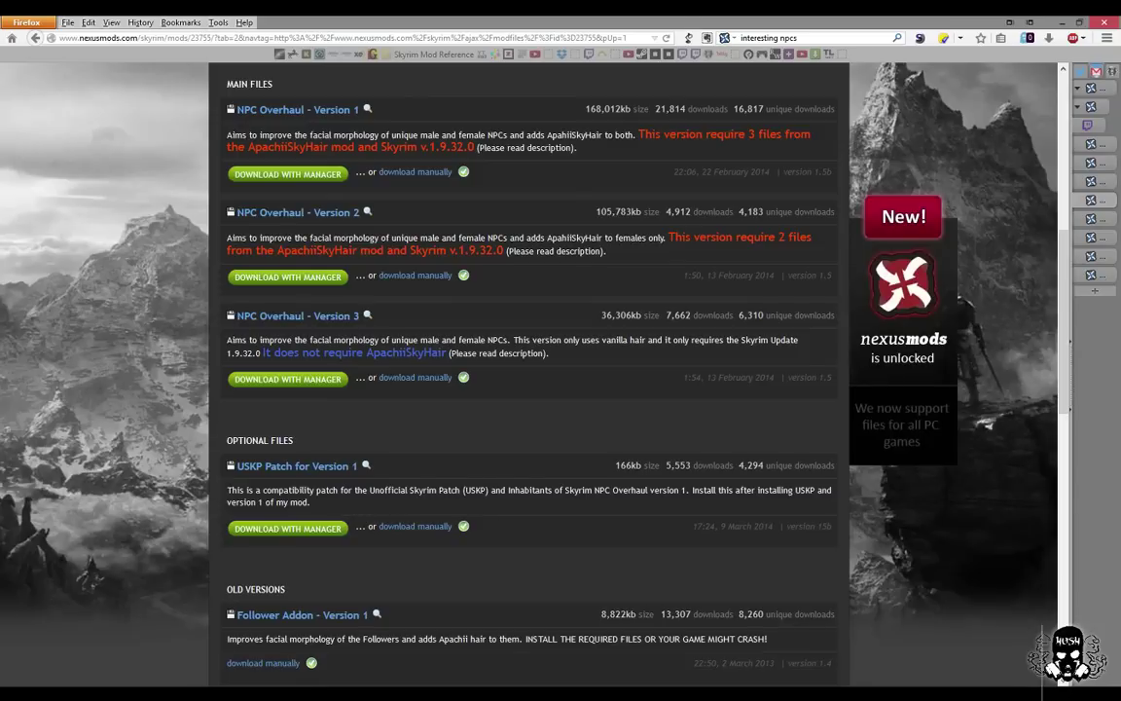
# - Examine the main, update and optional files offered for Ethereal Elven Overhaul Patches
pyautogui.moveTo(983, 181)
pyautogui.click(972, 237)
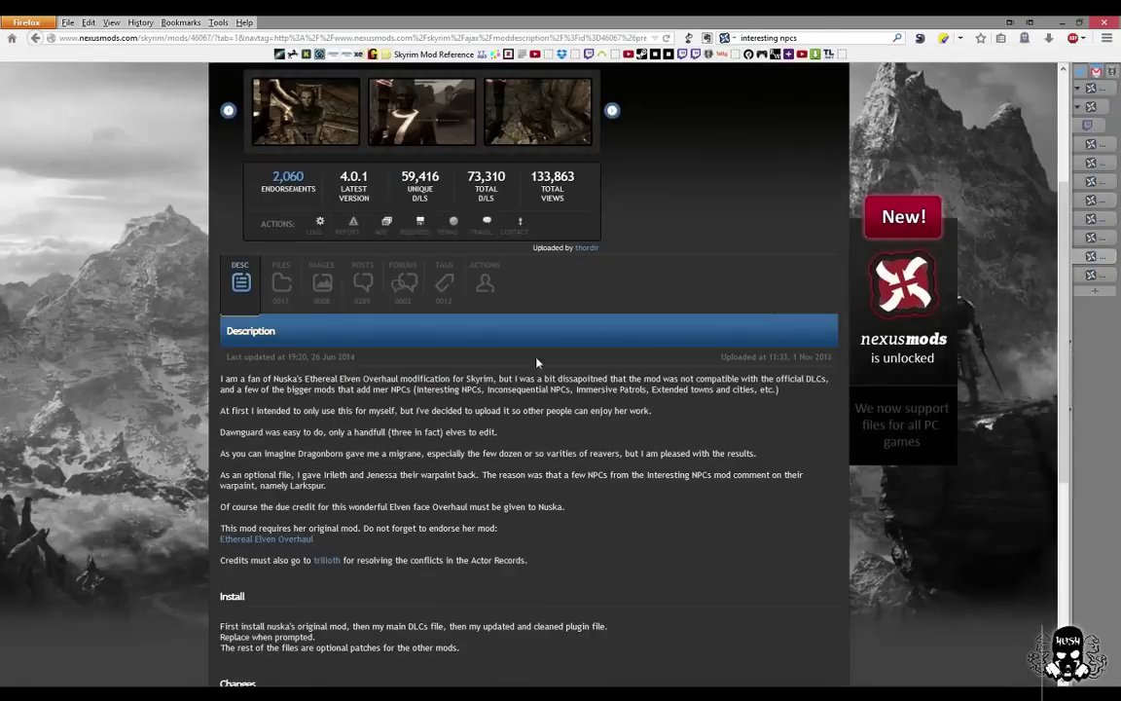
pyautogui.click(284, 284)
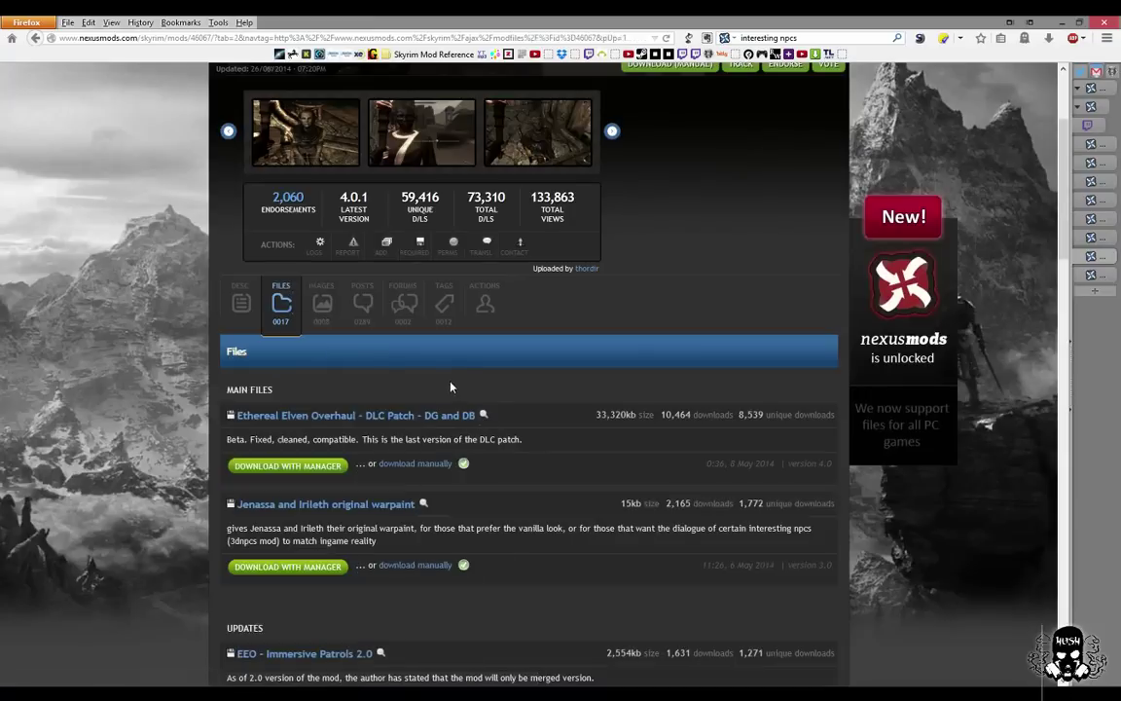
pyautogui.scroll(-5, 533, 430)
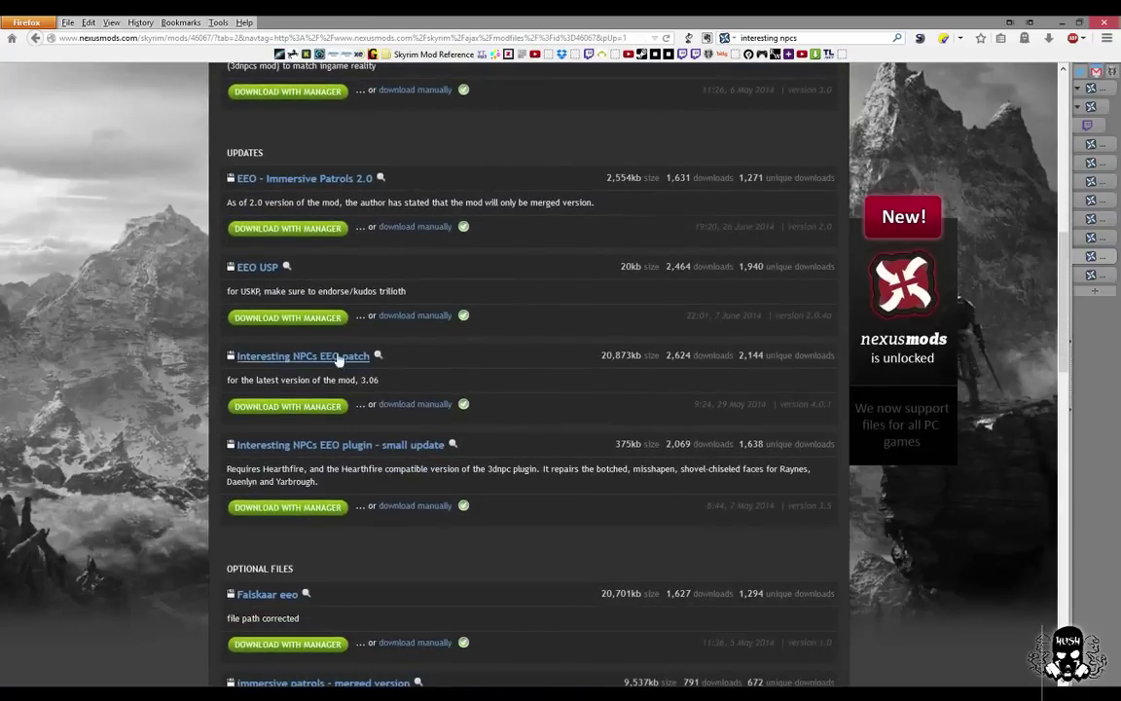
pyautogui.scroll(-1, 338, 359)
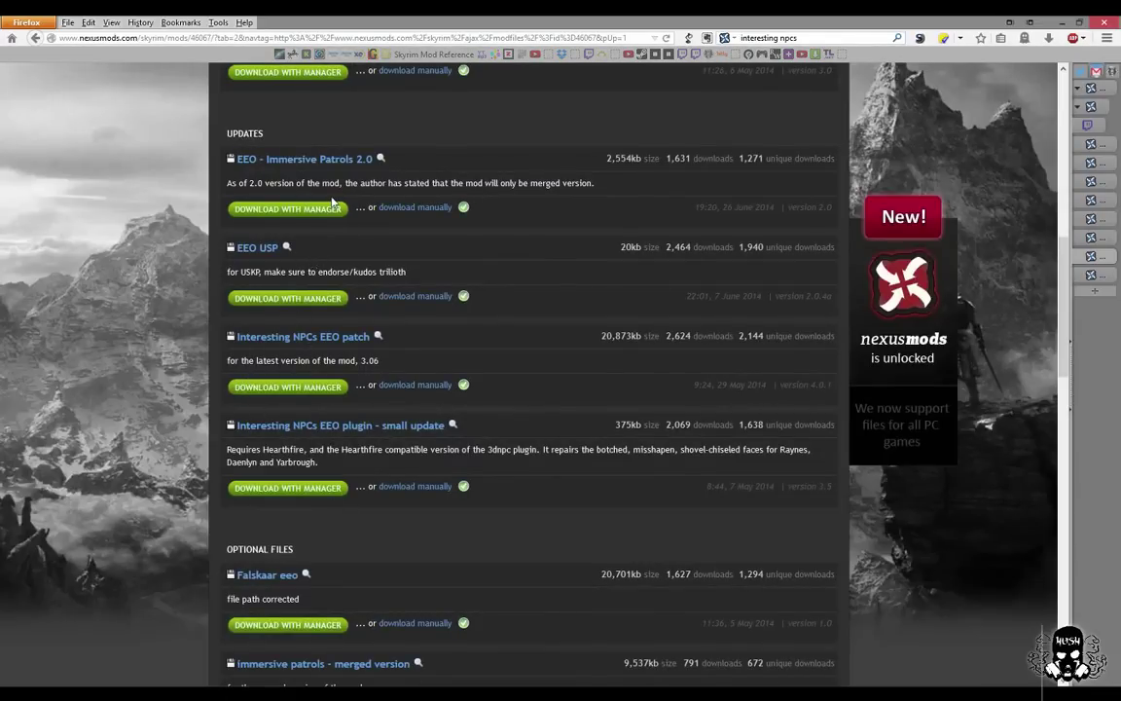
pyautogui.scroll(-5, 380, 321)
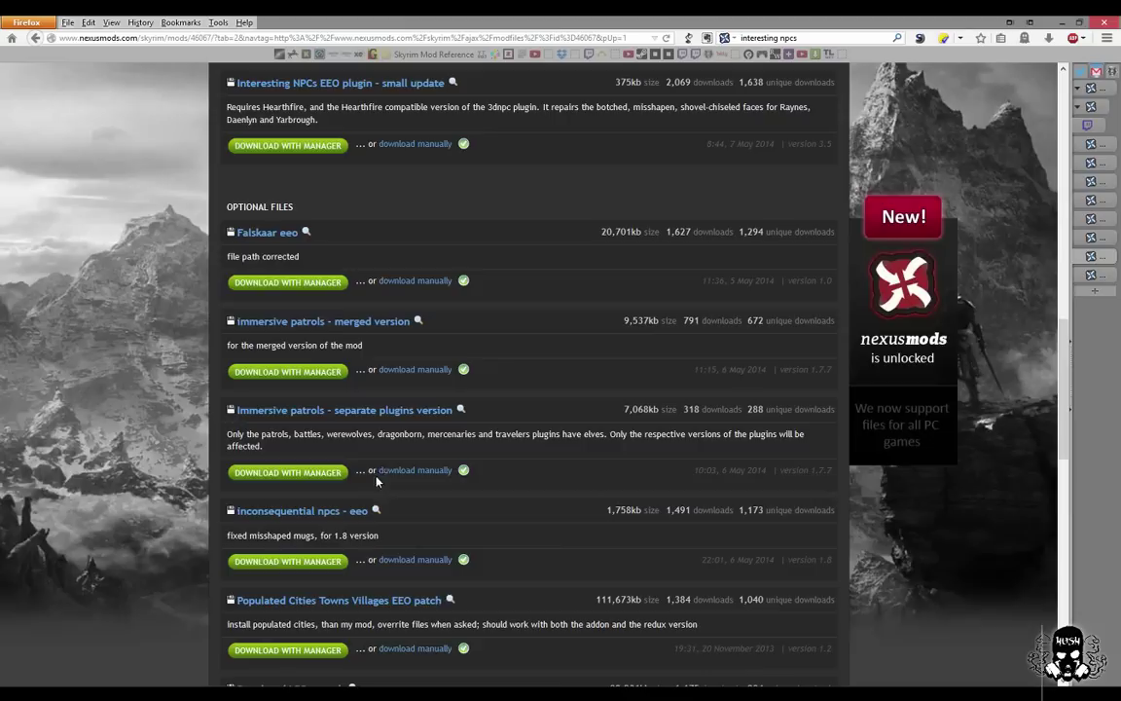
pyautogui.scroll(5, 378, 294)
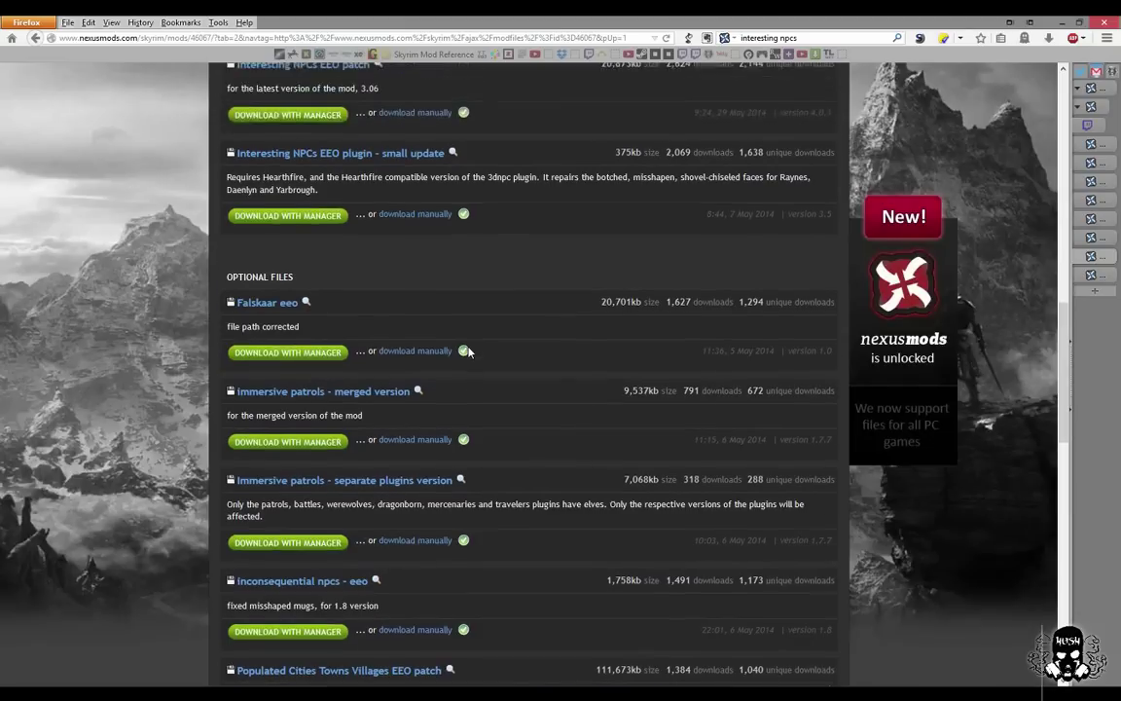
pyautogui.scroll(1, 468, 352)
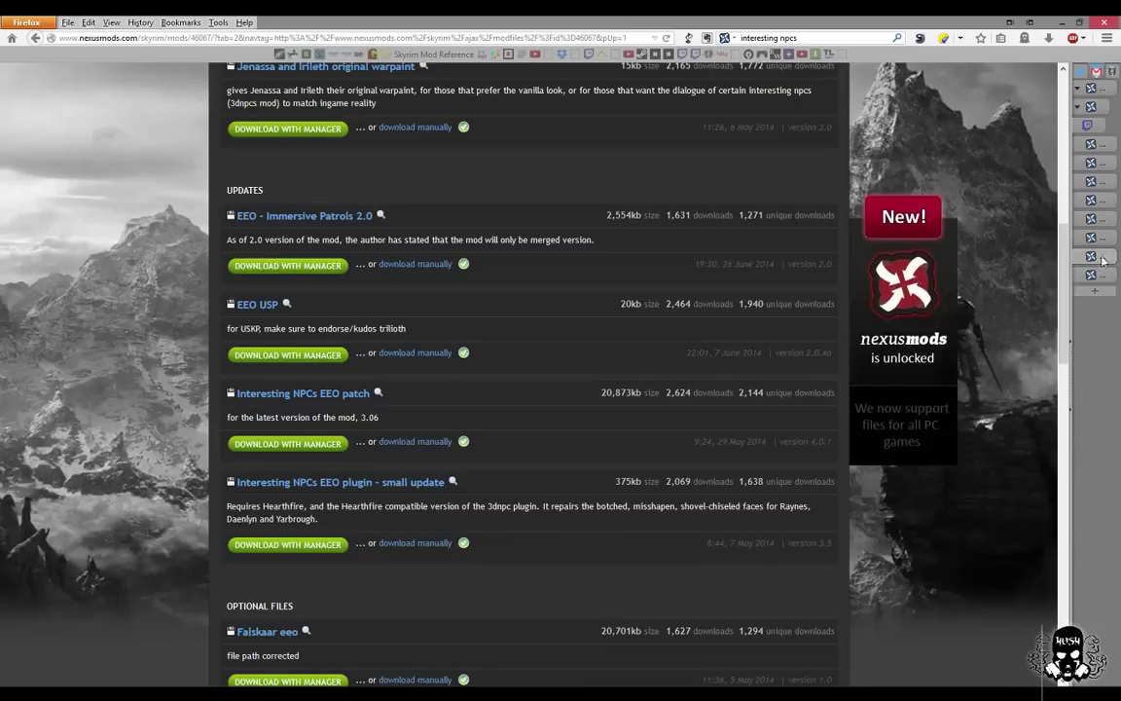
pyautogui.moveTo(1083, 242)
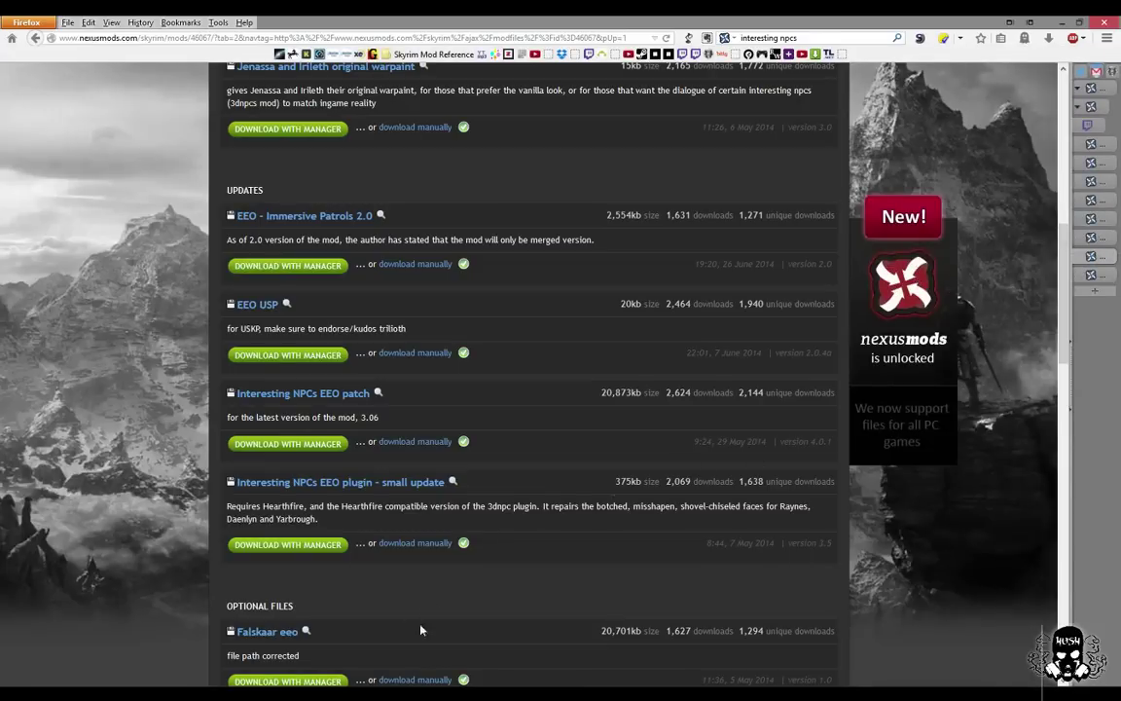
# - Switch to Nexus Mod Manager and launch LOOT from the Skyrim Modding programs
pyautogui.hotkey('alt', 'Tab')
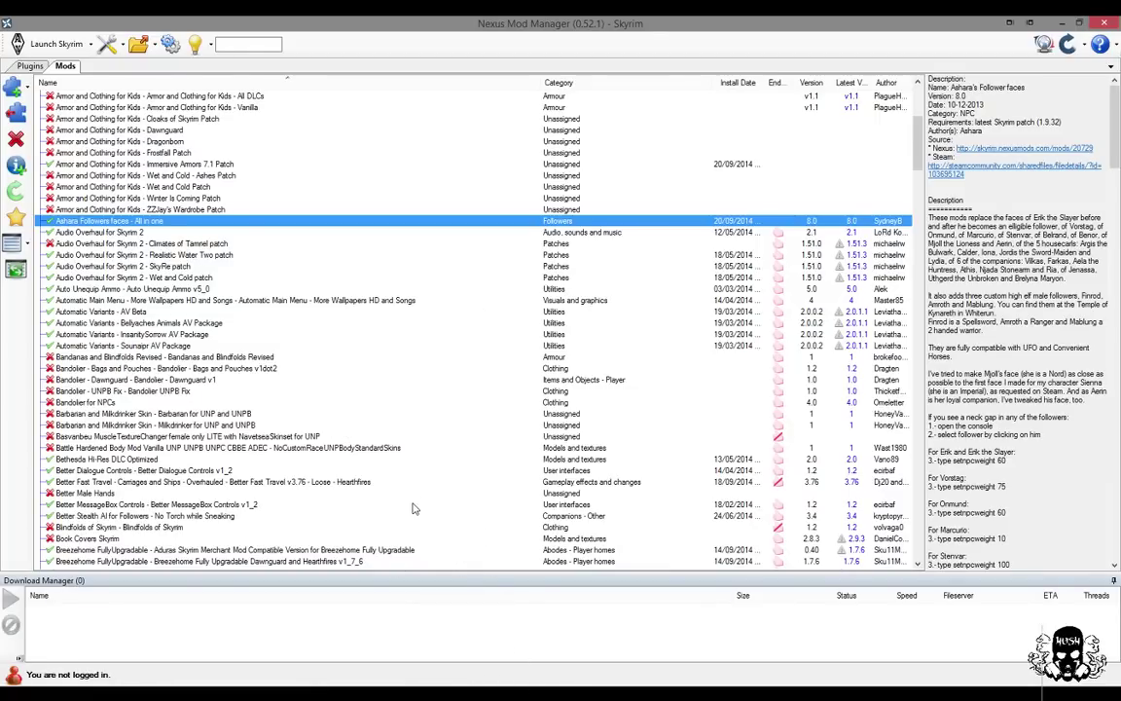
pyautogui.click(120, 694)
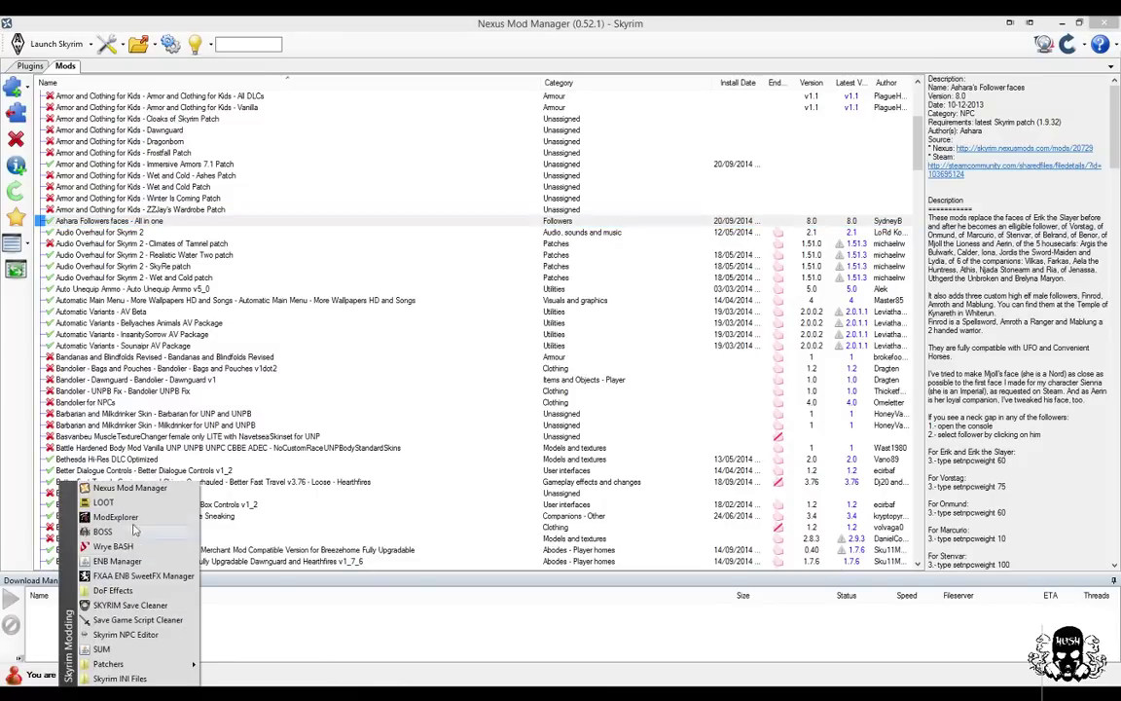
pyautogui.click(104, 501)
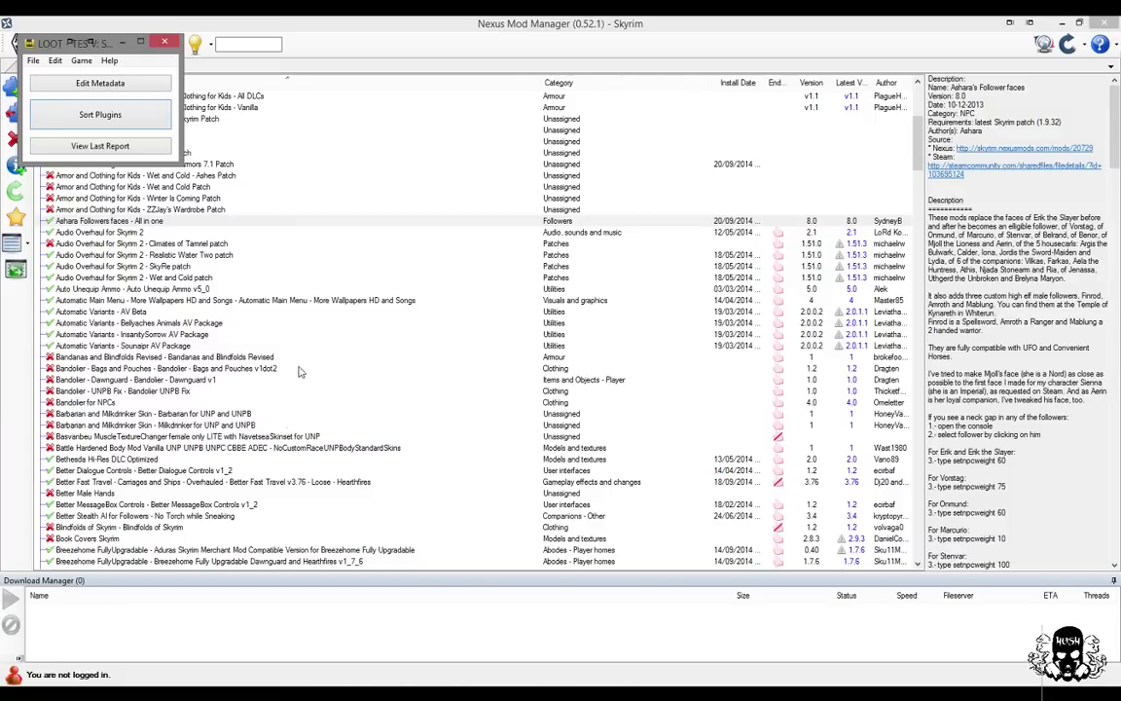
# - Examine the plugin order around OBIS.esp in LOOT's Metadata Editor and close the editor without saving changes
pyautogui.click(107, 115)
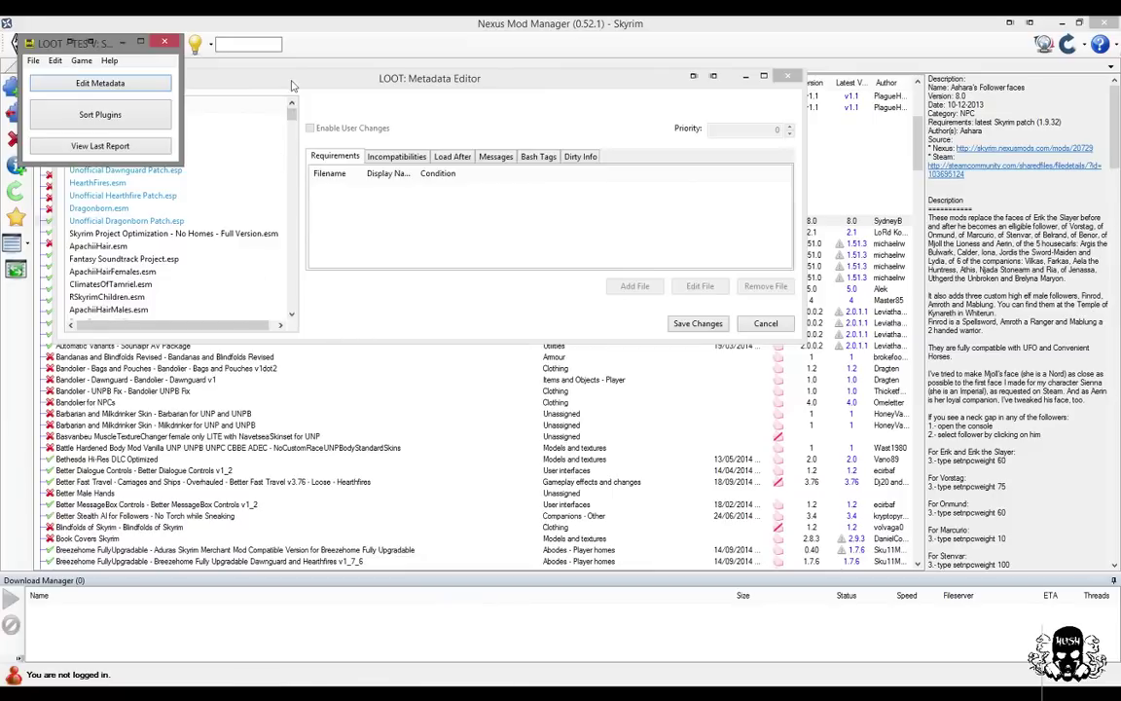
pyautogui.moveTo(293, 136); pyautogui.dragTo(293, 73)
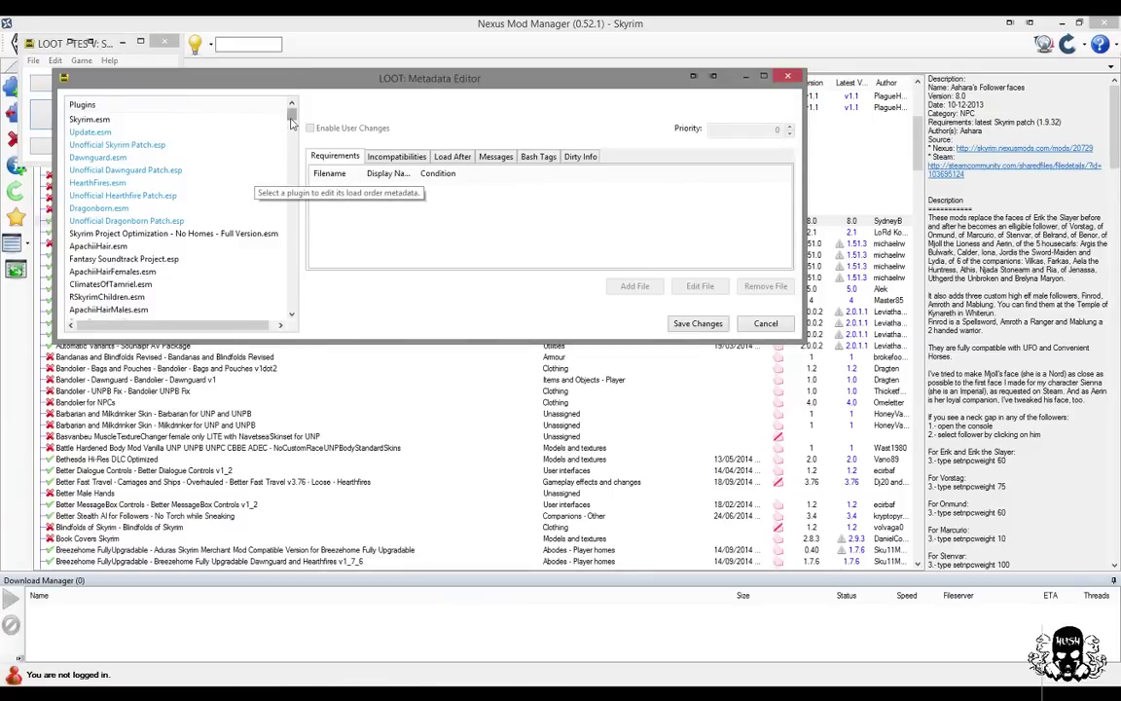
pyautogui.moveTo(291, 117); pyautogui.dragTo(290, 202)
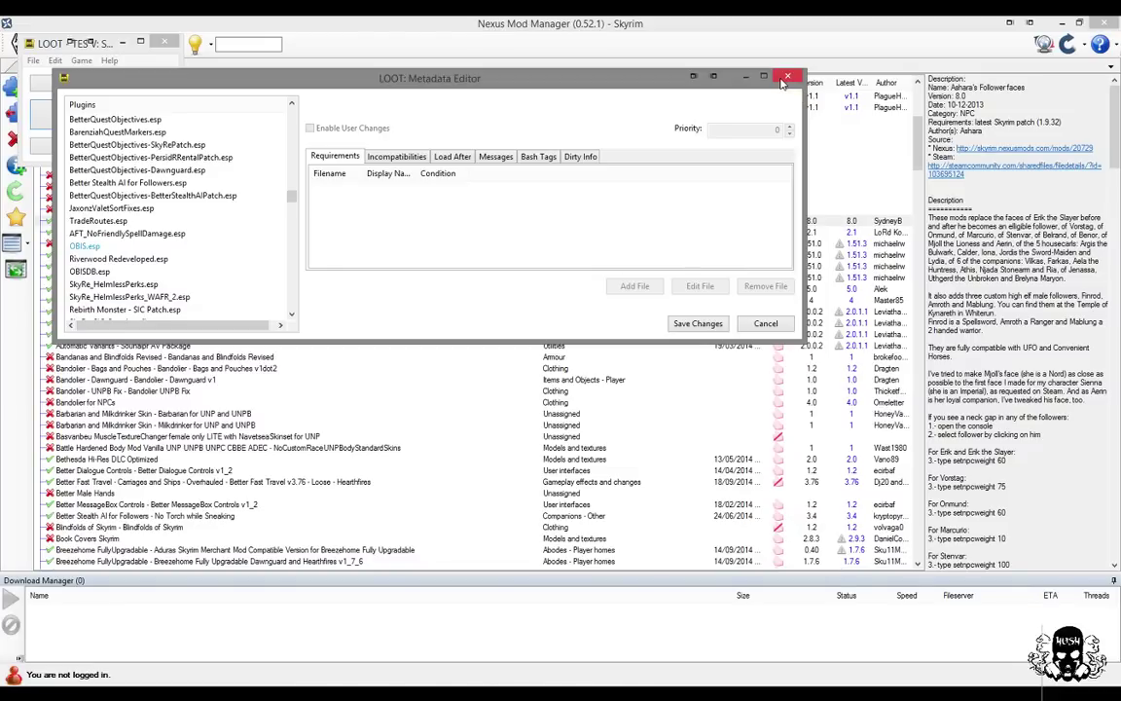
pyautogui.click(787, 77)
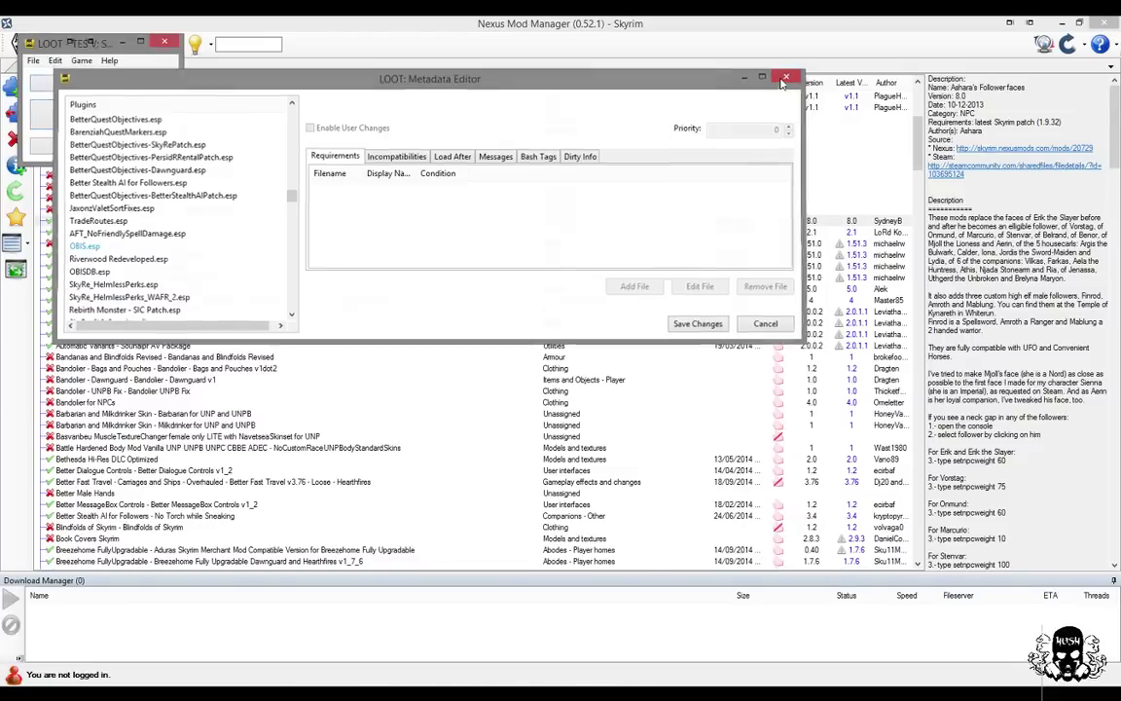
# - Close LOOT and create a folder named Merged Vanilla NPC Overhaul Mod Pack inside E:\_Skyrim Merged Mod Packs in File Explorer
pyautogui.click(169, 41)
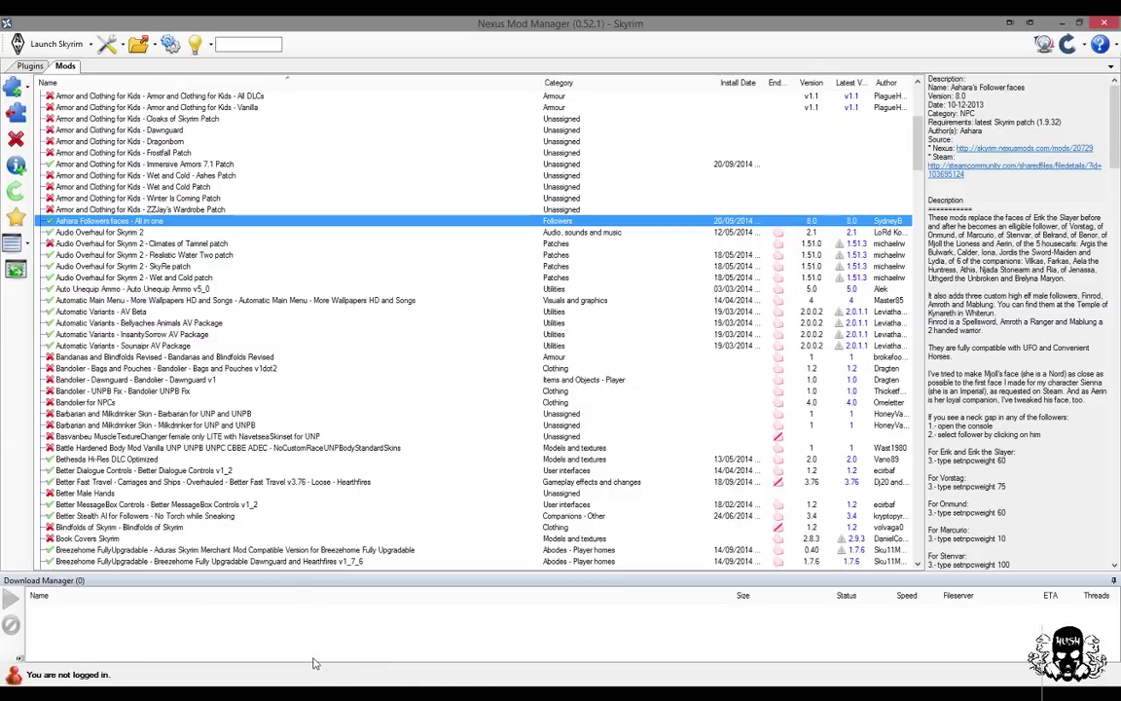
pyautogui.hotkey('alt', 'Tab')
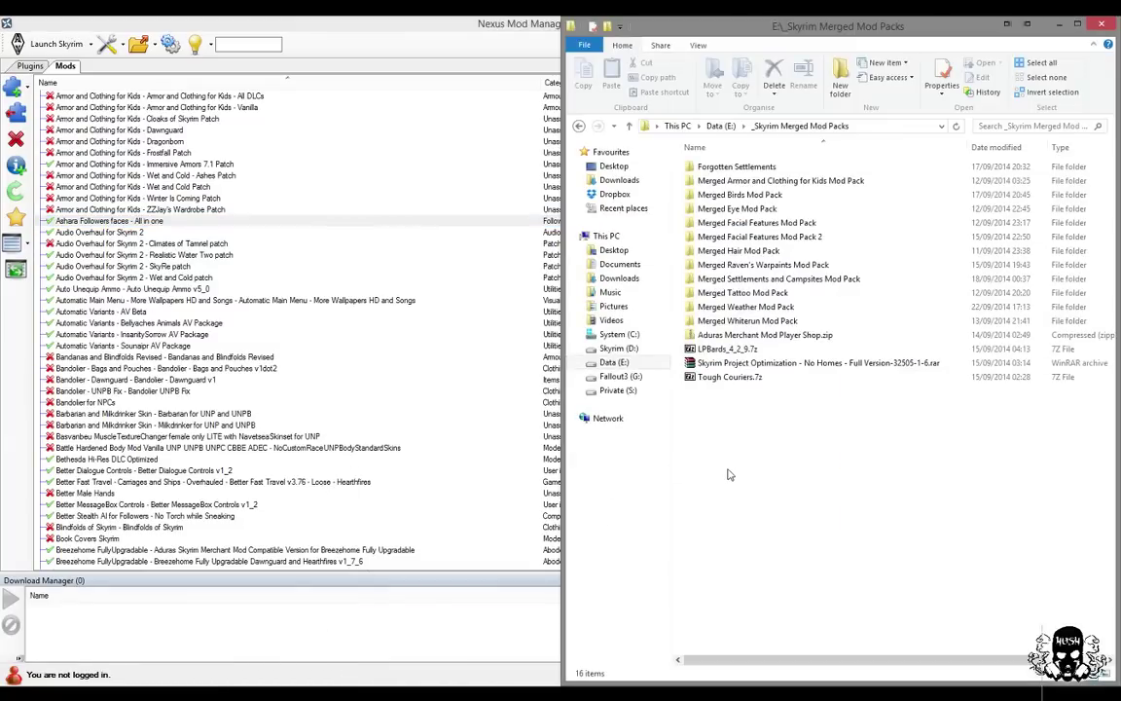
pyautogui.rightClick(753, 413)
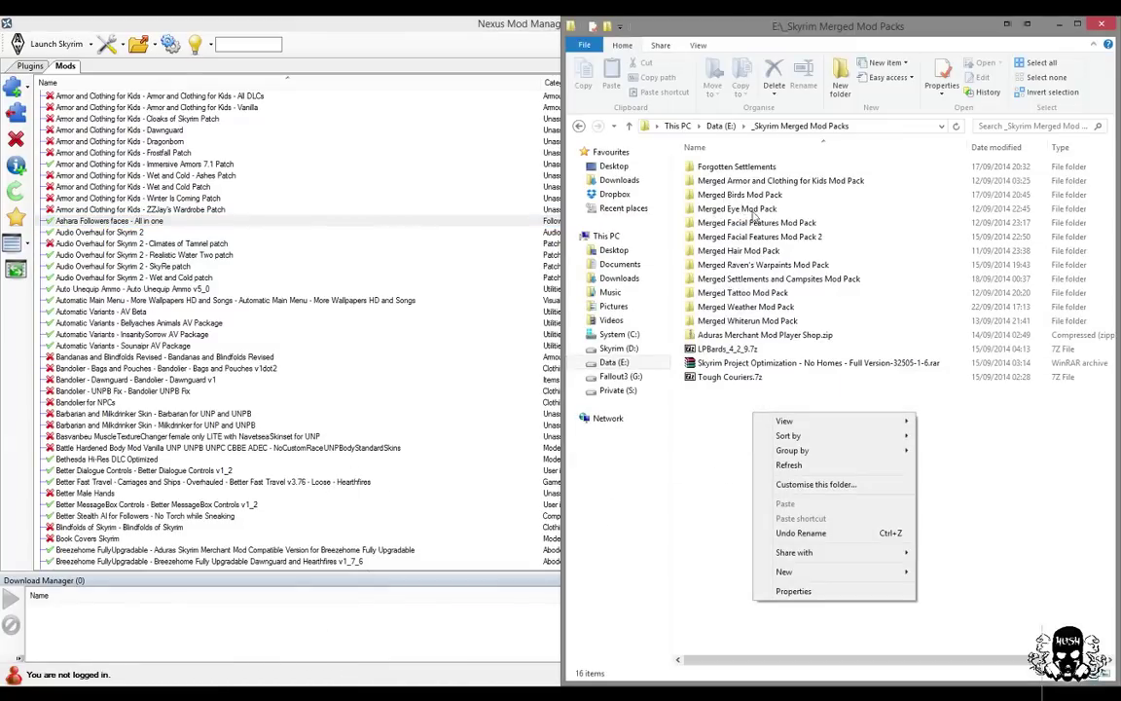
pyautogui.moveTo(841, 578)
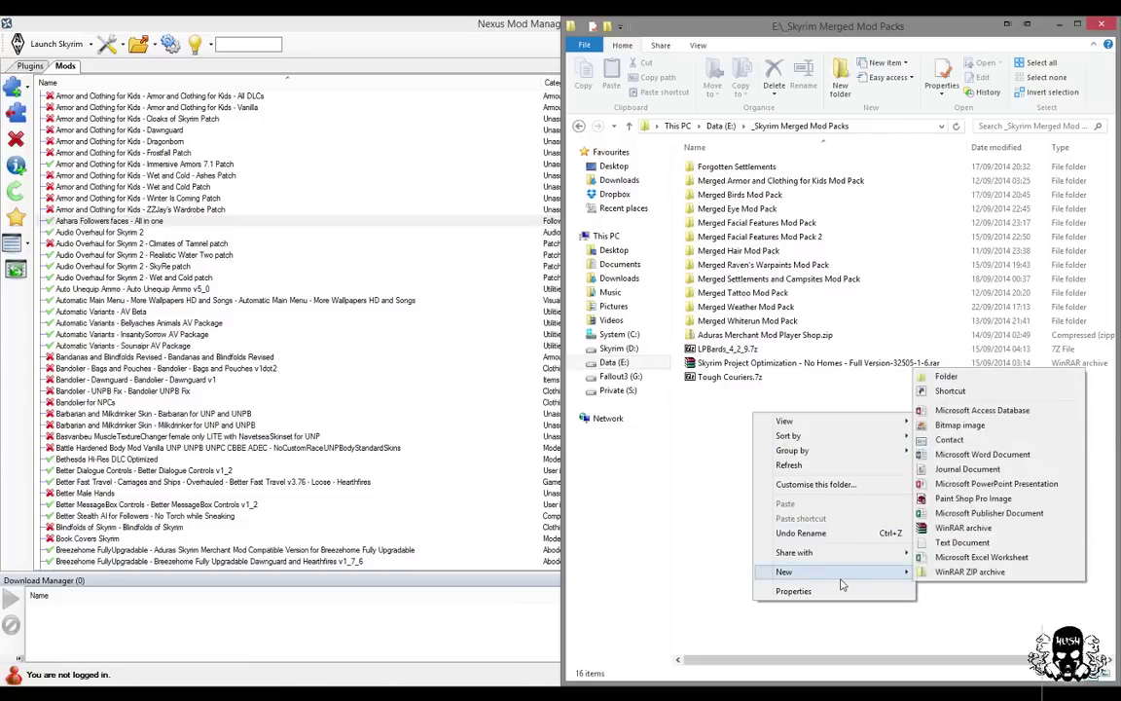
pyautogui.click(960, 381)
pyautogui.write('Merge')
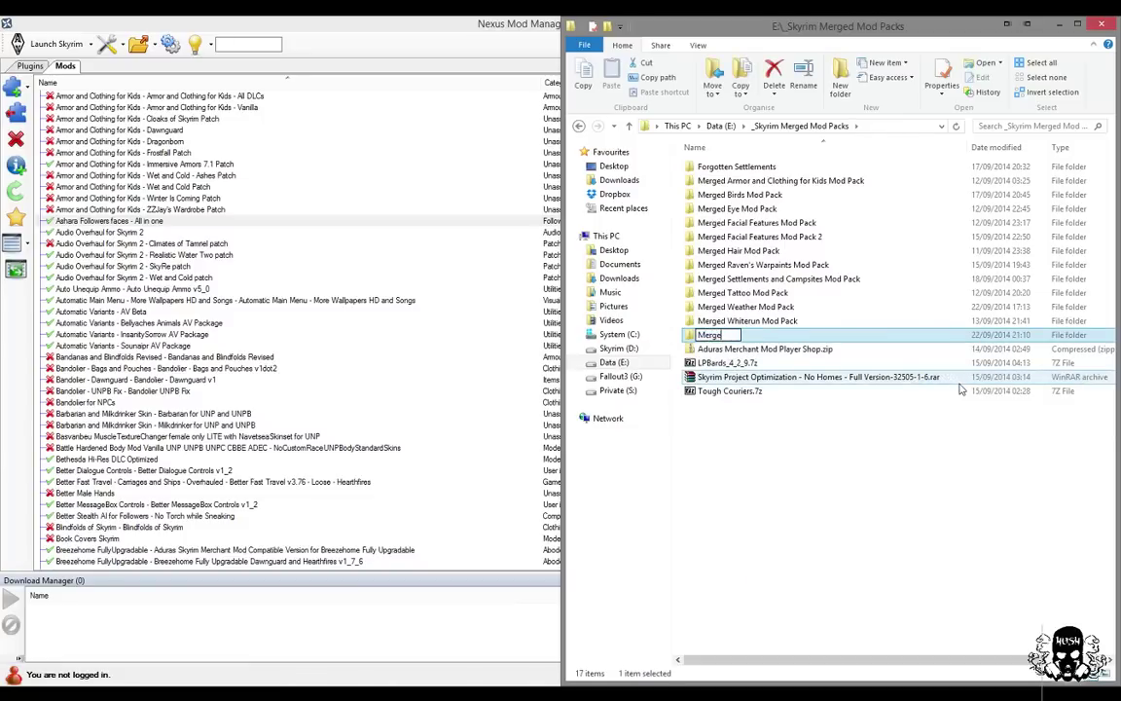
pyautogui.write('d Vanilla NPC')
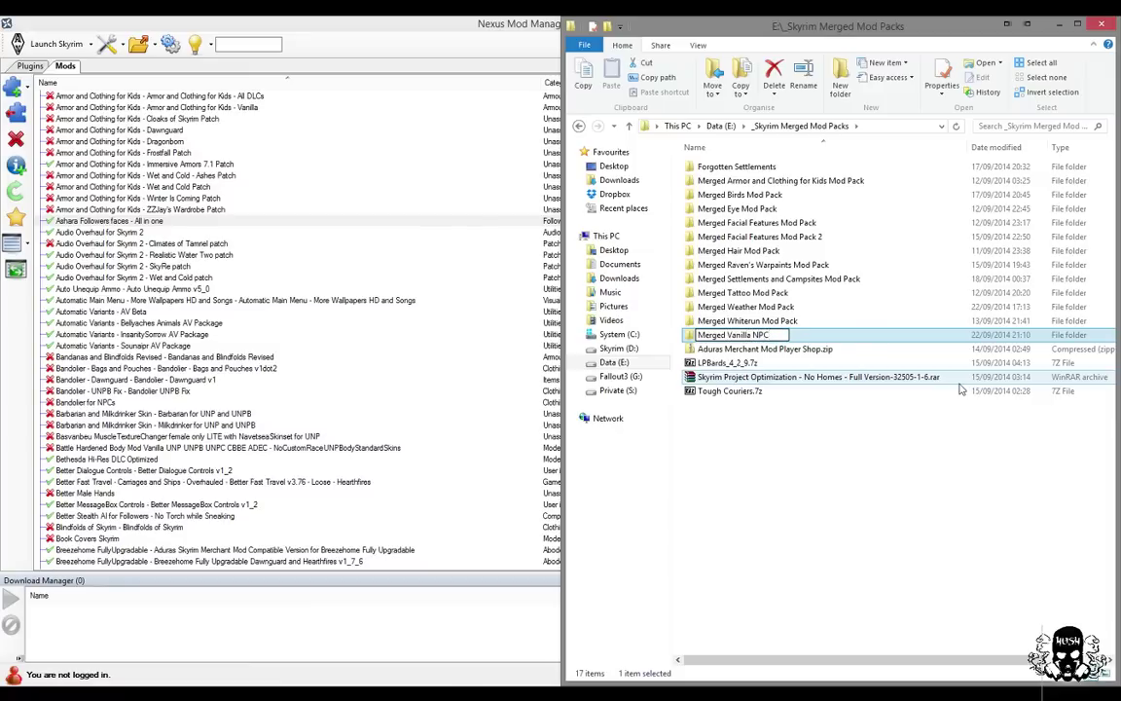
pyautogui.write(' Overhaul Merge Pack')
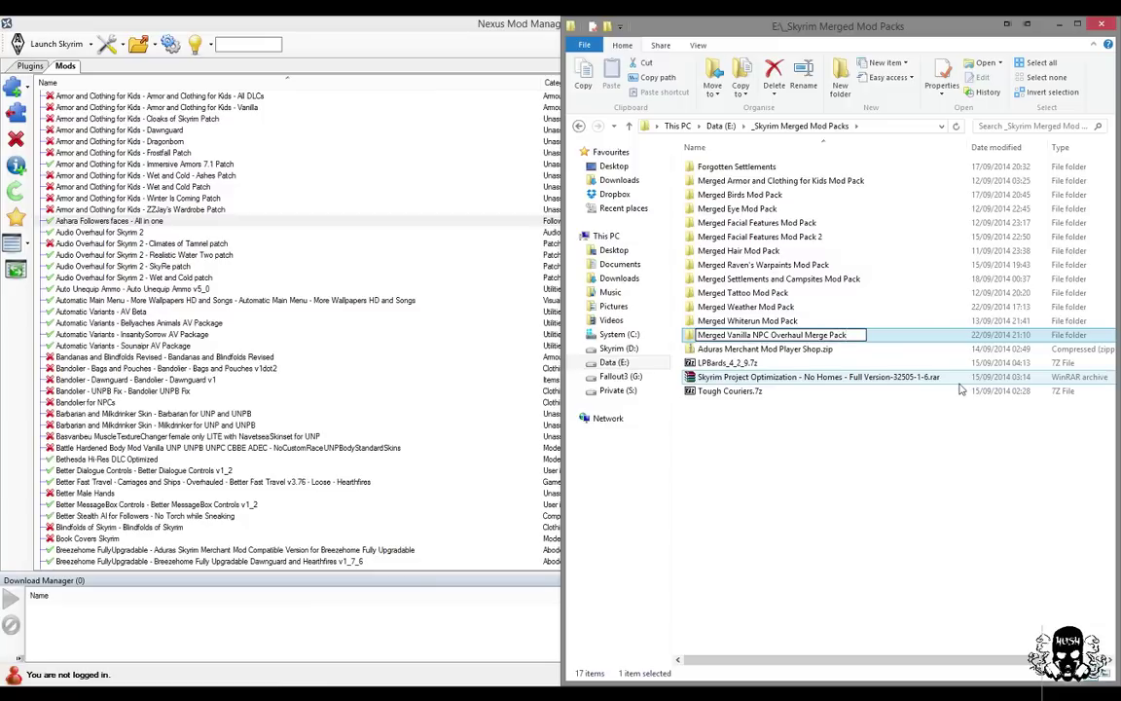
pyautogui.press('BackSpace')
pyautogui.press('BackSpace')
pyautogui.press('BackSpace')
pyautogui.press('BackSpace')
pyautogui.press('BackSpace')
pyautogui.press('BackSpace')
pyautogui.press('BackSpace')
pyautogui.press('BackSpace')
pyautogui.press('BackSpace')
pyautogui.write('od Pack')
pyautogui.press('Return')
# - Create two subfolders named Data and Source inside the new Merged Vanilla NPC Overhaul Mod Pack folder
pyautogui.press('Return')
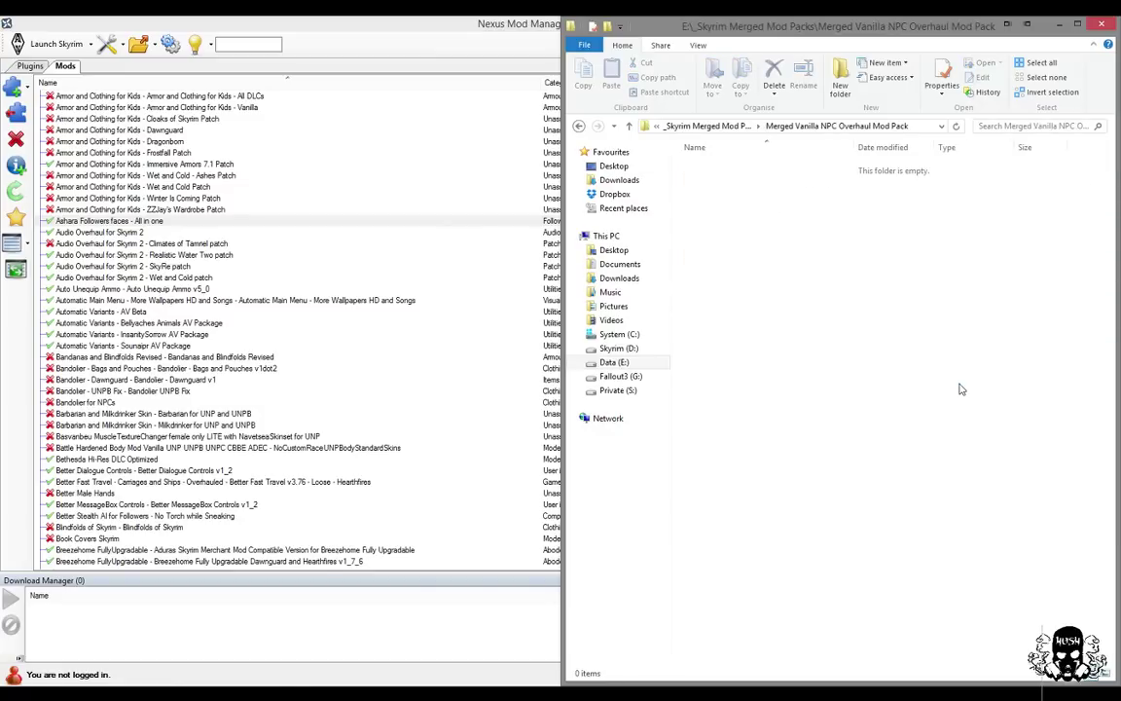
pyautogui.rightClick(770, 257)
pyautogui.moveTo(847, 413)
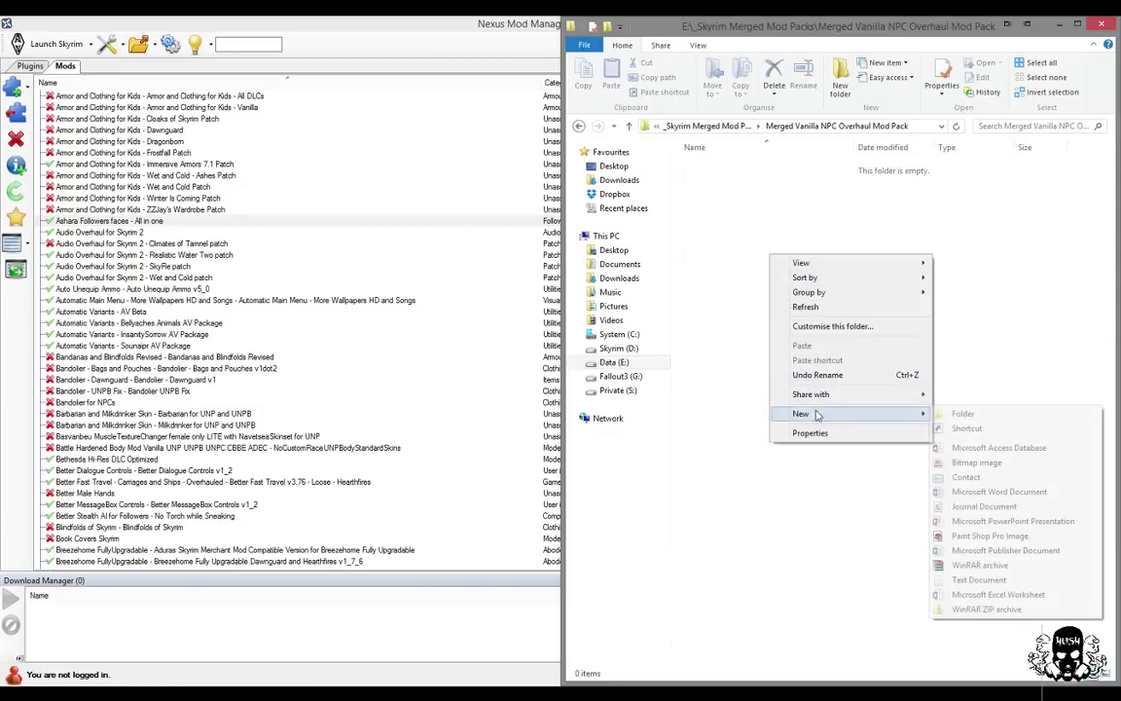
pyautogui.click(1009, 414)
pyautogui.write('Data')
pyautogui.press('Return')
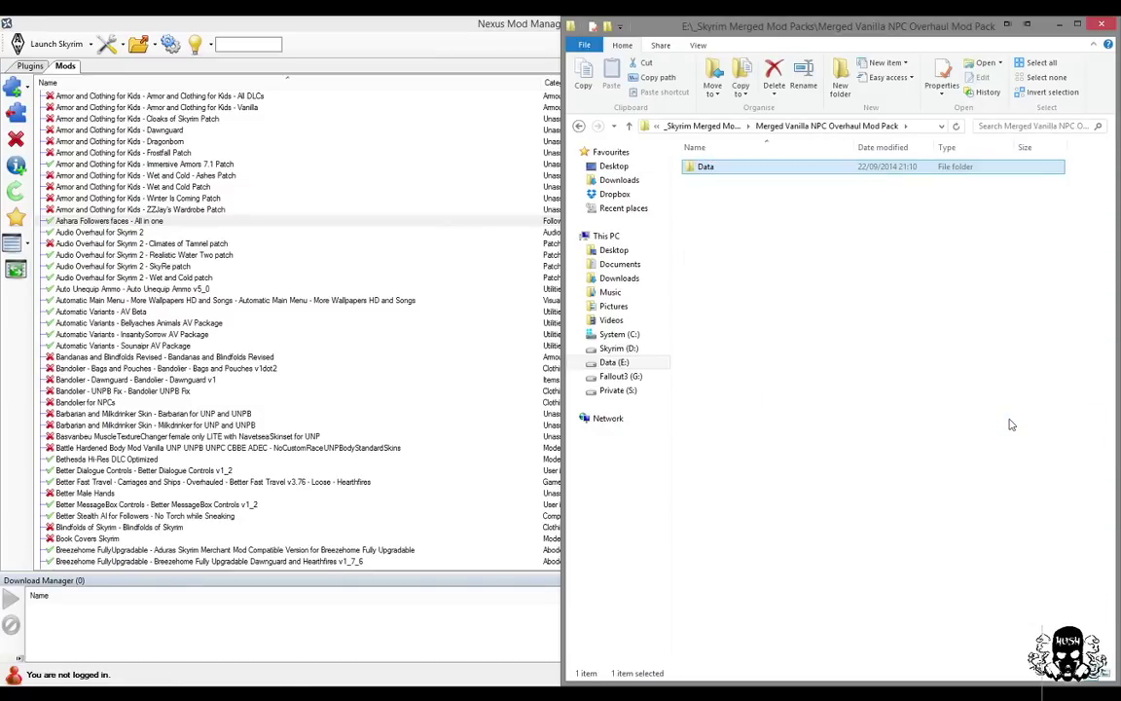
pyautogui.rightClick(902, 368)
pyautogui.moveTo(935, 524)
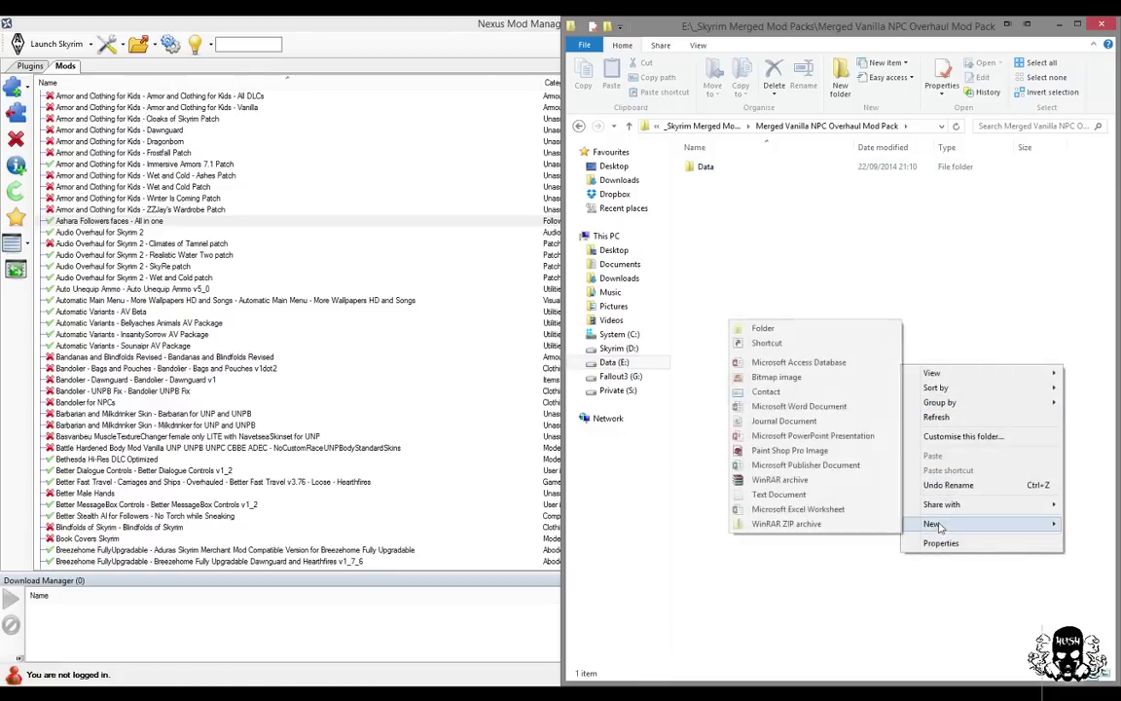
pyautogui.click(804, 294)
pyautogui.write('Source')
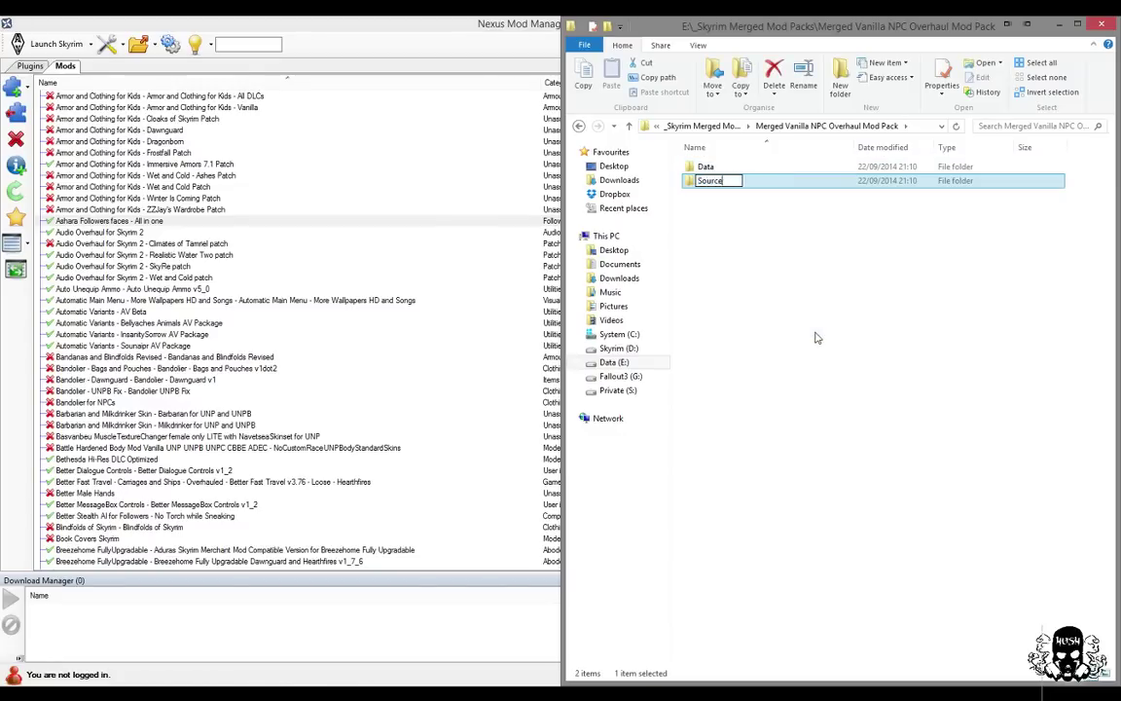
pyautogui.press('Return')
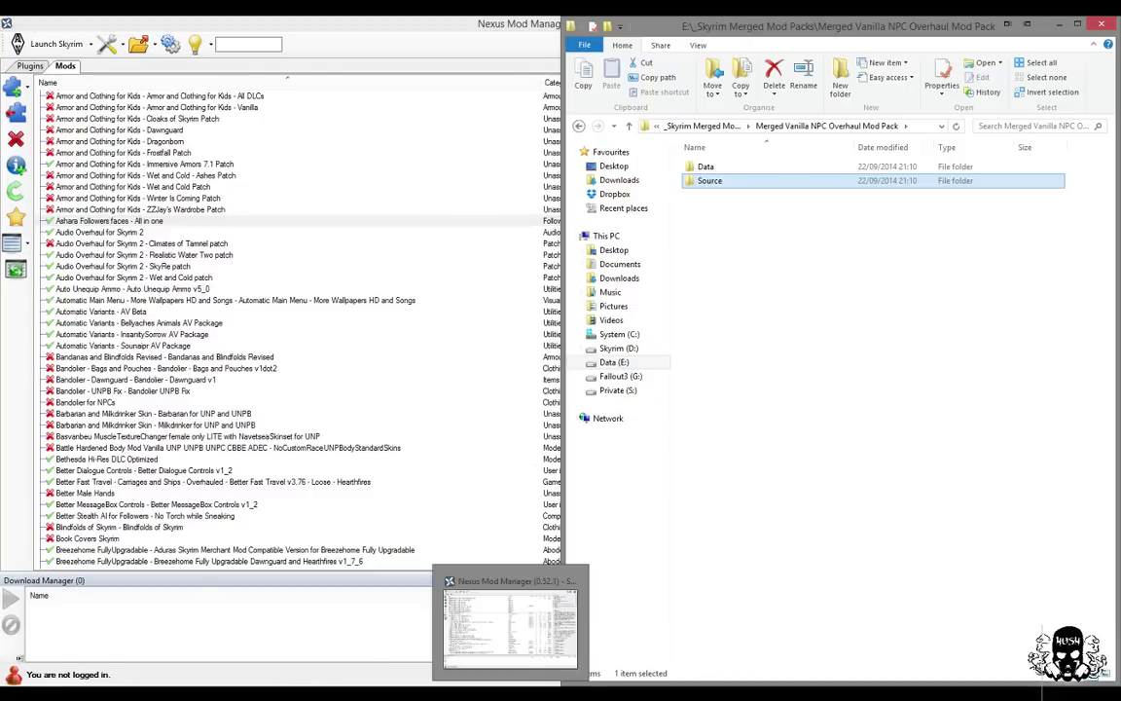
# - Open Nexus Mod Manager's Mods folder and bring up the merged mod pack folder beside it
pyautogui.click(510, 623)
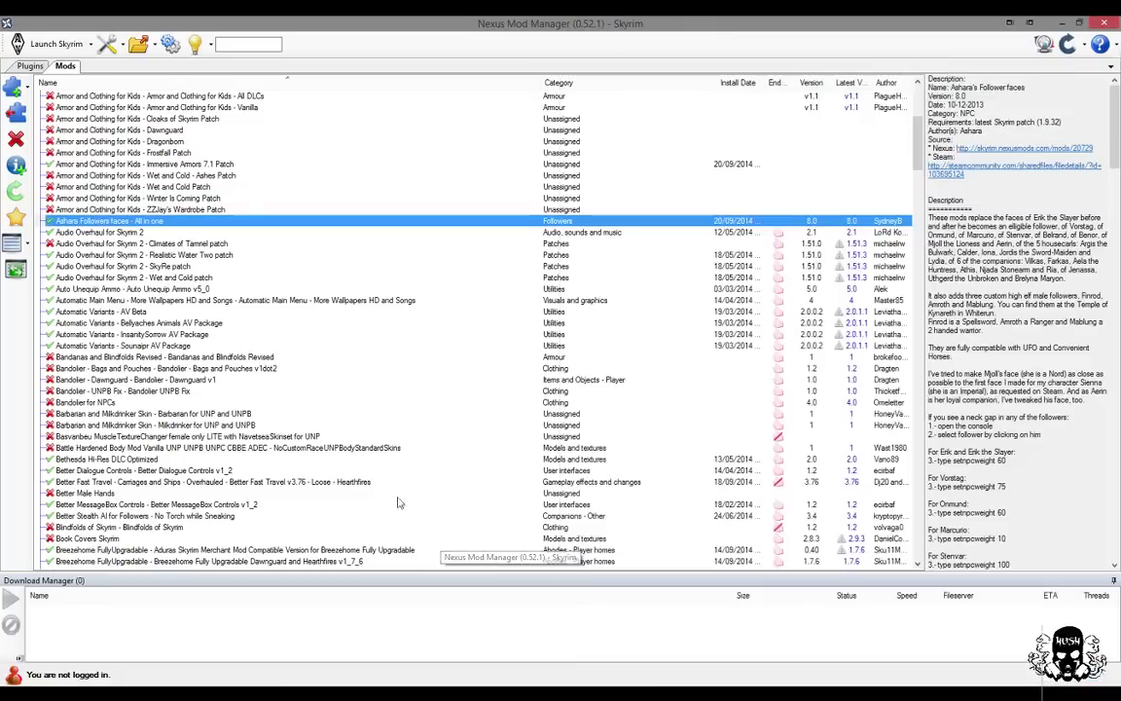
pyautogui.click(142, 49)
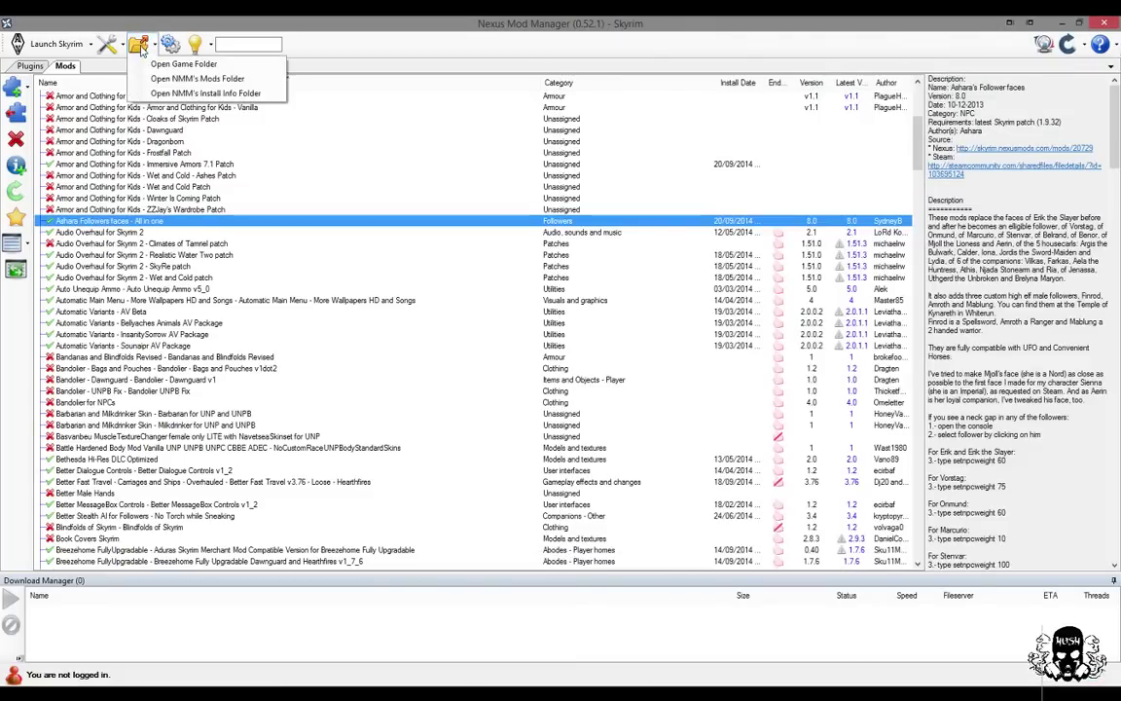
pyautogui.click(225, 82)
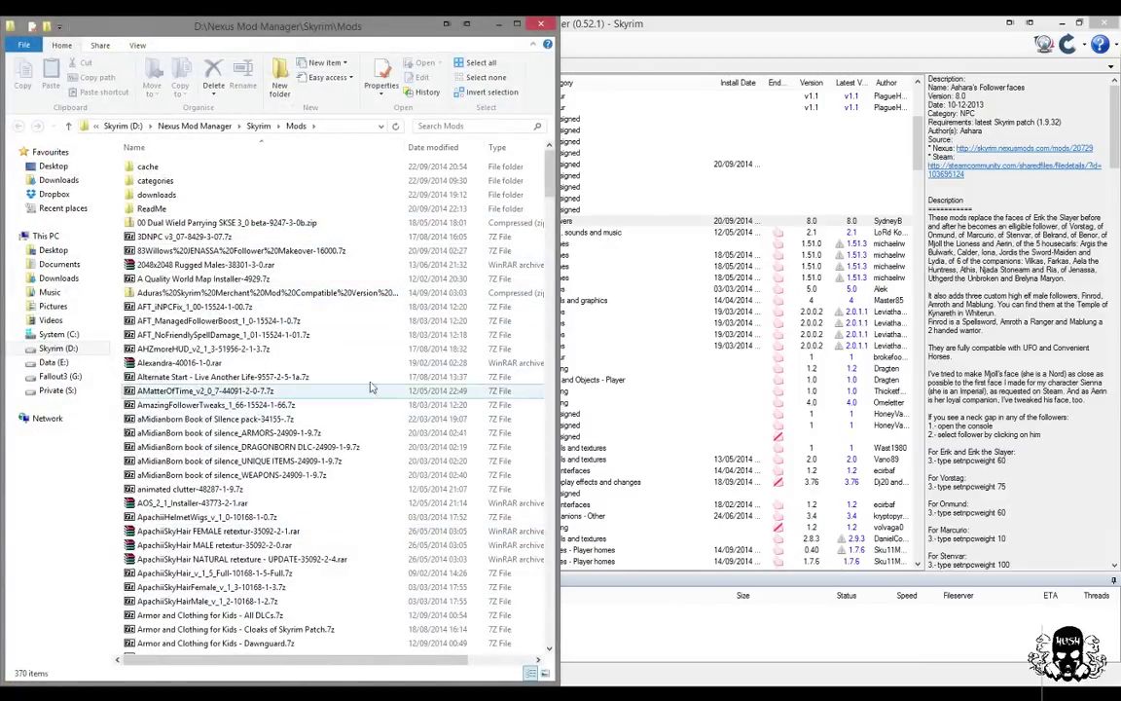
pyautogui.moveTo(550, 192); pyautogui.dragTo(473, 161)
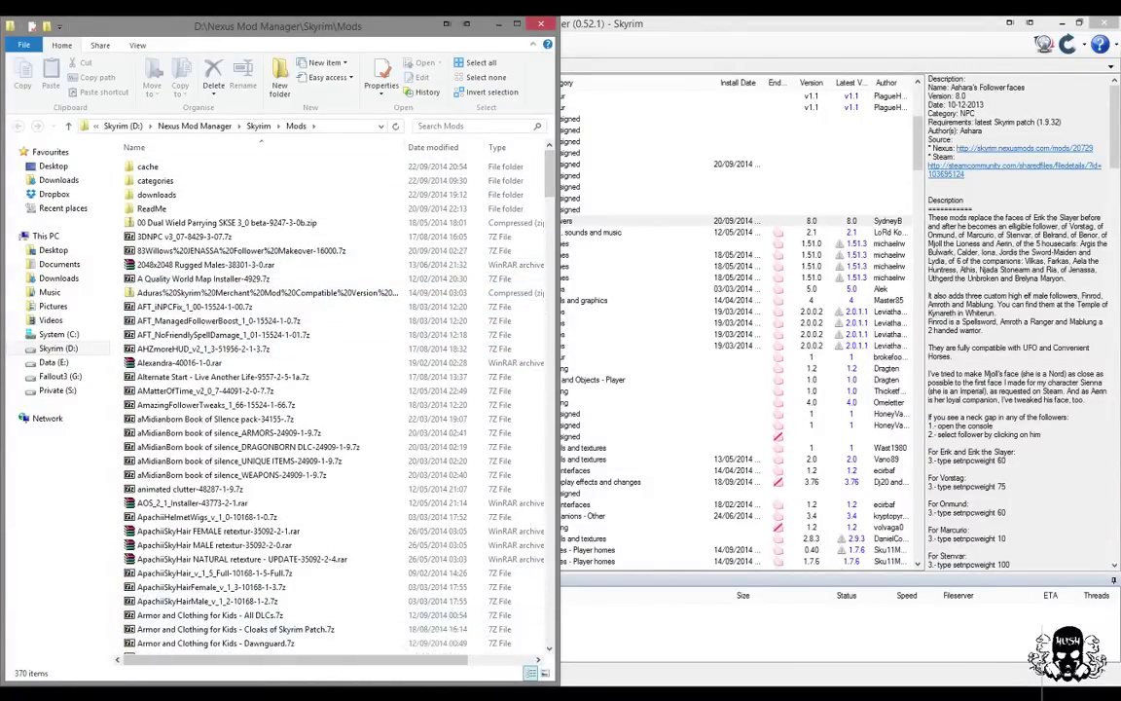
pyautogui.click(280, 655)
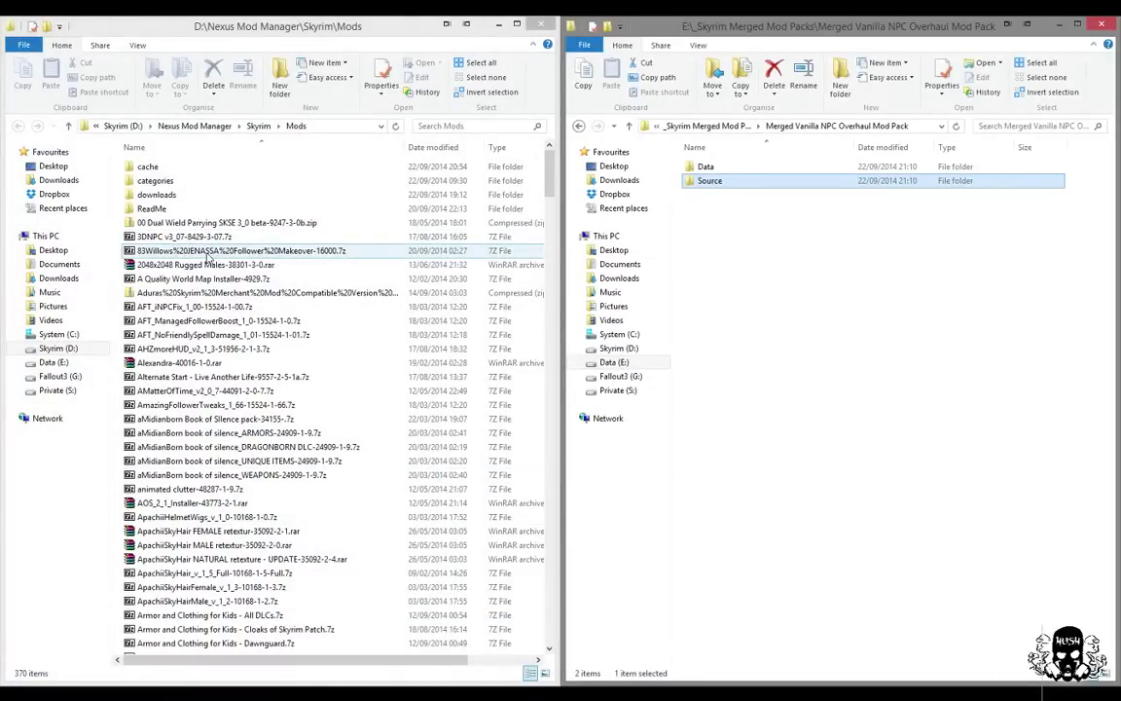
# - Copy the 83Willows JENASSA Follower Makeover archive into the merged mod pack, move it into Source and open that folder
pyautogui.moveTo(208, 256); pyautogui.dragTo(787, 321)
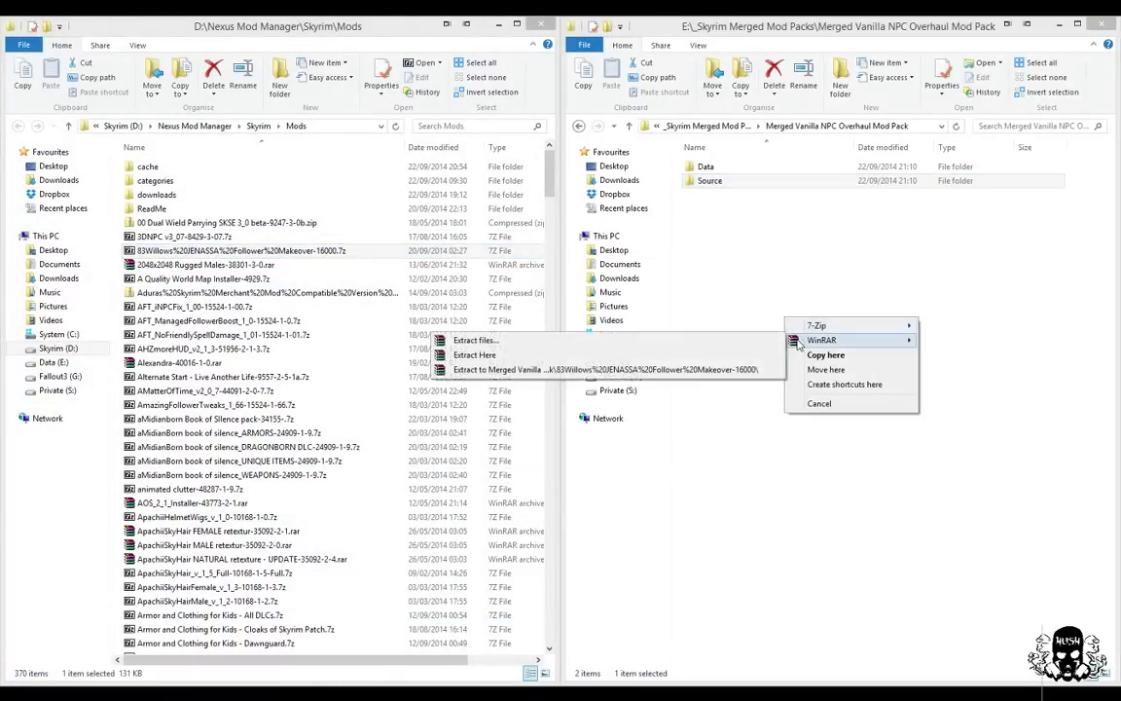
pyautogui.click(824, 355)
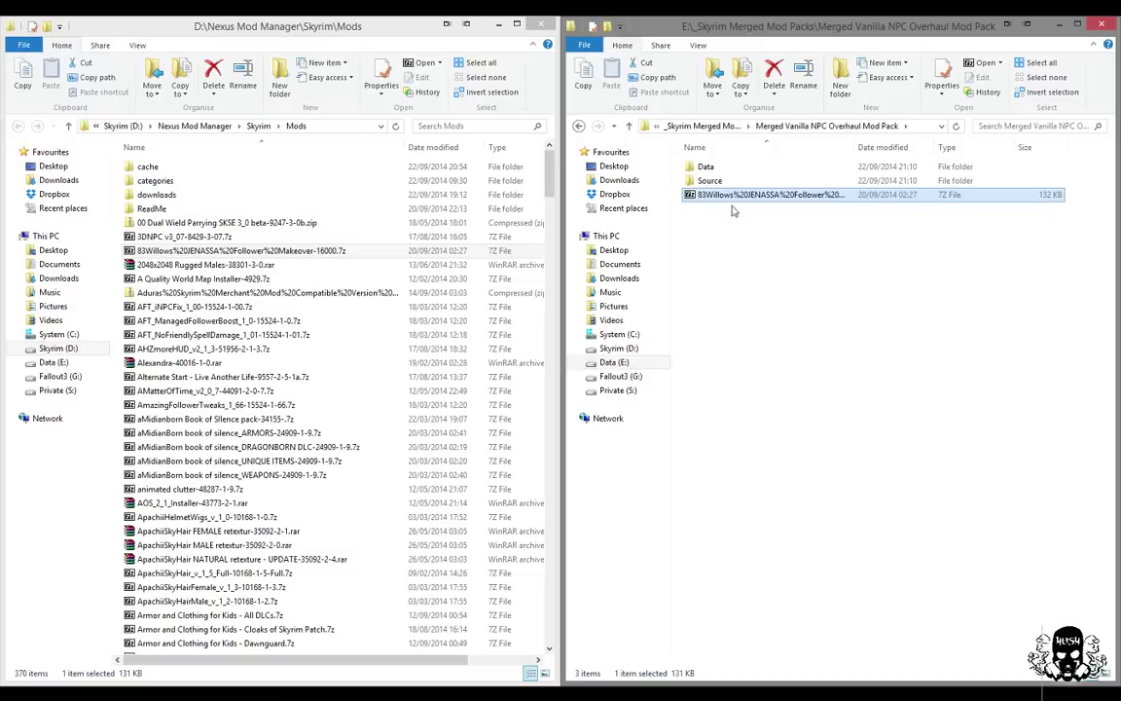
pyautogui.moveTo(732, 196); pyautogui.dragTo(710, 181)
pyautogui.doubleClick(712, 181)
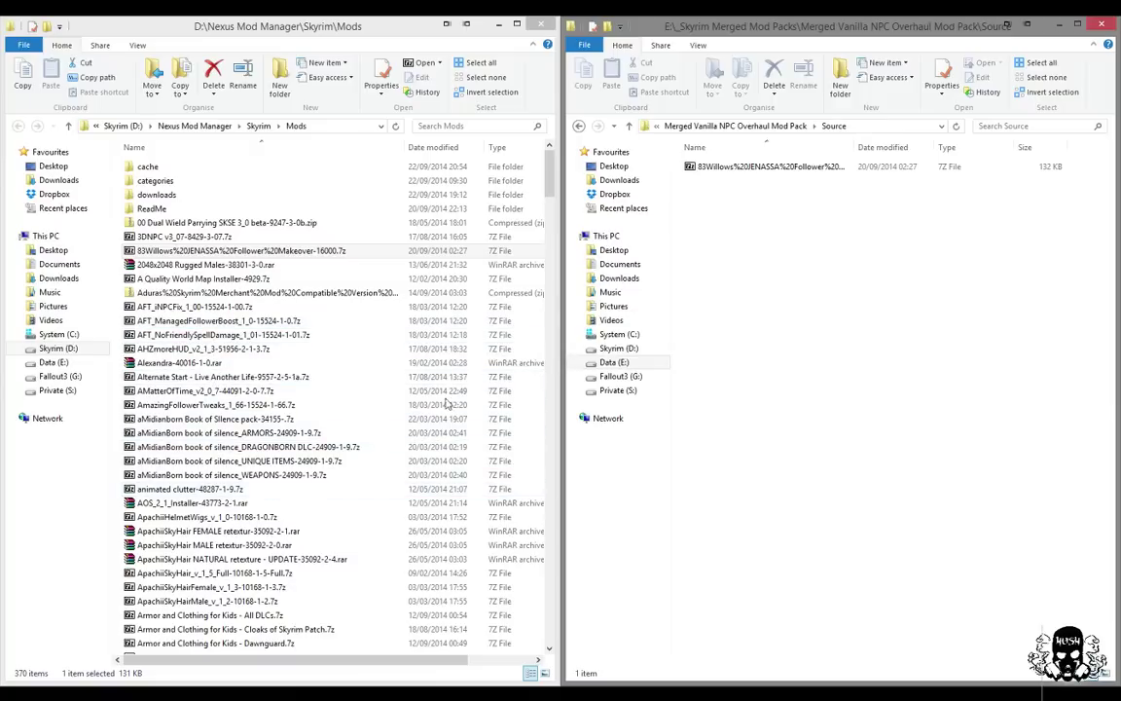
# - Search the Mods folder for the Ashara follower faces archive using "fol" and "asha", and clear the search
pyautogui.moveTo(546, 175)
pyautogui.mouseDown()
pyautogui.moveTo(546, 208)
pyautogui.moveTo(547, 195)
pyautogui.mouseUp()
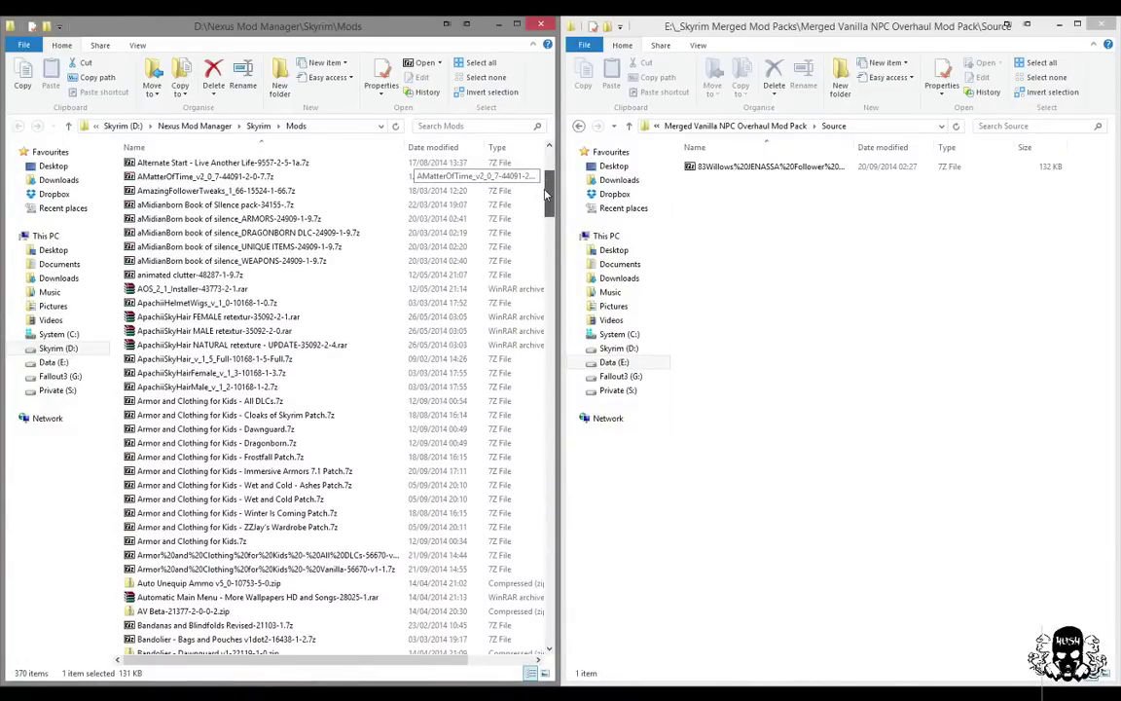
pyautogui.click(478, 126)
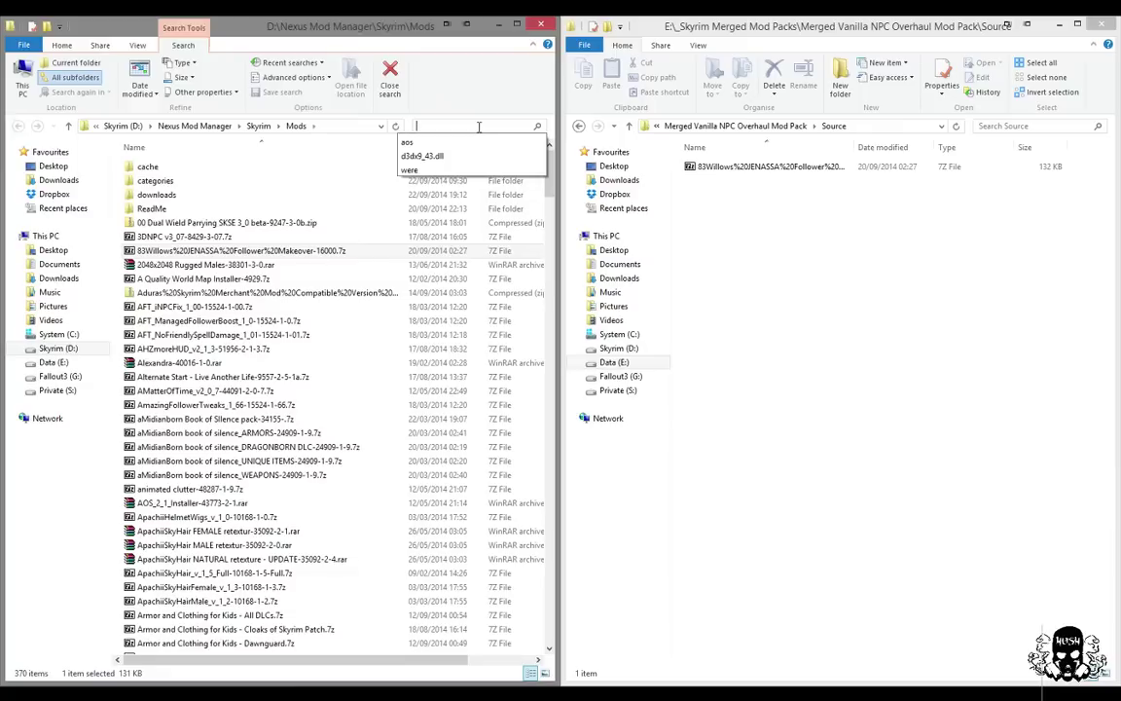
pyautogui.write('fol')
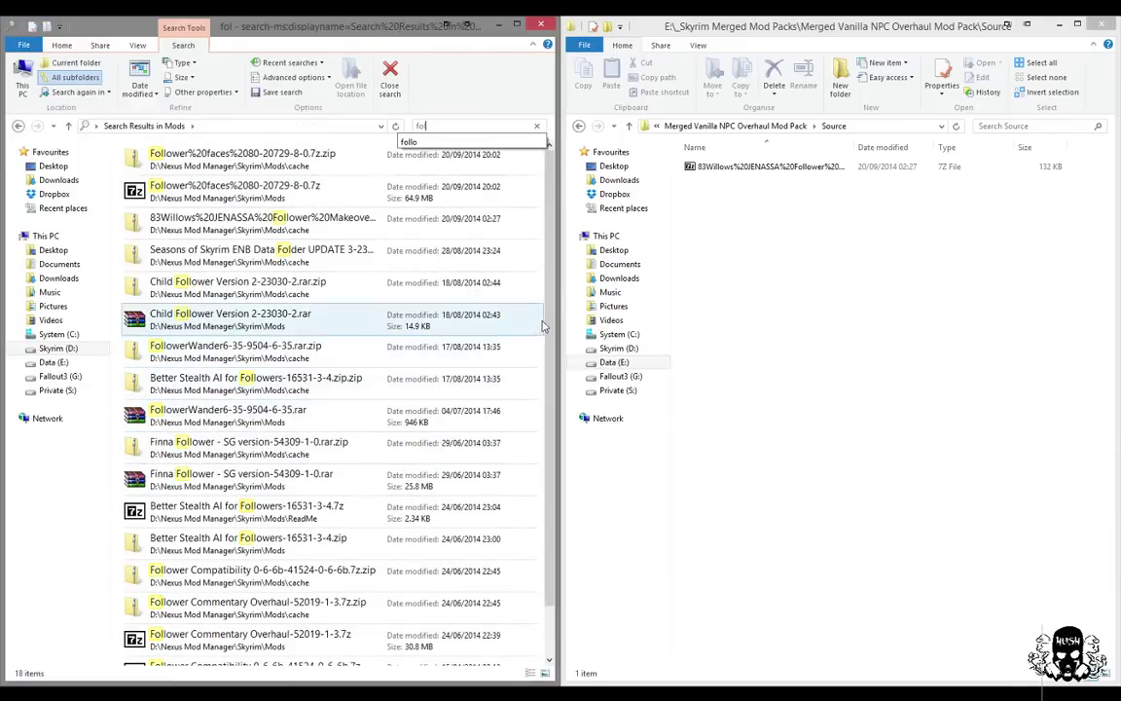
pyautogui.scroll(-2, 543, 326)
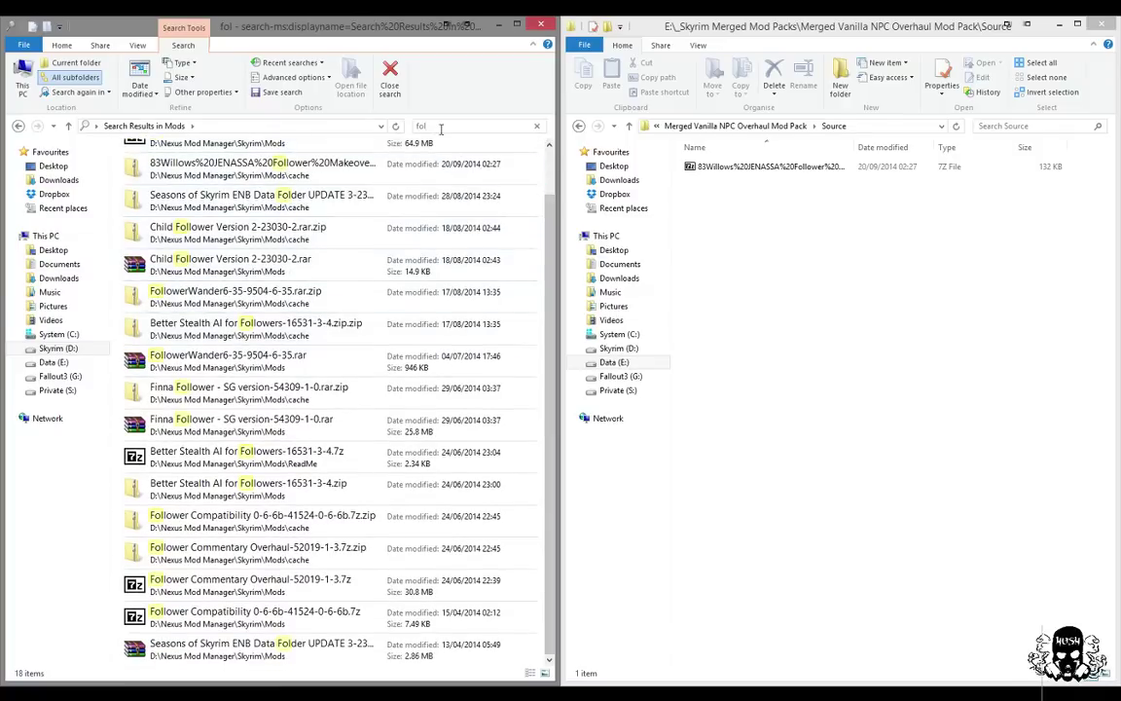
pyautogui.click(441, 127)
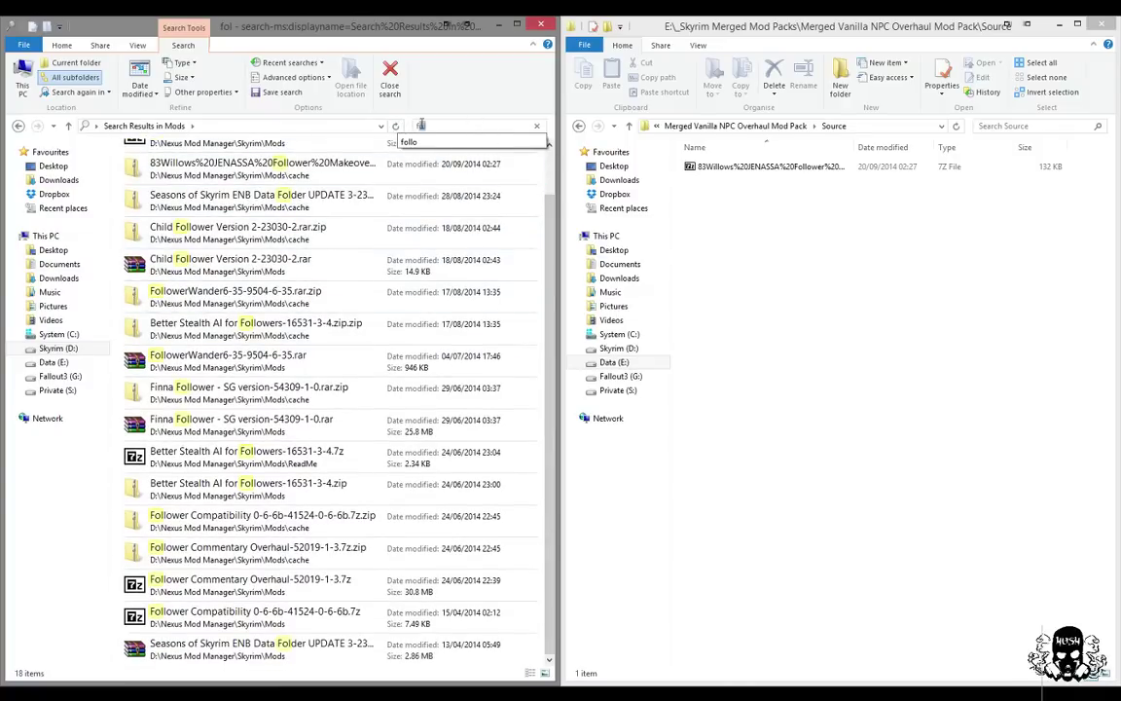
pyautogui.write('asha')
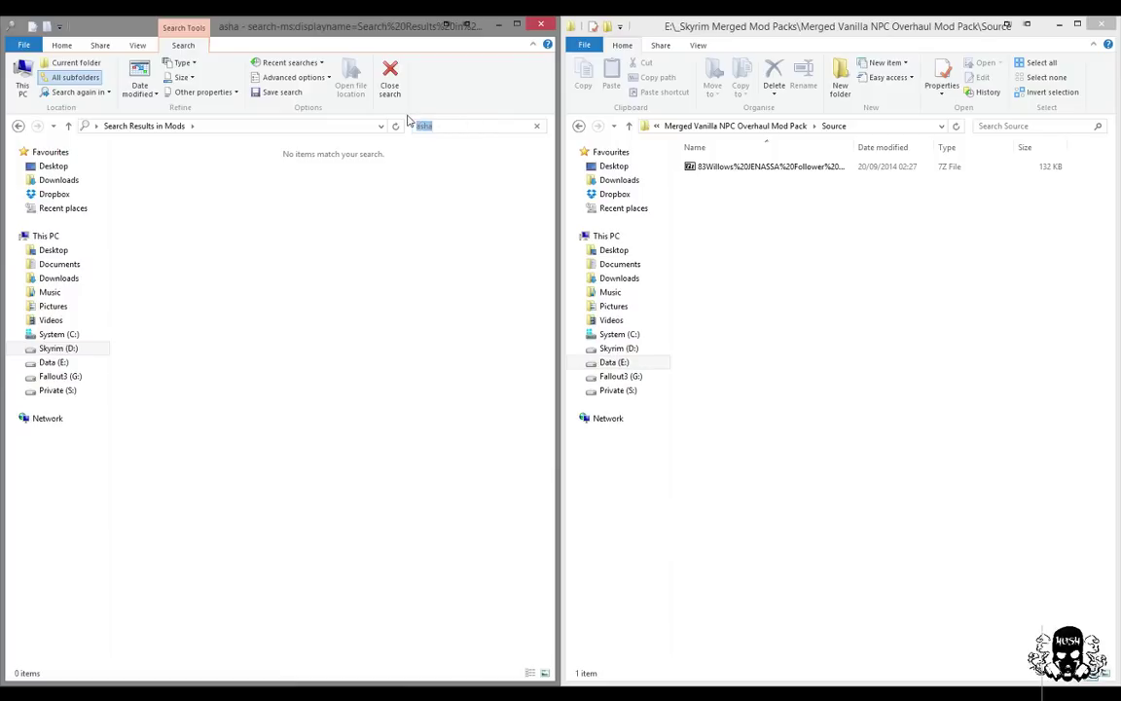
pyautogui.press('BackSpace')
pyautogui.press('BackSpace')
pyautogui.press('BackSpace')
pyautogui.press('BackSpace')
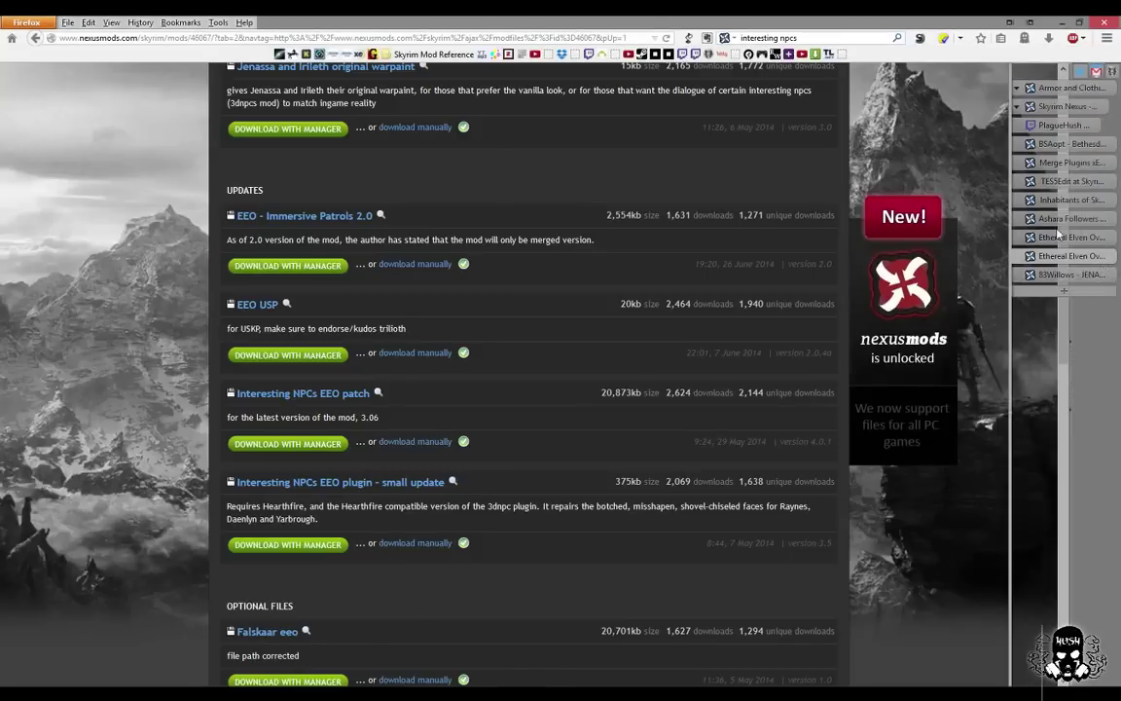
# - Switch to Firefox and check the archive name of Ashara's Follower faces 80 main file in the download dialog, cancelling the download
pyautogui.click(1063, 226)
pyautogui.scroll(5, 457, 321)
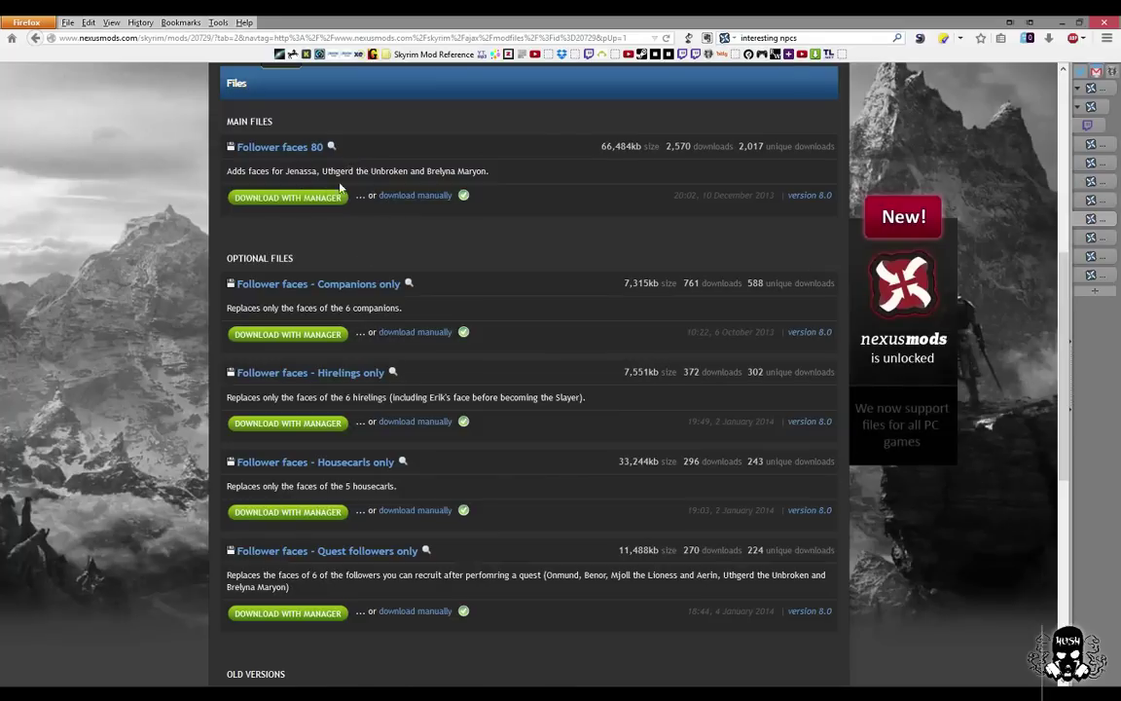
pyautogui.click(334, 199)
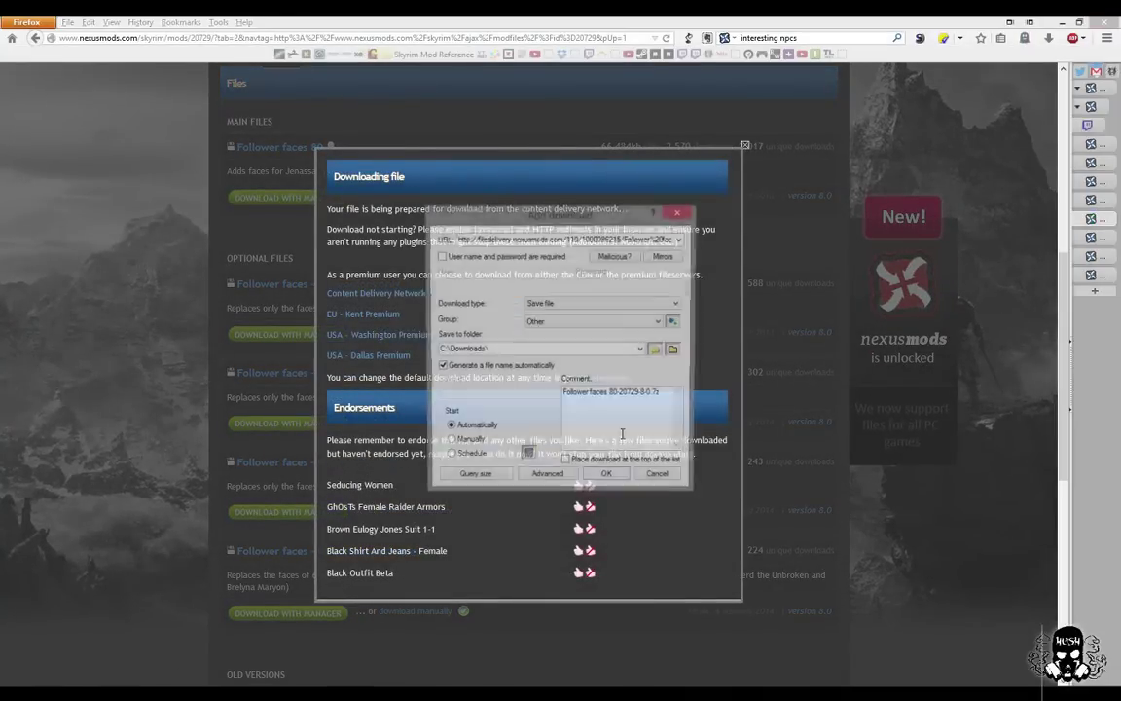
pyautogui.click(660, 479)
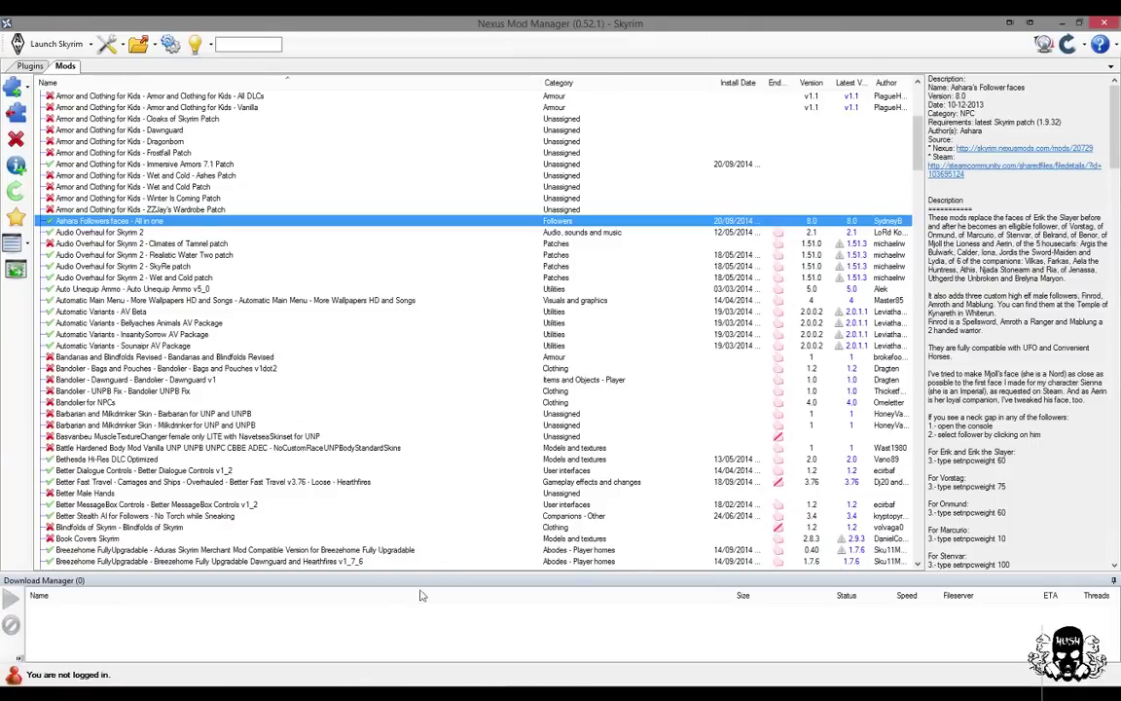
pyautogui.click(338, 558)
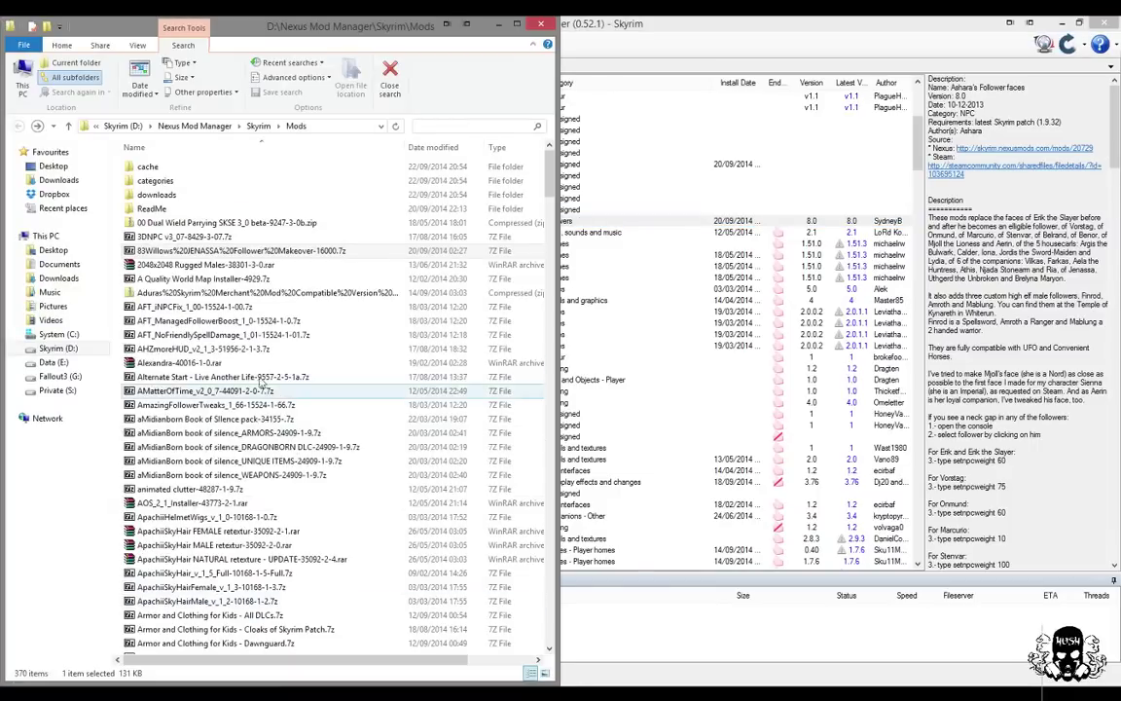
pyautogui.moveTo(549, 167); pyautogui.dragTo(534, 356)
pyautogui.click(458, 439)
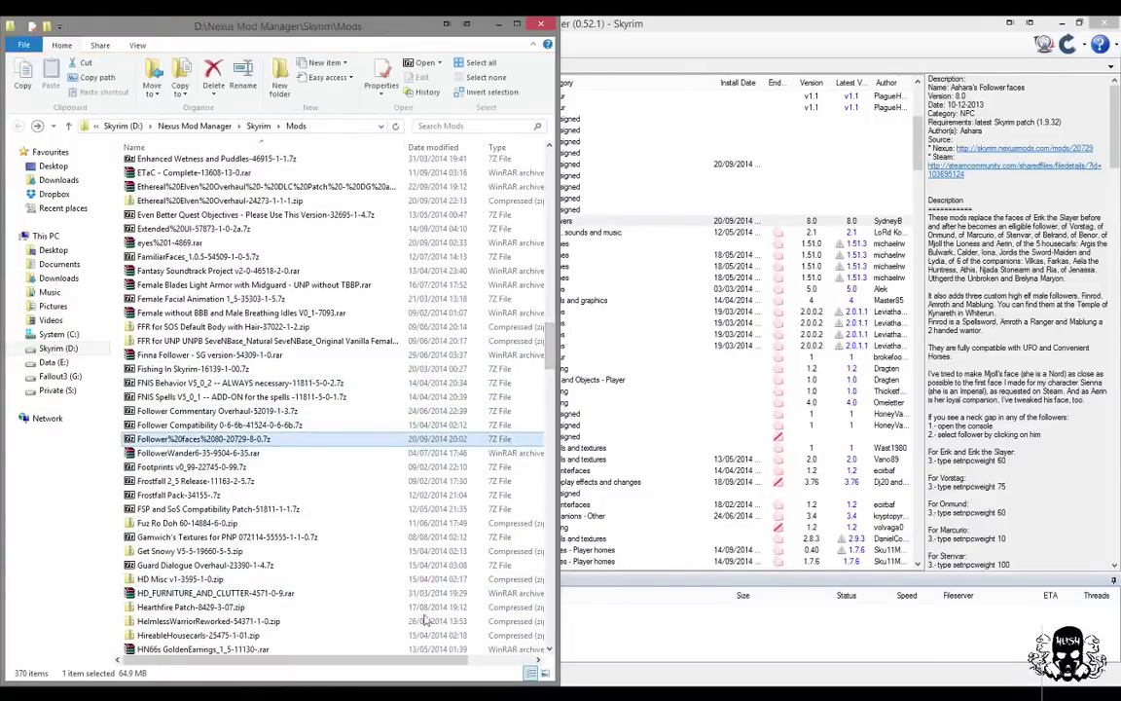
pyautogui.click(216, 564)
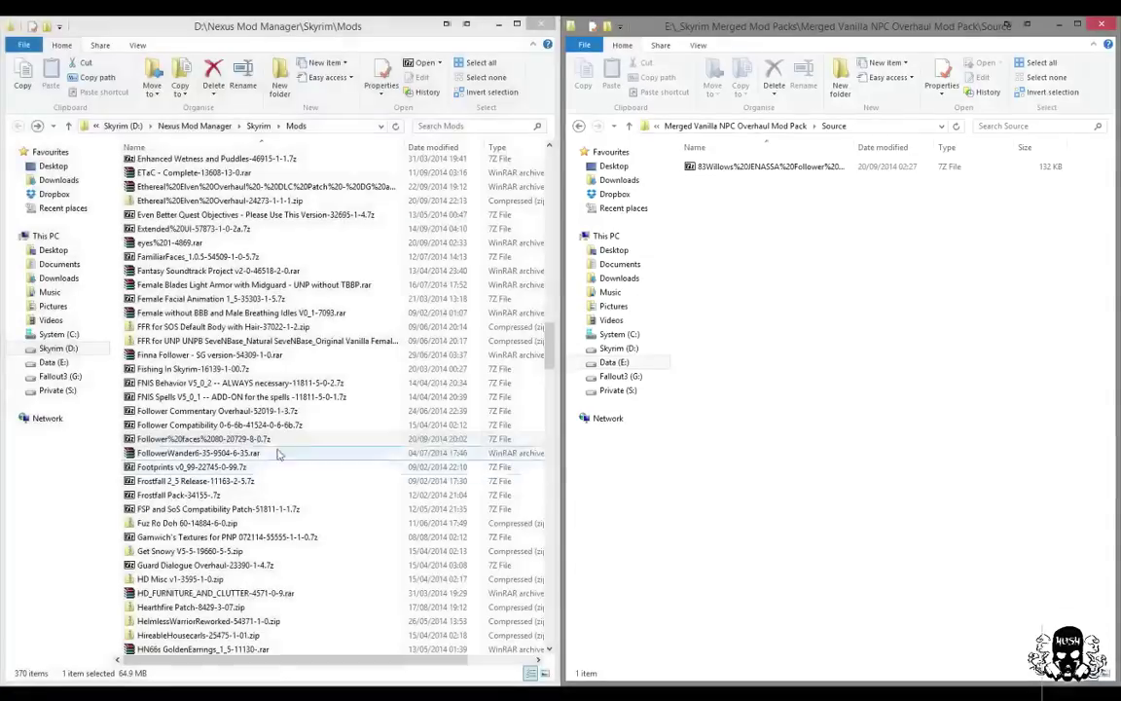
pyautogui.moveTo(234, 439); pyautogui.dragTo(824, 444)
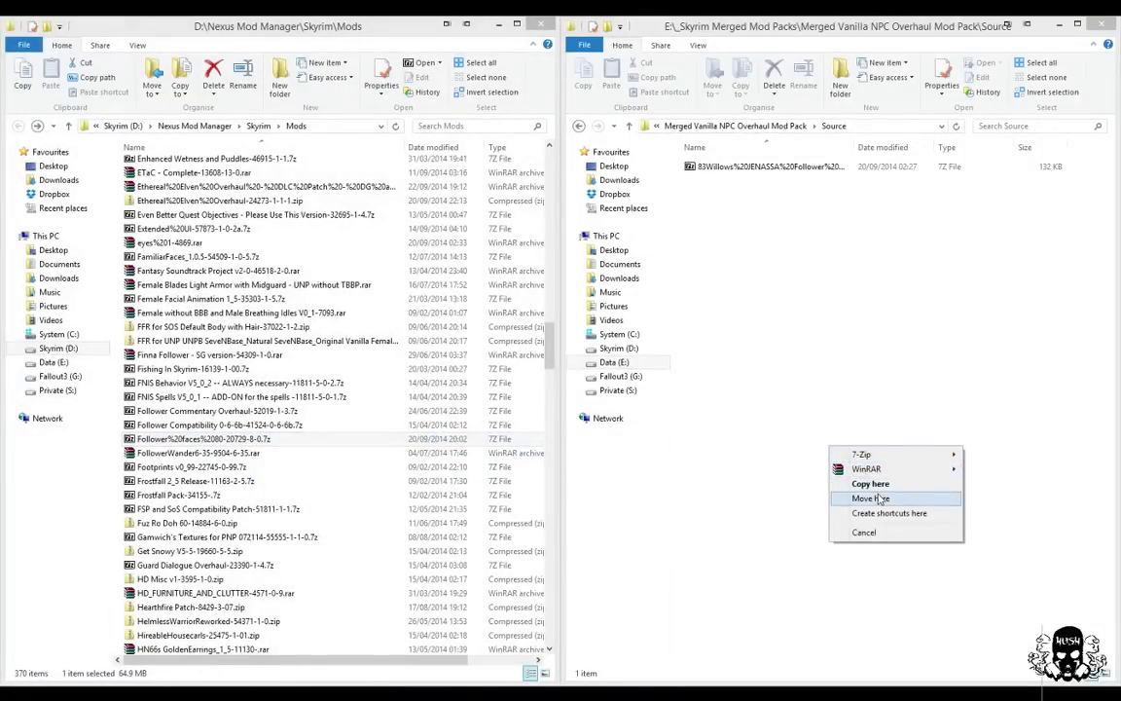
pyautogui.click(866, 484)
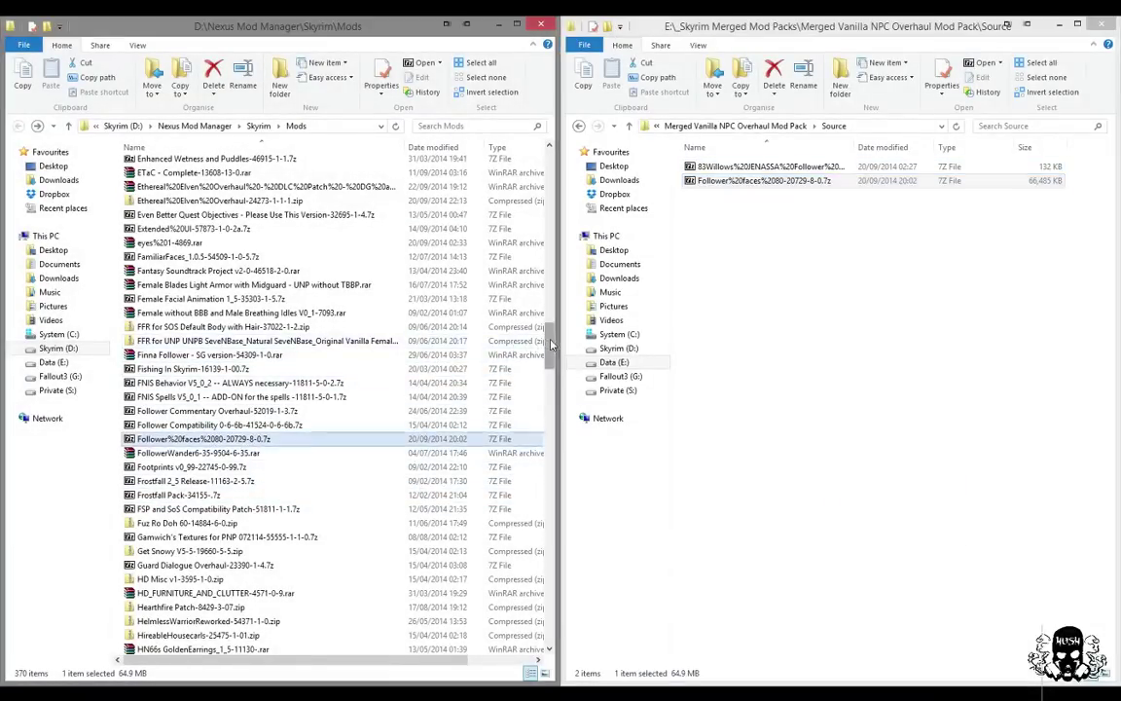
# - Copy the Ethereal Elven Overhaul 24273-1-1-1 zip and the Ethereal Elven Overhaul DLC Patch archive from Mods into the Source folder
pyautogui.scroll(8, 361, 431)
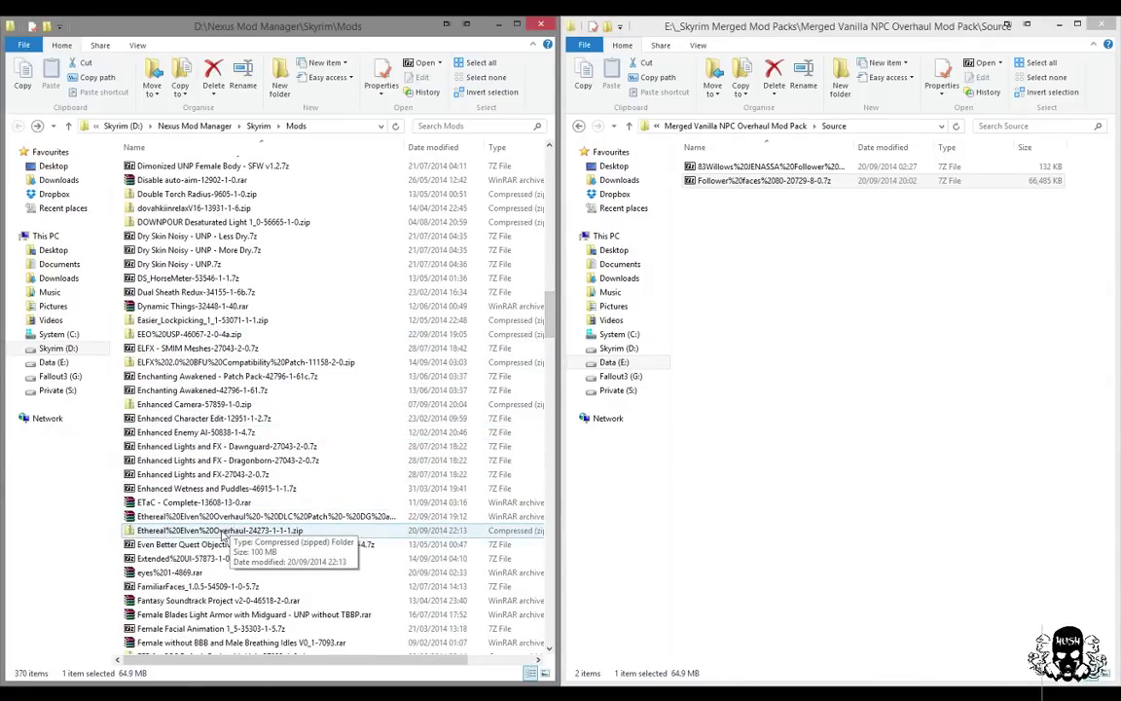
pyautogui.moveTo(223, 534); pyautogui.dragTo(891, 502)
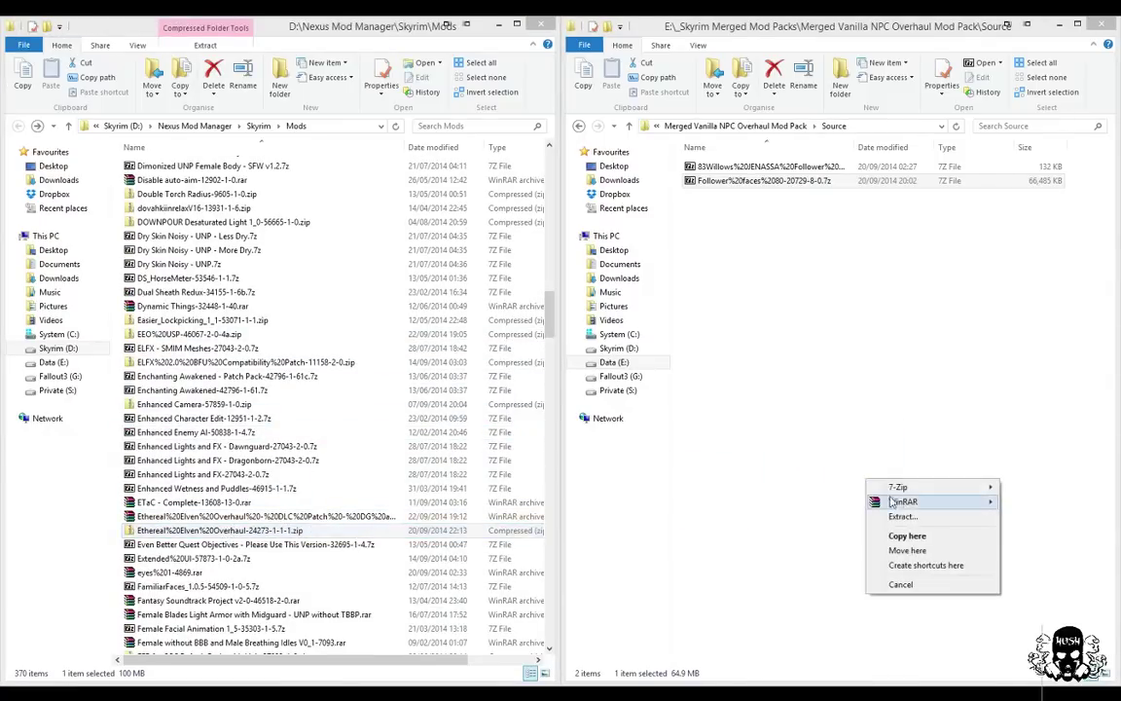
pyautogui.click(906, 536)
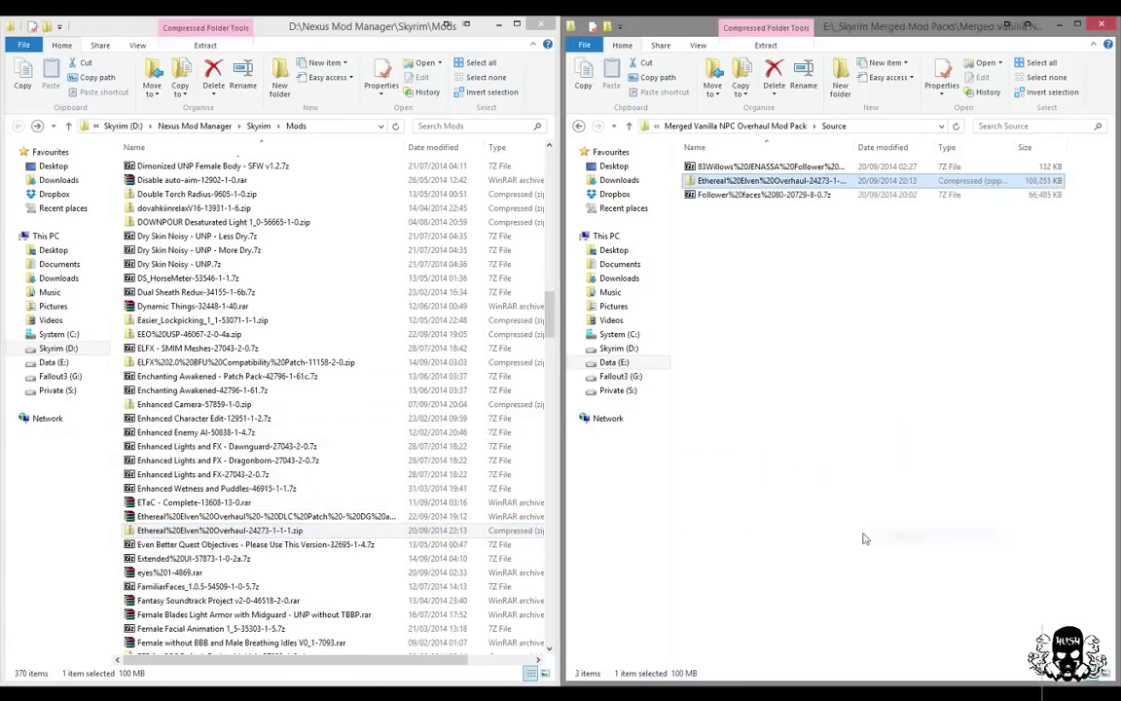
pyautogui.click(238, 517)
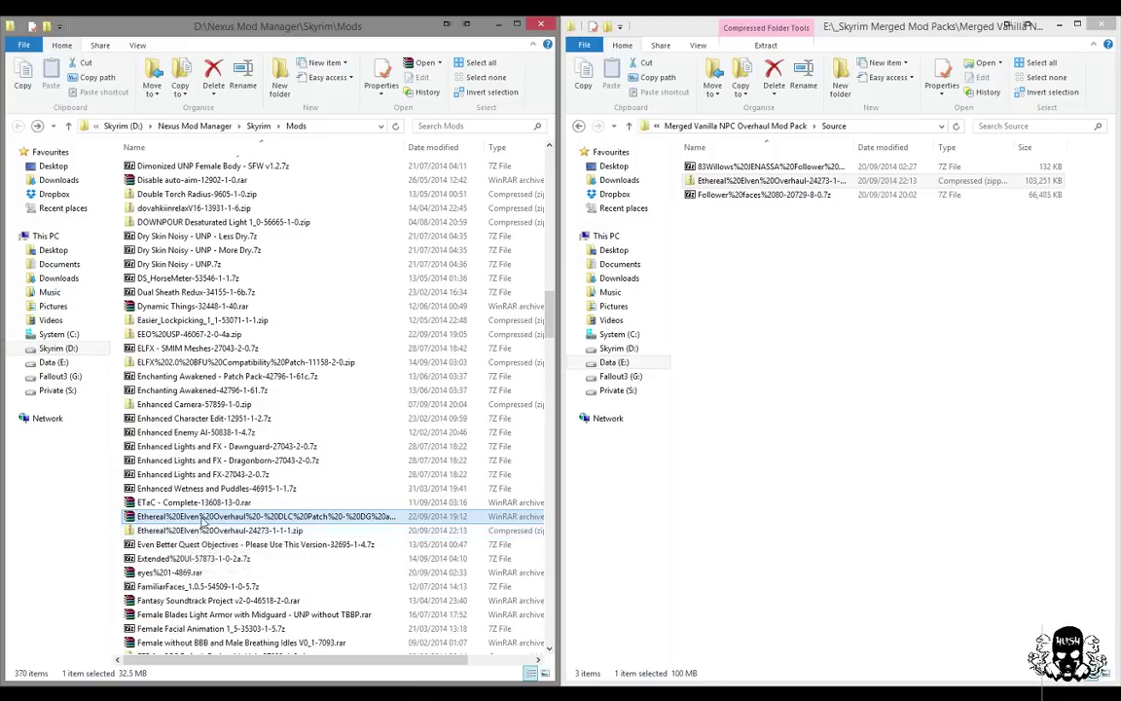
pyautogui.moveTo(200, 517); pyautogui.dragTo(782, 489)
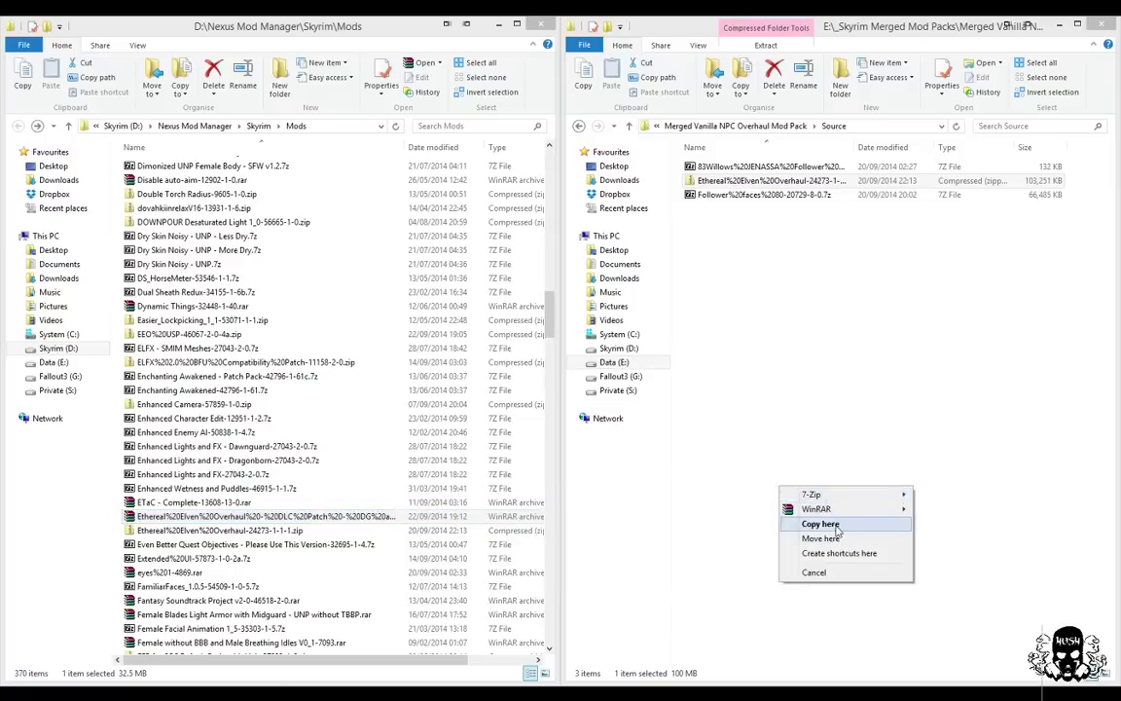
pyautogui.click(820, 523)
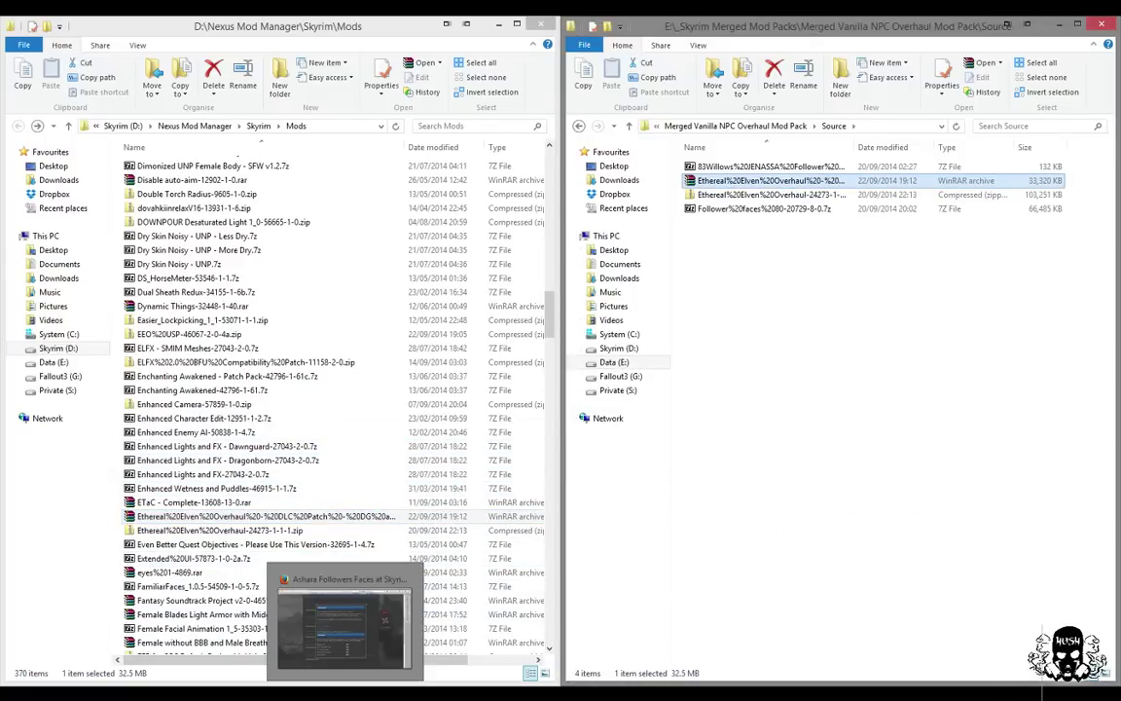
# - Switch to Firefox's Inhabitants of Skyrim page, look for its archive in the Mods folder, search for "inha", and clear the search
pyautogui.click(351, 692)
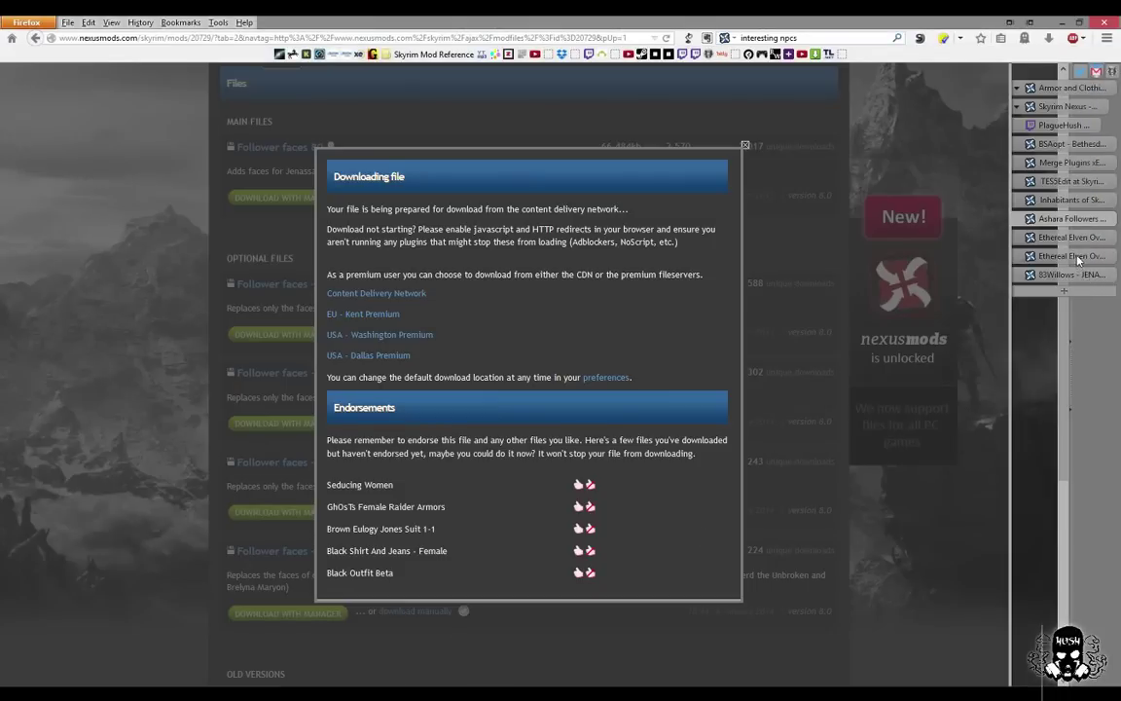
pyautogui.click(1073, 200)
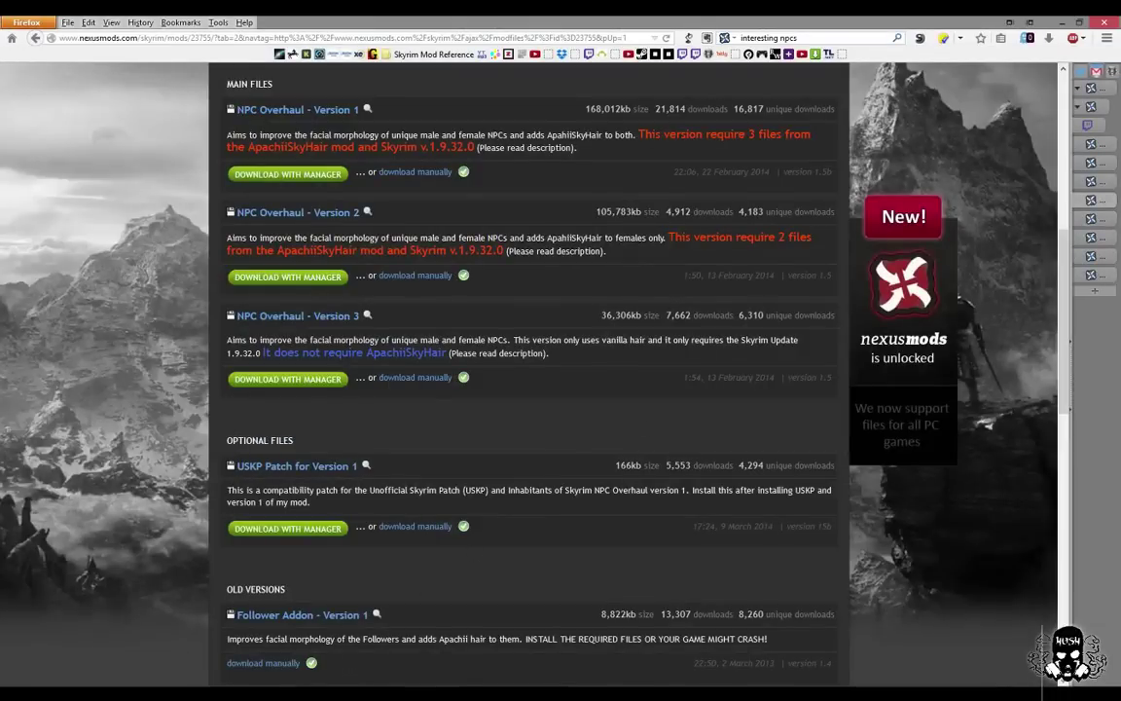
pyautogui.moveTo(297, 678)
pyautogui.click(376, 628)
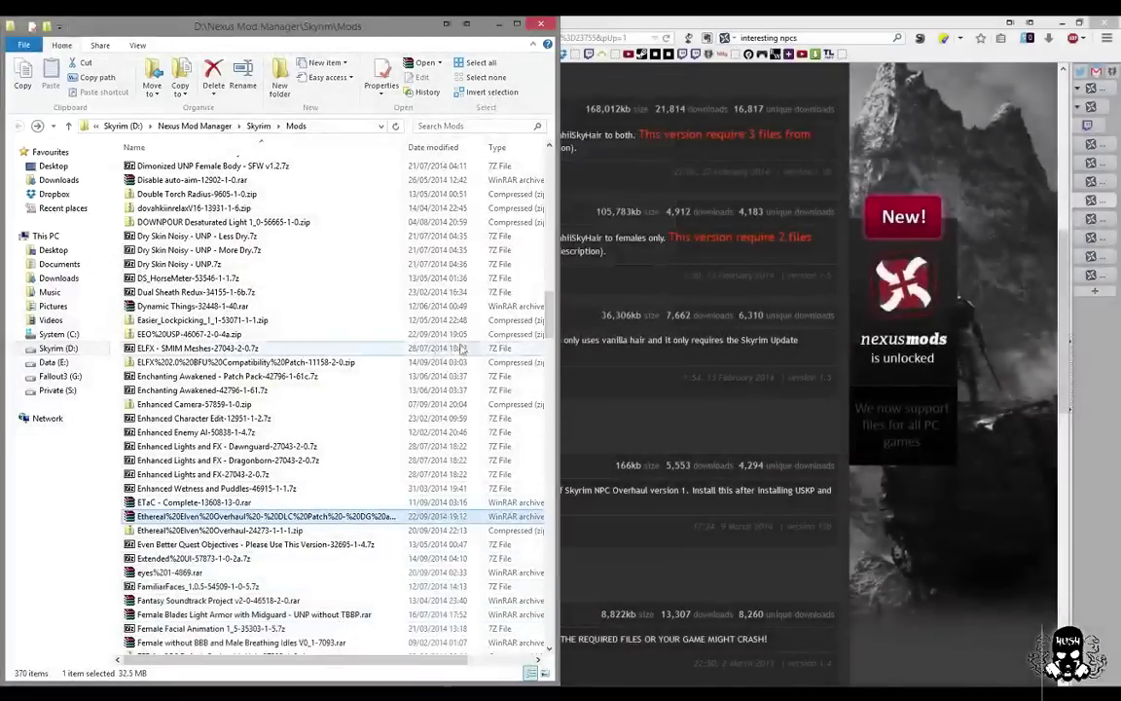
pyautogui.scroll(-15, 556, 317)
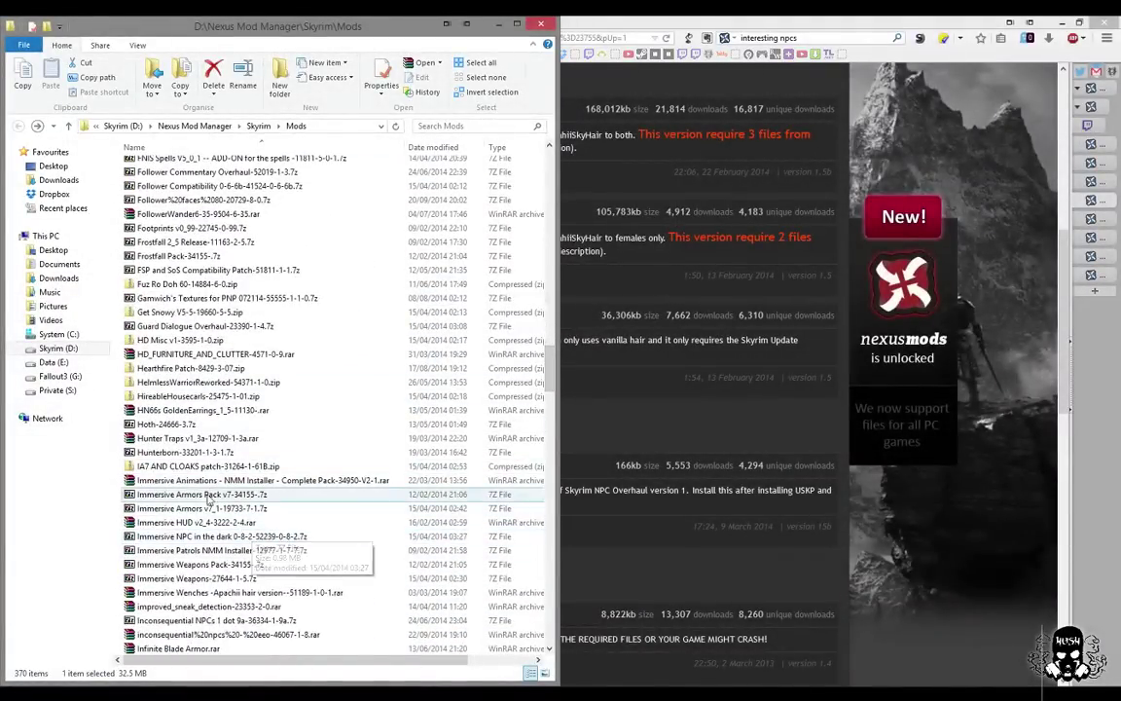
pyautogui.scroll(-2, 195, 497)
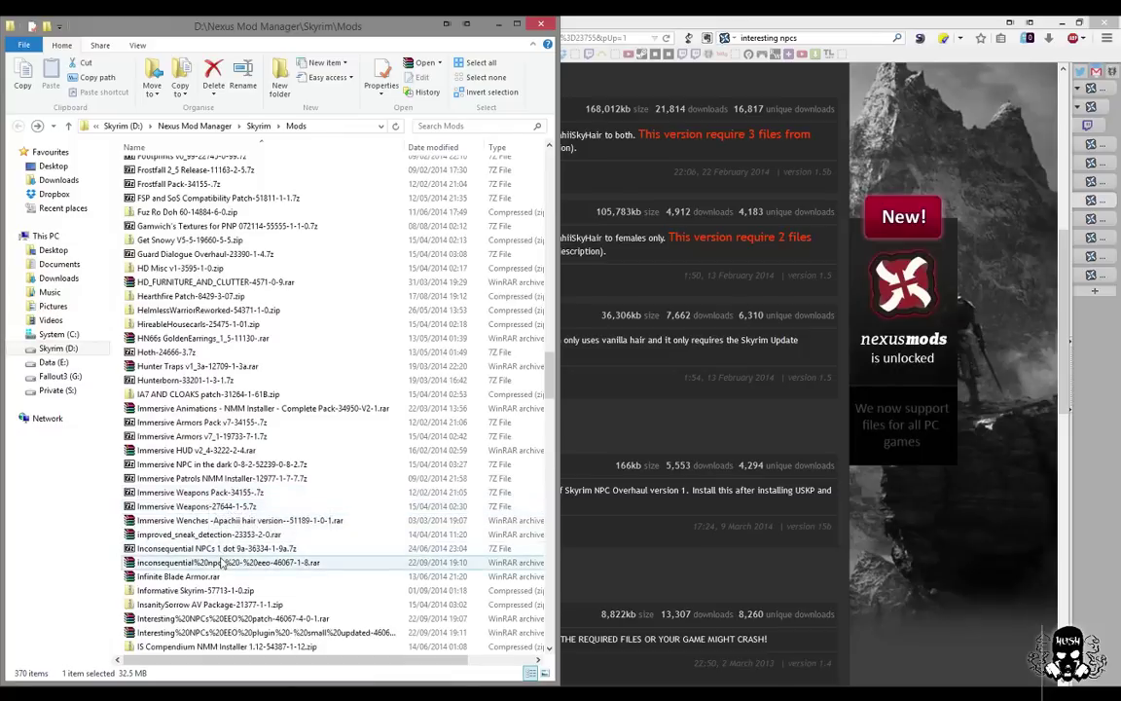
pyautogui.scroll(-2, 224, 570)
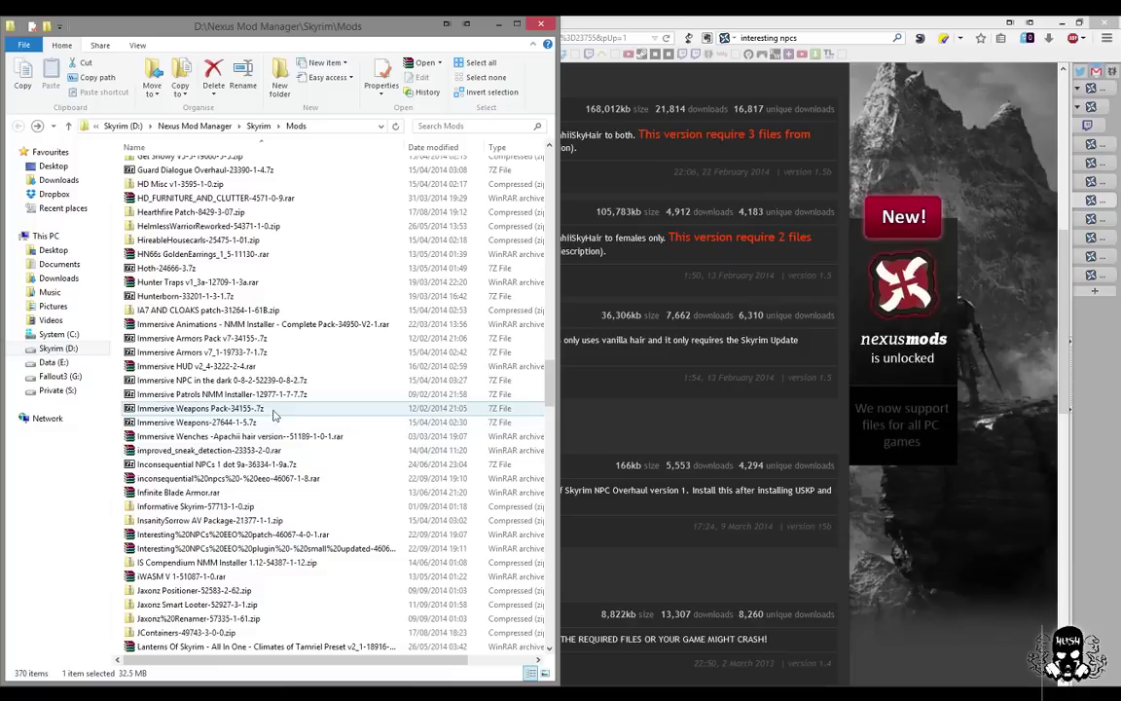
pyautogui.click(472, 126)
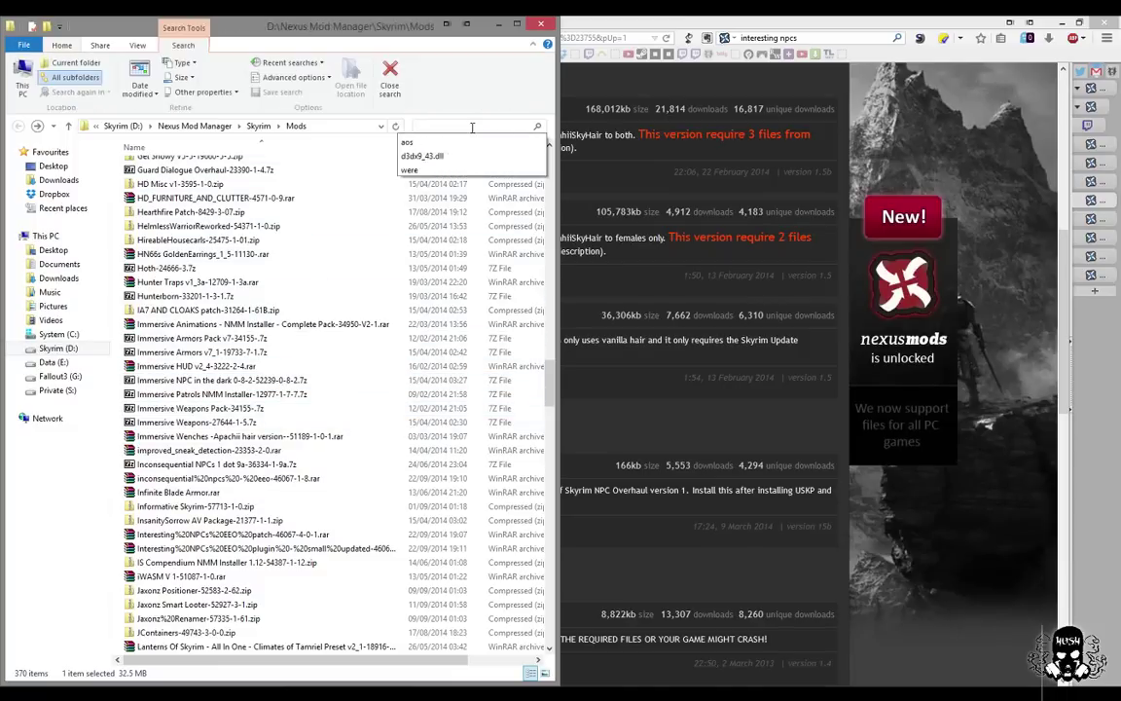
pyautogui.write('inha')
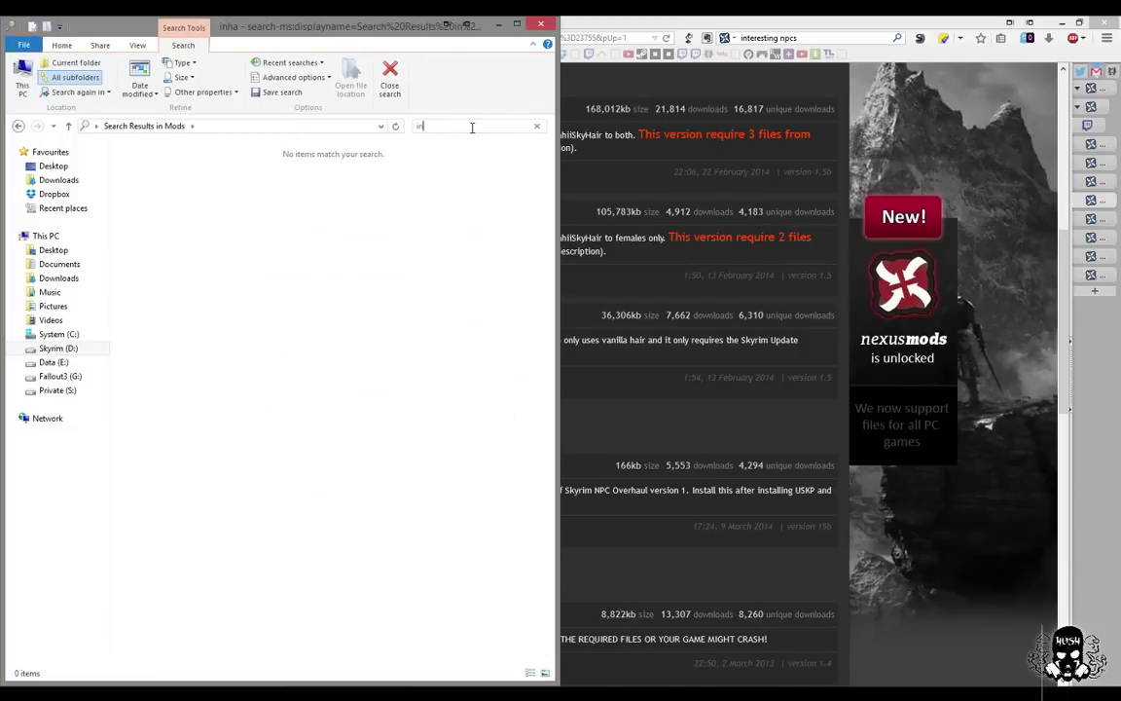
pyautogui.press('BackSpace')
pyautogui.press('BackSpace')
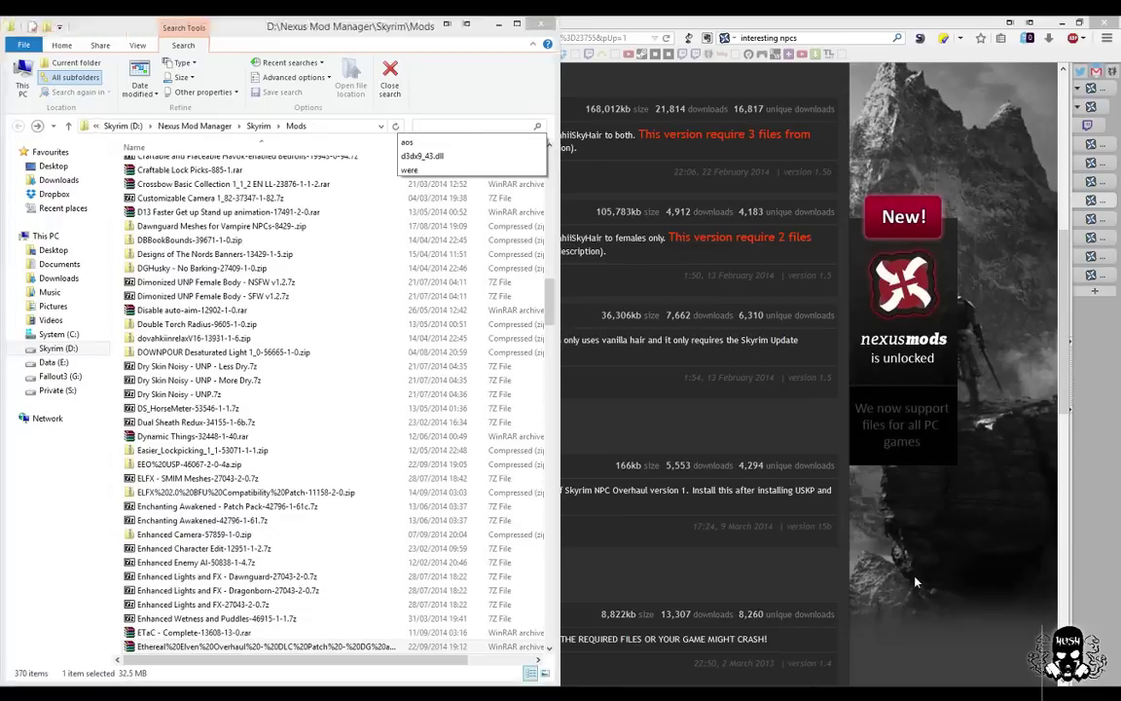
# - Return to Firefox and check the archive name of NPC Overhaul - Version 1 in the manual download dialog, cancelling the download
pyautogui.click(662, 326)
pyautogui.scroll(5, 445, 326)
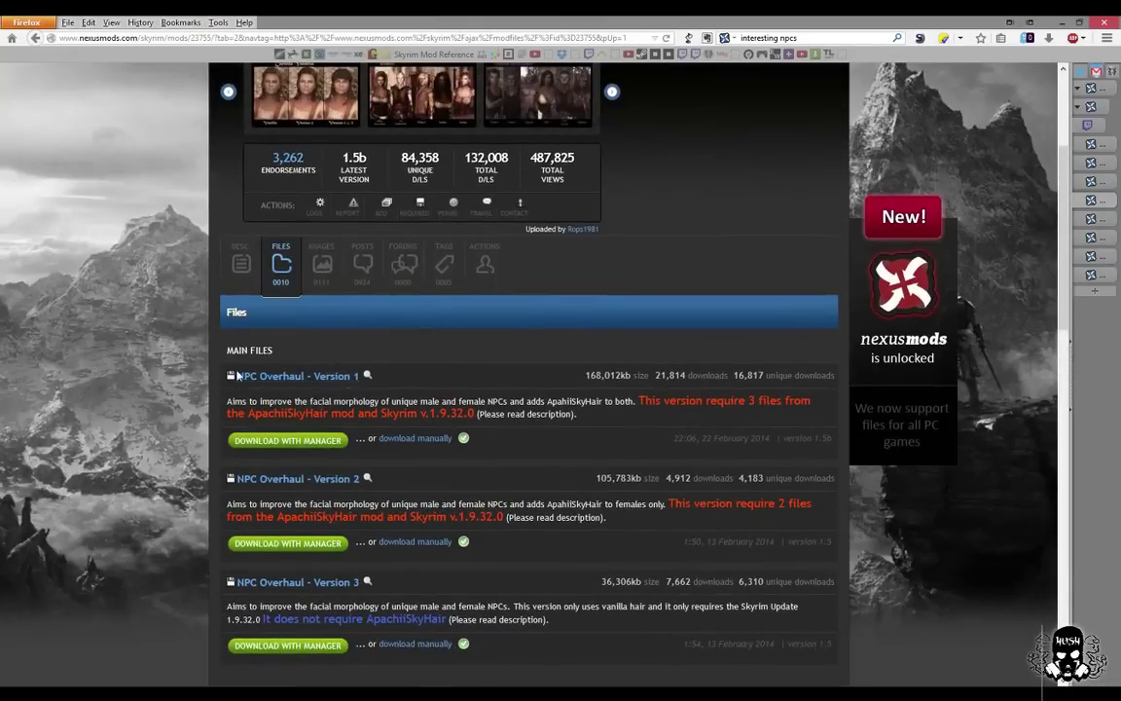
pyautogui.click(417, 440)
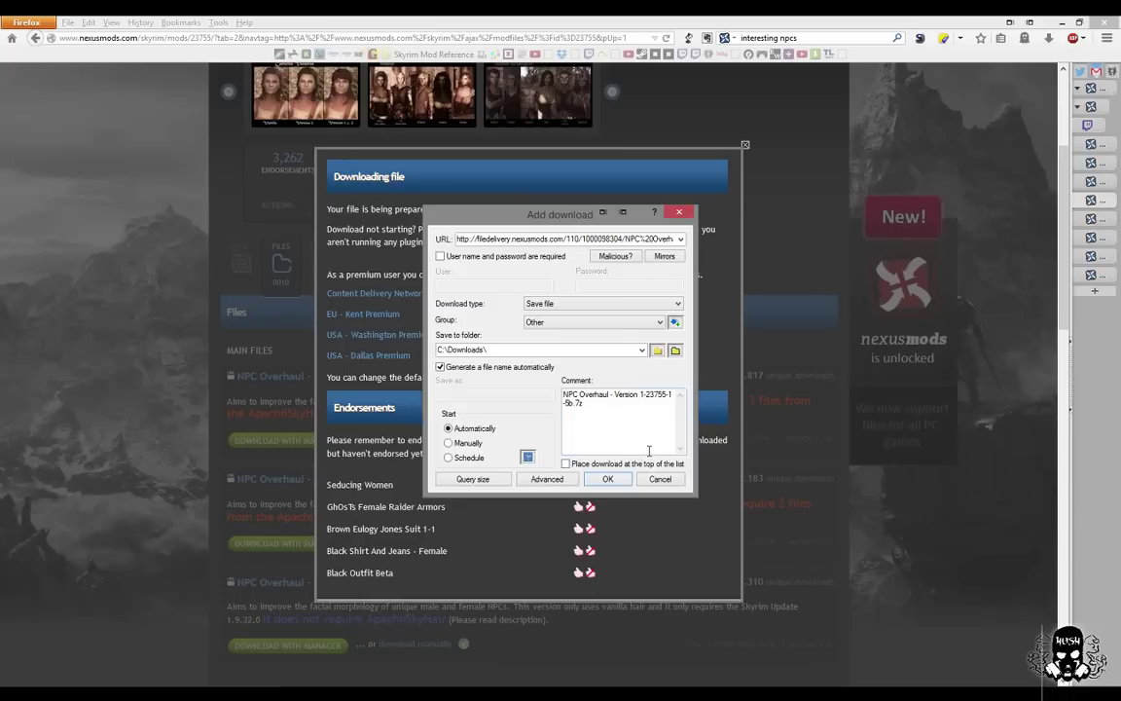
pyautogui.click(660, 479)
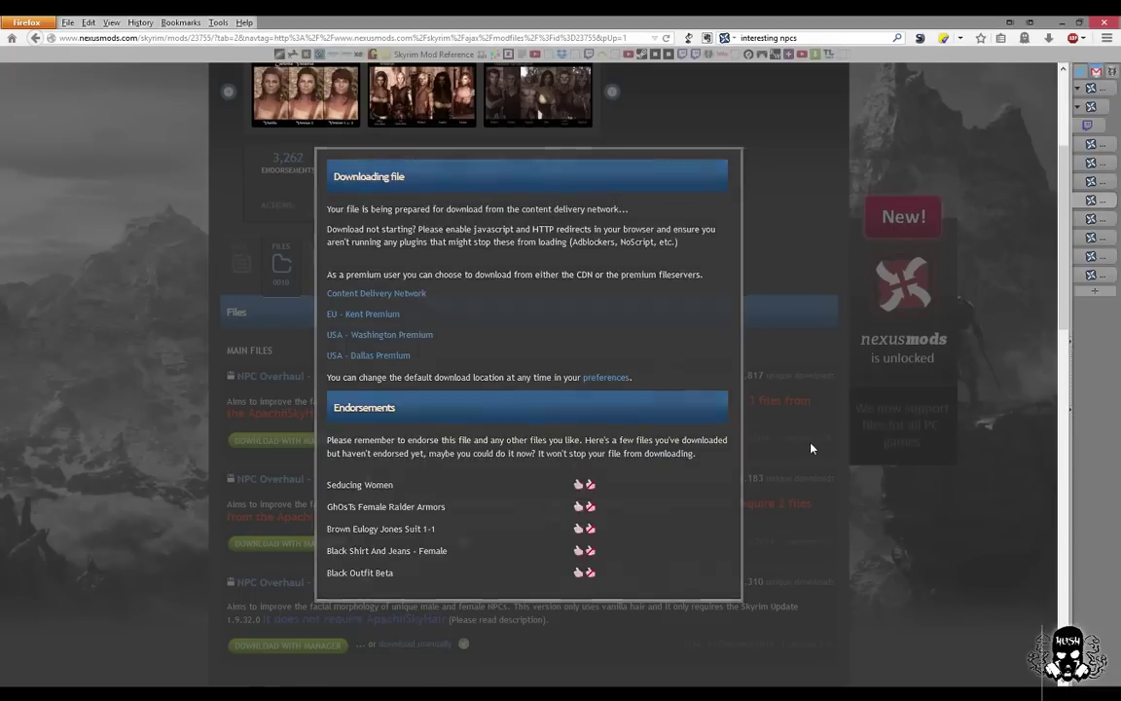
pyautogui.click(809, 446)
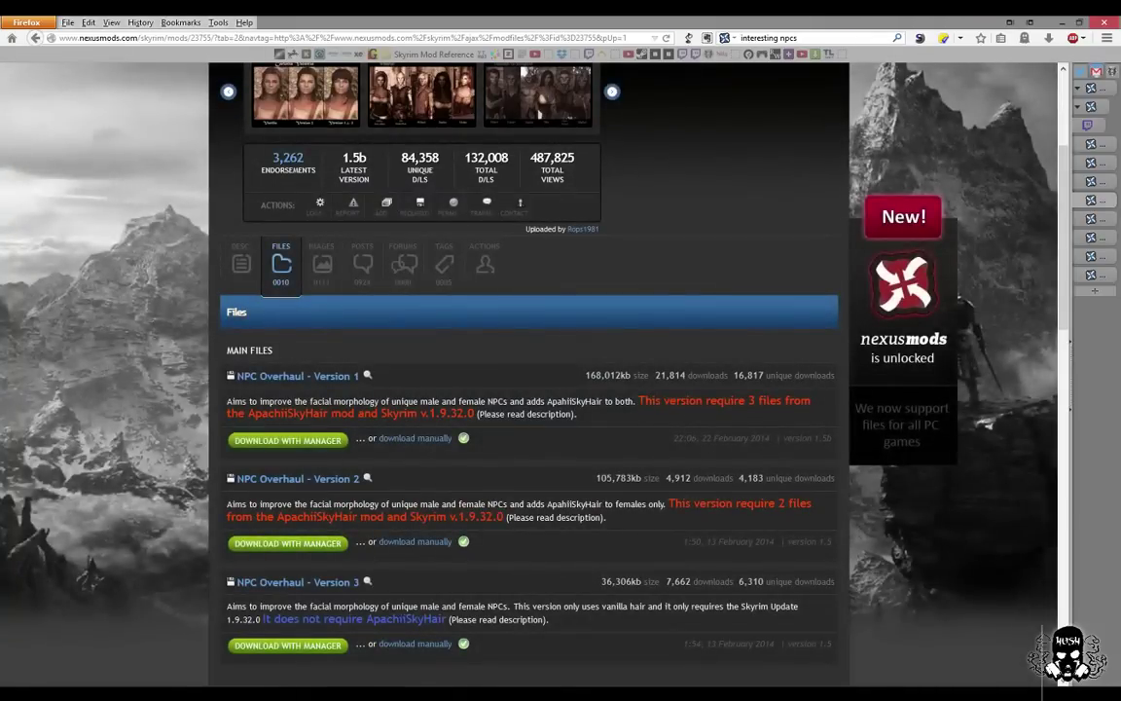
# - Find NPC Overhaul - Version 1-23755-1-5b.7z in the Mods folder and copy it into the Source folder
pyautogui.click(376, 623)
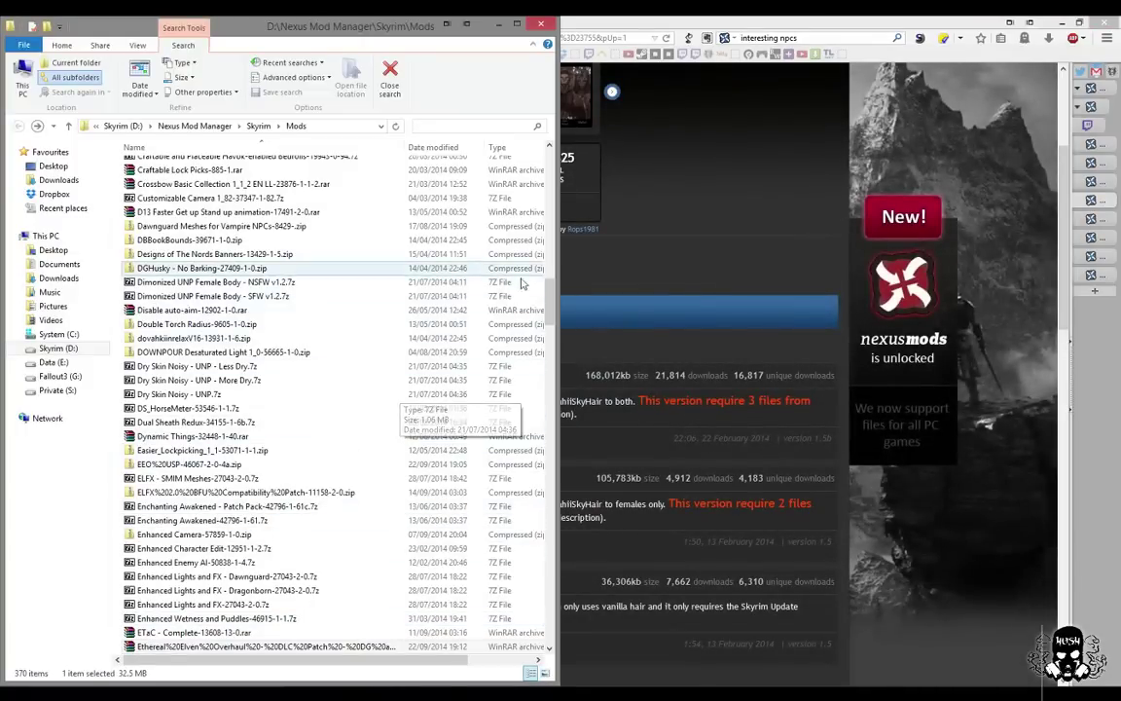
pyautogui.moveTo(546, 283); pyautogui.dragTo(533, 460)
pyautogui.click(243, 443)
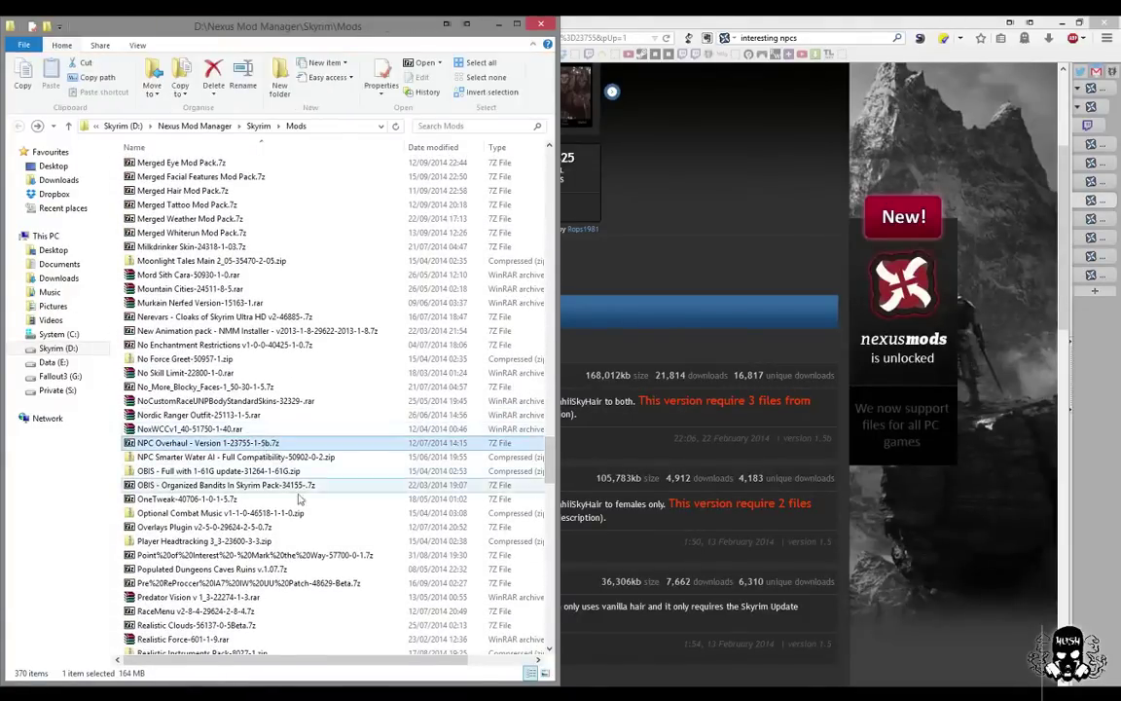
pyautogui.moveTo(307, 696)
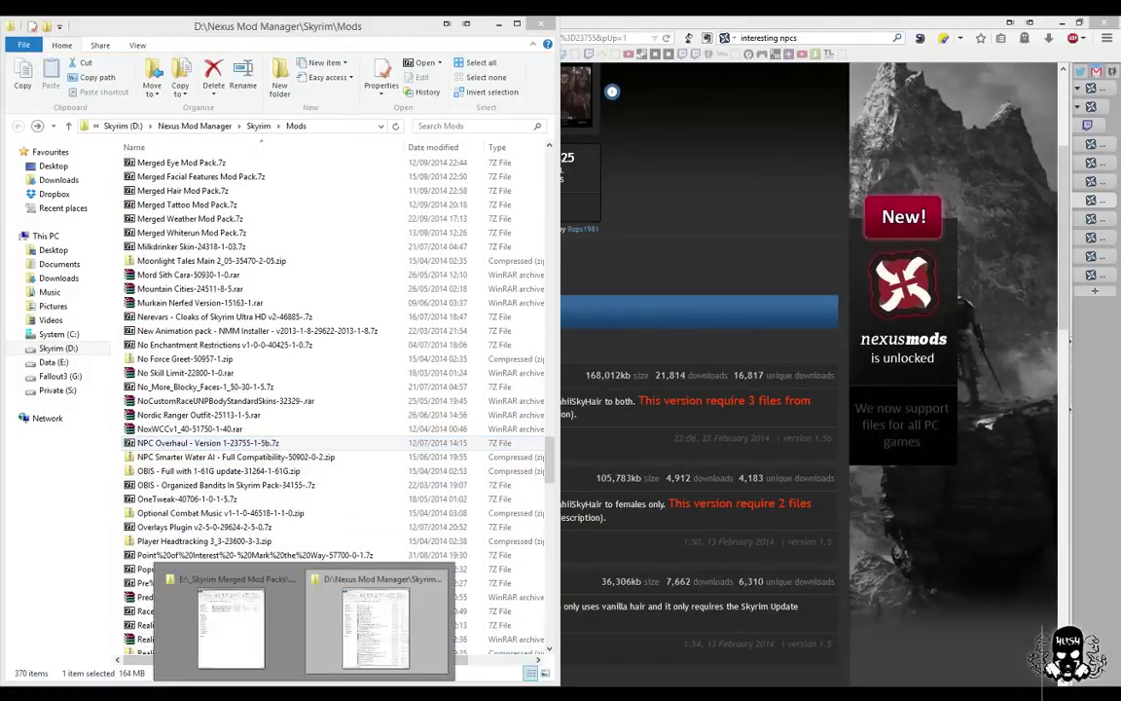
pyautogui.click(231, 618)
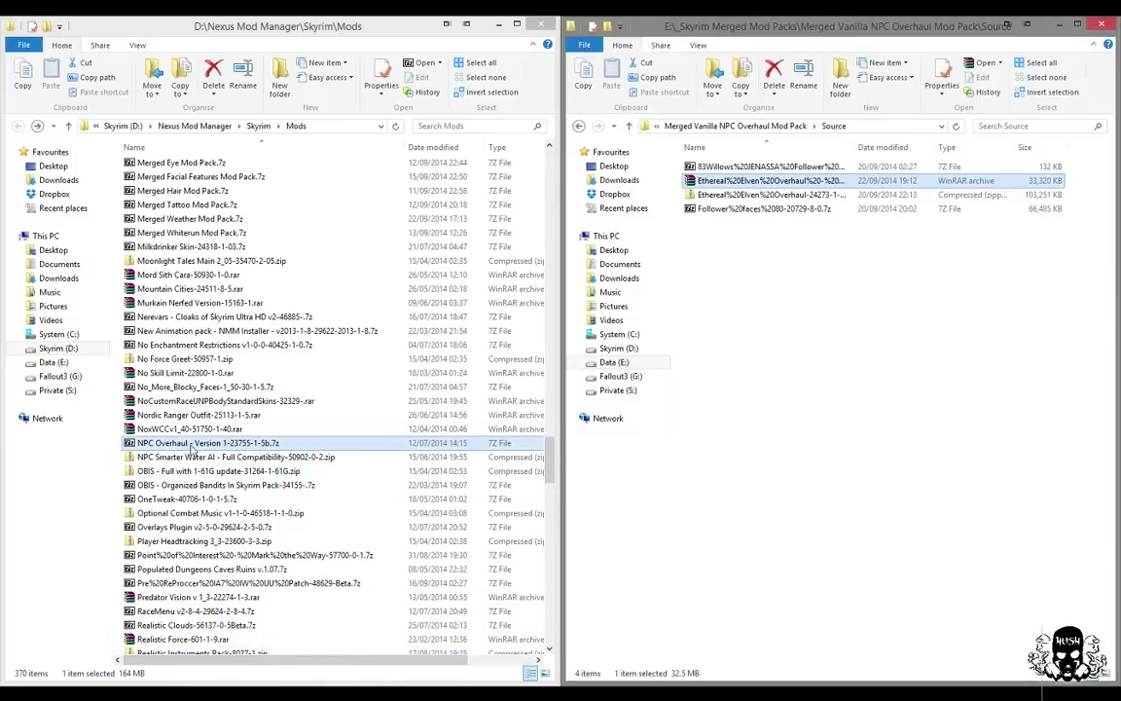
pyautogui.moveTo(192, 448); pyautogui.dragTo(815, 469)
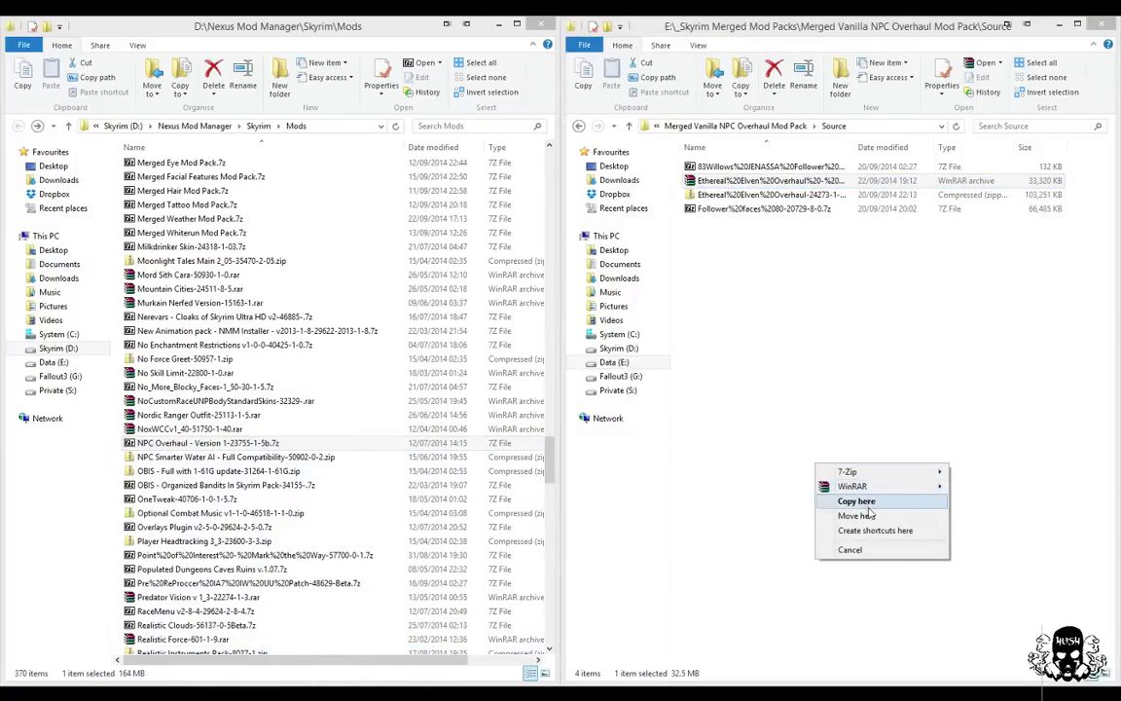
pyautogui.click(857, 500)
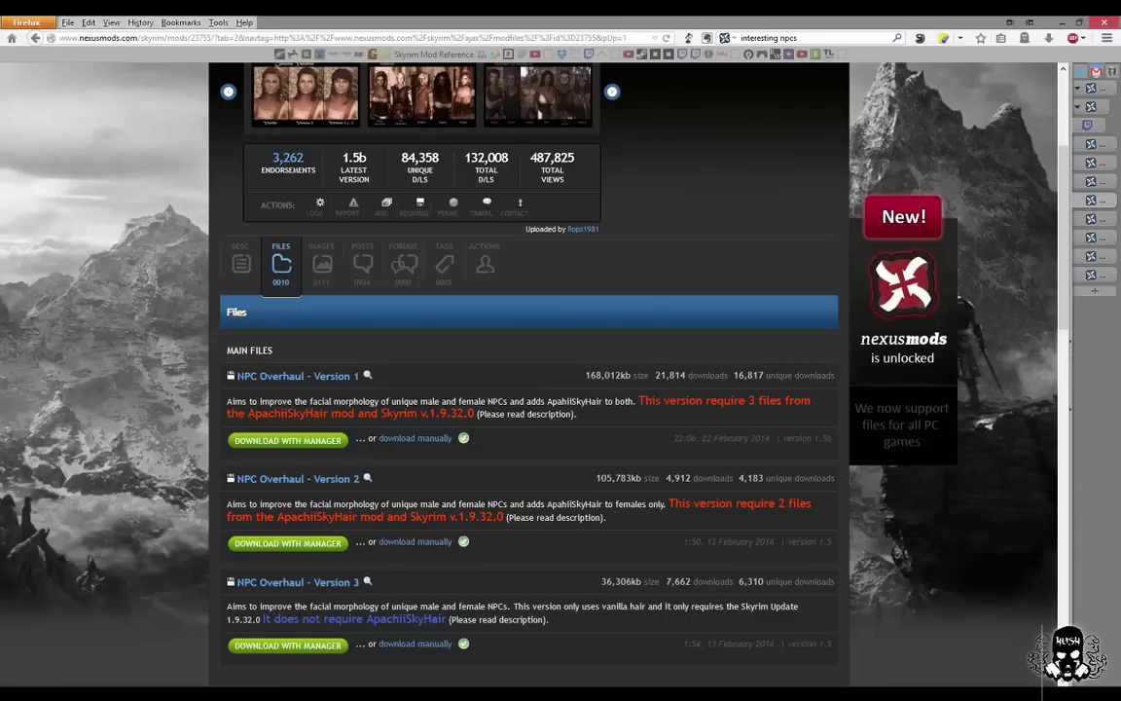
# - Check the archive name of USKP Patch for Version 1 in the manual download dialog, cancelling the download and closing the notice
pyautogui.scroll(-5, 154, 478)
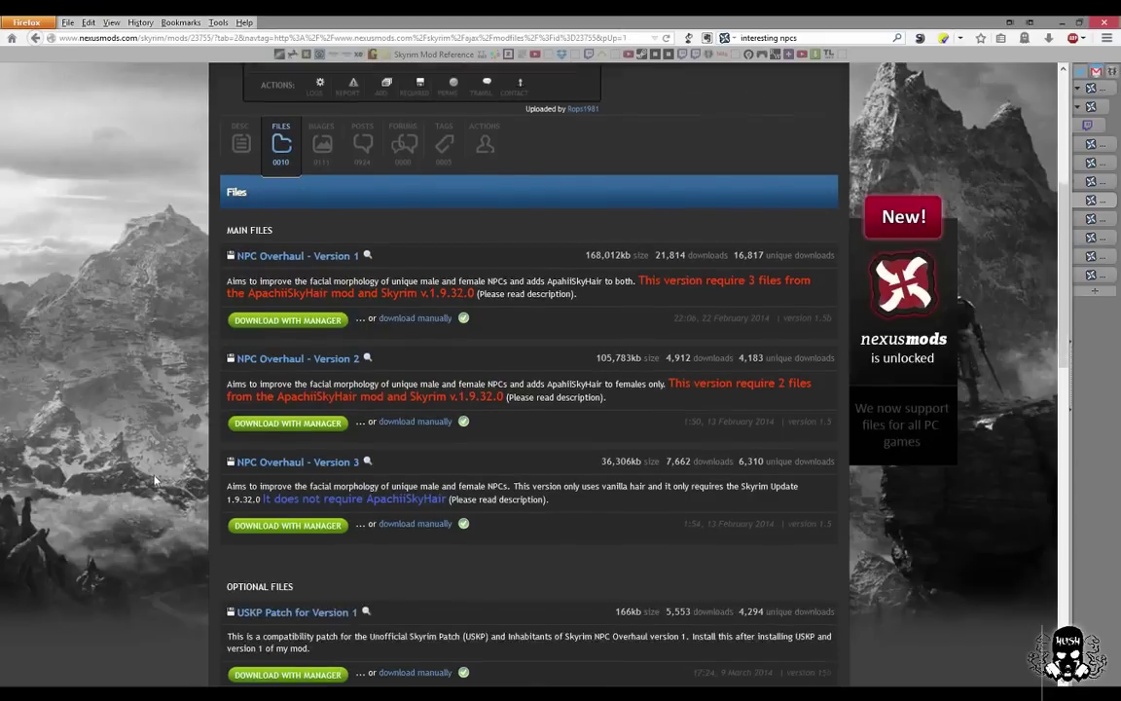
pyautogui.scroll(3, 167, 470)
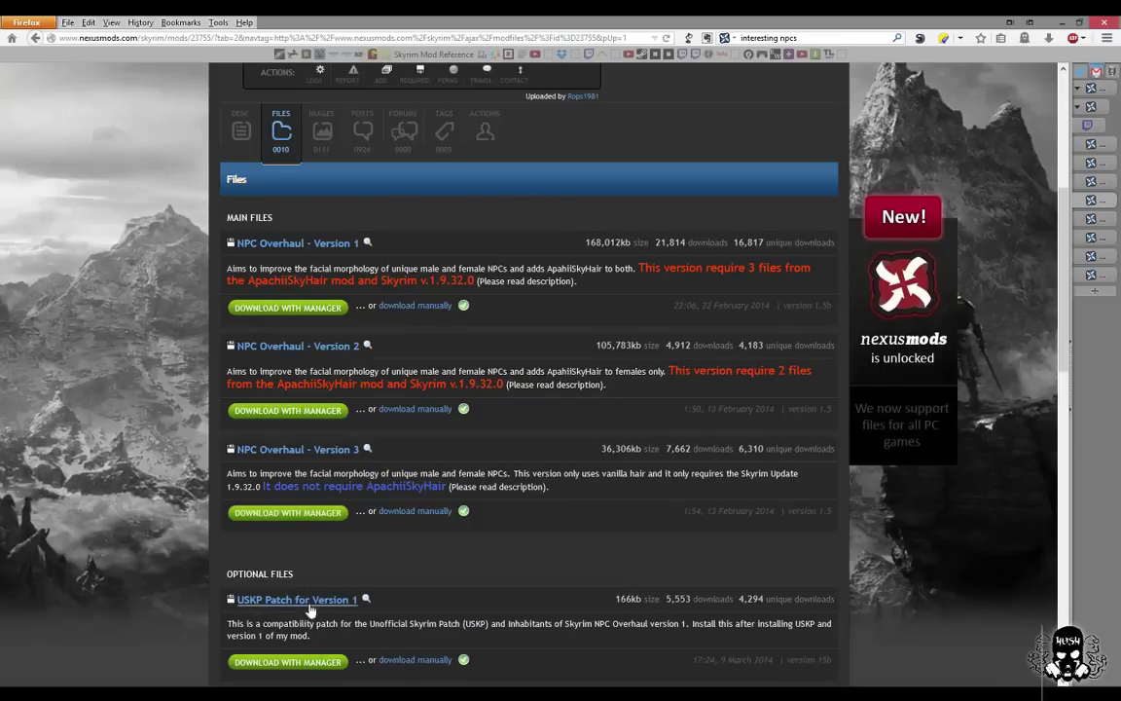
pyautogui.scroll(-3, 318, 618)
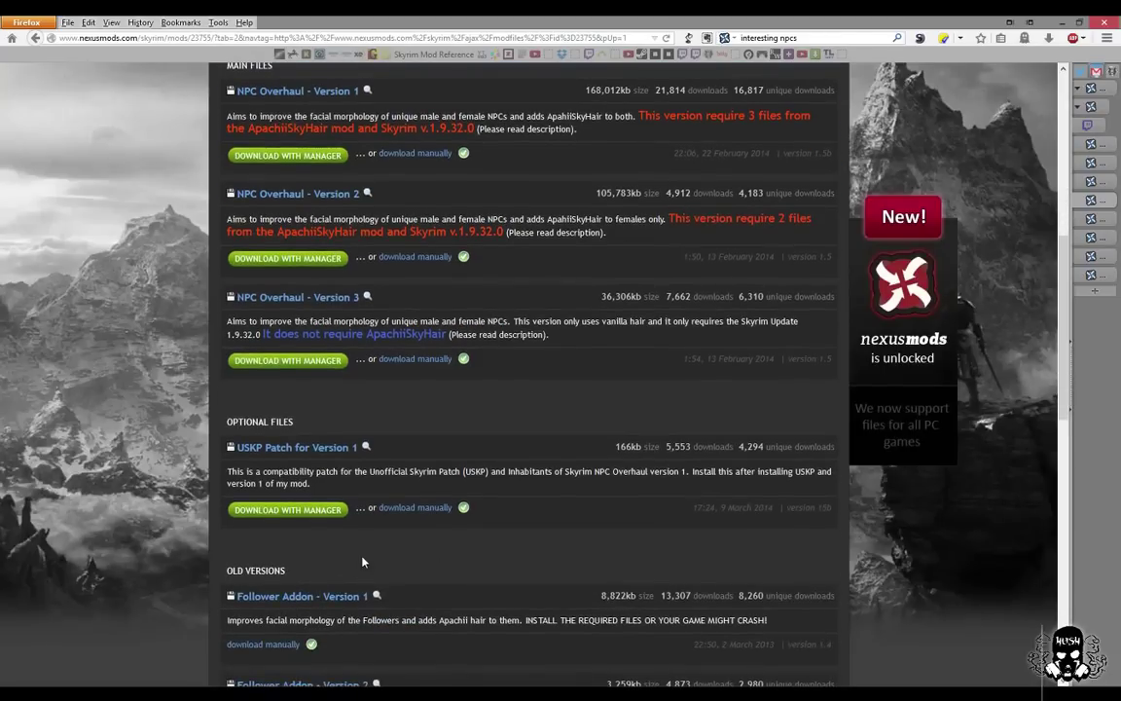
pyautogui.click(399, 507)
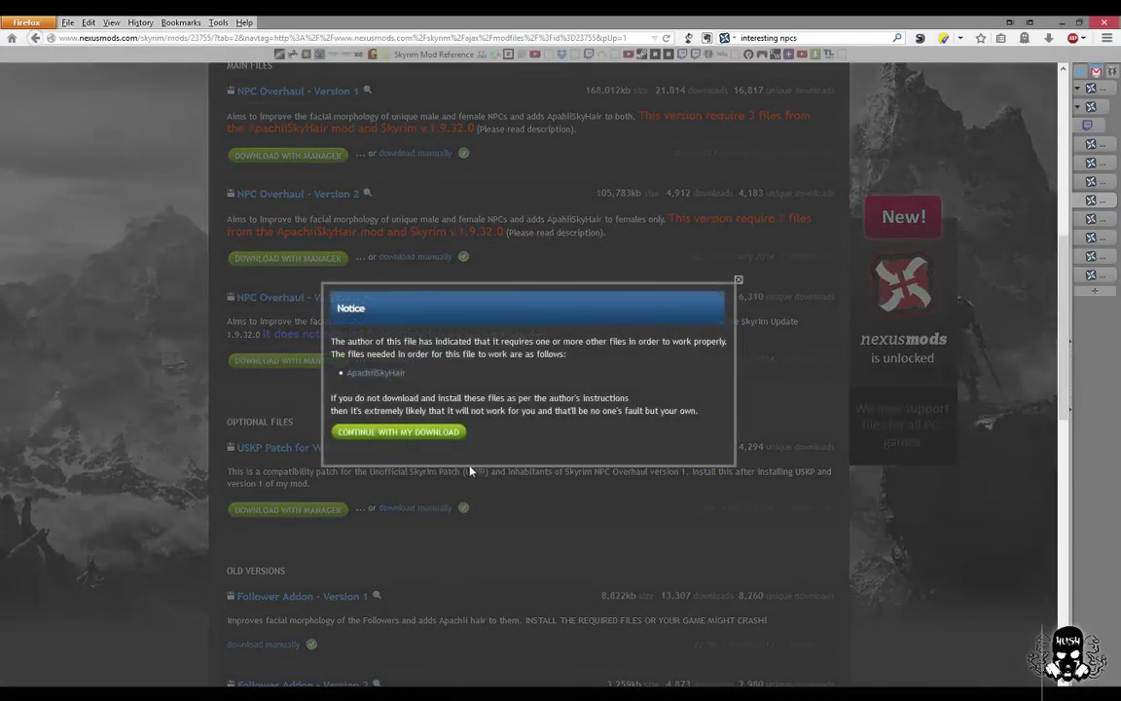
pyautogui.click(446, 435)
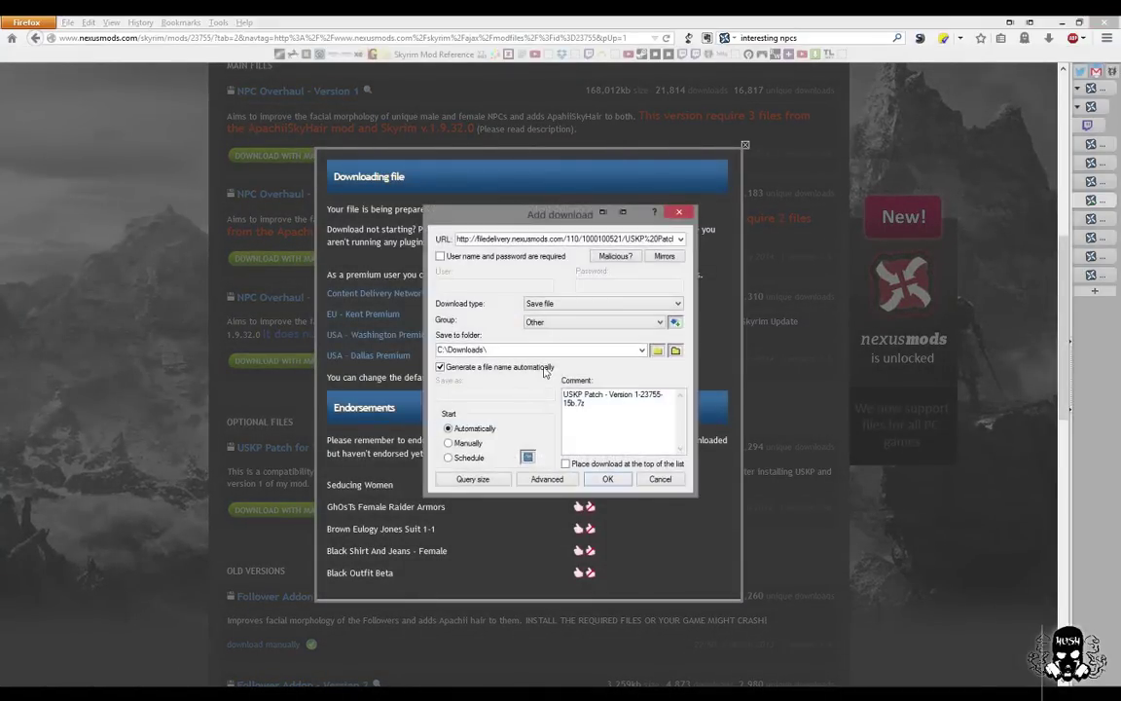
pyautogui.click(660, 480)
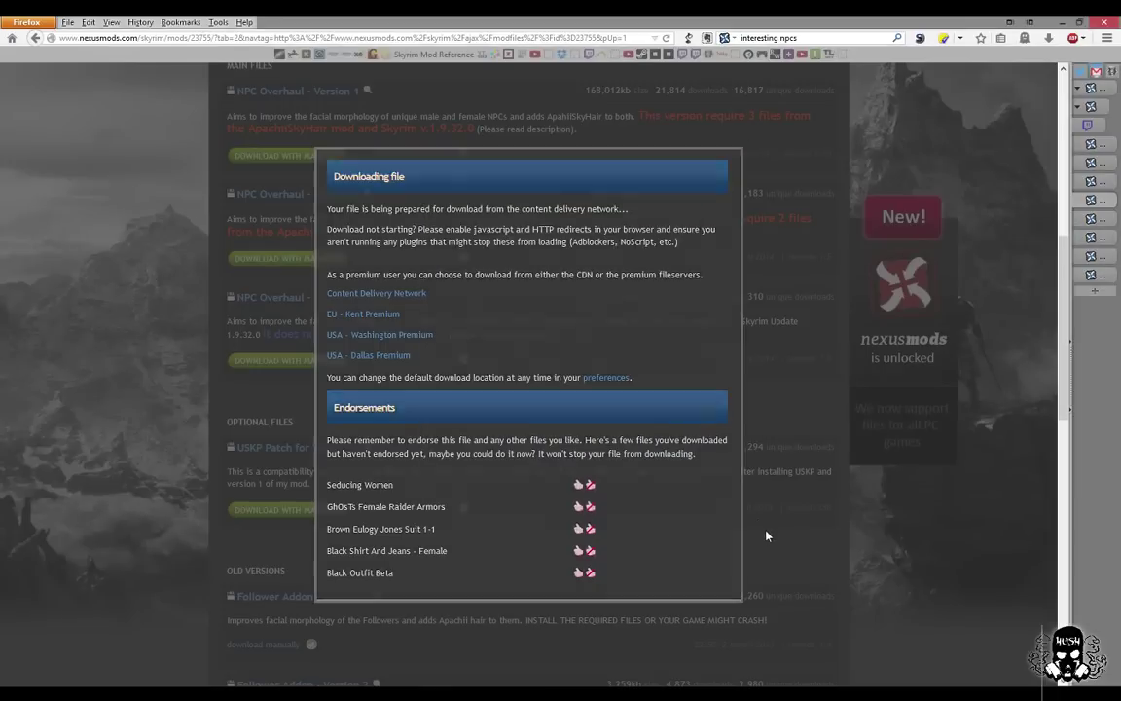
pyautogui.click(766, 533)
# - Find USKP Patch - Version 1-23755-15b.7z in the Mods folder, copy it into the Source folder, and close the Mods window
pyautogui.click(380, 650)
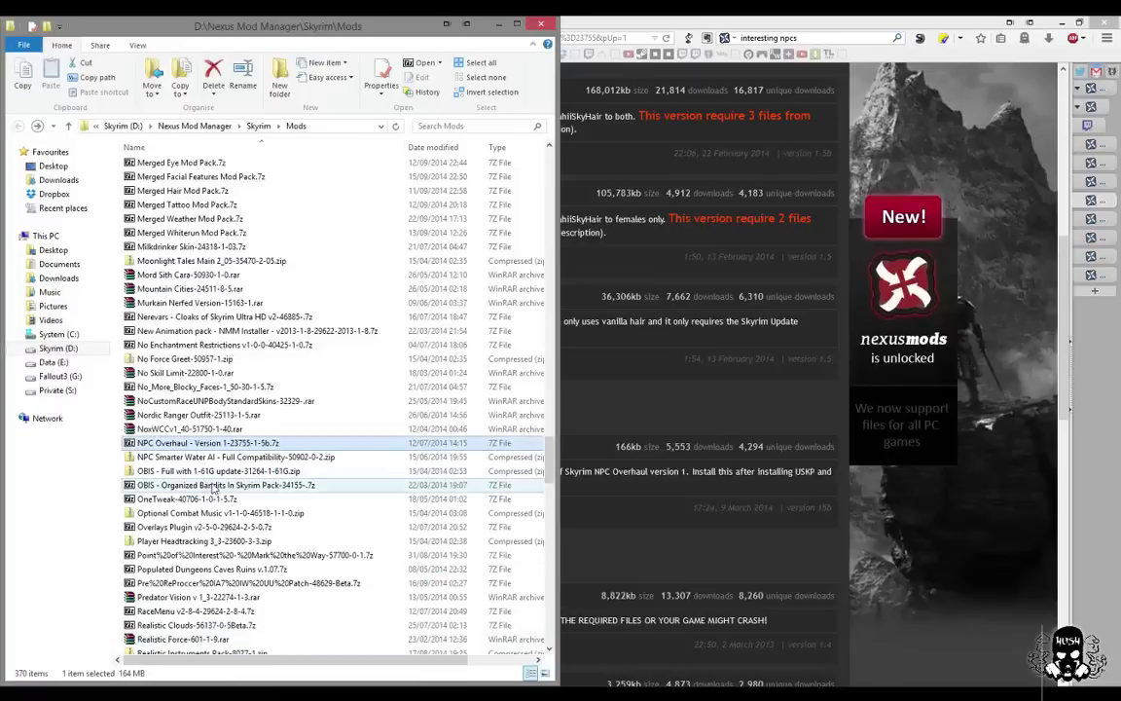
pyautogui.scroll(-10, 301, 536)
pyautogui.scroll(-11, 302, 537)
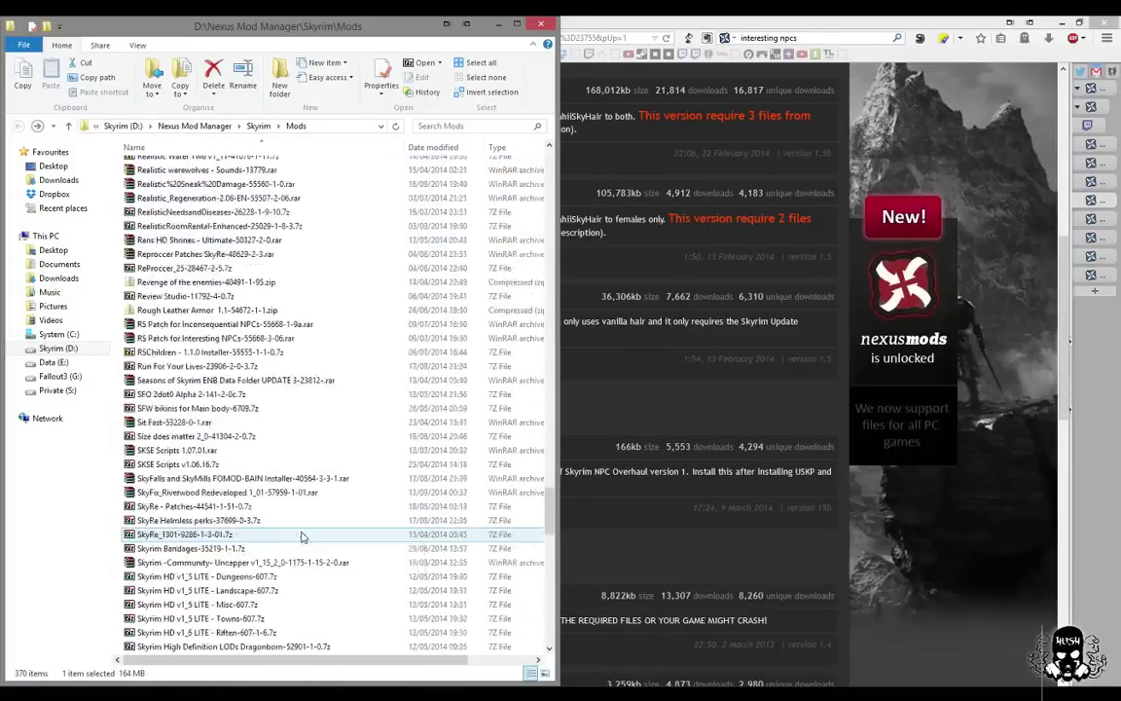
pyautogui.scroll(-15, 453, 394)
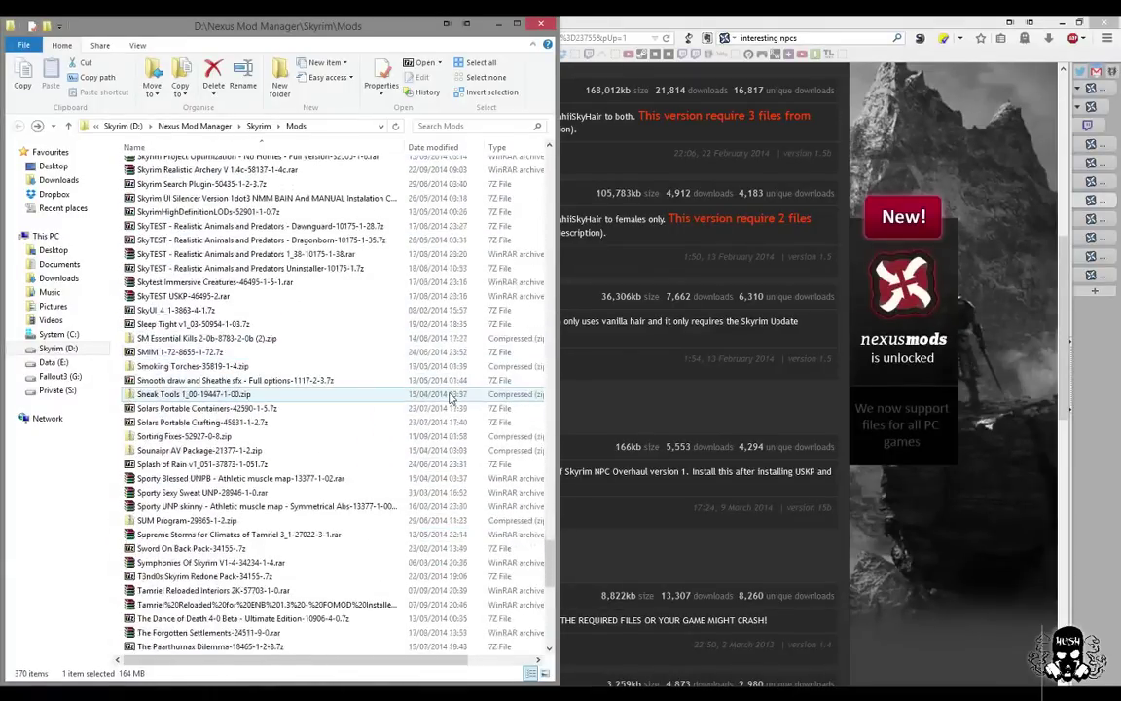
pyautogui.scroll(-6, 357, 463)
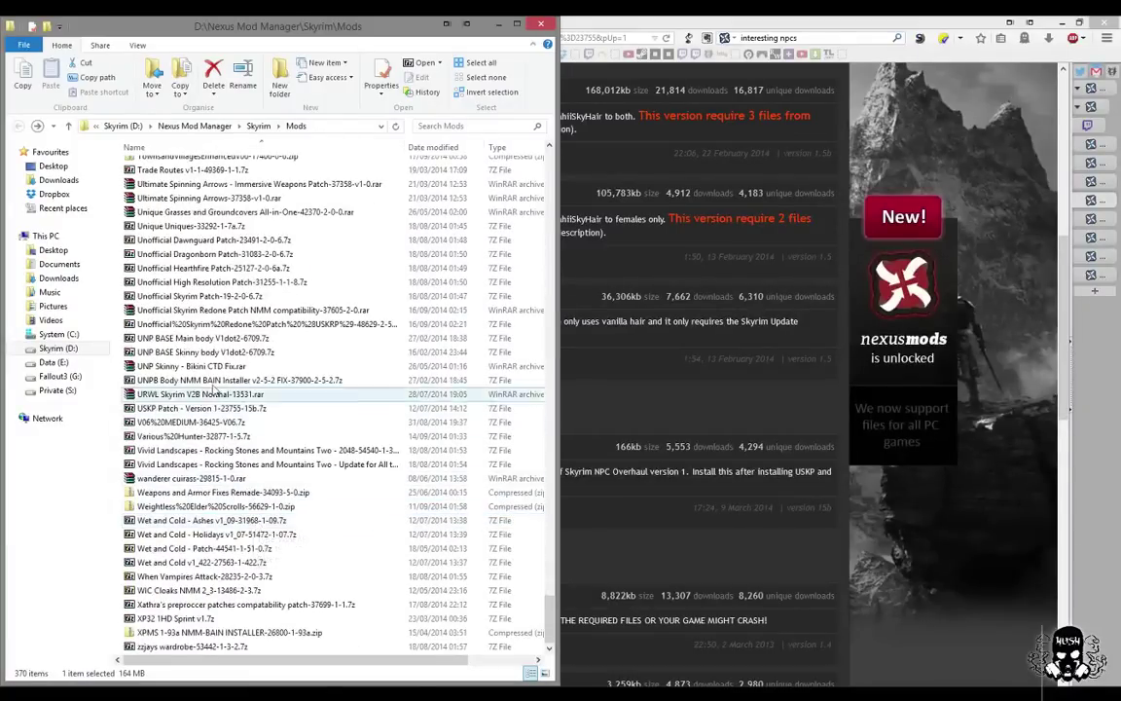
pyautogui.click(181, 409)
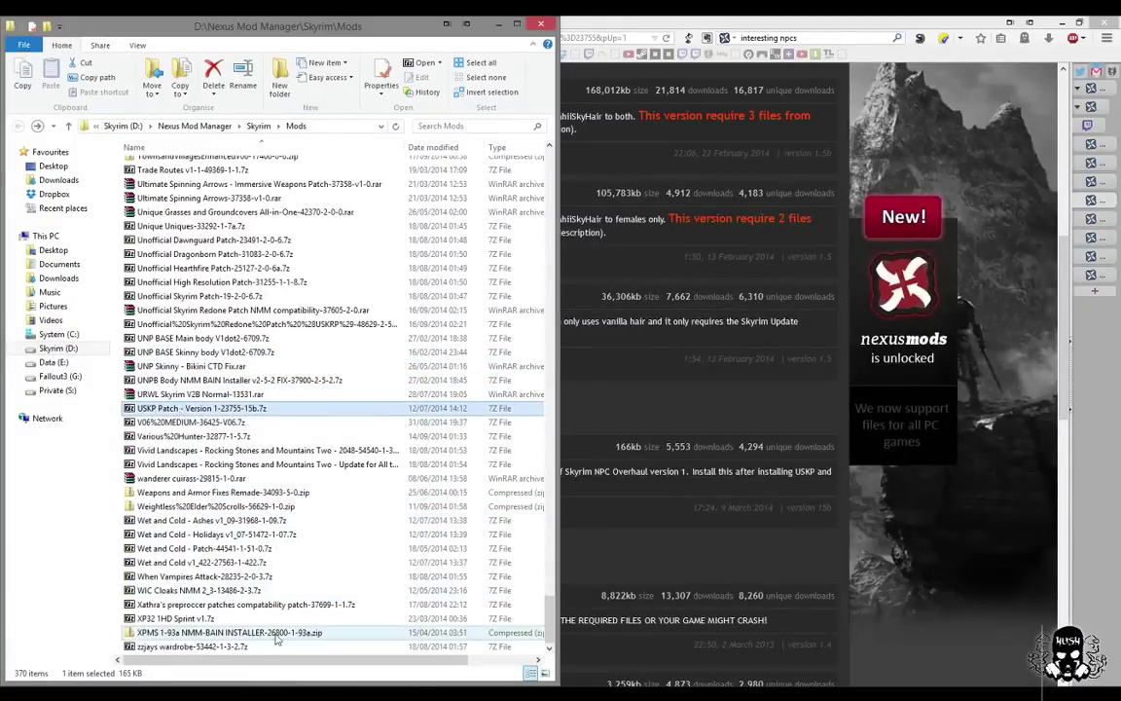
pyautogui.moveTo(297, 672)
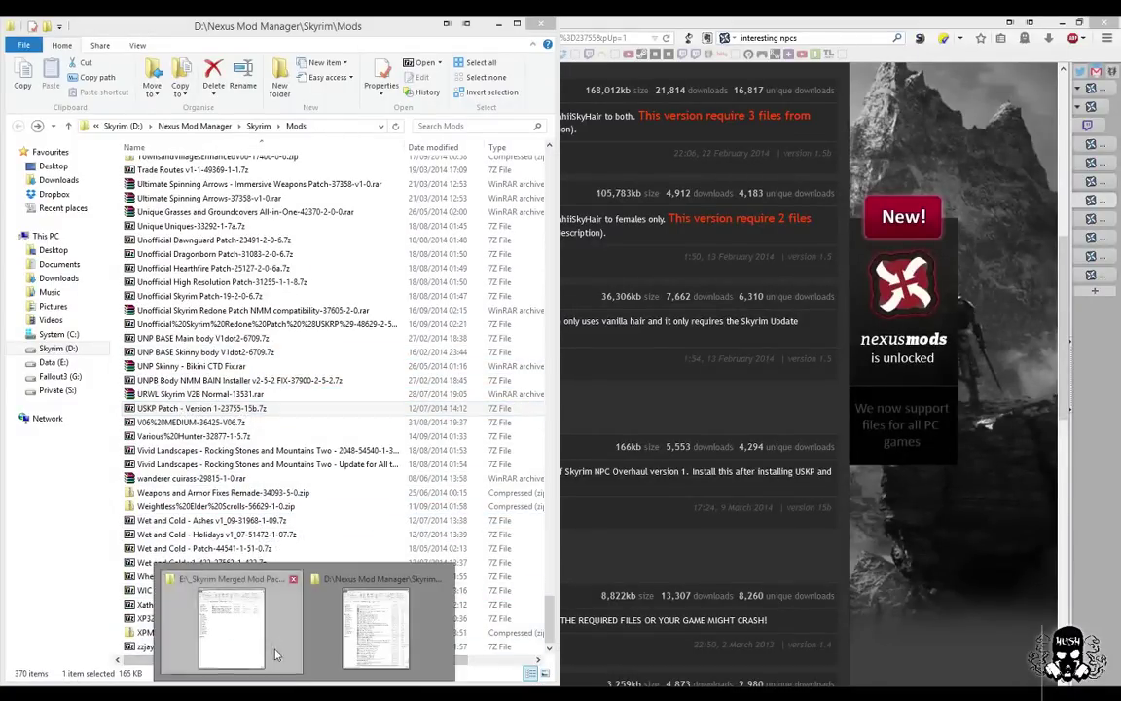
pyautogui.click(234, 628)
pyautogui.moveTo(180, 414); pyautogui.dragTo(784, 456)
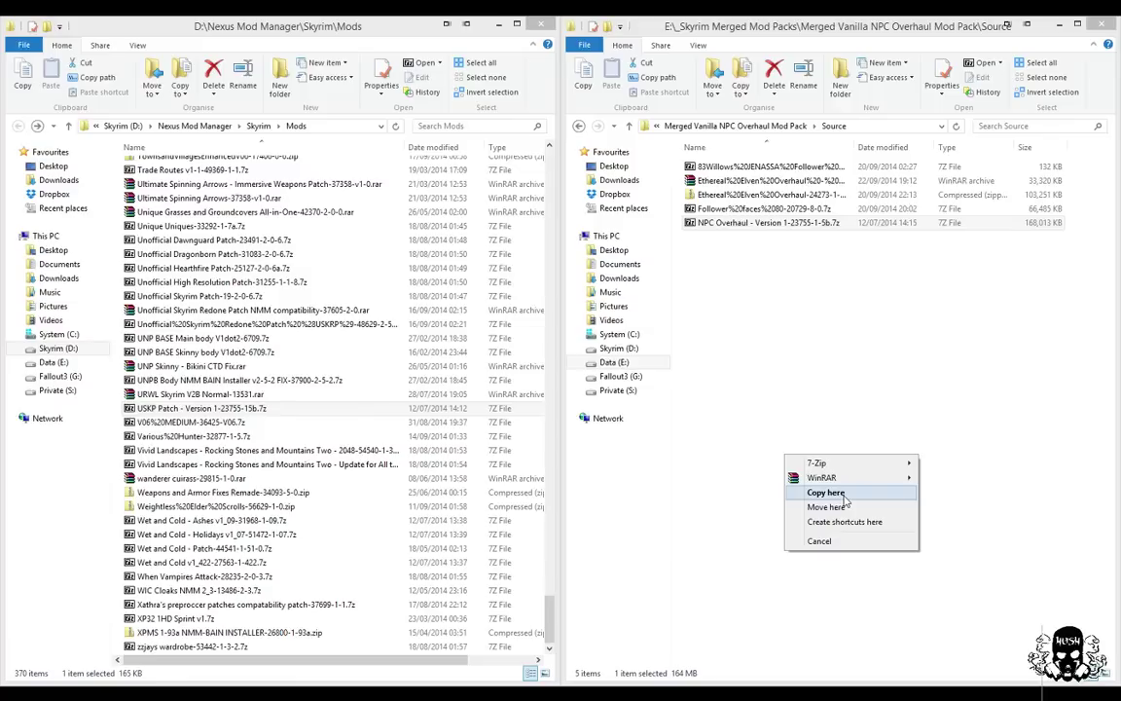
pyautogui.click(843, 494)
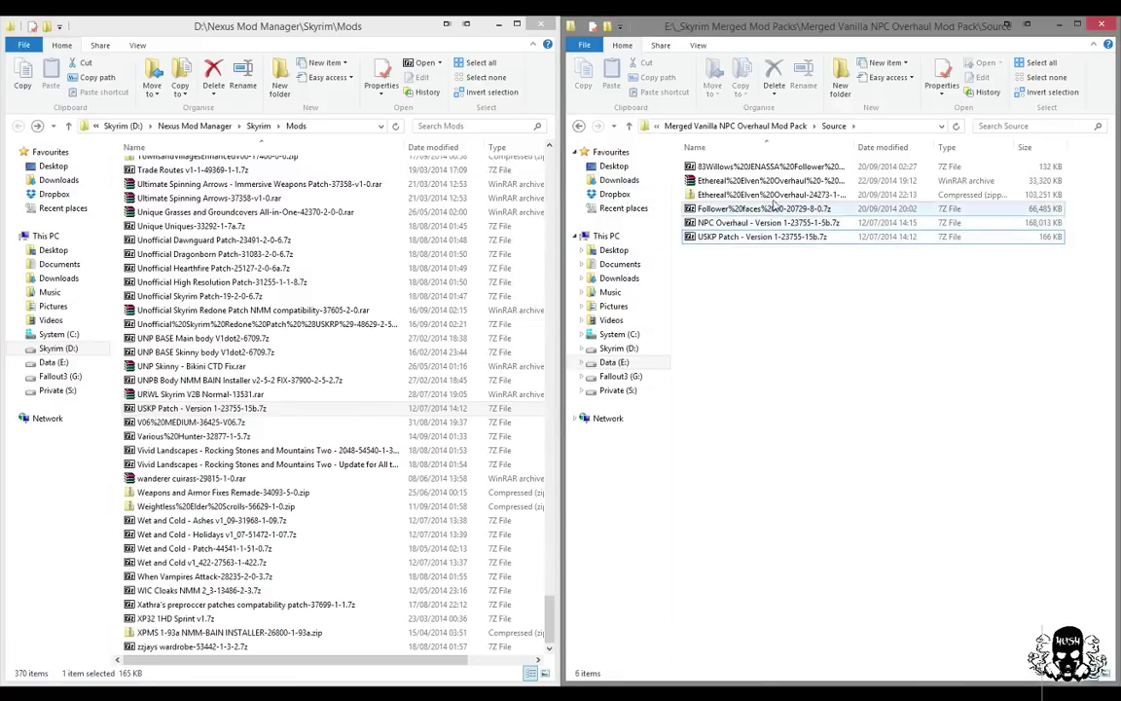
pyautogui.click(542, 25)
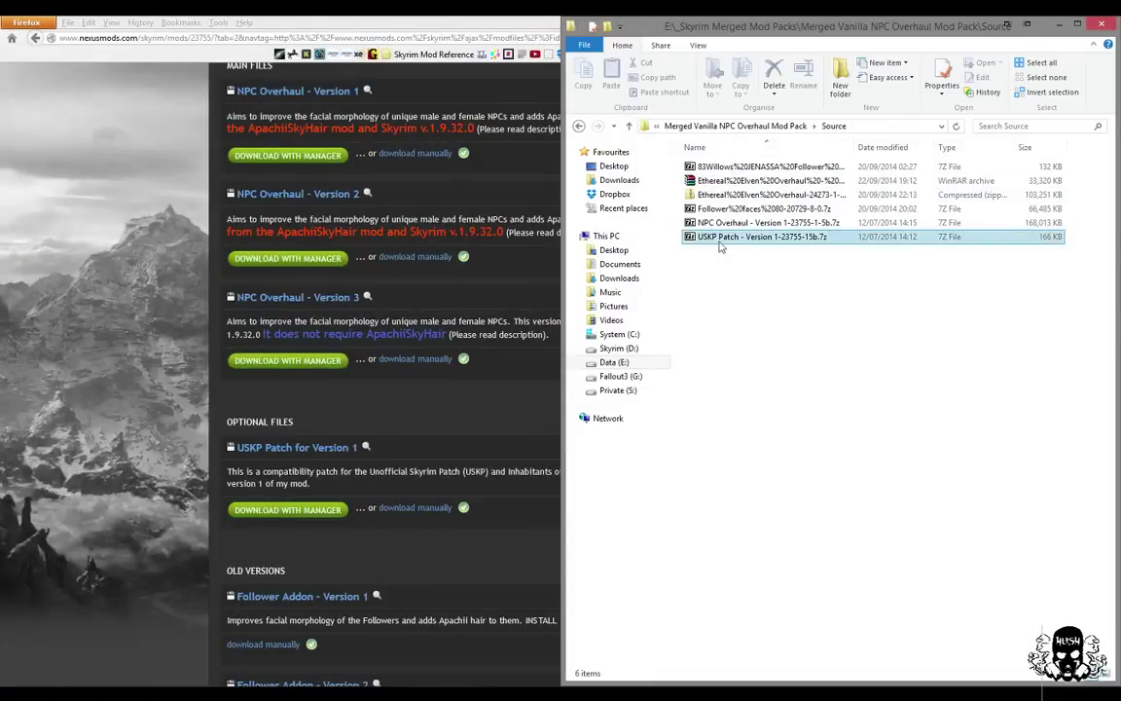
pyautogui.click(742, 236)
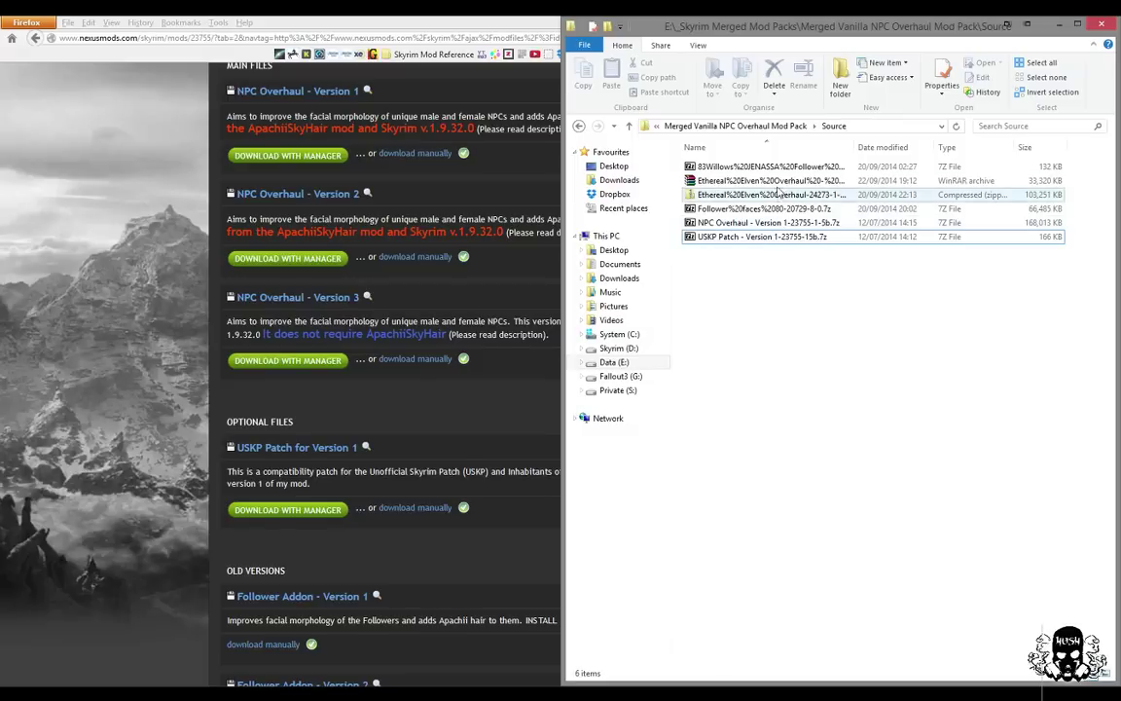
pyautogui.click(710, 390)
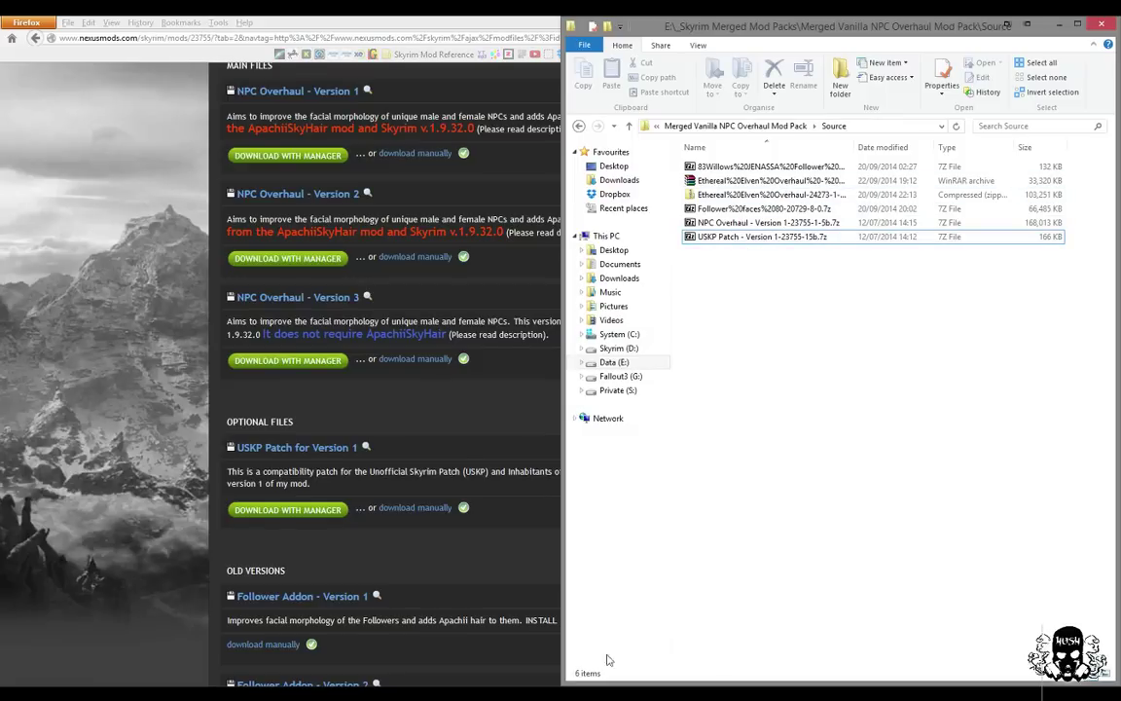
# - Switch to TES5Edit and search its Master/Plugin Selection list for "eth"
pyautogui.moveTo(552, 696)
pyautogui.click(552, 628)
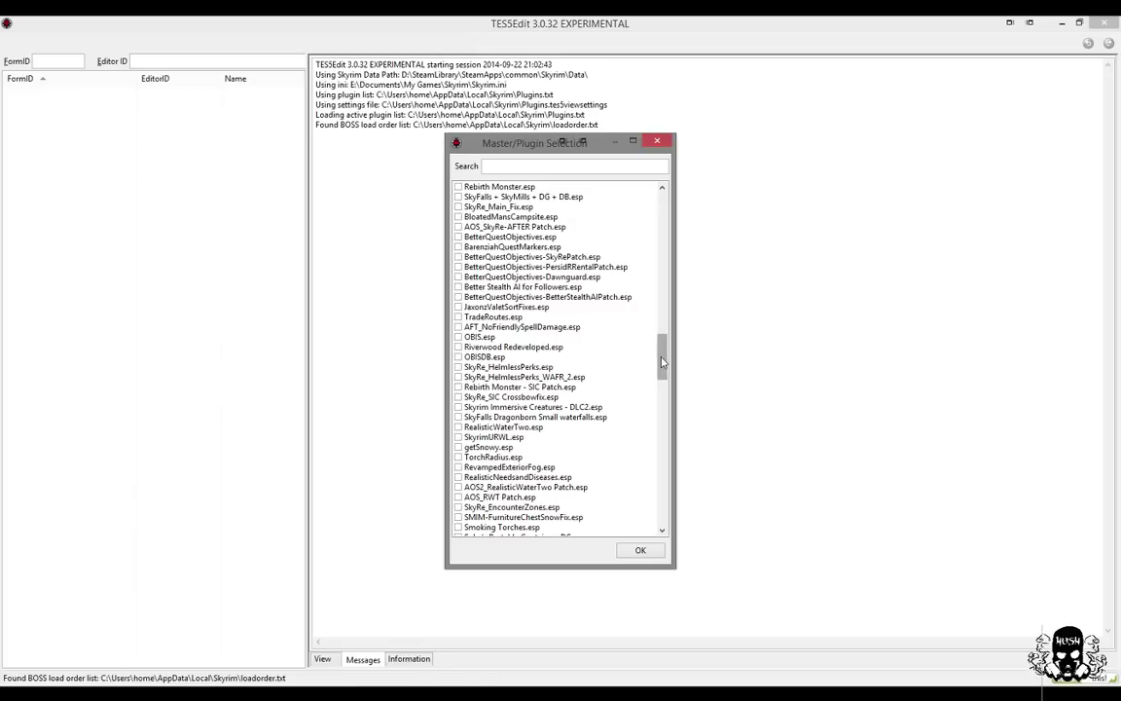
pyautogui.moveTo(663, 354); pyautogui.dragTo(678, 230)
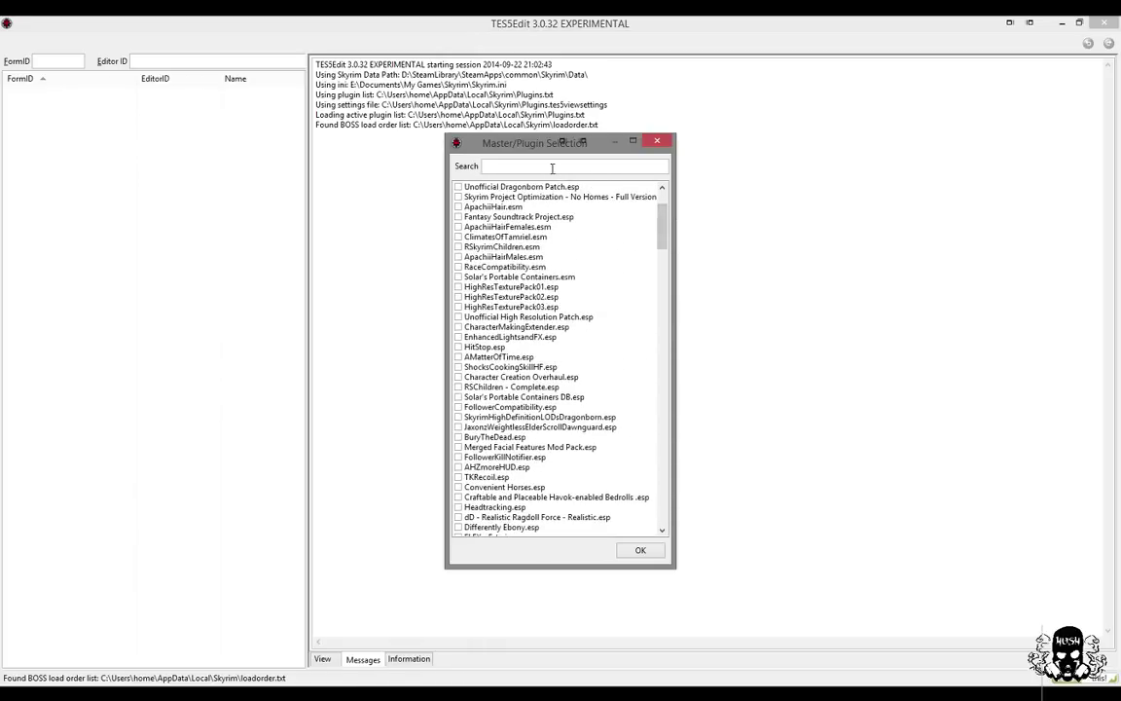
pyautogui.write('eth')
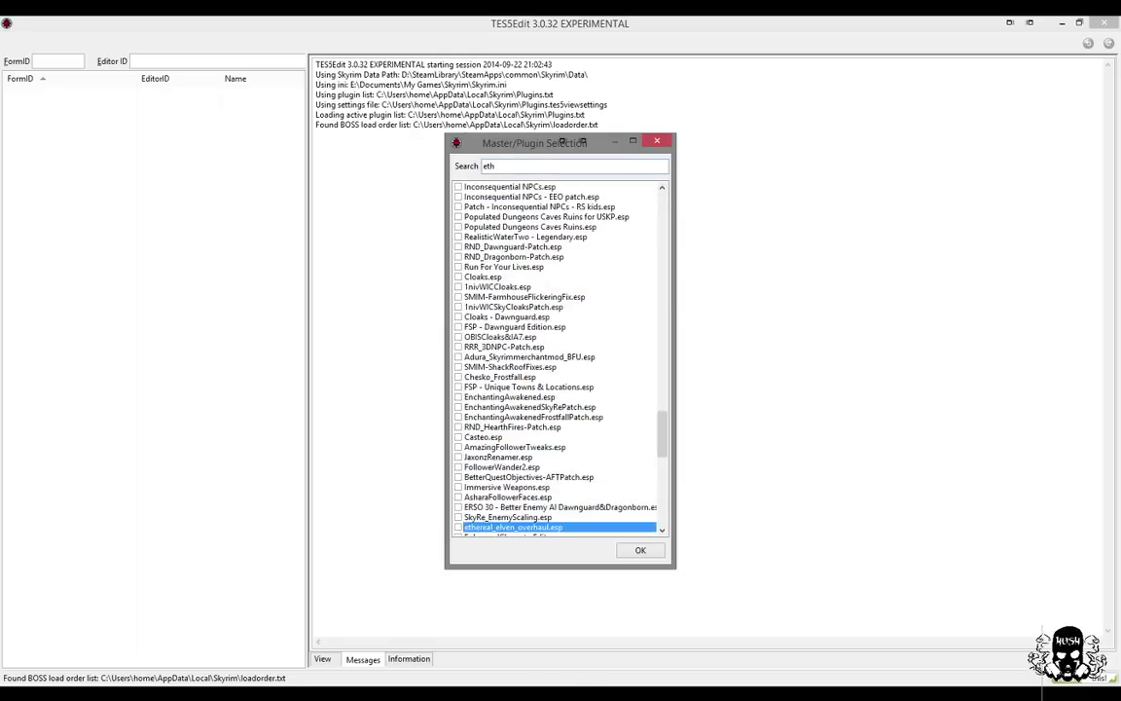
pyautogui.scroll(-4, 648, 438)
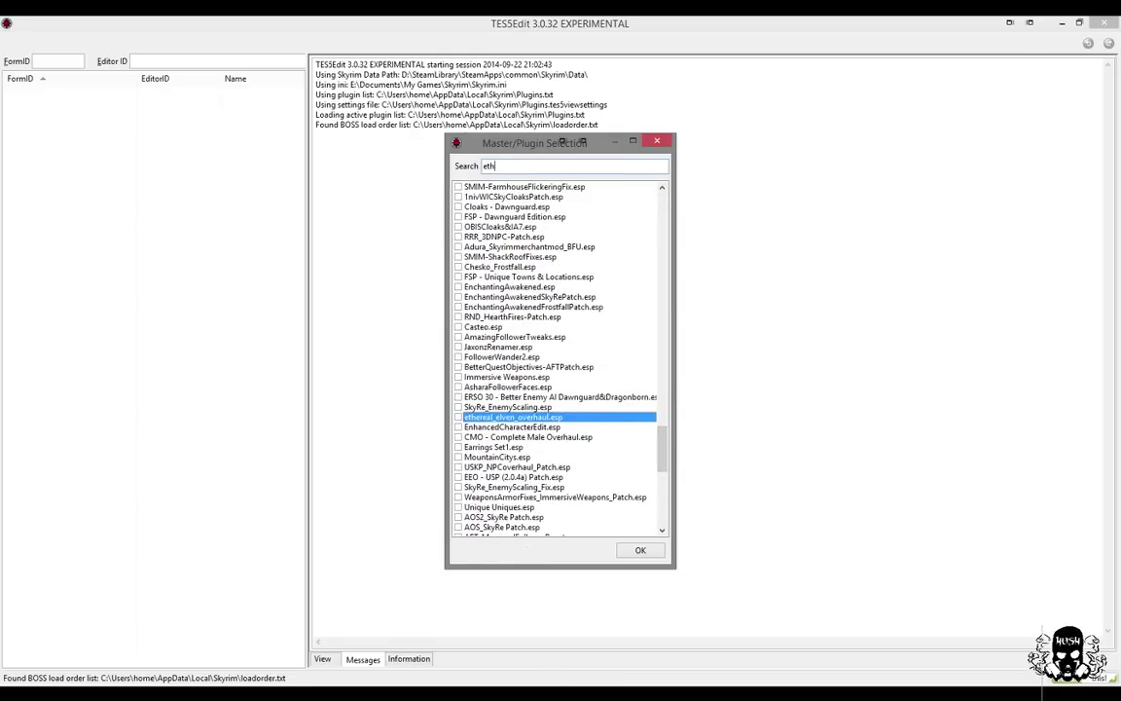
# - Switch to the Source folder, open the Data folder inside the 83Willows JENASSA archive, and copy the file name of zzz_Jenassa_MAKEOVER_by83Willow.esp
pyautogui.hotkey('alt', 'Tab')
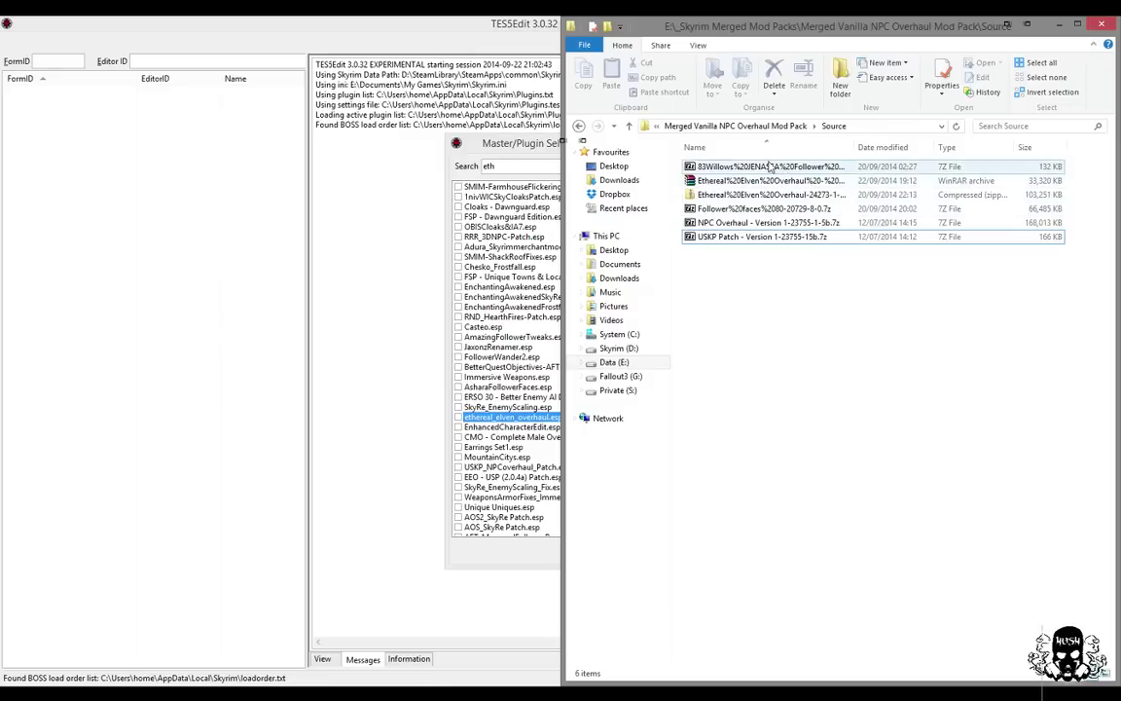
pyautogui.doubleClick(769, 167)
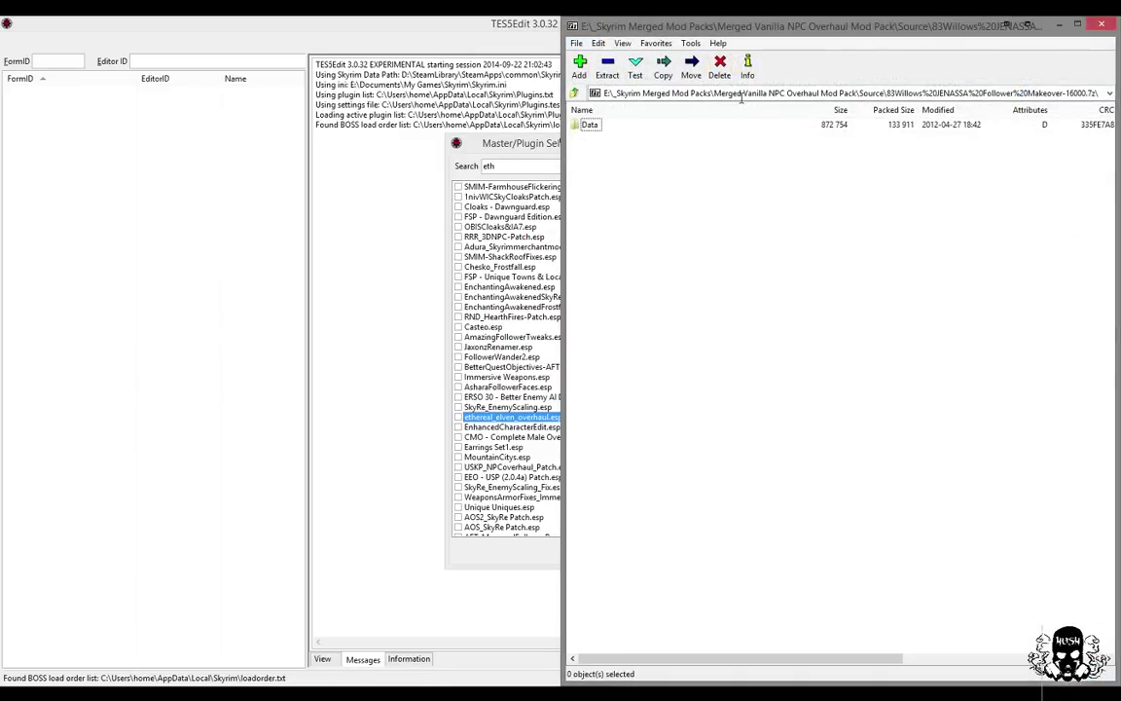
pyautogui.doubleClick(594, 127)
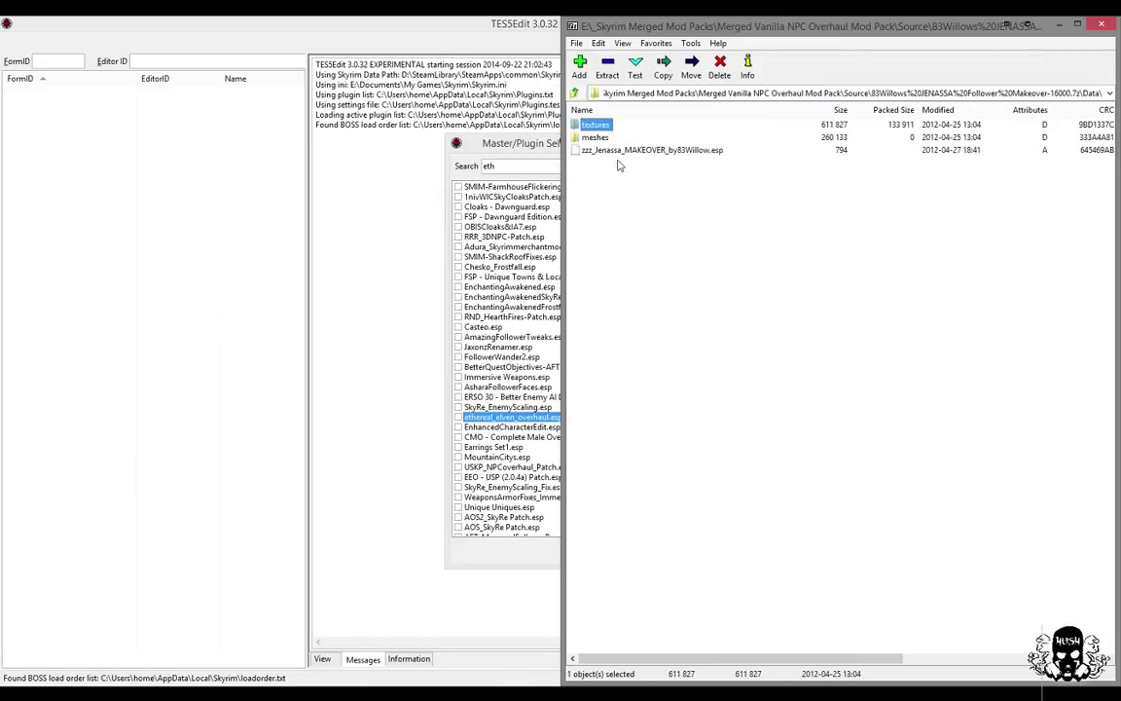
pyautogui.click(684, 152)
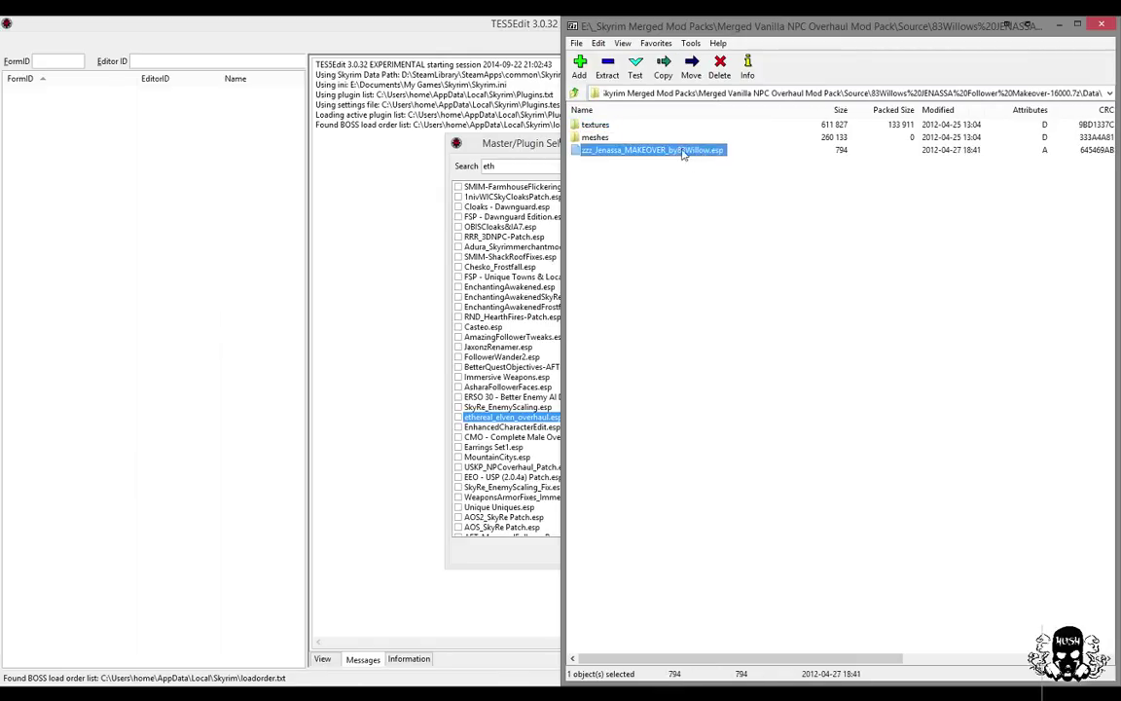
pyautogui.click(677, 153)
pyautogui.hotkey('ctrl', 'c')
# - Back in TES5Edit, search the plugin list for zzz_Jenassa_MAKEOVER_by83Willow.esp using the copied name and select it for loading
pyautogui.click(533, 167)
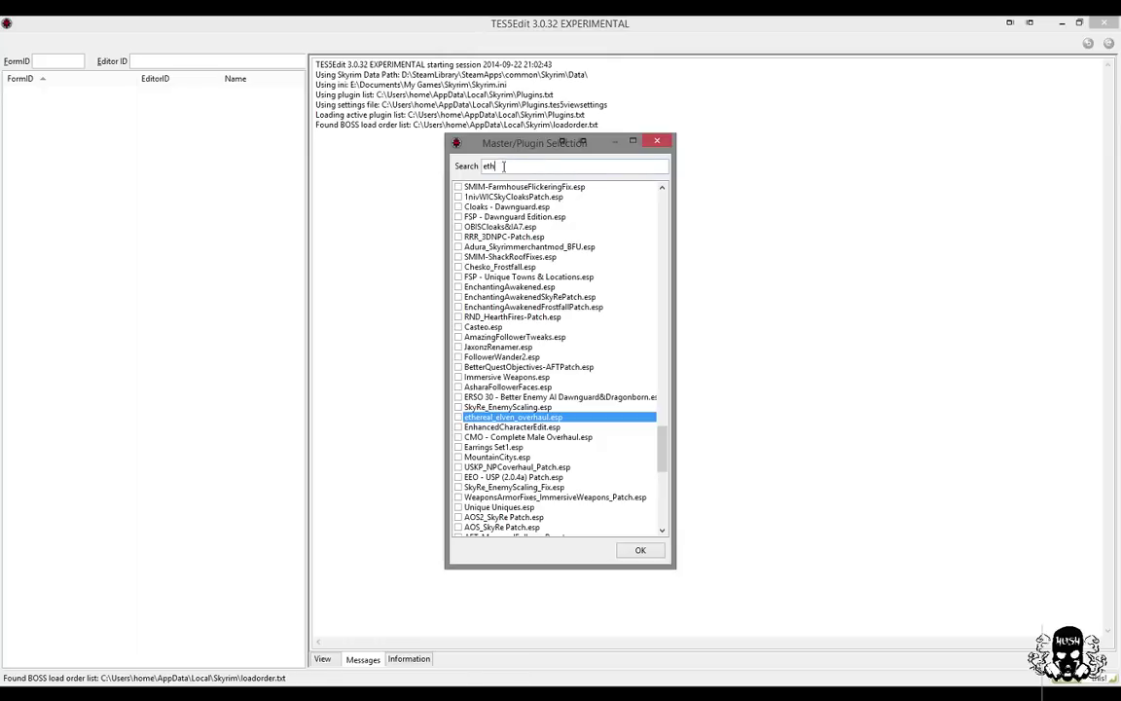
pyautogui.doubleClick(488, 165)
pyautogui.hotkey('ctrl', 'v')
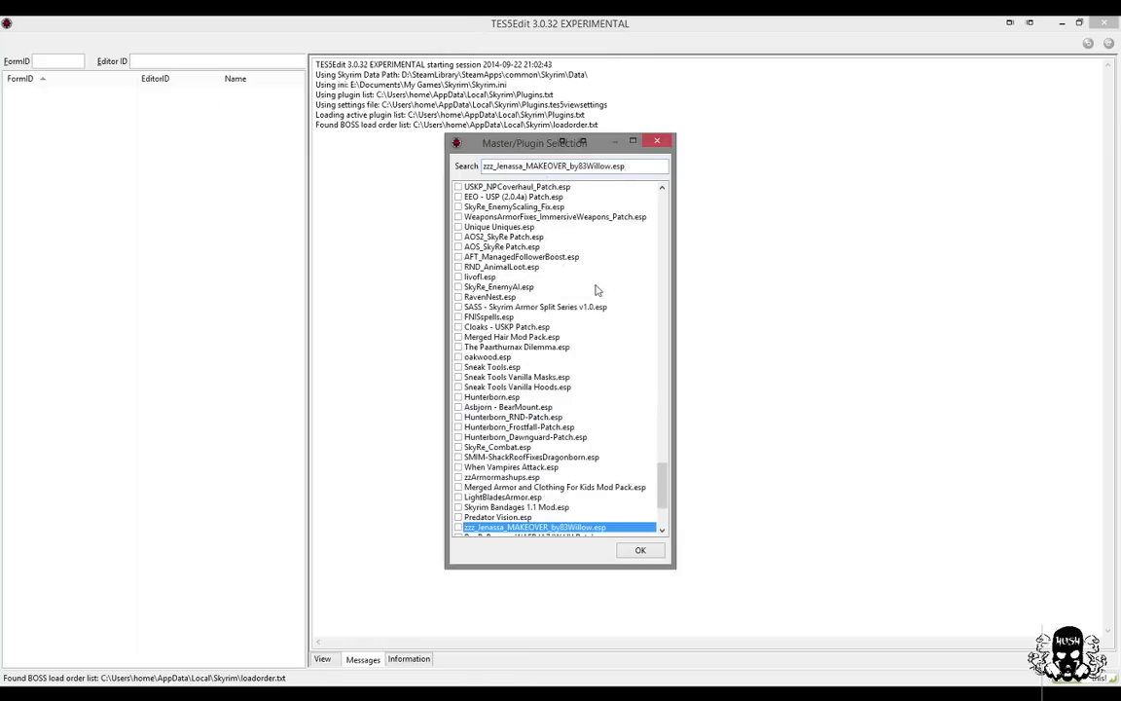
pyautogui.click(459, 528)
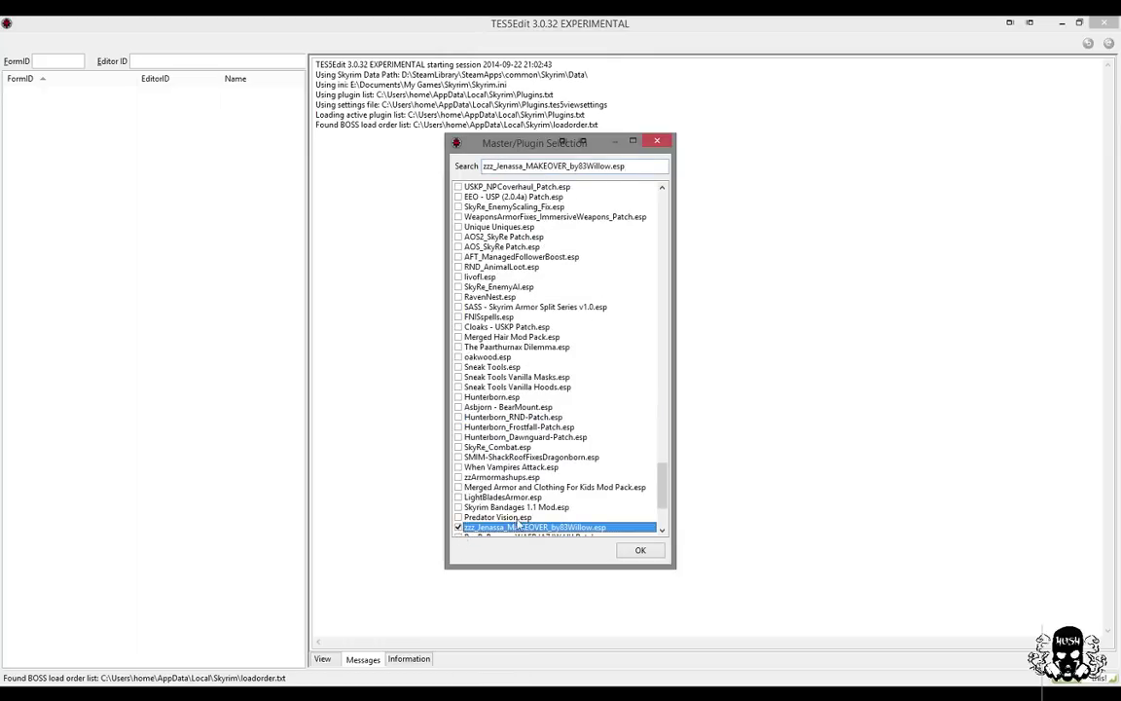
# - Switch to 7-Zip, open the Ethereal Elven Overhaul DLC Patch archive from Source, and copy the file name of ethereal_elven_overhaul.esp
pyautogui.click(579, 693)
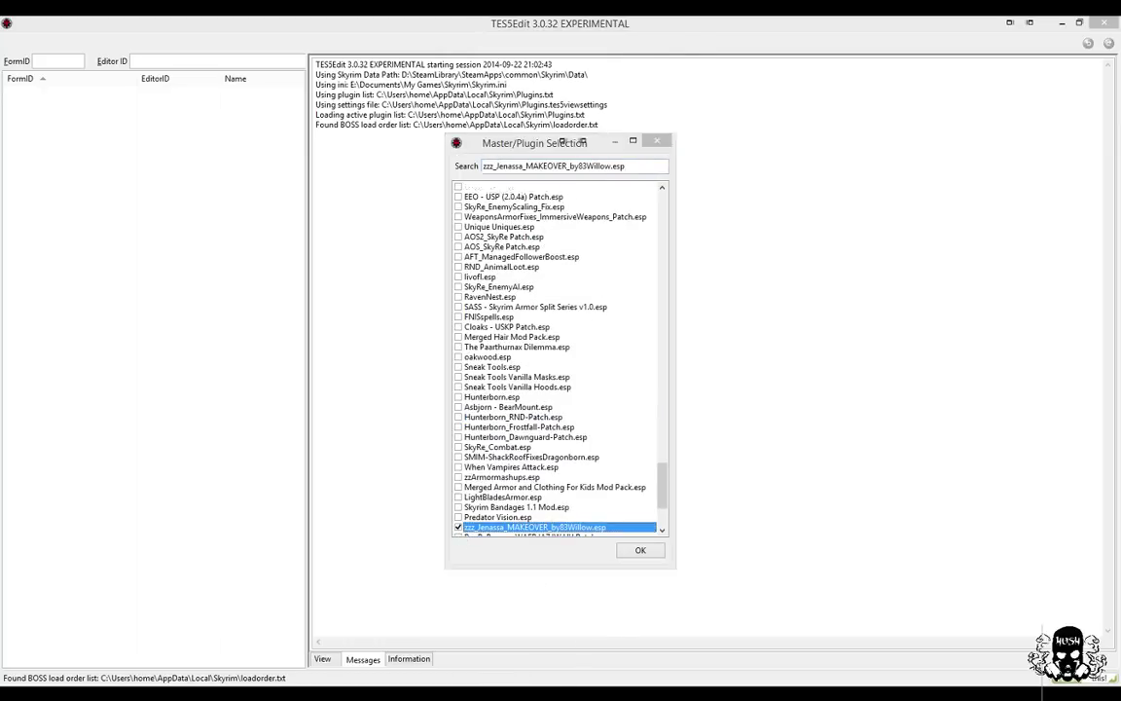
pyautogui.click(574, 92)
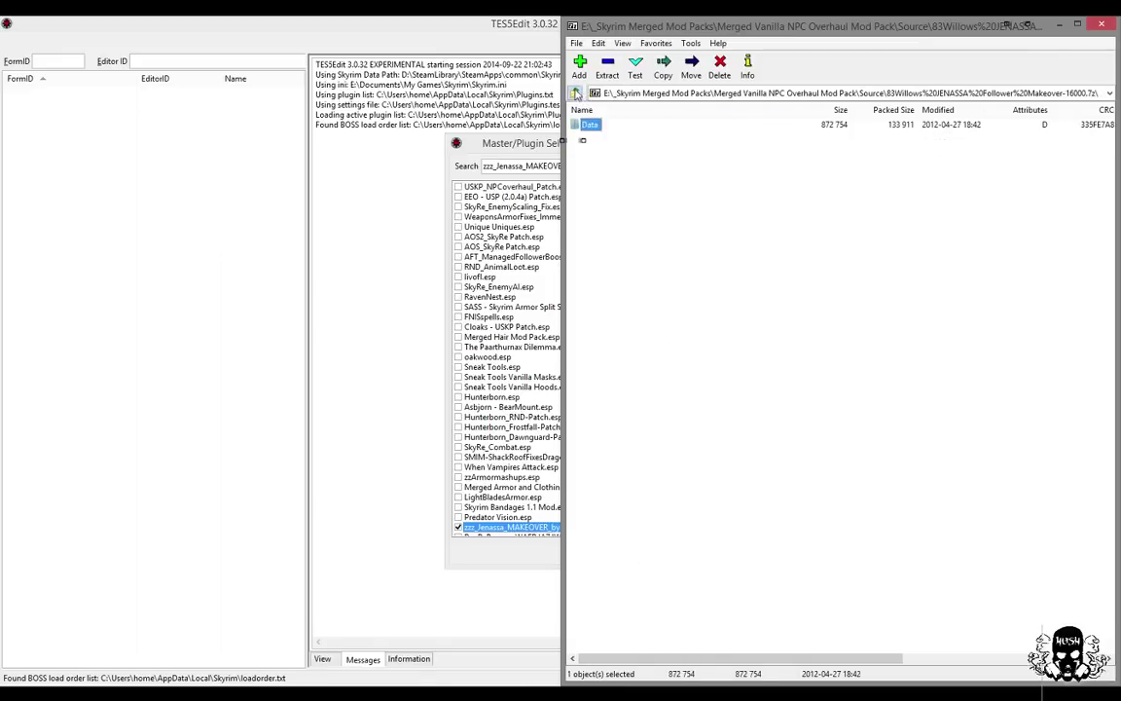
pyautogui.click(574, 93)
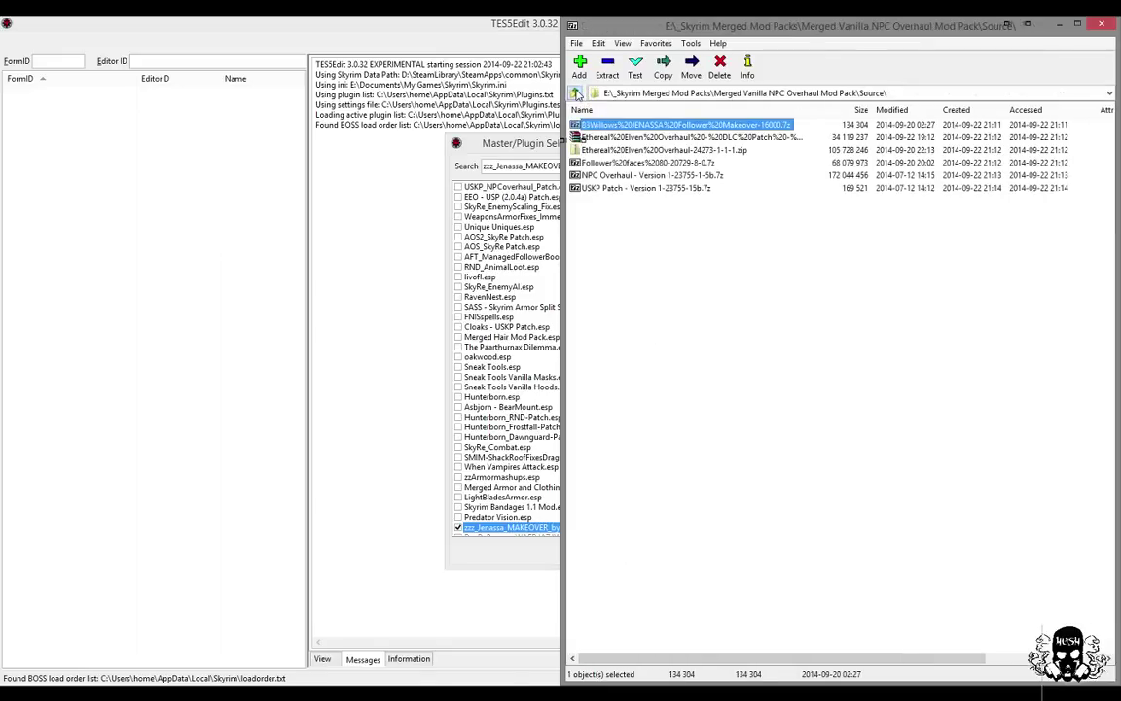
pyautogui.doubleClick(652, 138)
pyautogui.click(660, 152)
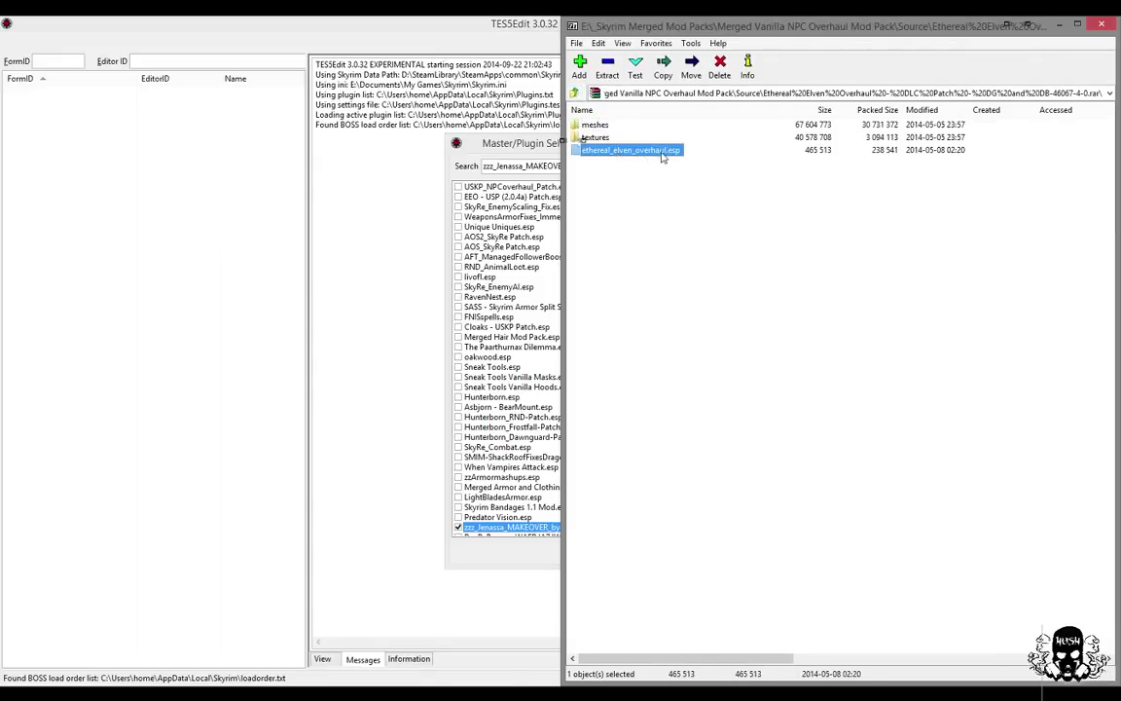
pyautogui.click(662, 151)
pyautogui.hotkey('ctrl', 'c')
# - In TES5Edit, search for ethereal_elven_overhaul.esp with the copied name, select it for loading, and return to the Source folder
pyautogui.click(508, 167)
pyautogui.moveTo(638, 169); pyautogui.dragTo(458, 168)
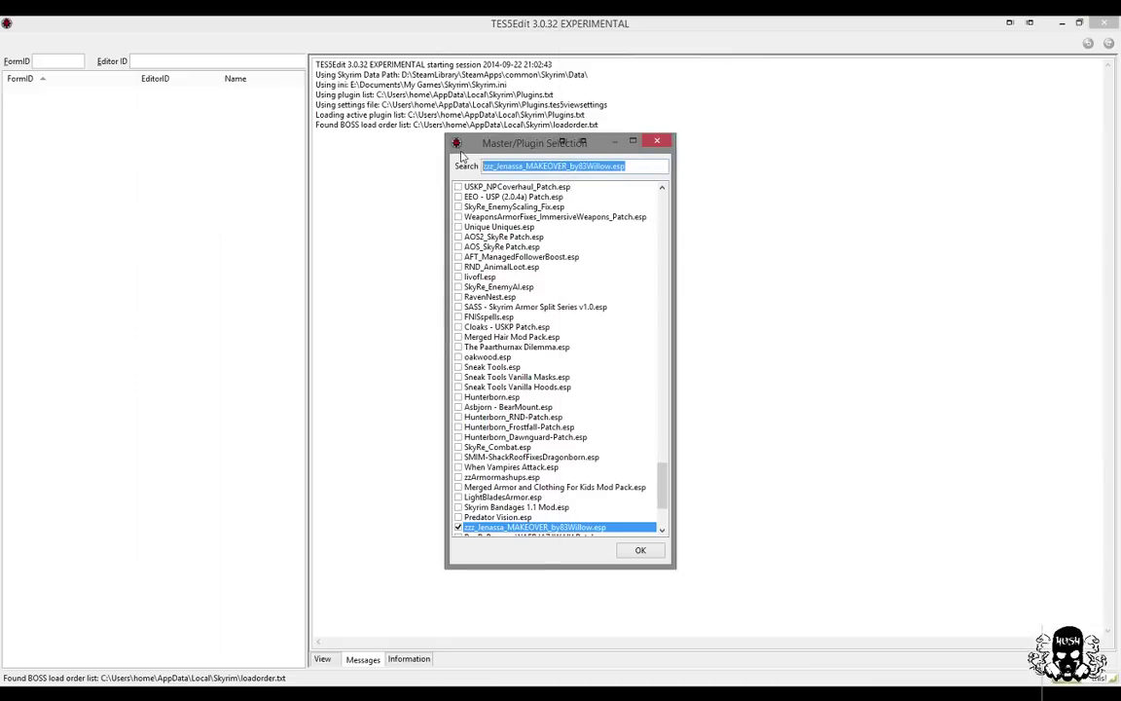
pyautogui.hotkey('ctrl', 'v')
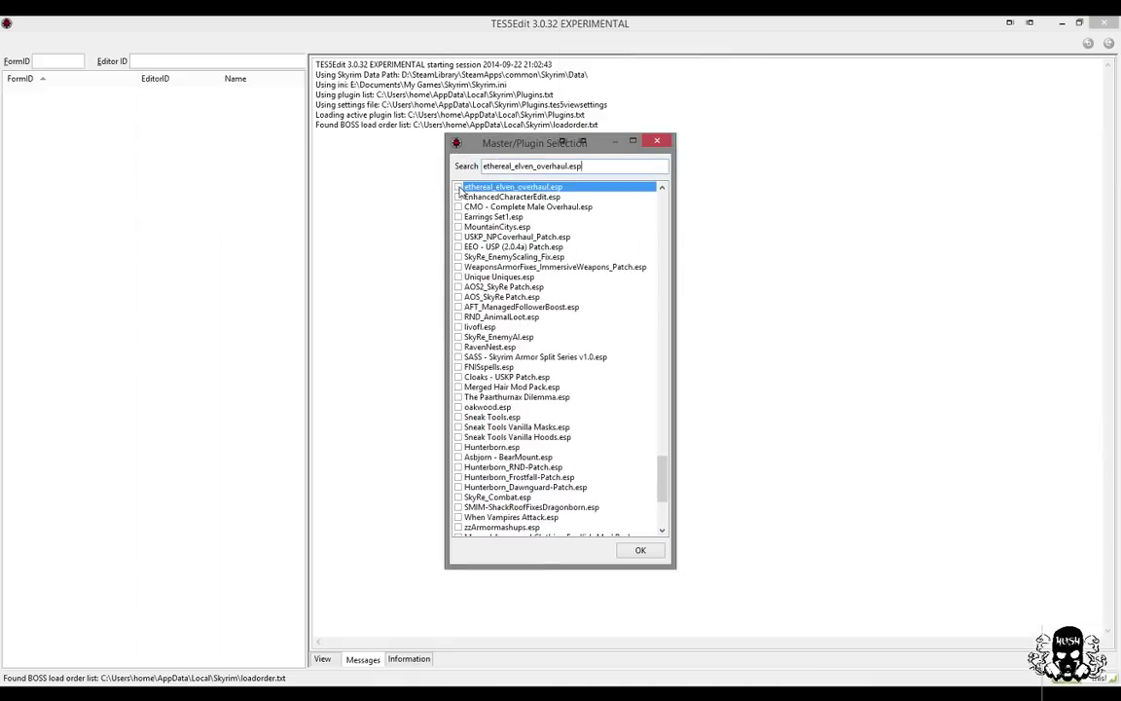
pyautogui.press('Tab')
pyautogui.press('space')
pyautogui.hotkey('alt', 'Tab')
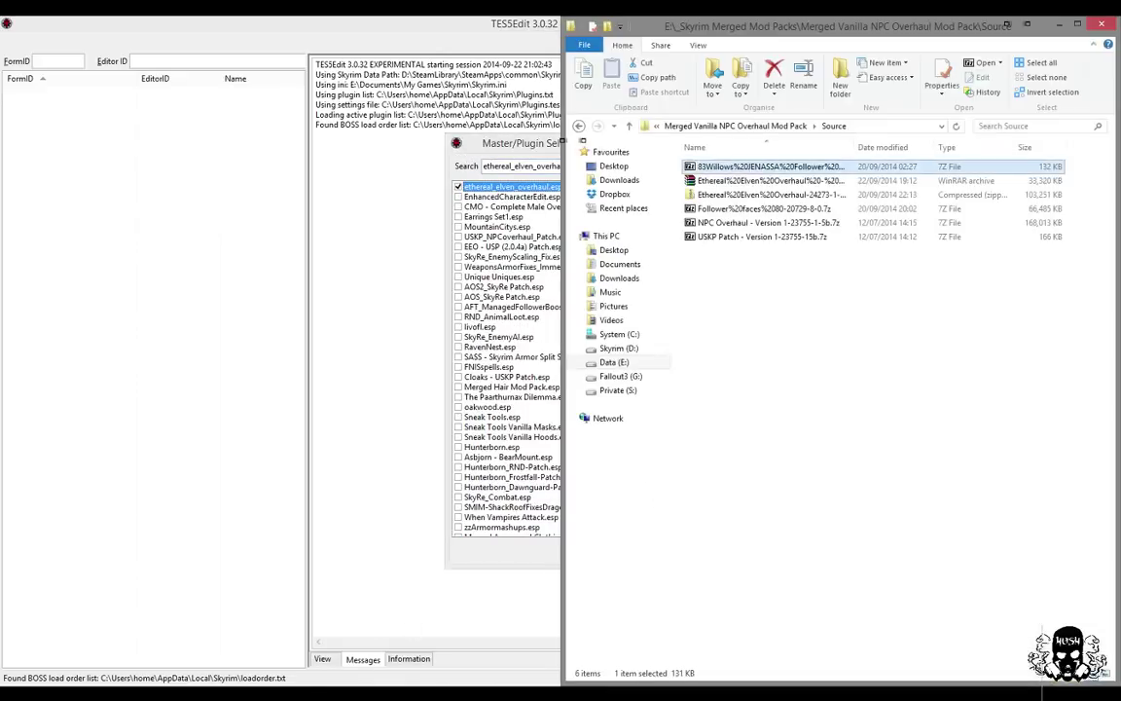
# - Inspect the Data folder of the Ethereal Elven Overhaul zip in 7-Zip and find the matching mod entry in Nexus Mod Manager
pyautogui.hotkey('alt', 'Tab')
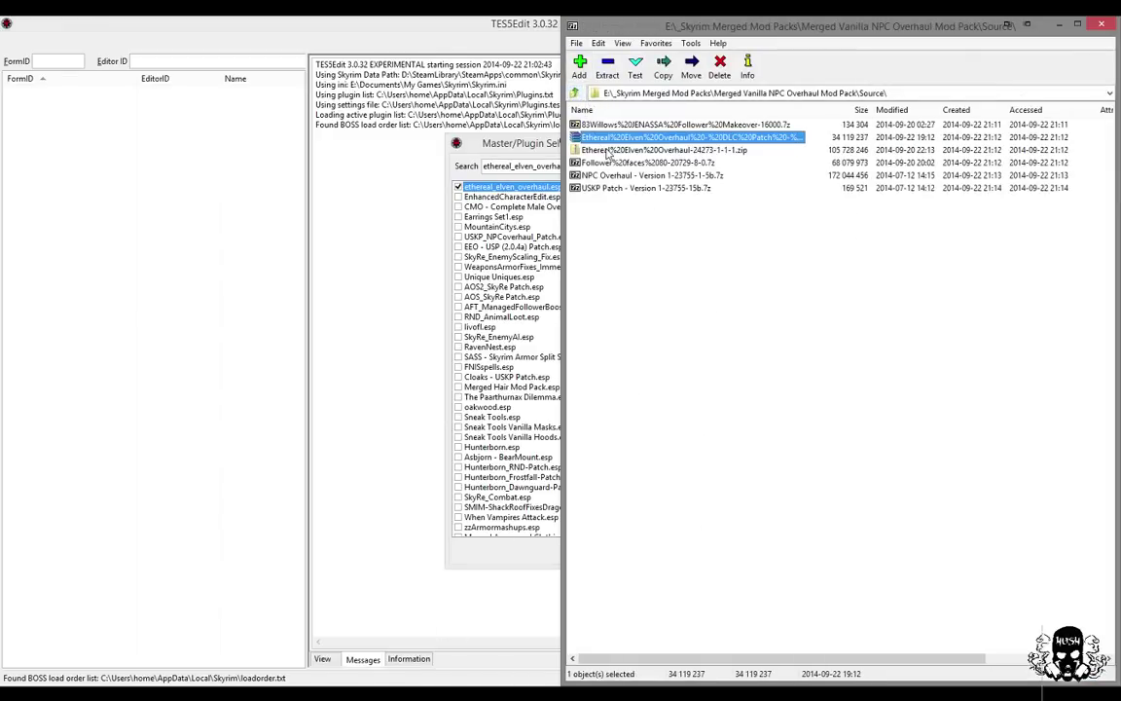
pyautogui.doubleClick(604, 150)
pyautogui.doubleClick(592, 125)
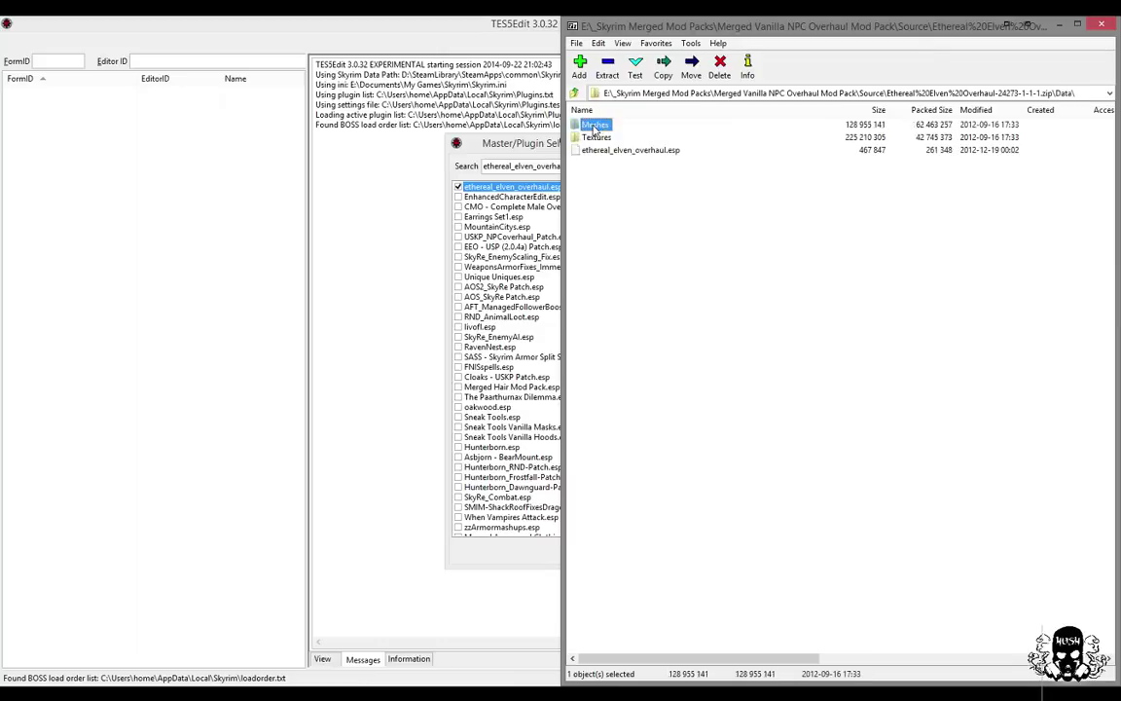
pyautogui.click(619, 151)
pyautogui.click(623, 152)
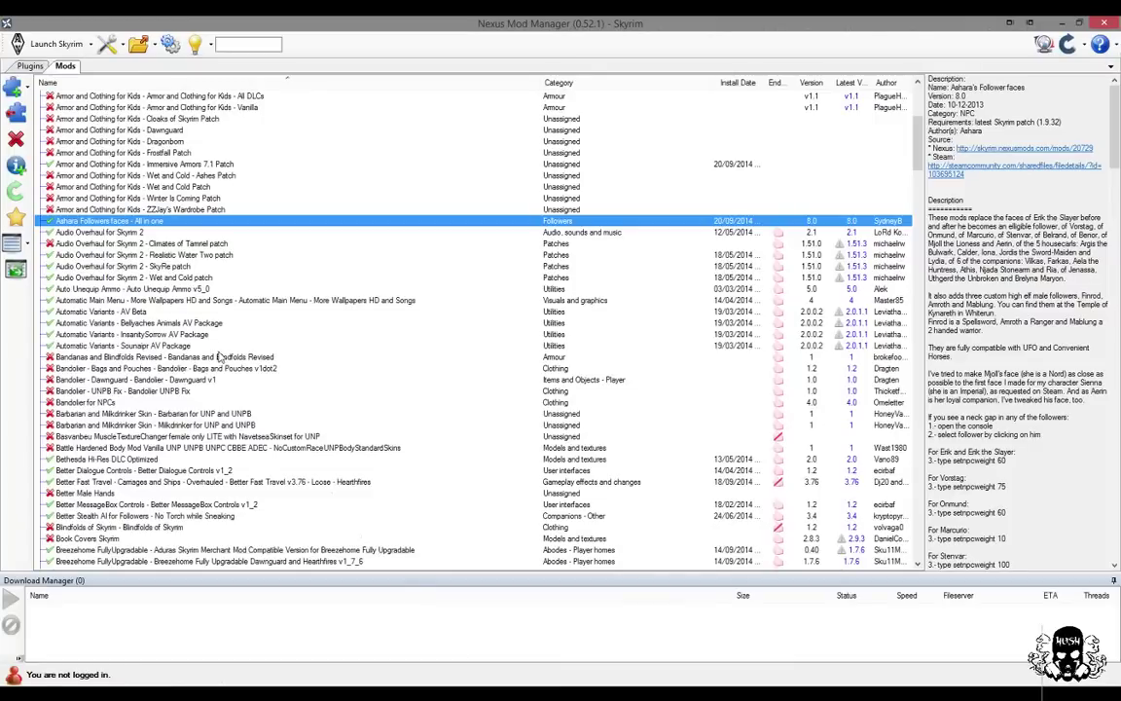
pyautogui.moveTo(915, 142); pyautogui.dragTo(916, 248)
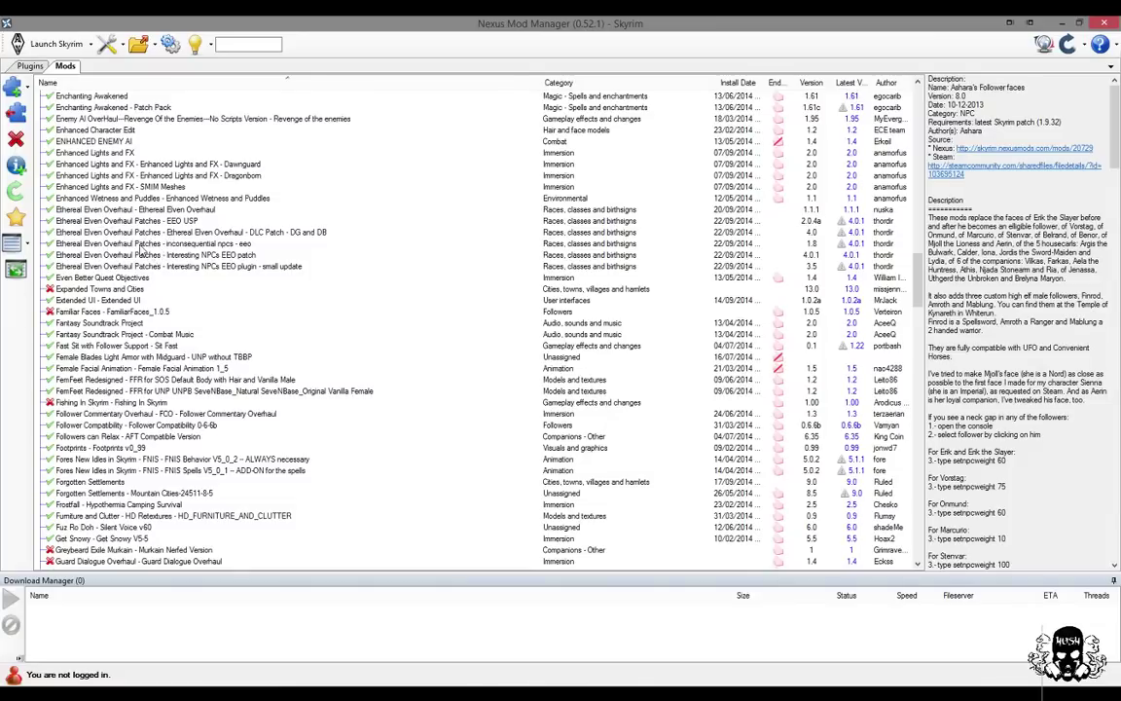
pyautogui.click(128, 210)
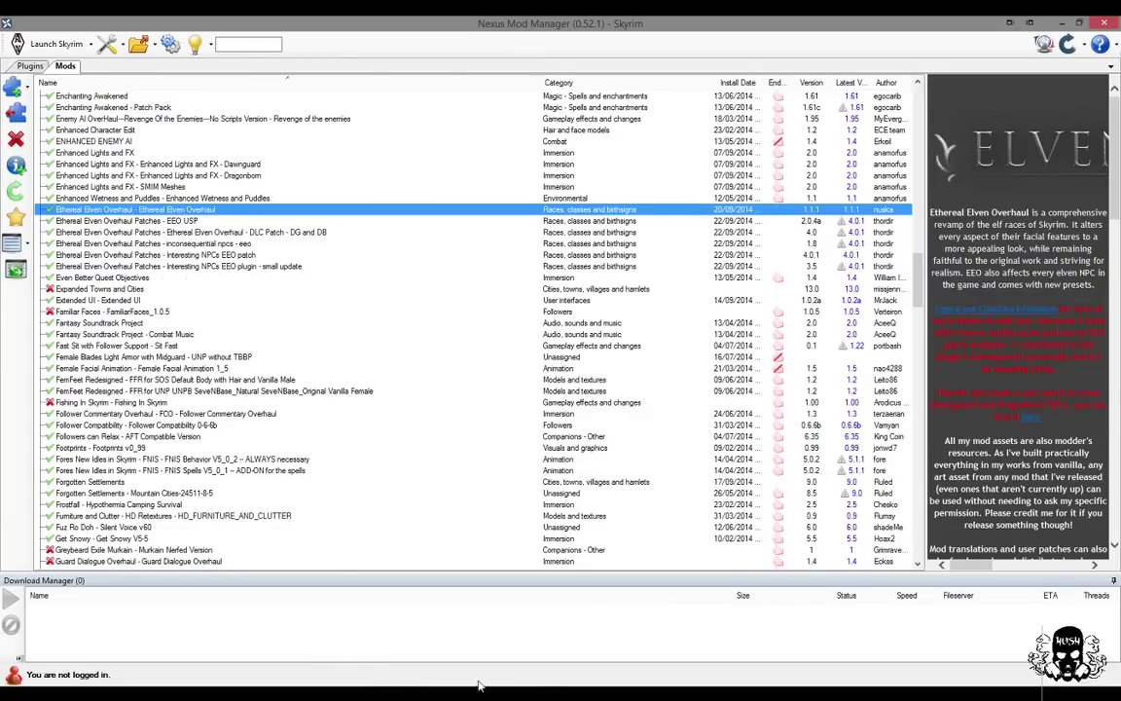
# - Return to 7-Zip, open the Follower faces archive from Source, and copy the file name of AsharaFollowerFaces.esp
pyautogui.moveTo(511, 693)
pyautogui.moveTo(593, 693)
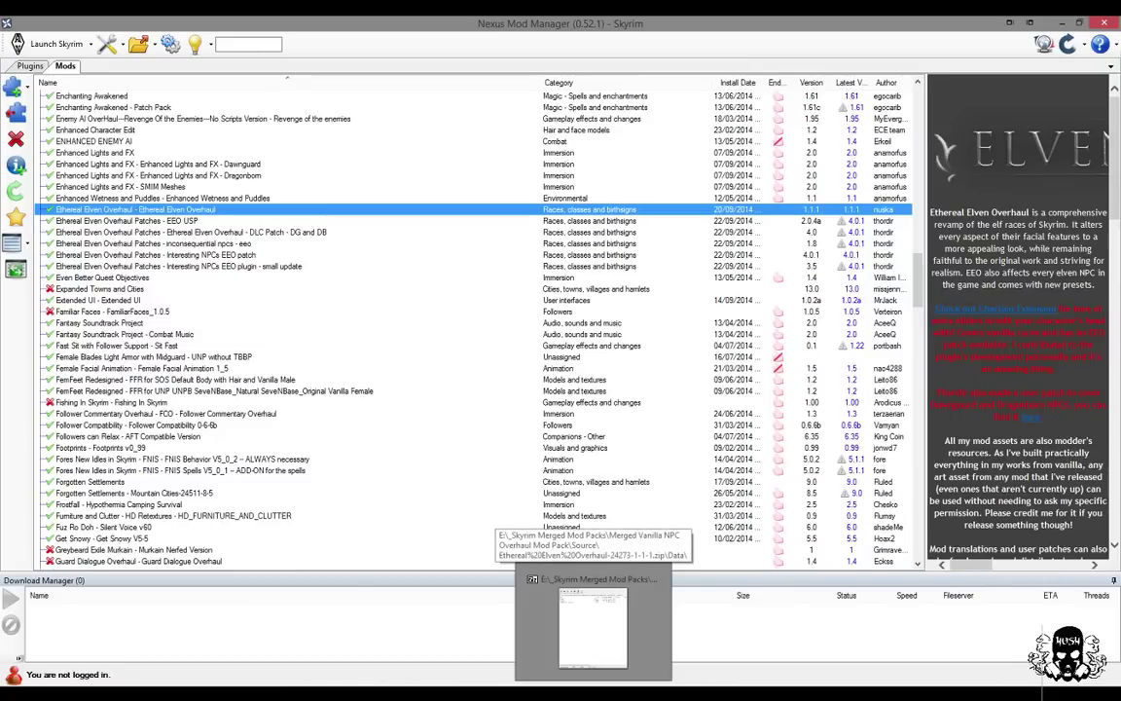
pyautogui.click(593, 628)
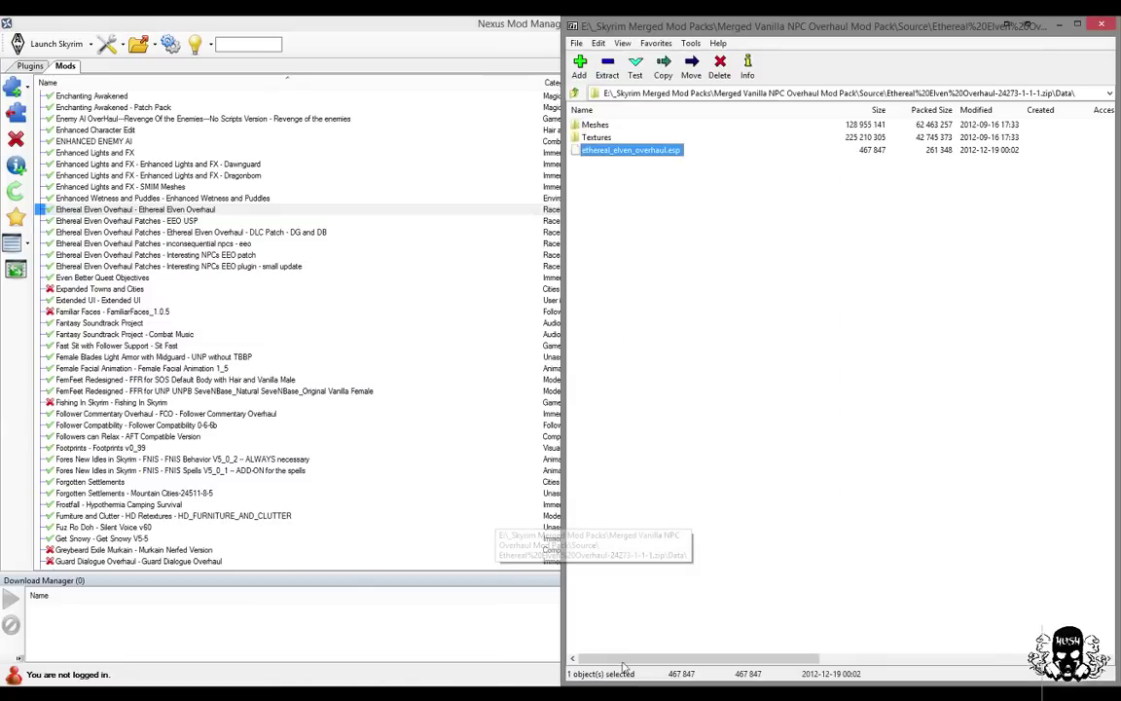
pyautogui.click(574, 94)
pyautogui.click(575, 93)
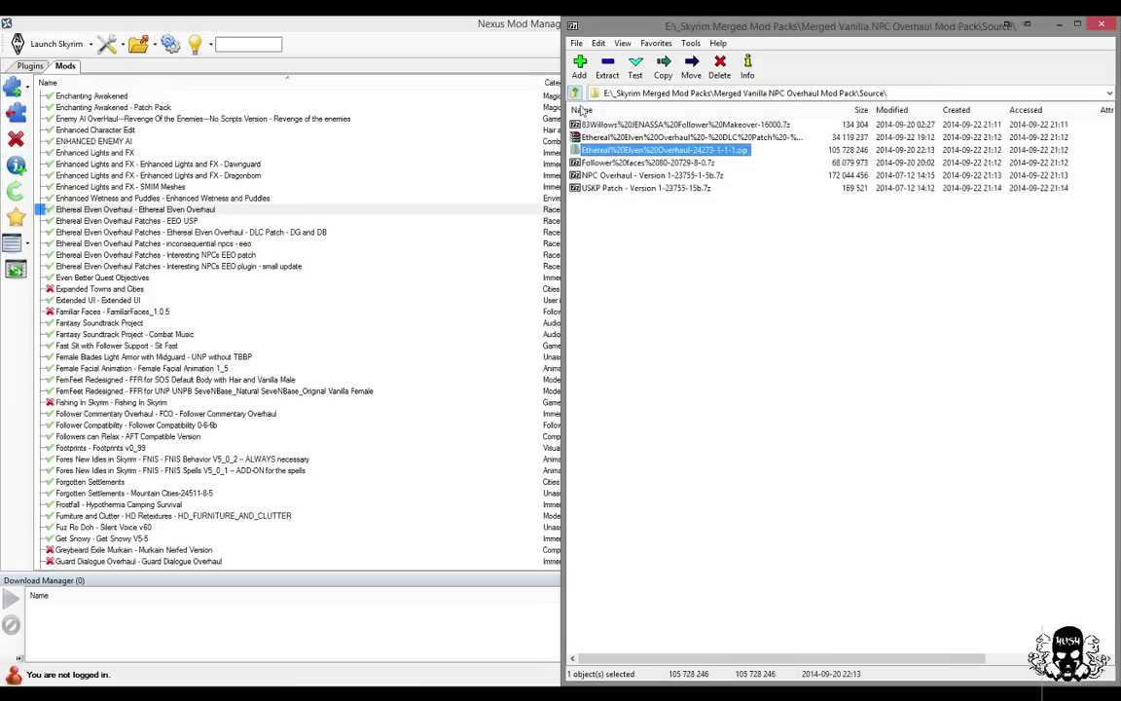
pyautogui.doubleClick(655, 163)
pyautogui.click(652, 165)
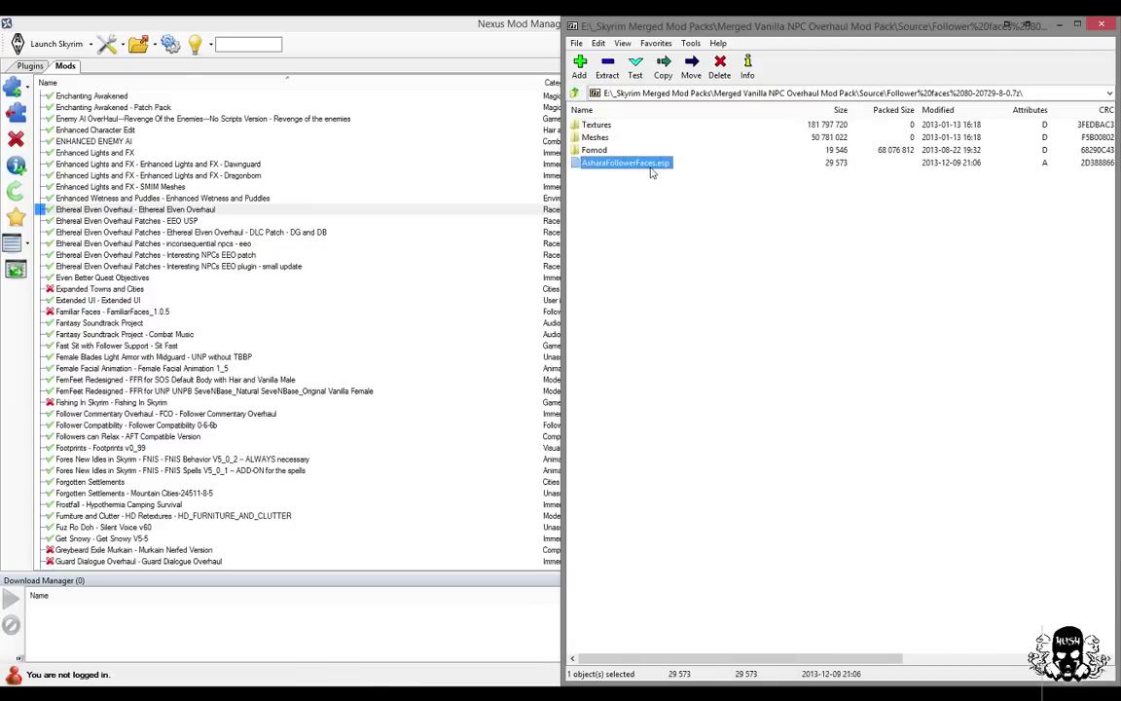
pyautogui.click(654, 165)
pyautogui.hotkey('ctrl', 'c')
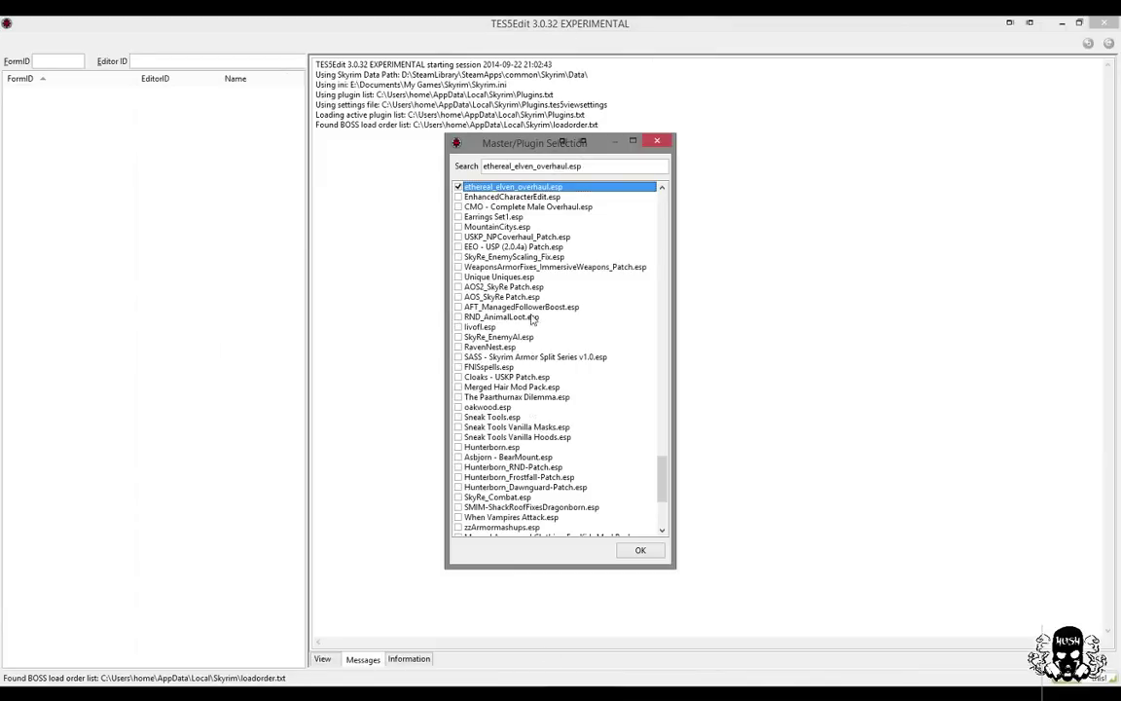
# - In TES5Edit, search the plugin list for AsharaFollowerFaces.esp using the copied name and select it for loading
pyautogui.hotkey('ctrl', 'a')
pyautogui.hotkey('ctrl', 'v')
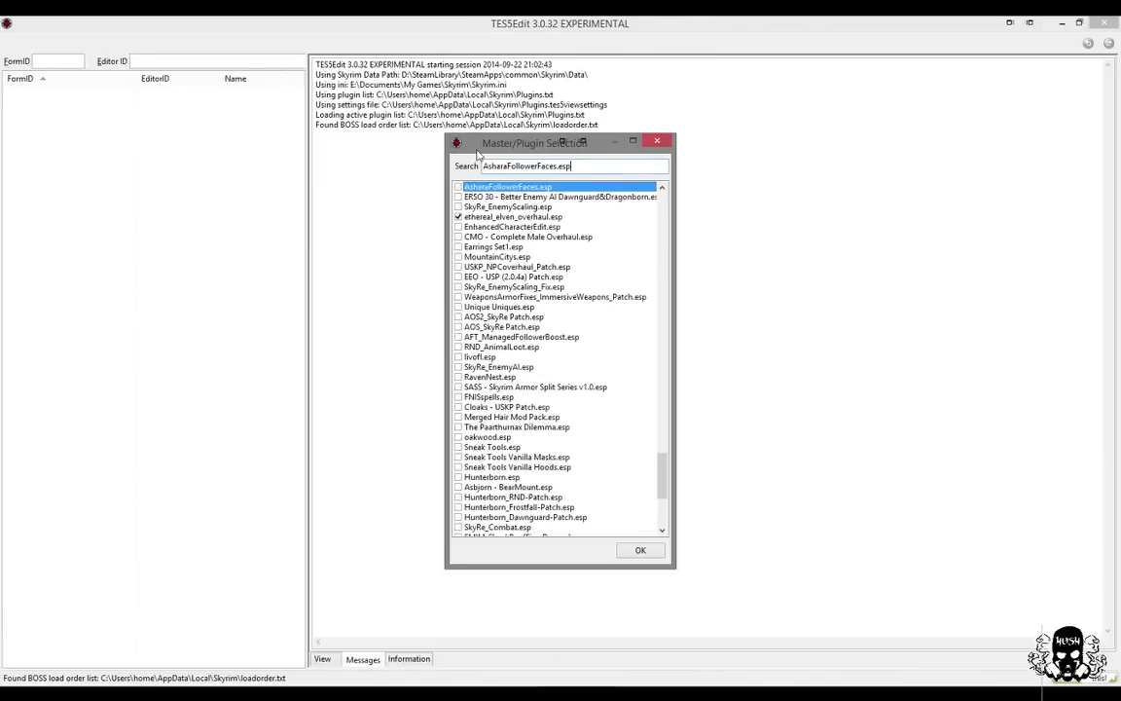
pyautogui.click(459, 186)
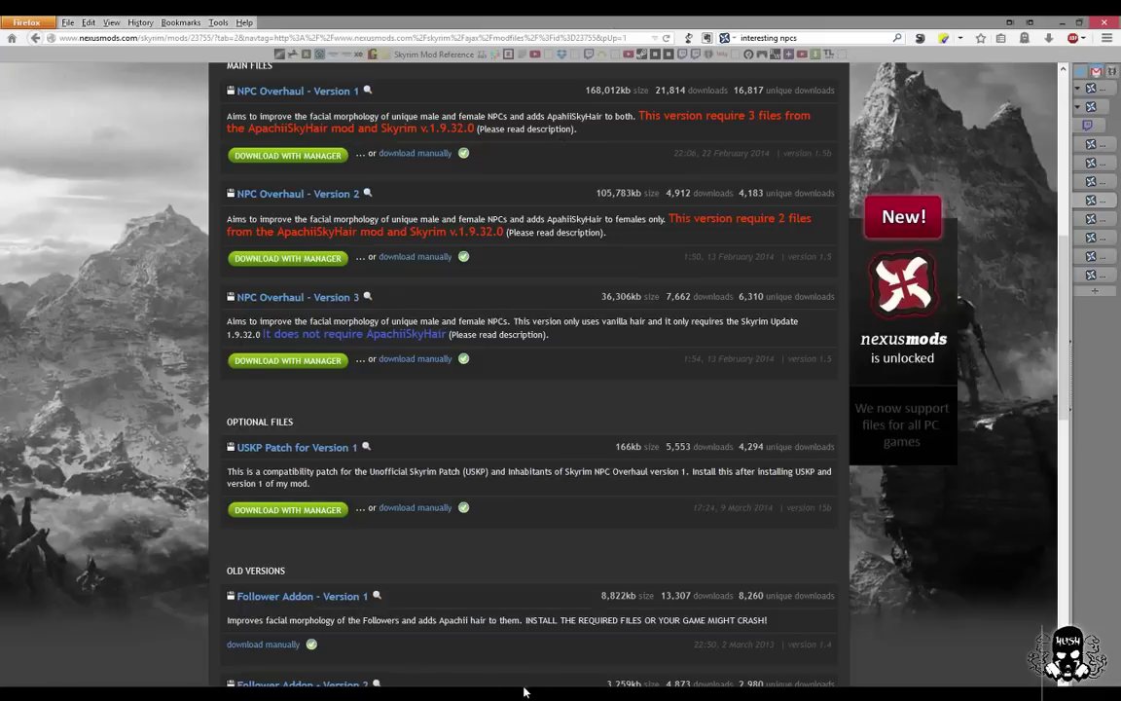
# - Switch to 7-Zip, open the NPC_Overhaul_V_1_ folder in the NPC Overhaul - Version 1 archive, and copy the file name of NPC_Overhaul_V_1_.esp
pyautogui.click(523, 692)
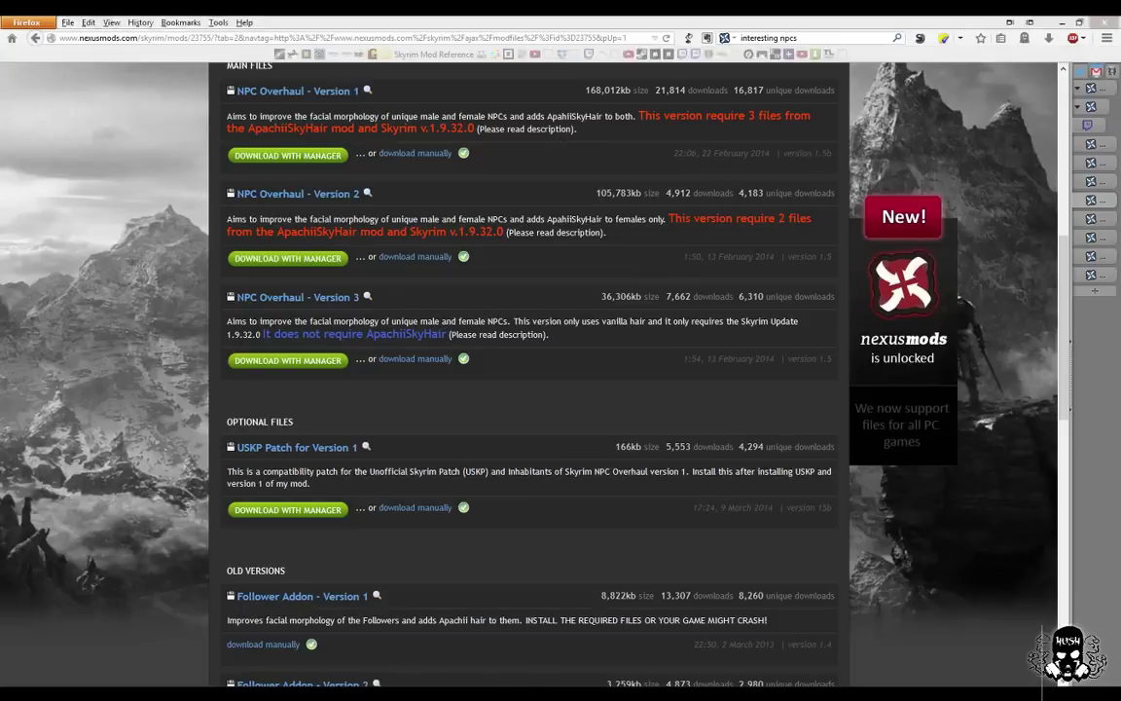
pyautogui.click(574, 92)
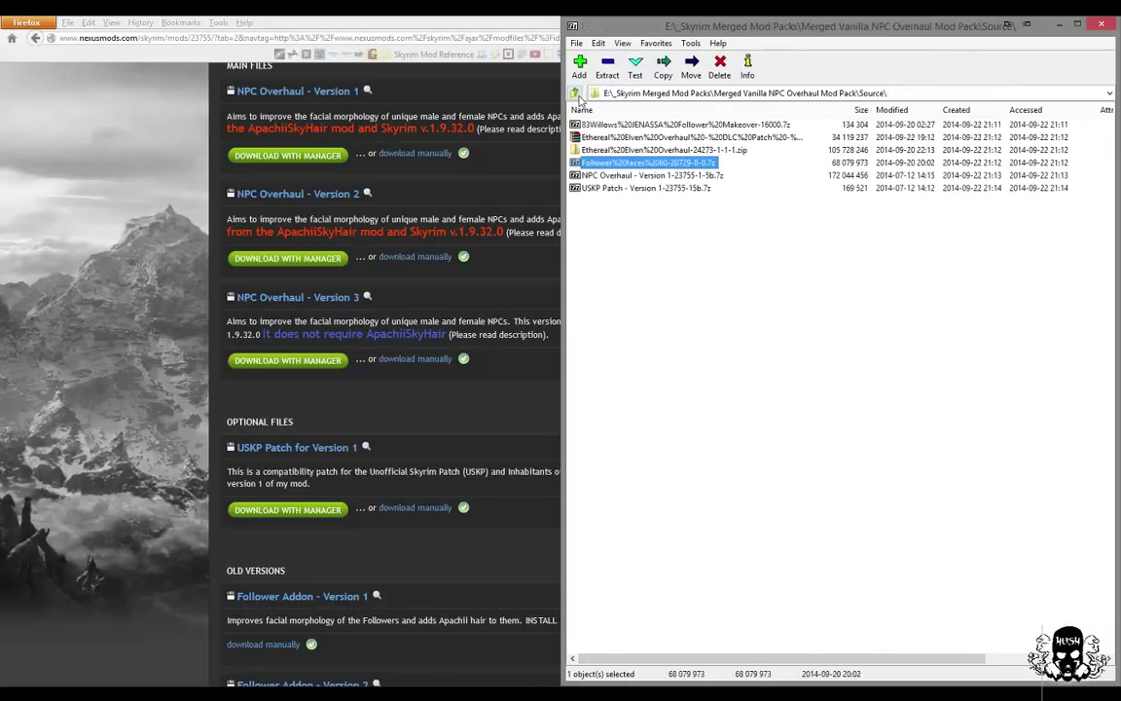
pyautogui.doubleClick(625, 175)
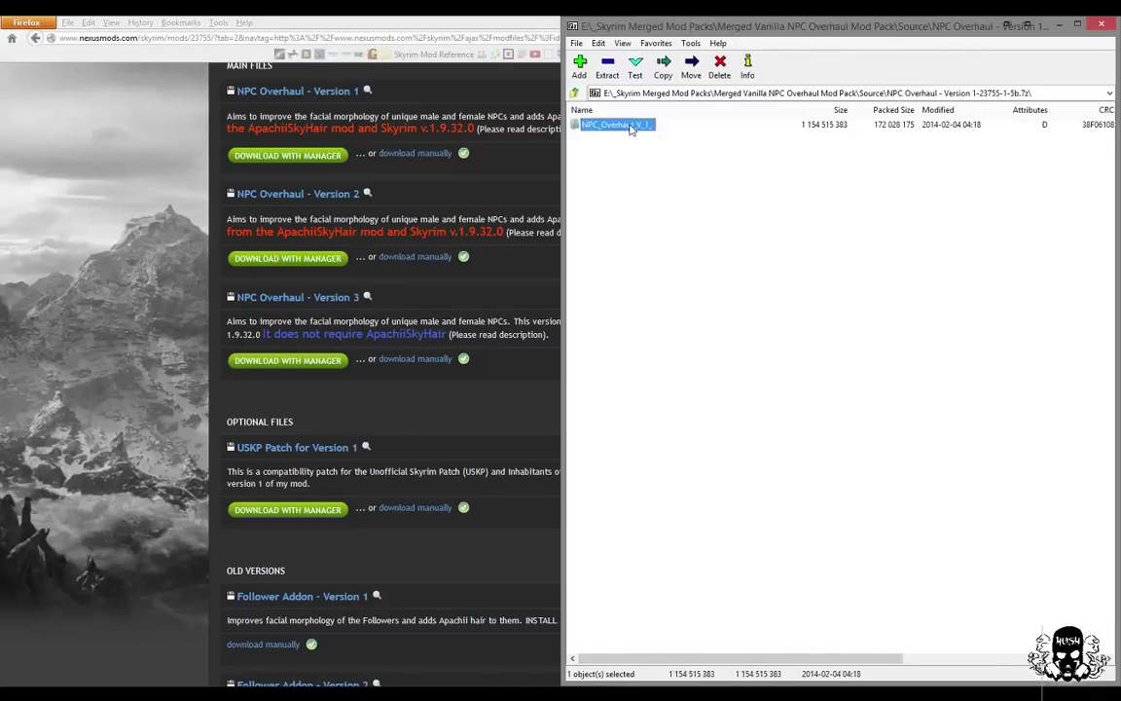
pyautogui.doubleClick(637, 127)
pyautogui.click(641, 152)
pyautogui.press('F2')
pyautogui.hotkey('ctrl', 'c')
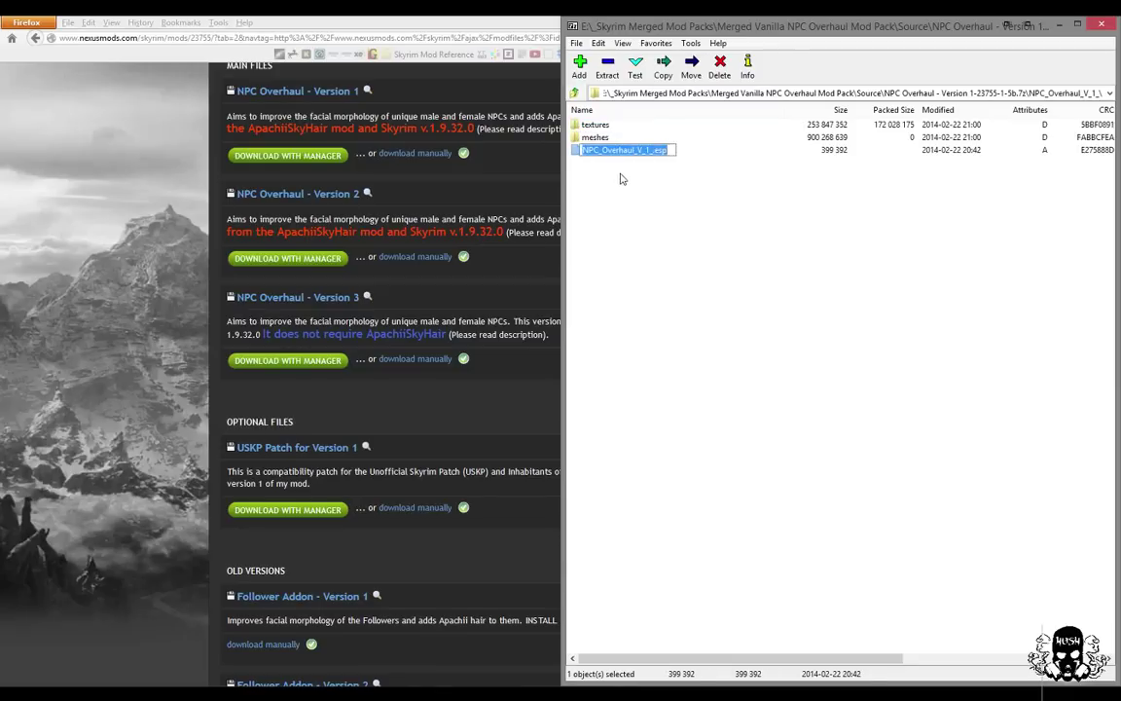
pyautogui.press('Escape')
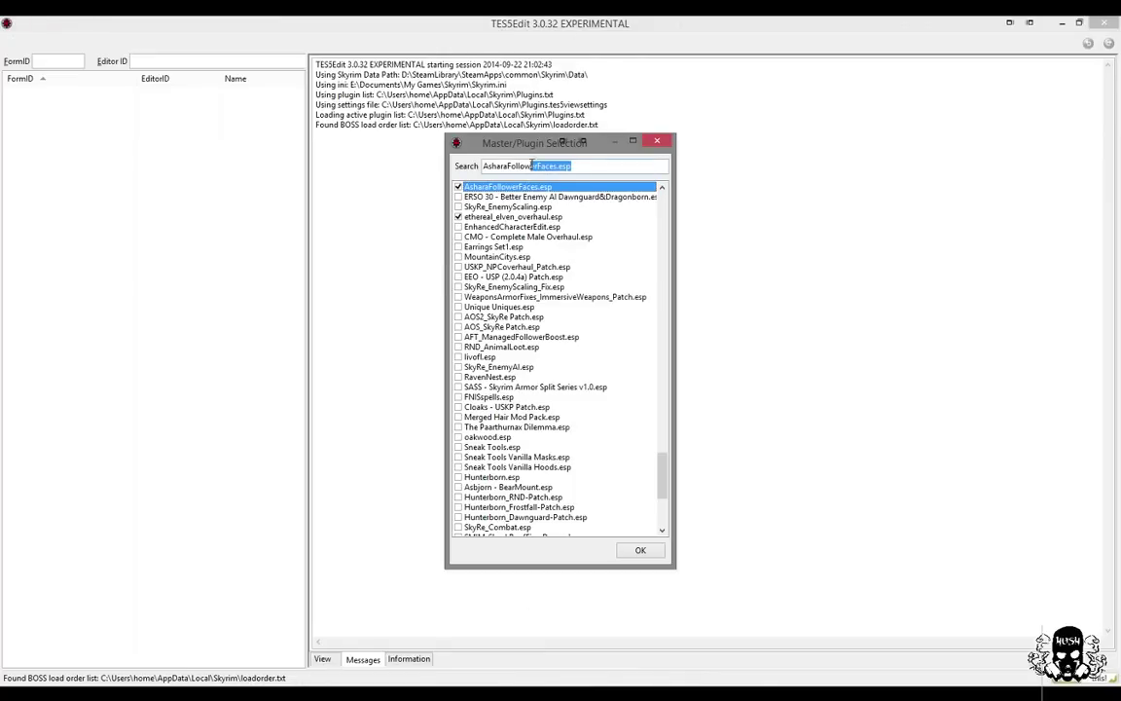
# - In TES5Edit, replace the search text with the copied name NPC_Overhaul_V_1_.esp and select that plugin for loading
pyautogui.moveTo(531, 165); pyautogui.dragTo(429, 154)
pyautogui.hotkey('ctrl', 'v')
pyautogui.click(457, 186)
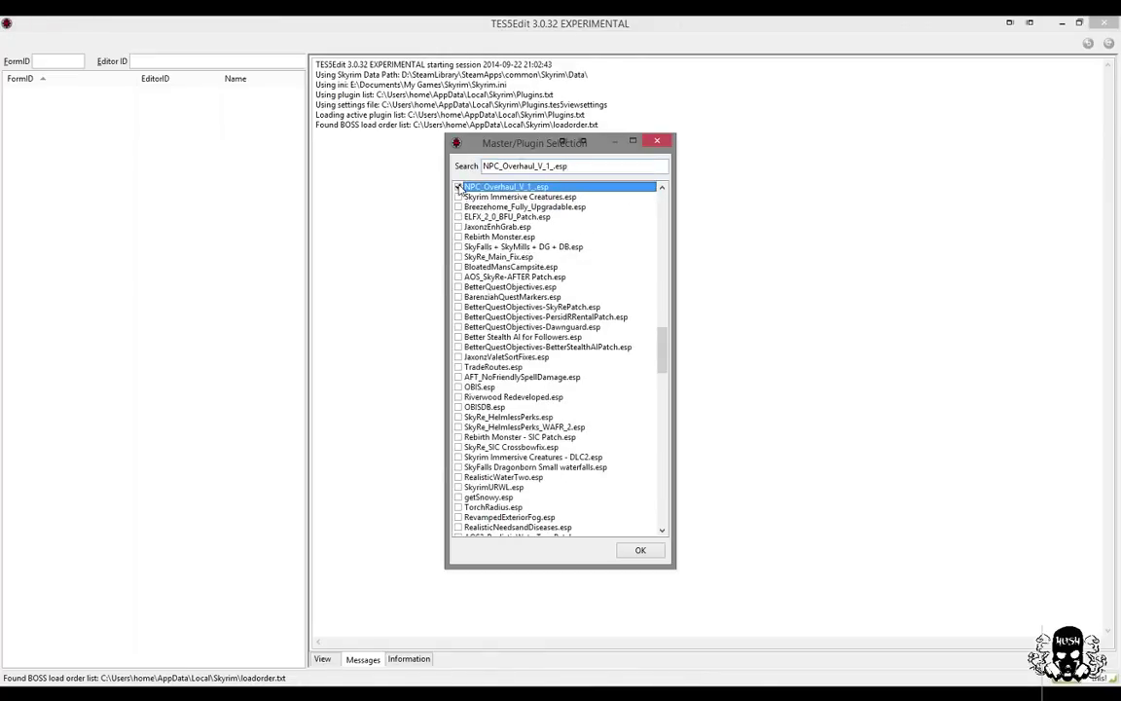
# - Switch to 7-Zip and open the USKP Patch archive down to the Data folder inside USKP_NPCoverhaul_Patch to find USKP_NPCoverhaul_Patch.esp
pyautogui.click(559, 691)
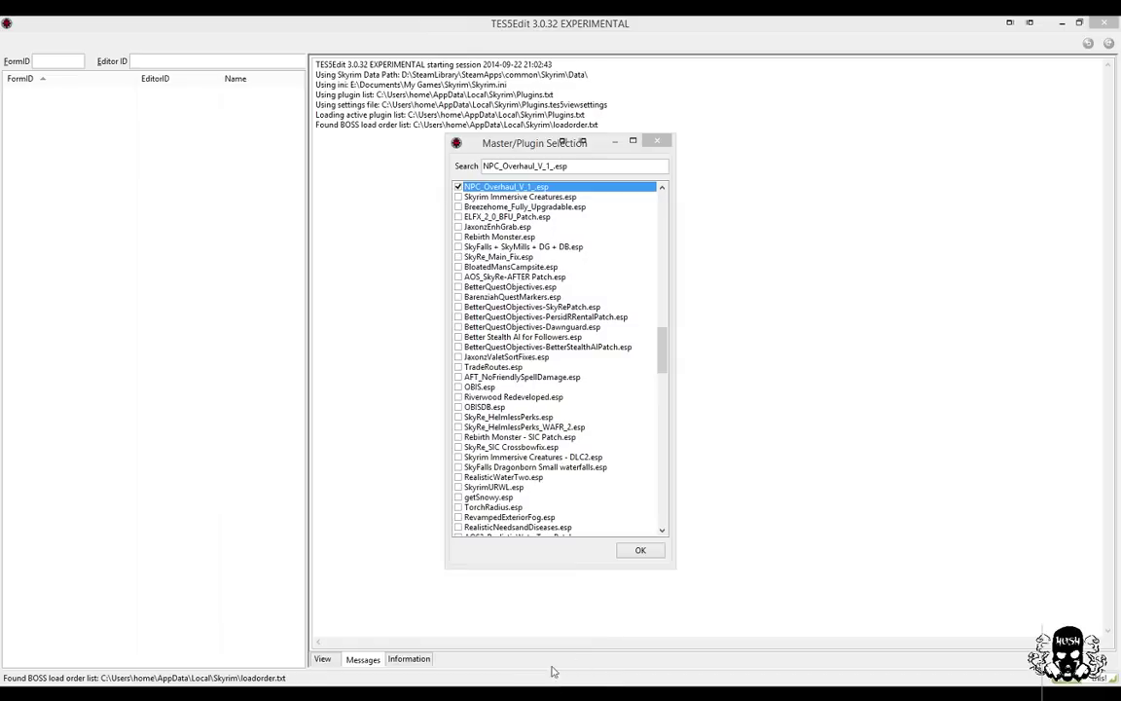
pyautogui.click(559, 690)
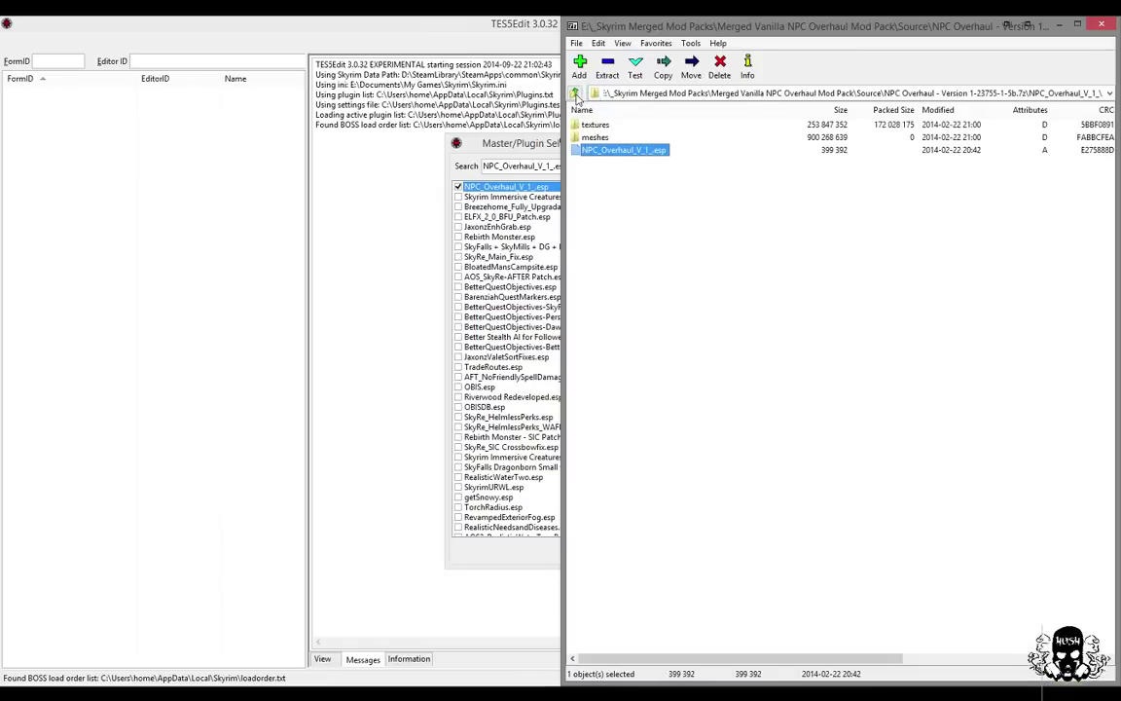
pyautogui.click(596, 93)
pyautogui.doubleClick(614, 190)
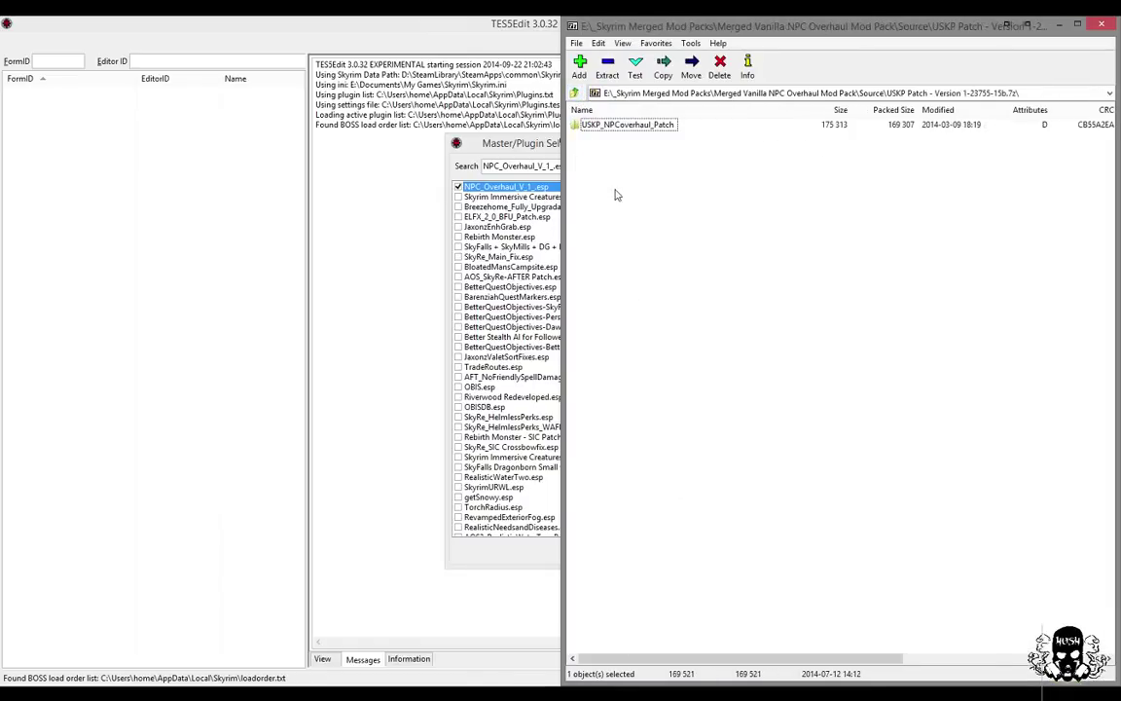
pyautogui.doubleClick(626, 128)
pyautogui.doubleClick(591, 125)
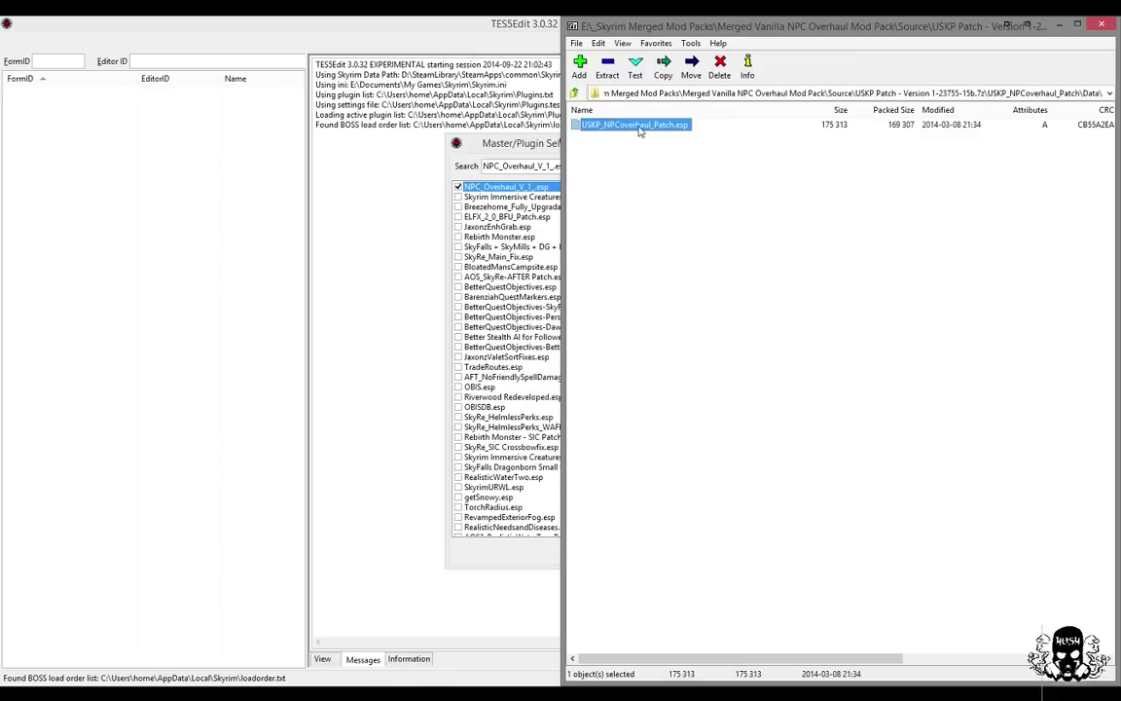
# - Back in TES5Edit, search the plugin list for USKP_NPCoverhaul_Patch.esp and select it for loading
pyautogui.click(520, 148)
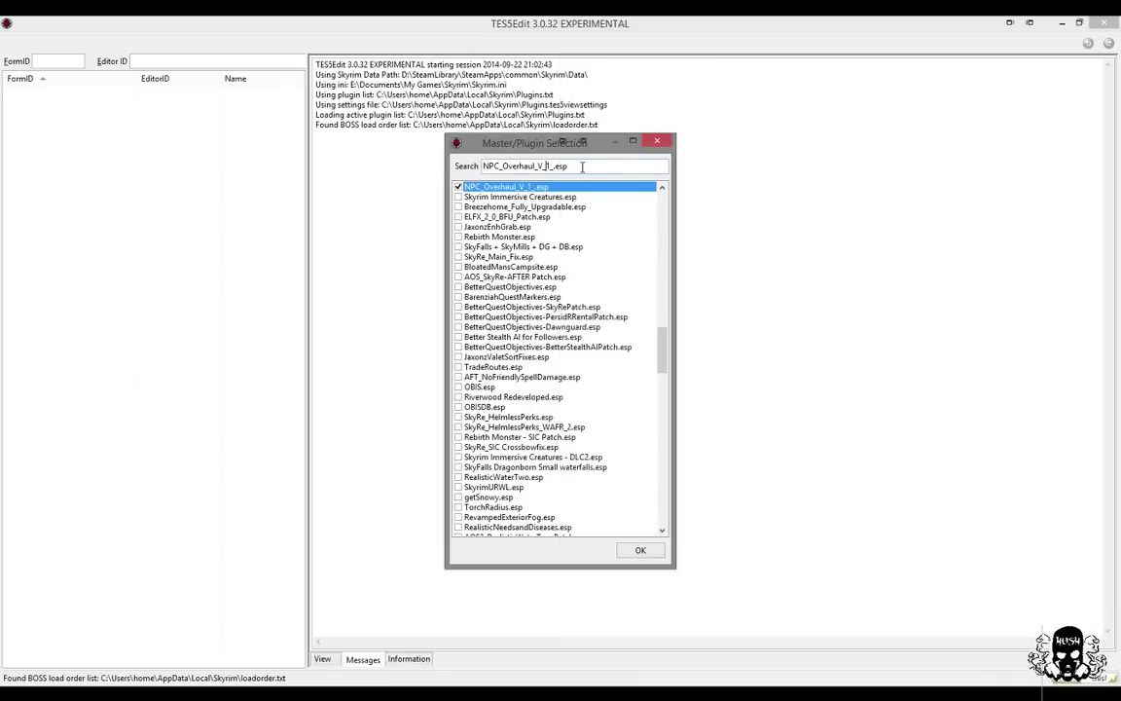
pyautogui.write('USKP_NPCoverhaul_Patch.esp')
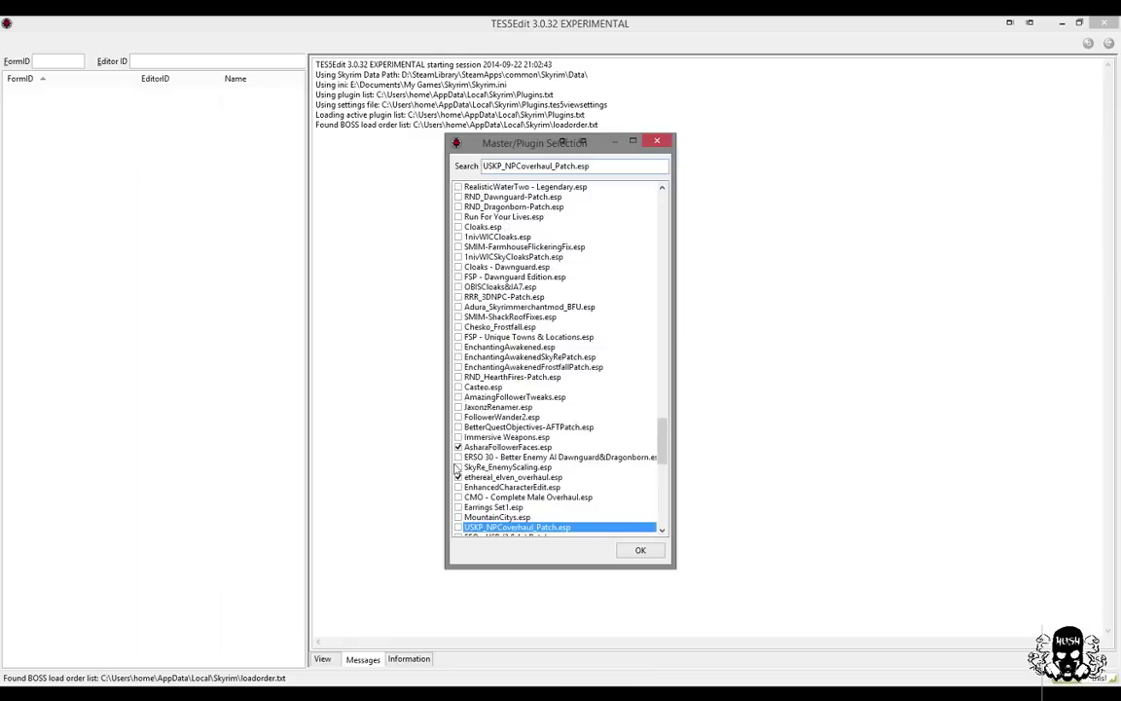
pyautogui.click(458, 527)
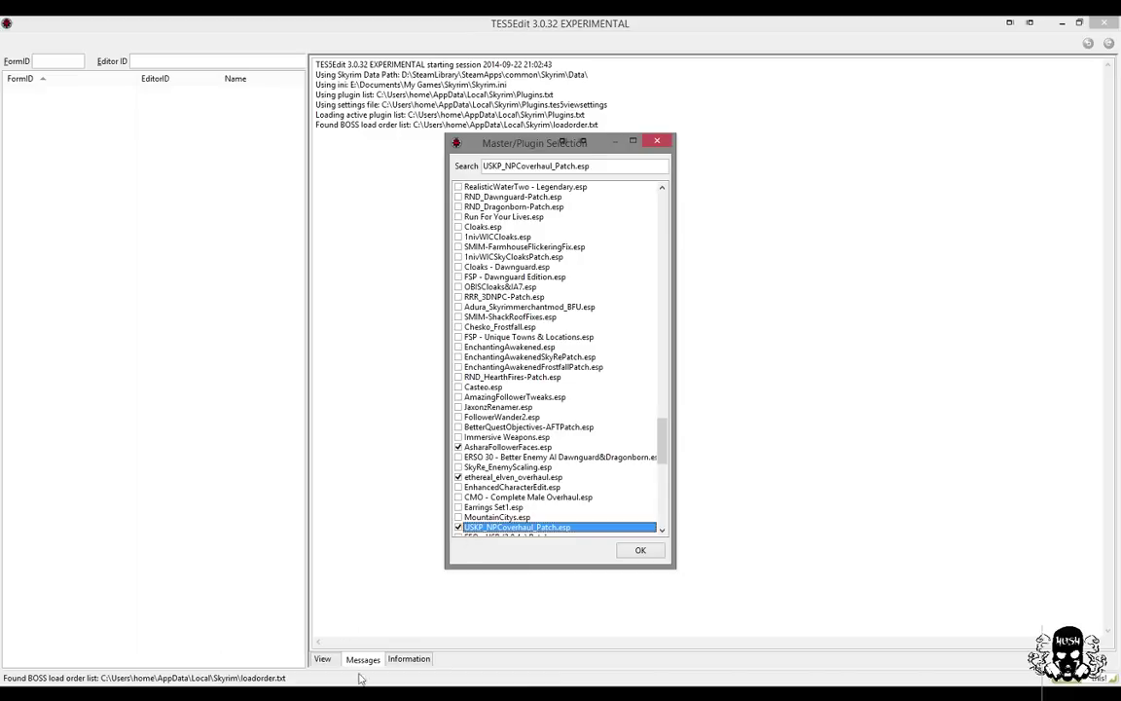
# - Switch to Firefox and view the TES5Edit mod page on Skyrim Nexus
pyautogui.moveTo(345, 694)
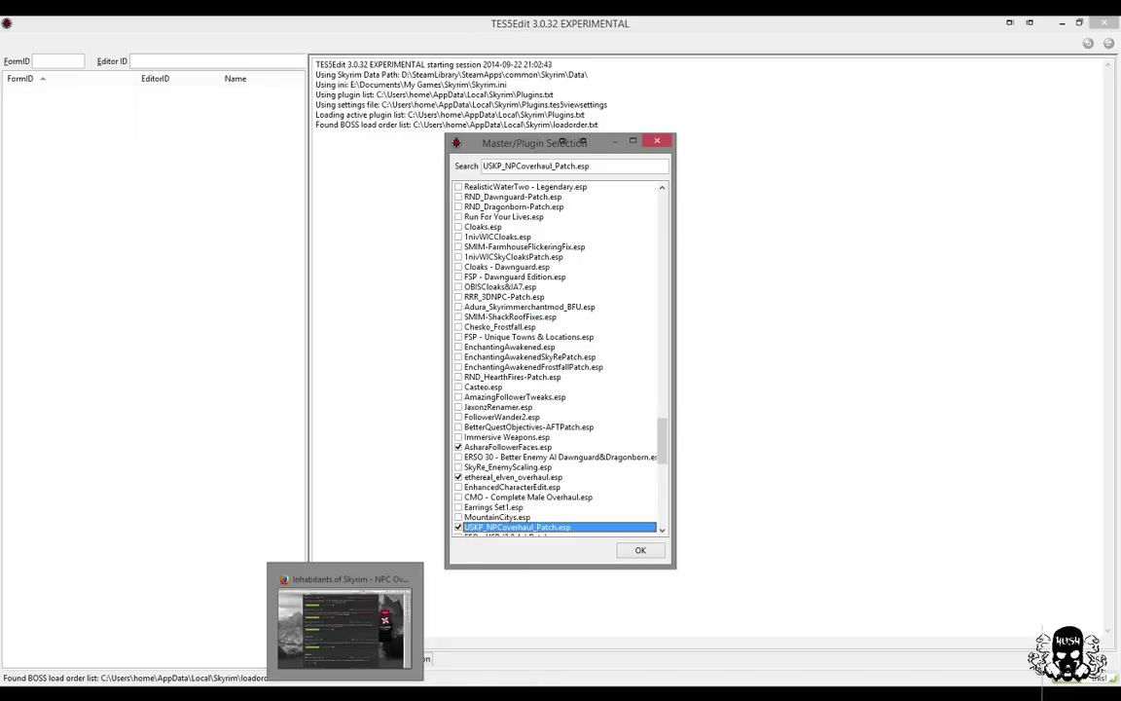
pyautogui.click(345, 623)
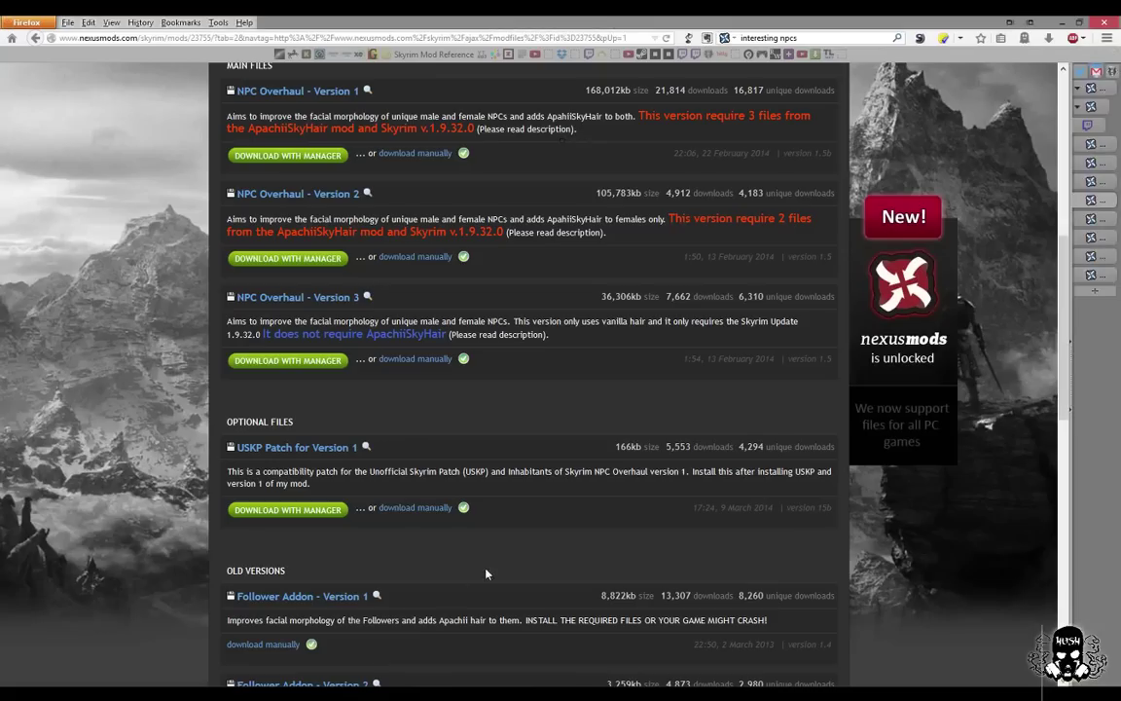
pyautogui.moveTo(1071, 234)
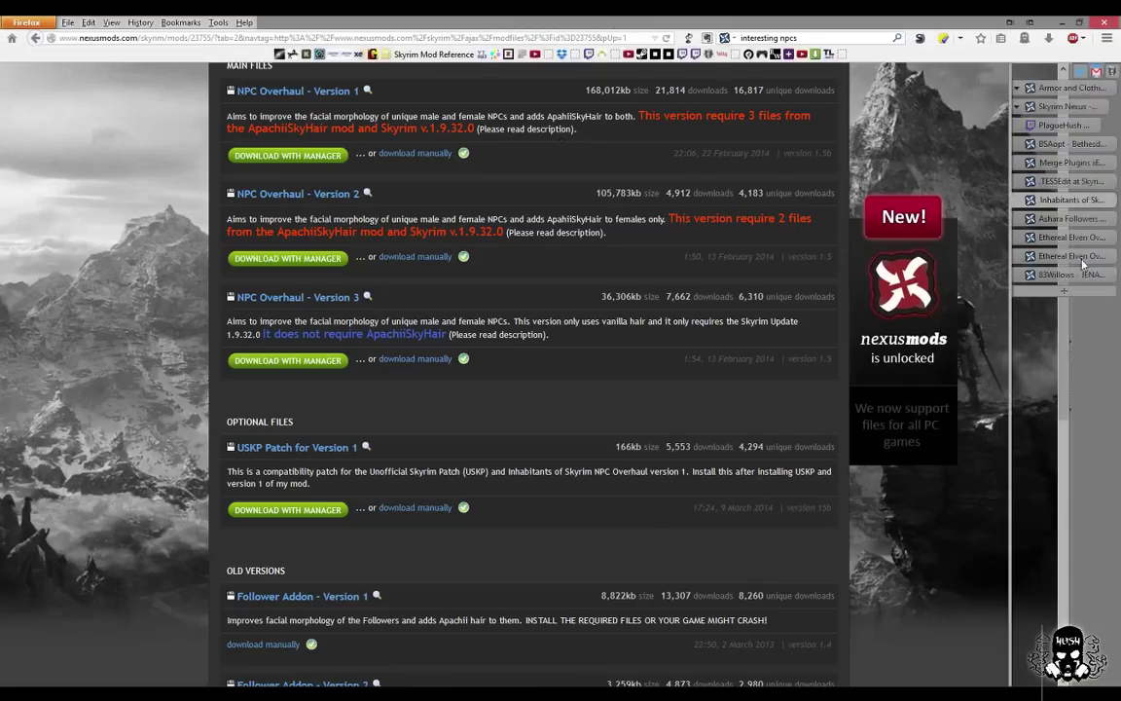
pyautogui.click(1060, 180)
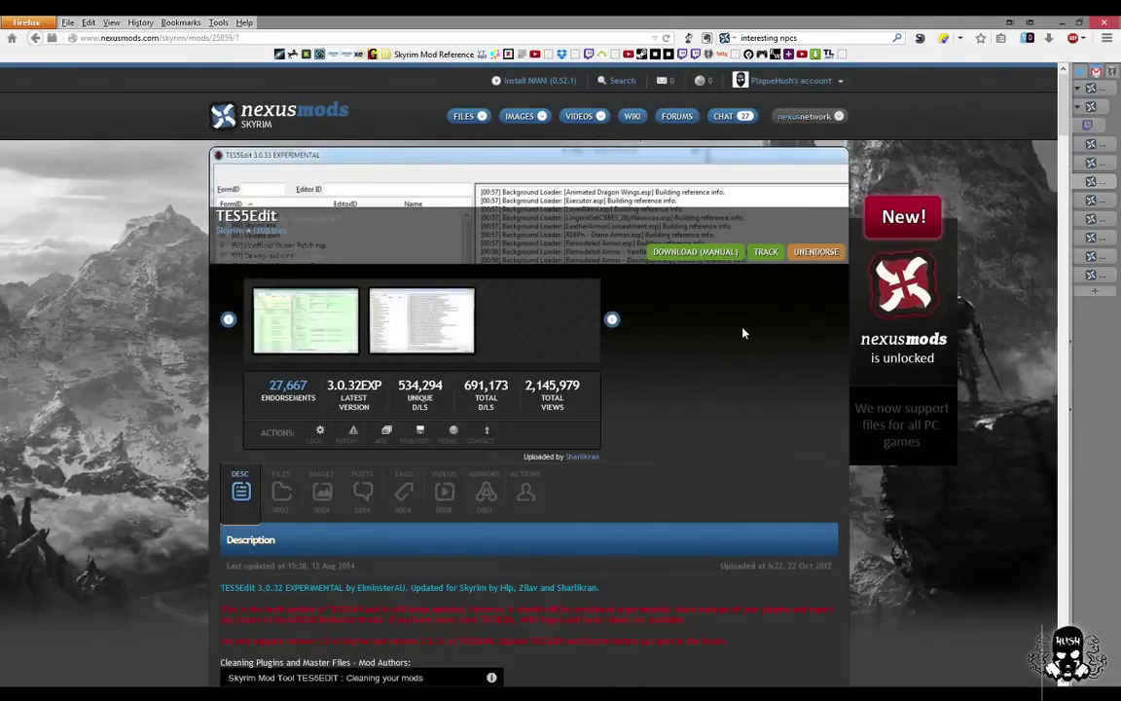
# - Open the Merge Plugins xEdit Script page and examine its version 1.6 notes and the sections on two-pass copying, asset copying and skipnavdata
pyautogui.moveTo(1107, 195)
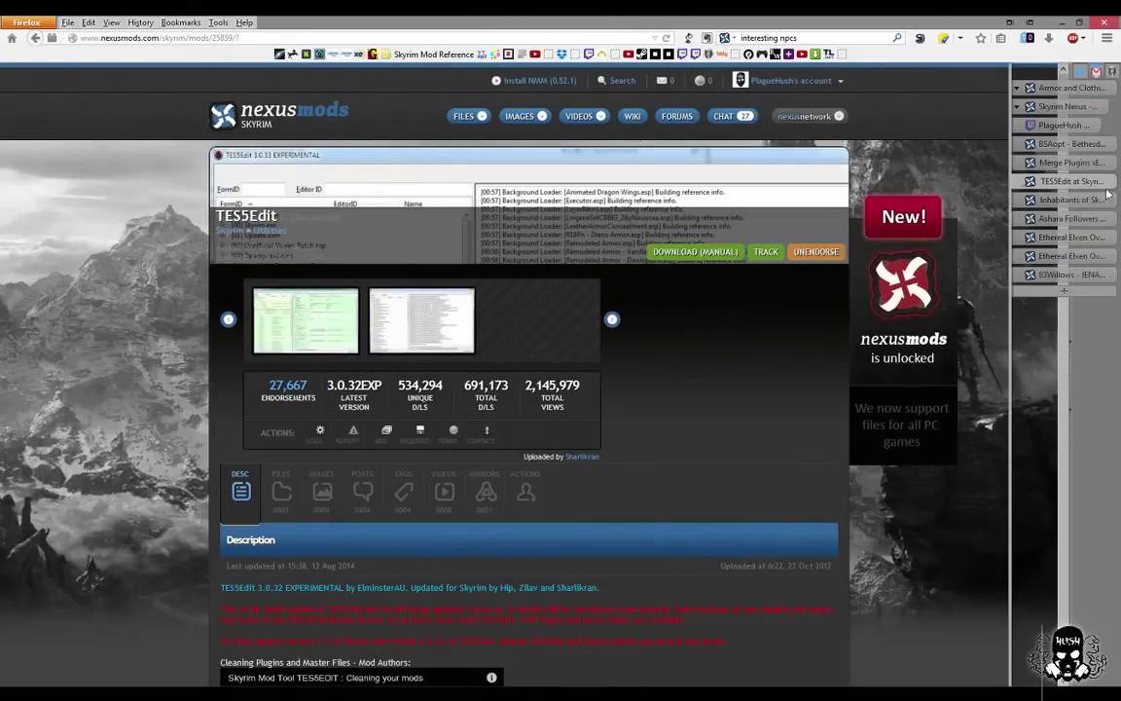
pyautogui.click(1068, 164)
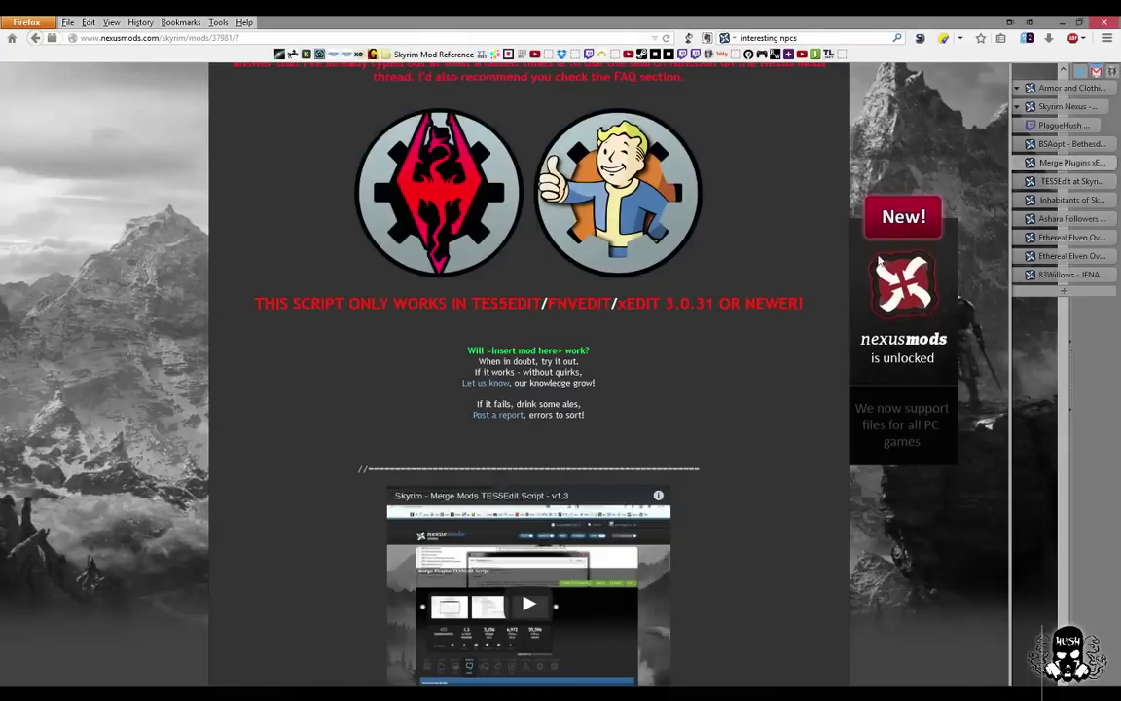
pyautogui.scroll(5, 737, 253)
pyautogui.scroll(1, 737, 254)
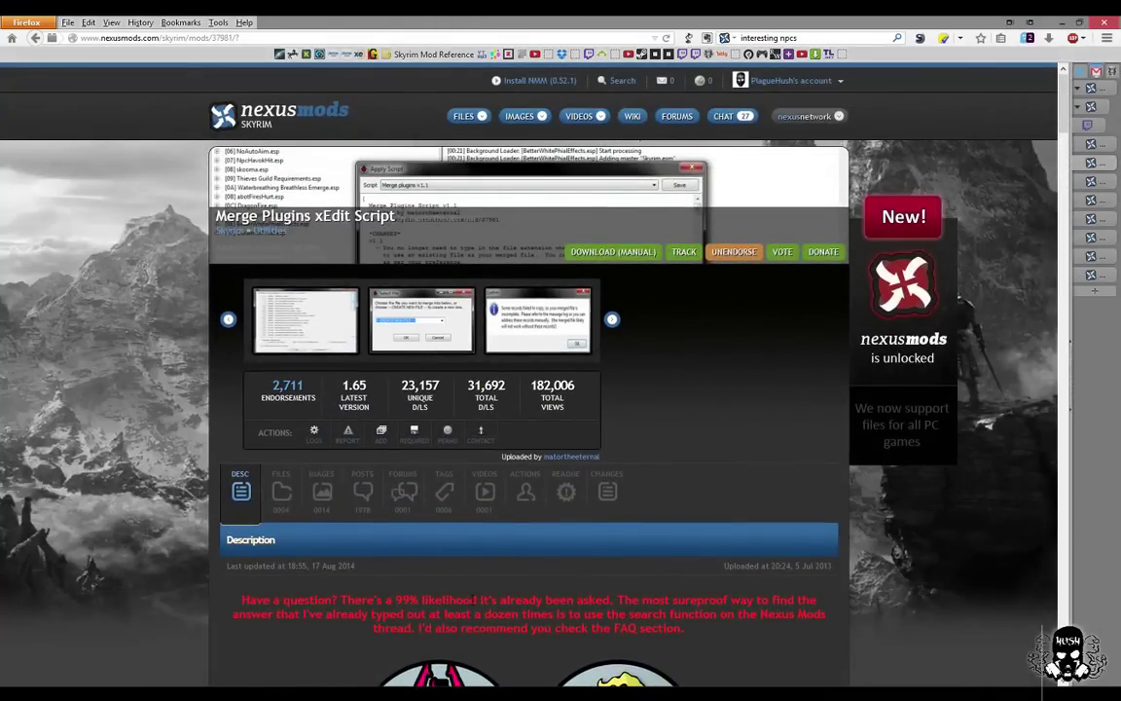
pyautogui.scroll(-10, 273, 501)
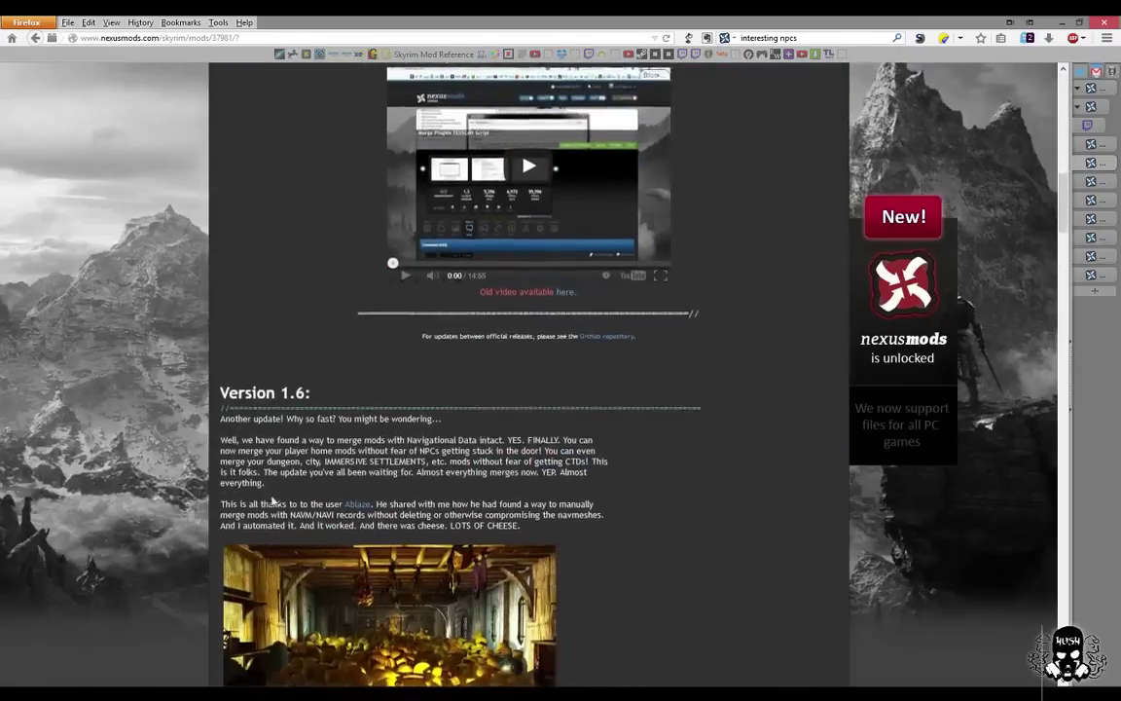
pyautogui.scroll(-5, 275, 501)
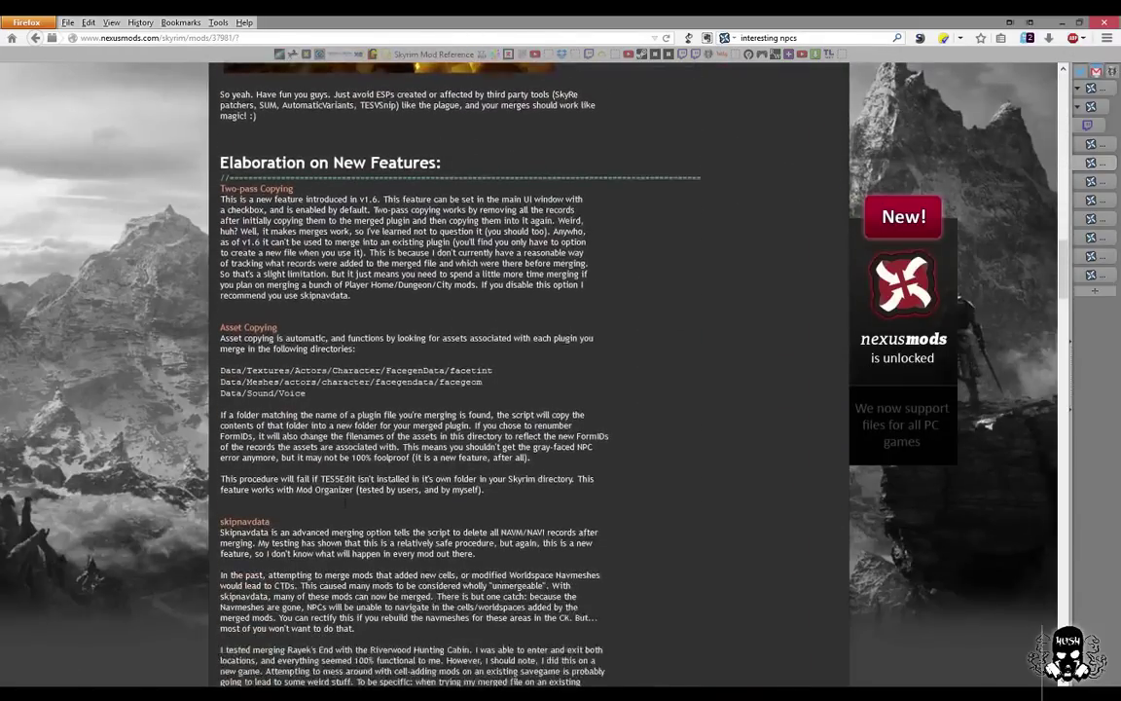
pyautogui.scroll(-2, 327, 410)
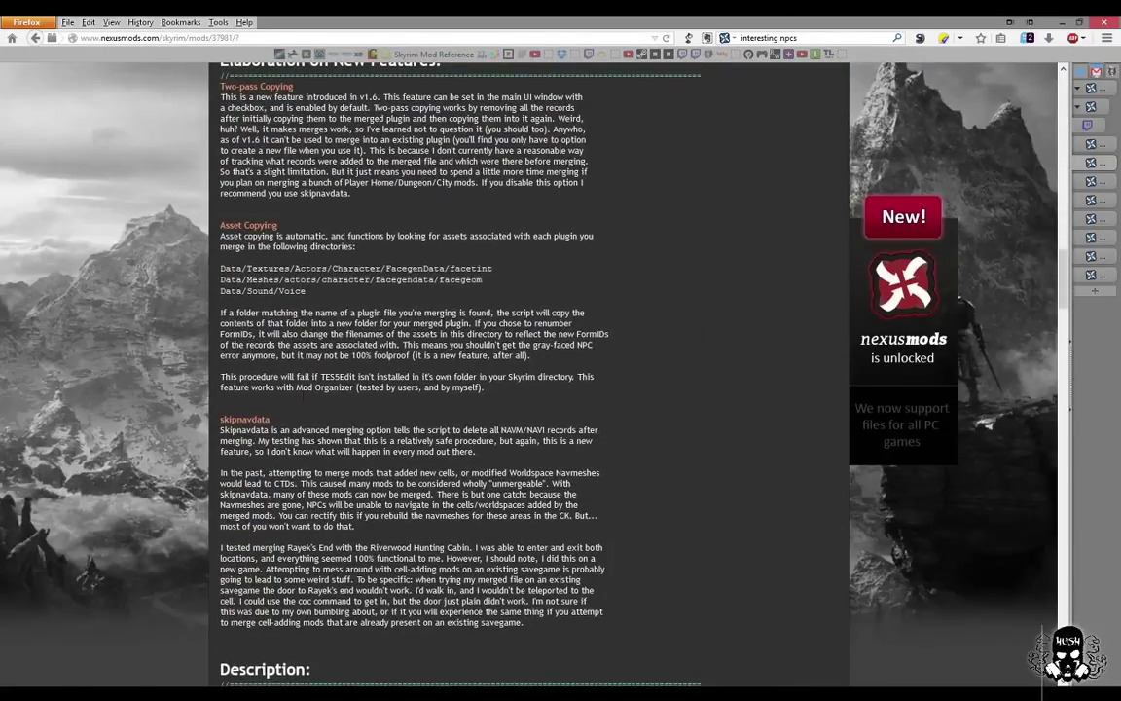
# - Read the Description and Limitations sections of the Merge Plugins xEdit Script page and return to the page's beginning
pyautogui.scroll(-6, 354, 442)
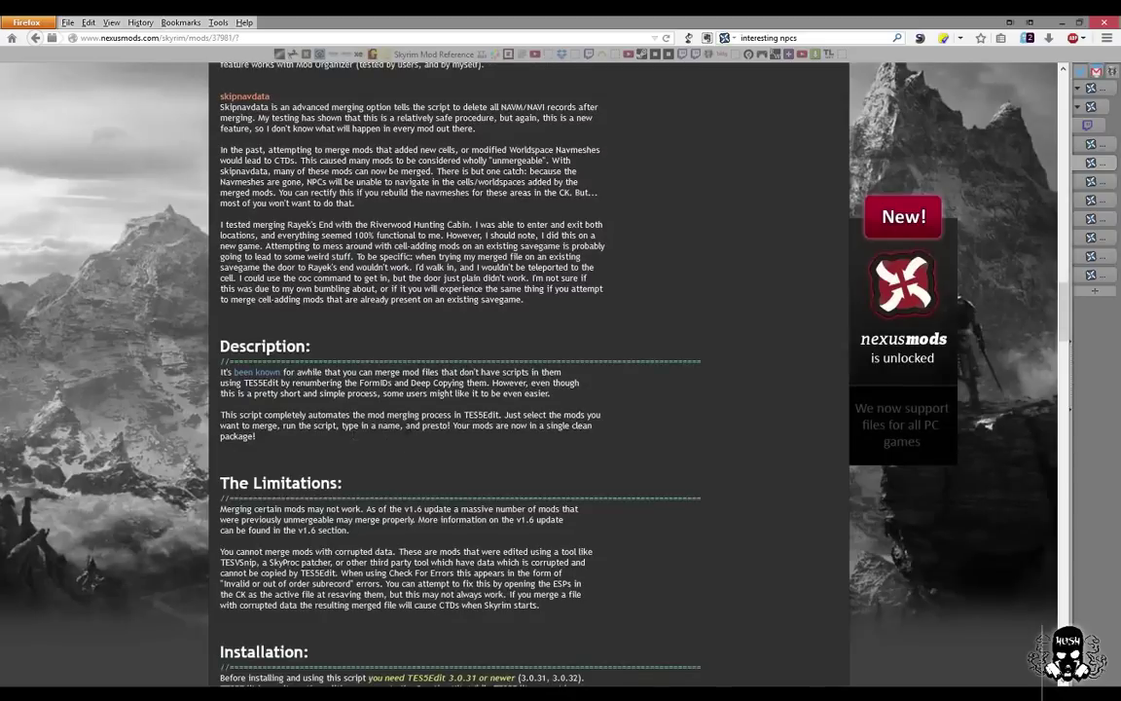
pyautogui.scroll(20, 391, 421)
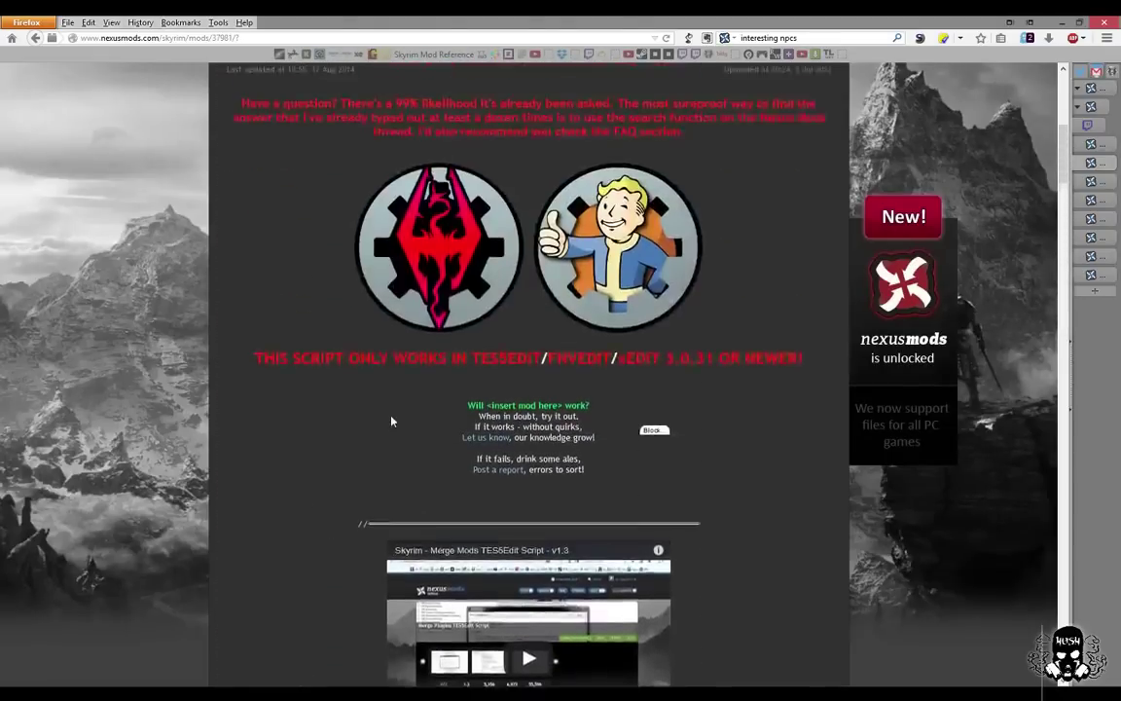
pyautogui.scroll(9, 391, 420)
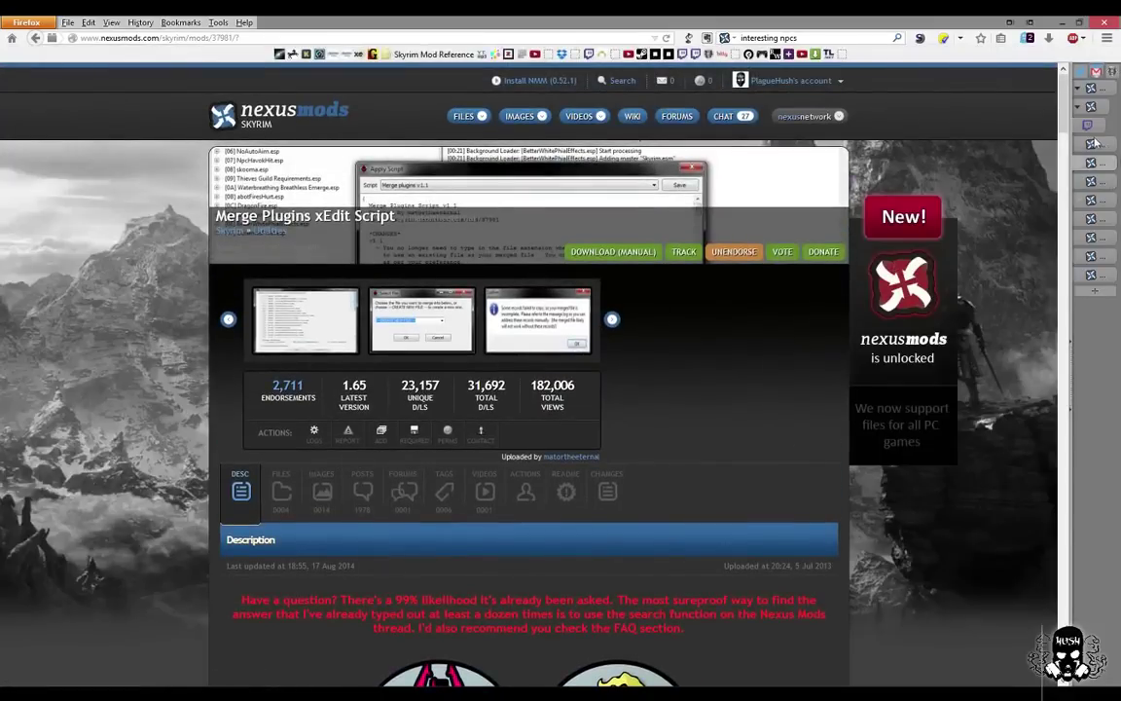
# - View the BSAopt, TES5Edit and Merge Plugins xEdit Script mod pages, finishing on the BSAopt page
pyautogui.moveTo(1095, 143)
pyautogui.click(981, 134)
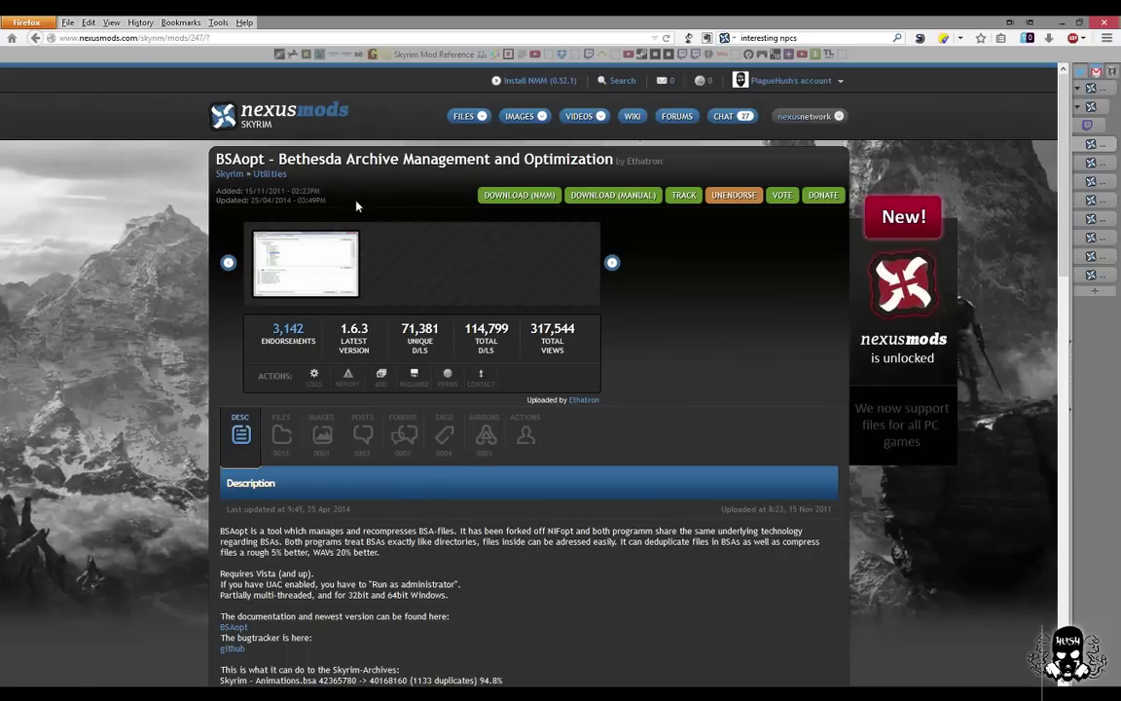
pyautogui.moveTo(1083, 167)
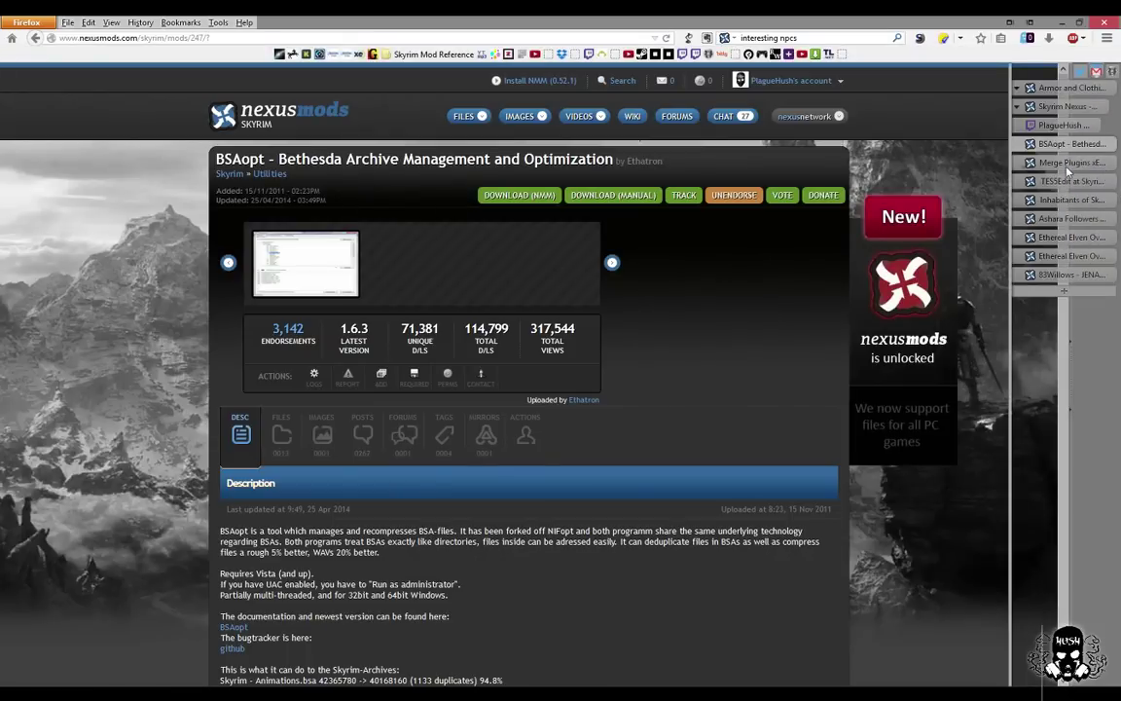
pyautogui.click(1076, 183)
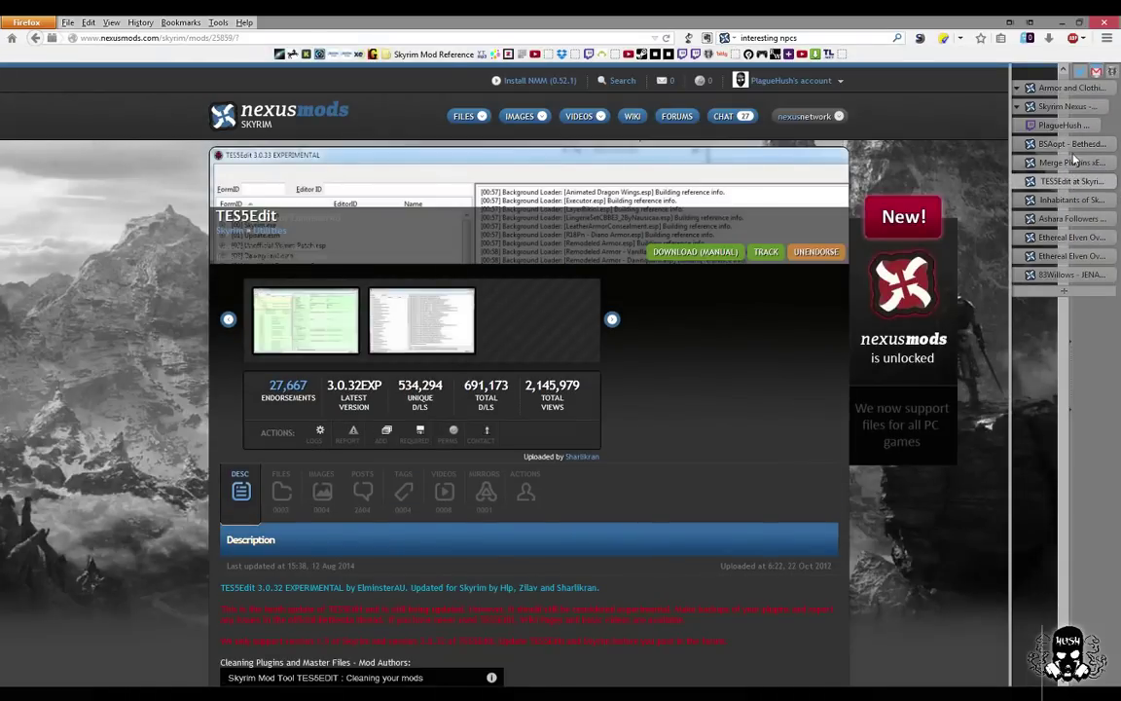
pyautogui.click(1070, 163)
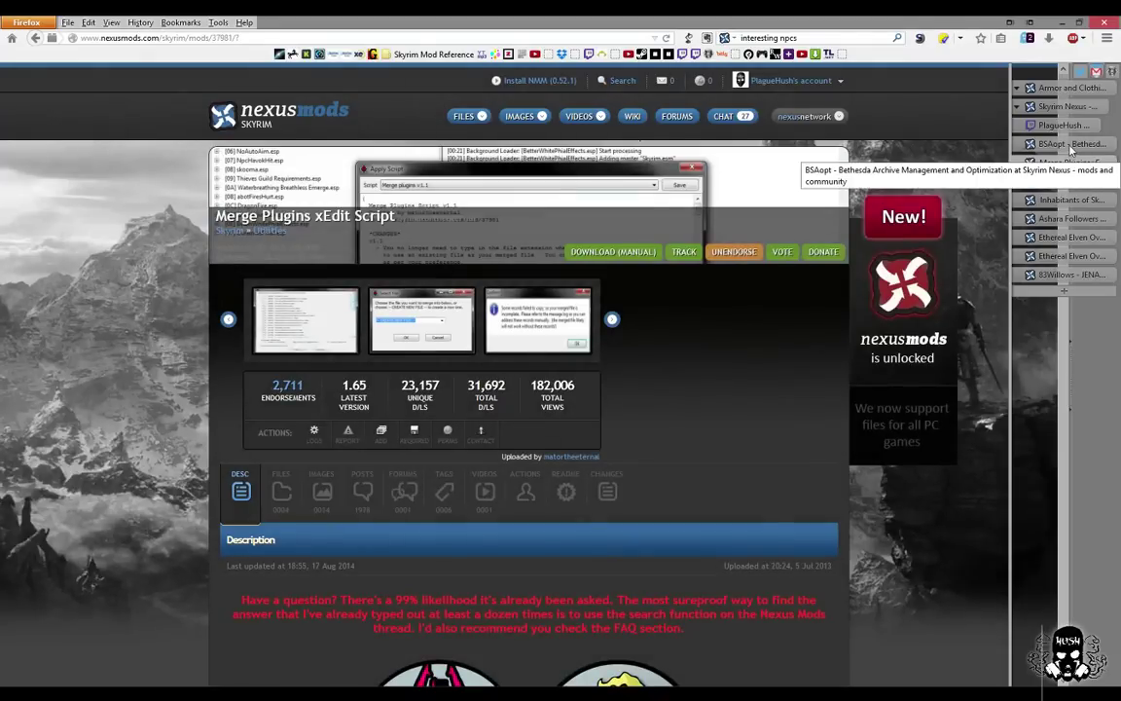
pyautogui.click(1071, 144)
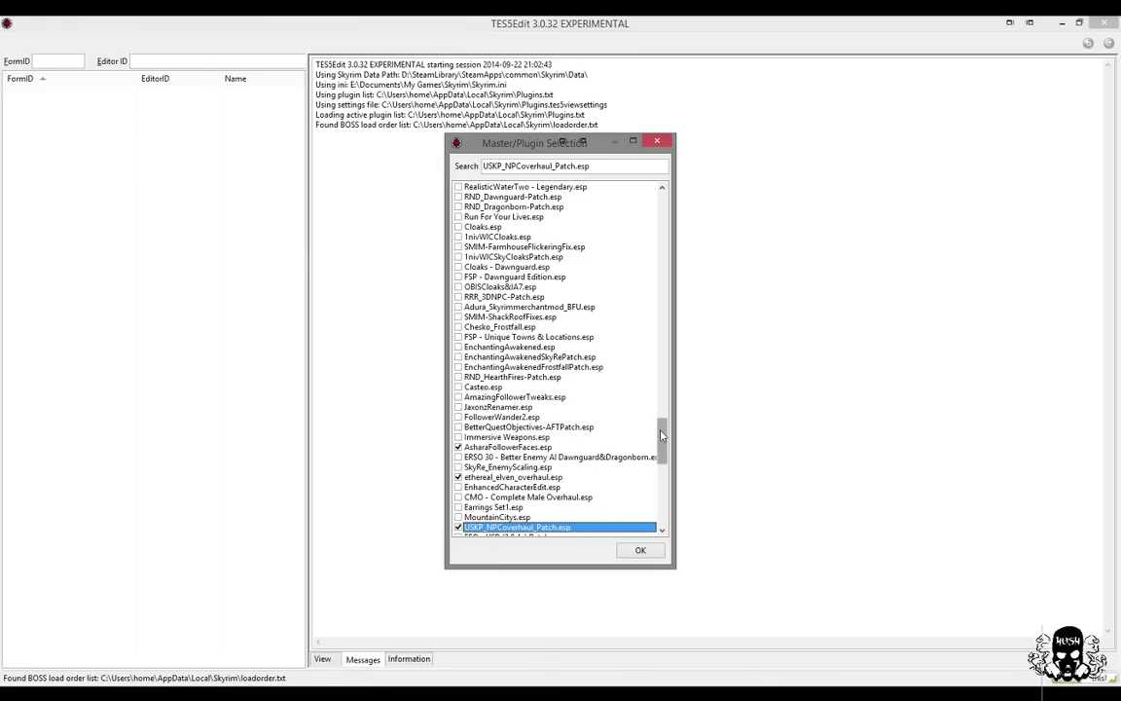
# - Switch to TES5Edit, load the selected plugins and check NPC_Overhaul_V_1_.esp for errors
pyautogui.moveTo(661, 435); pyautogui.dragTo(660, 208)
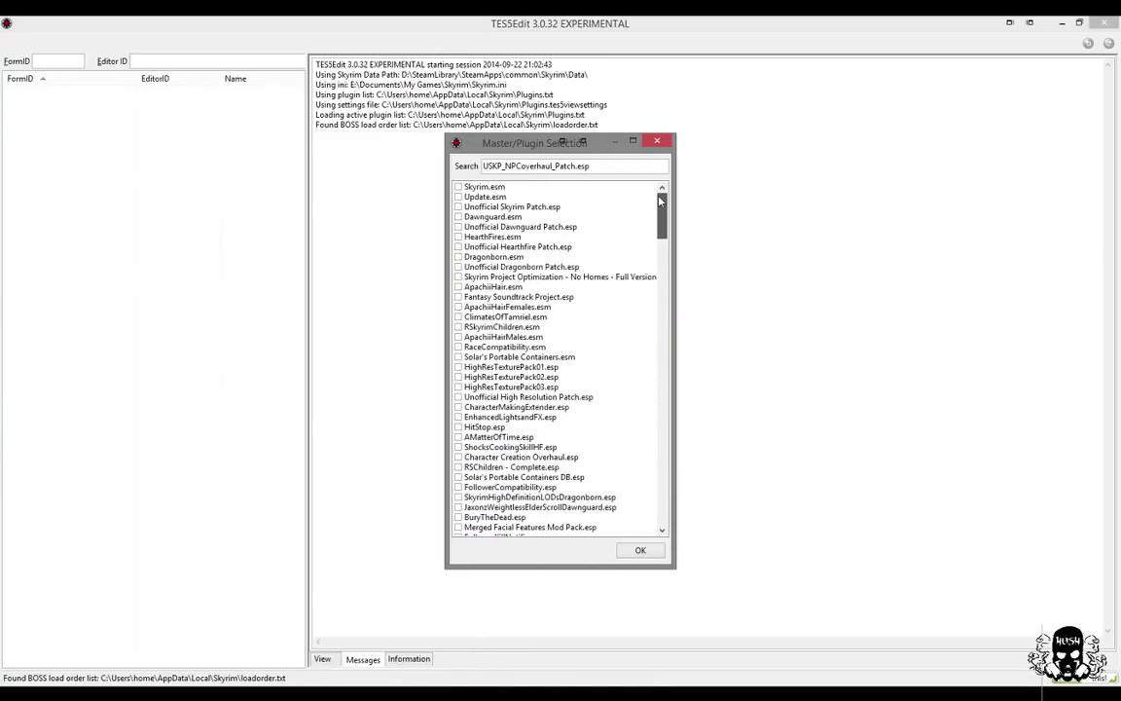
pyautogui.click(641, 552)
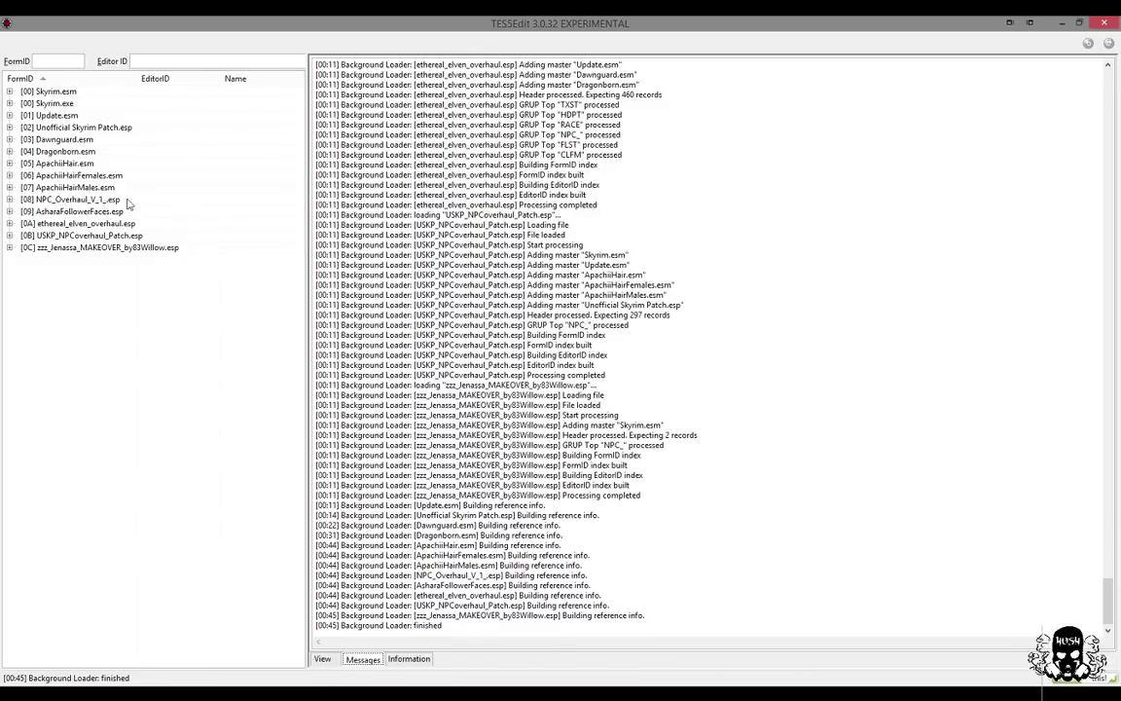
pyautogui.click(58, 201)
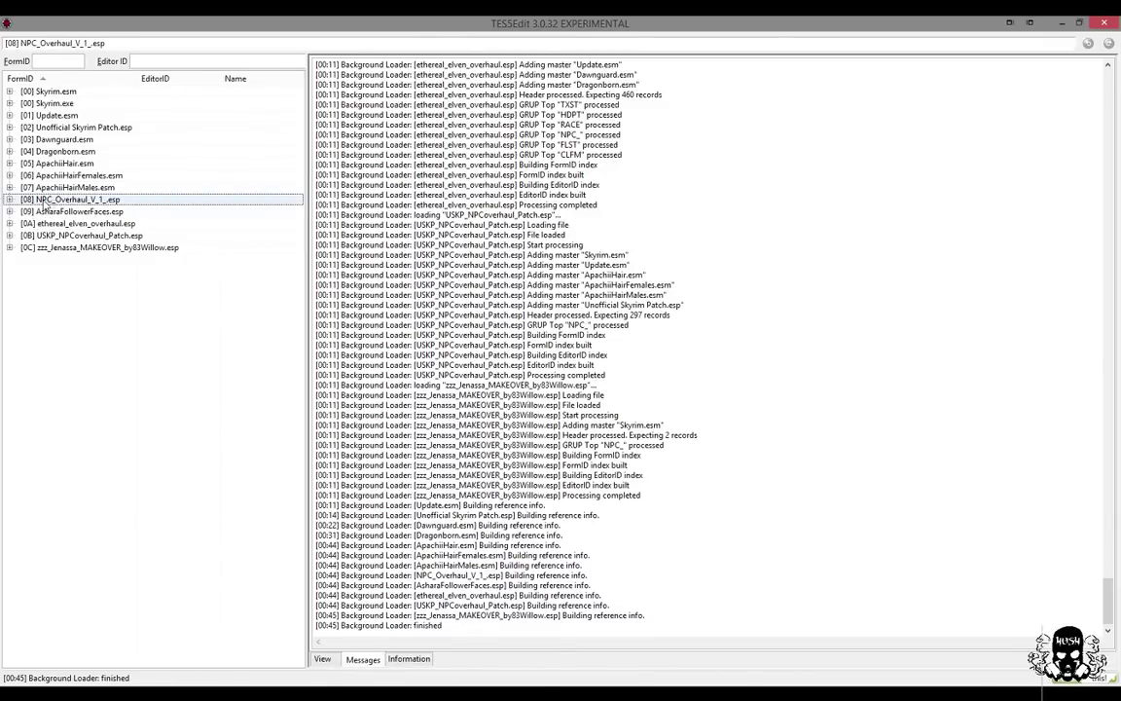
pyautogui.rightClick(44, 199)
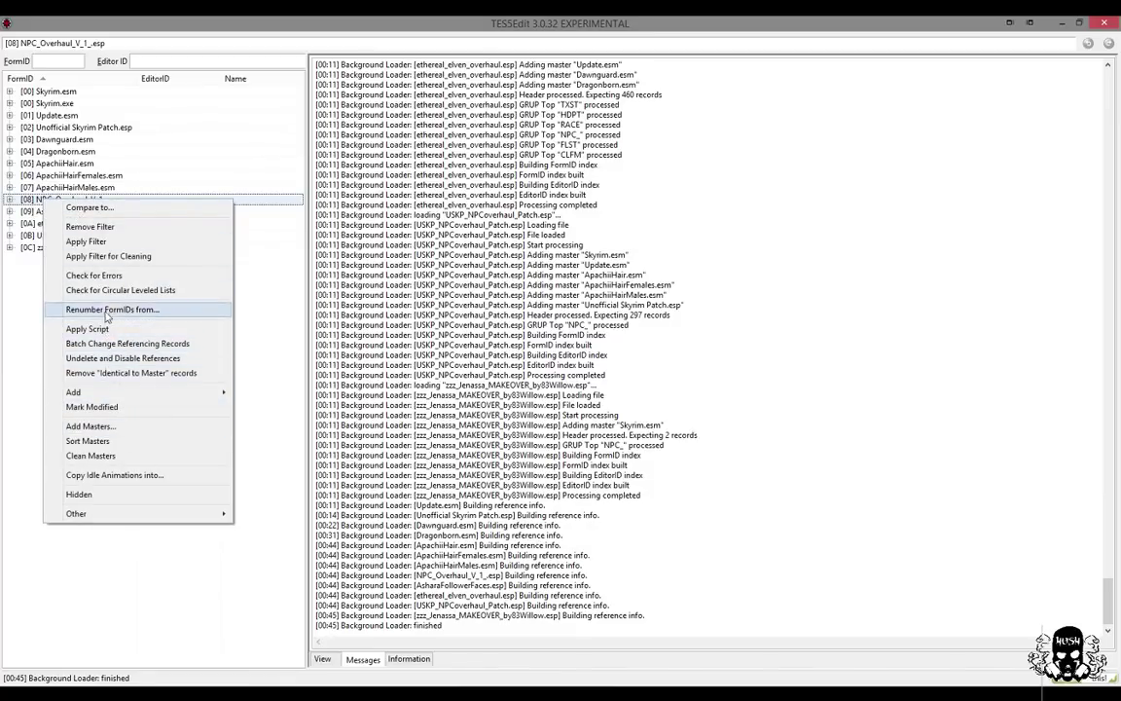
pyautogui.click(94, 275)
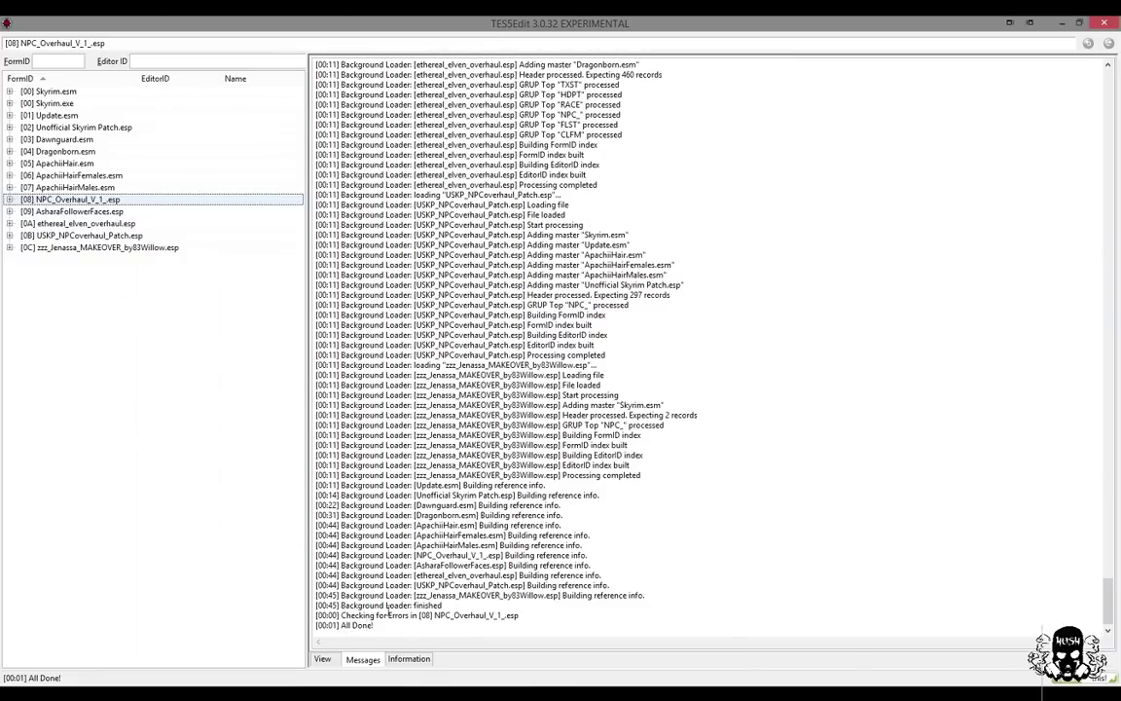
# - Check AsharaFollowerFaces.esp, ethereal_elven_overhaul.esp, USKP_NPCoverhaul_Patch.esp and zzz_Jenassa_MAKEOVER_by83Willow.esp for errors
pyautogui.rightClick(45, 211)
pyautogui.click(95, 286)
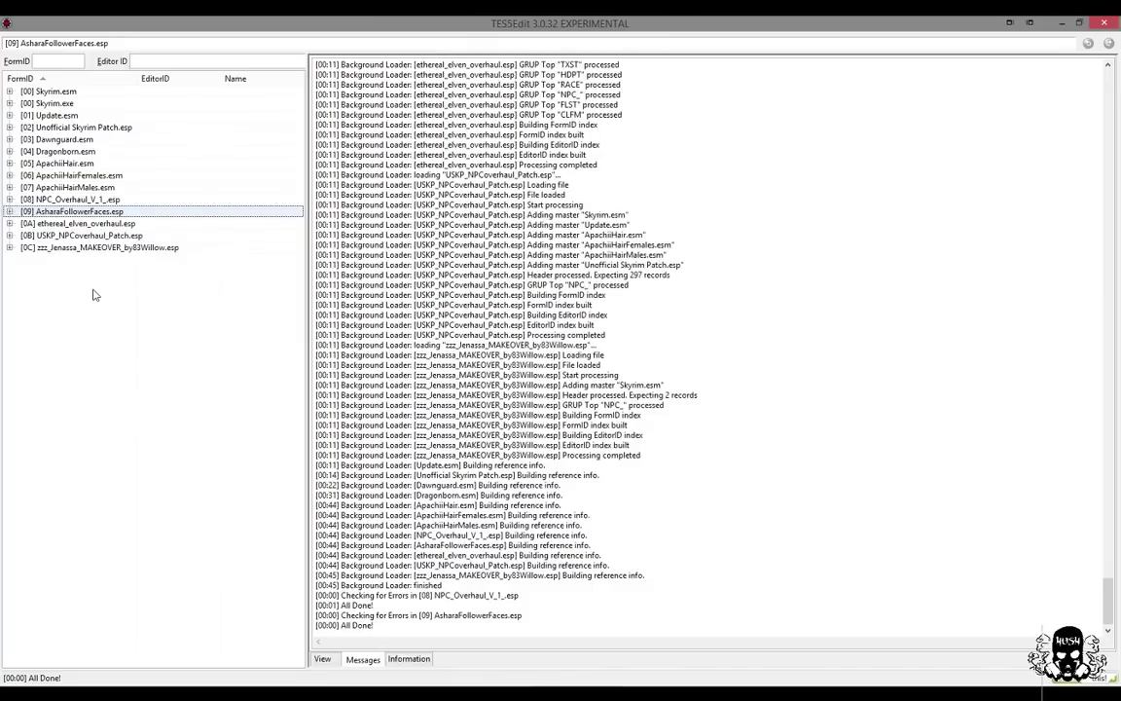
pyautogui.rightClick(70, 227)
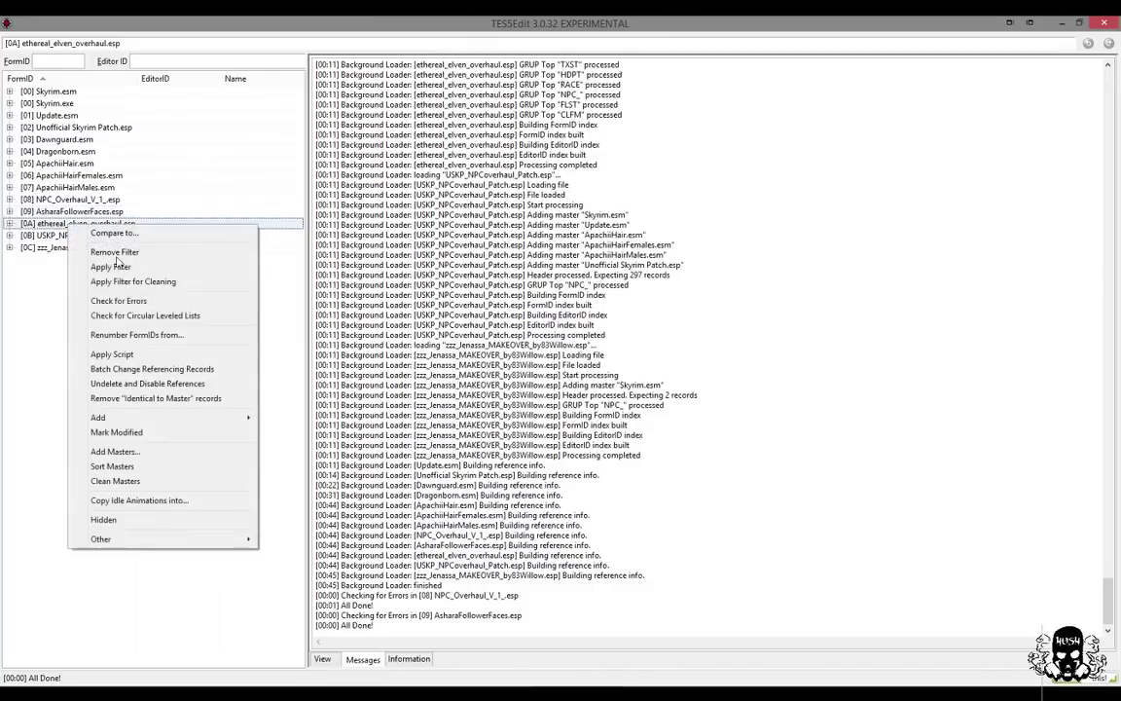
pyautogui.click(108, 304)
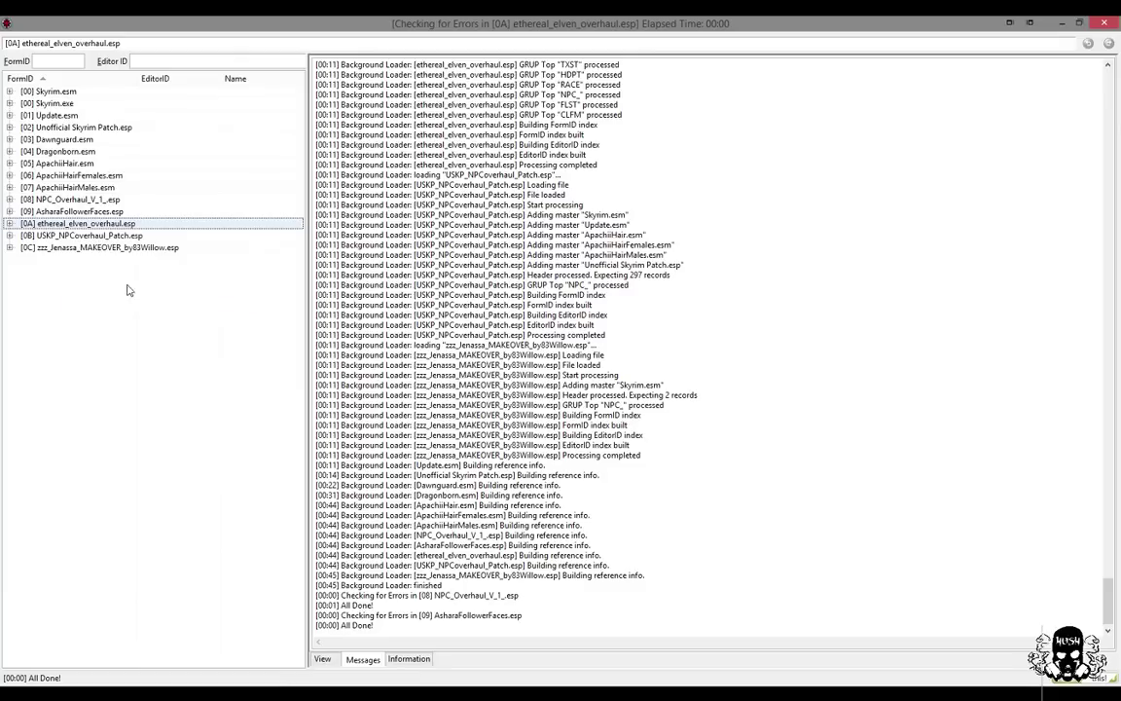
pyautogui.rightClick(86, 237)
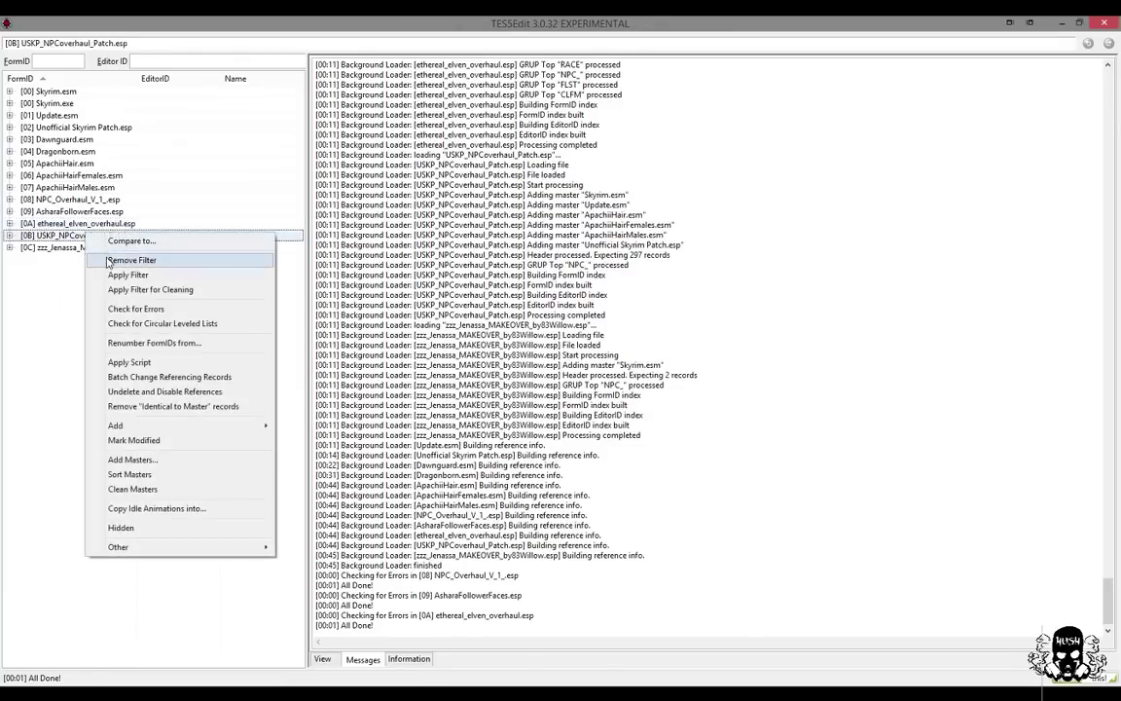
pyautogui.click(109, 305)
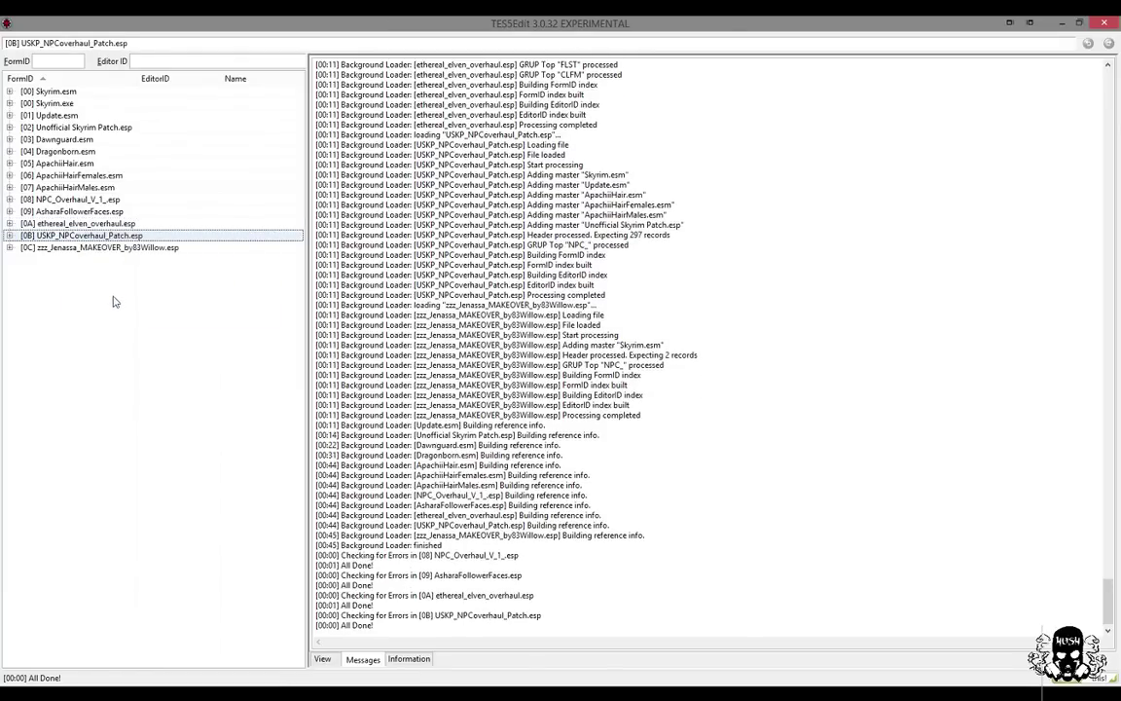
pyautogui.rightClick(90, 249)
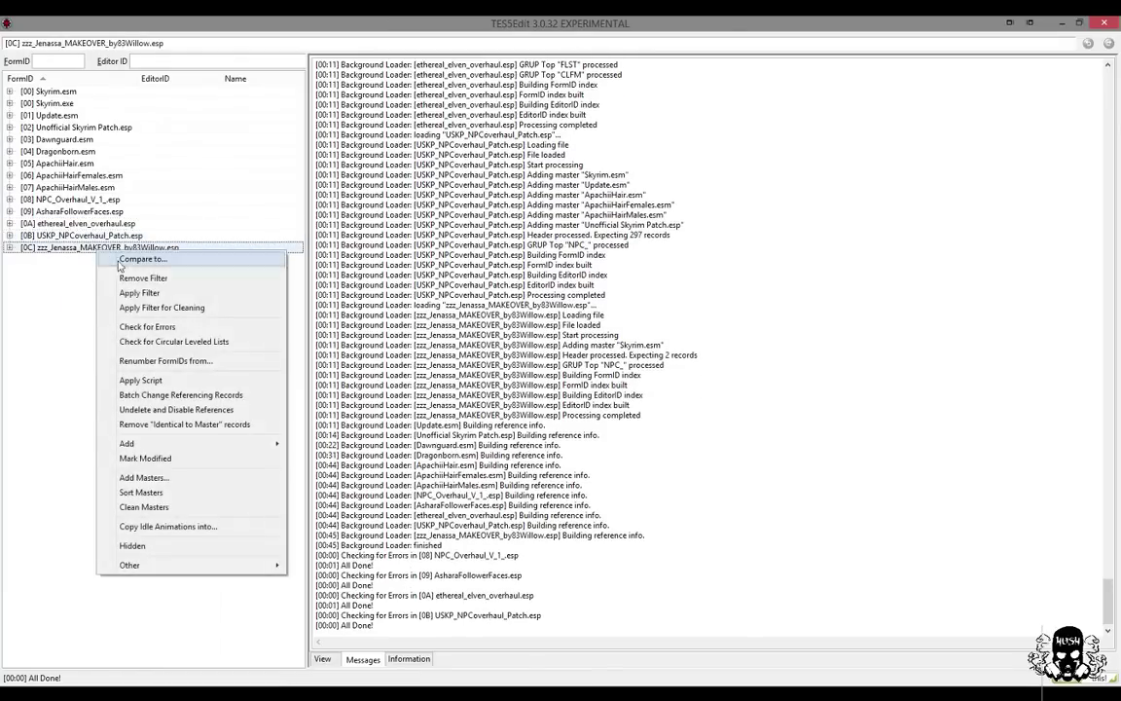
pyautogui.click(133, 325)
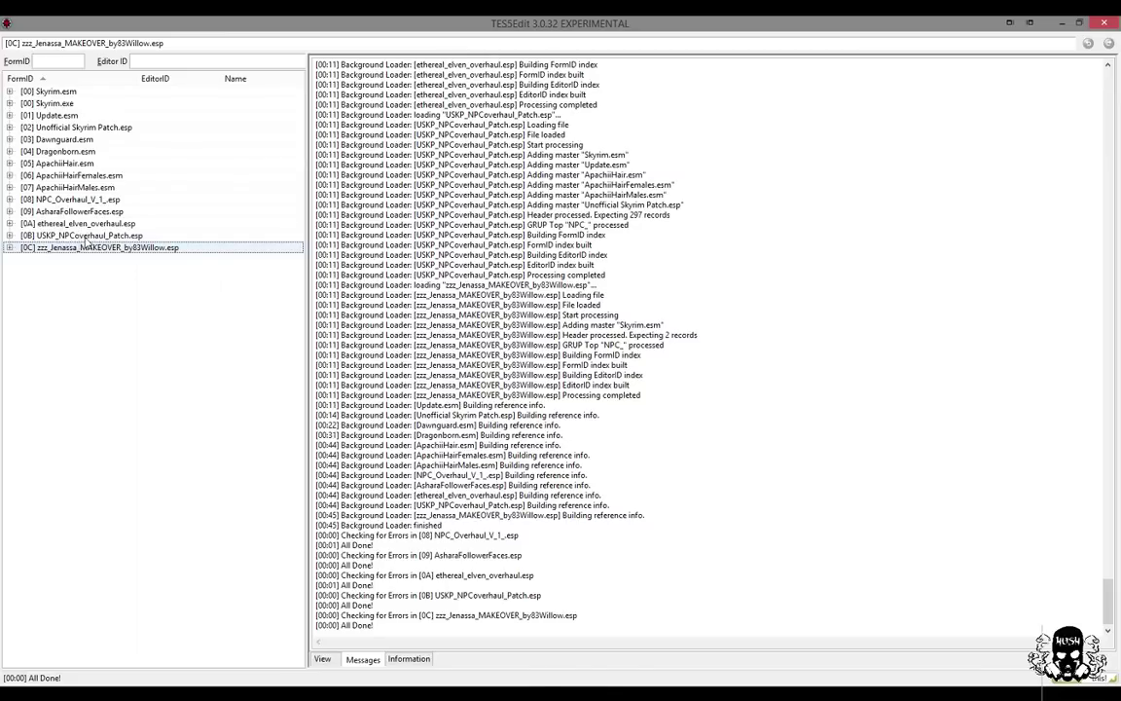
# - Select the five plugins from NPC_Overhaul_V_1_.esp through zzz_Jenassa_MAKEOVER_by83Willow.esp and run the Merge plugins v1.65 script on them
pyautogui.press('Up')
pyautogui.press('Up')
pyautogui.press('Up')
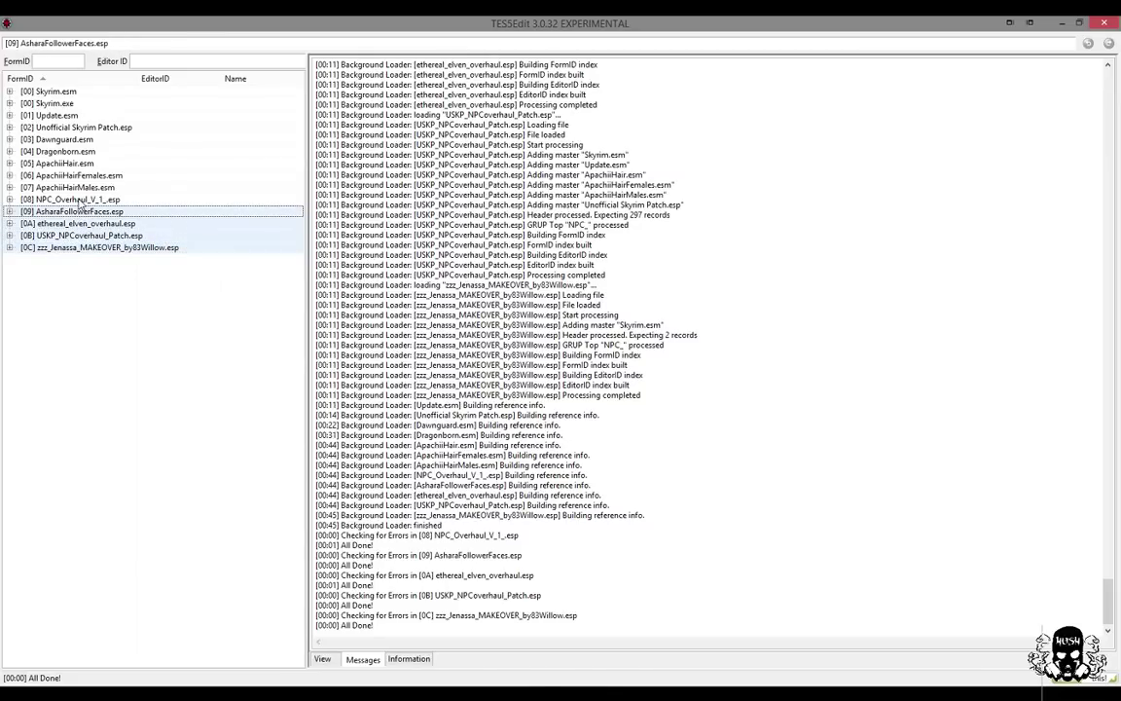
pyautogui.press('Up')
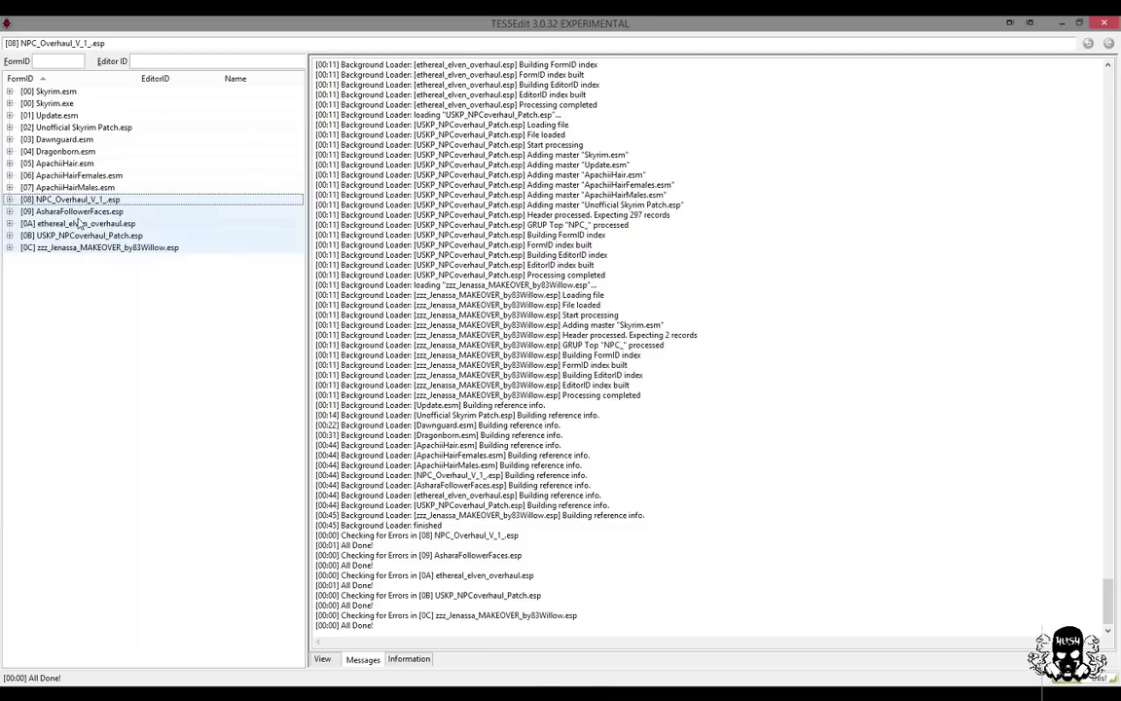
pyautogui.rightClick(80, 223)
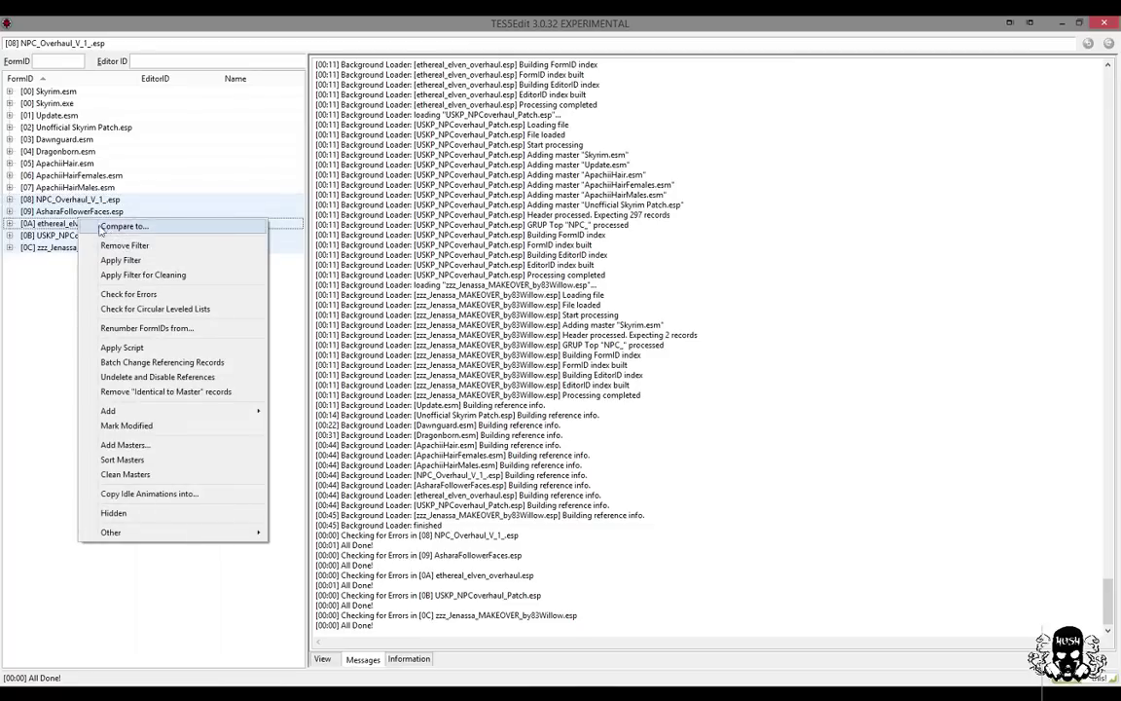
pyautogui.click(136, 350)
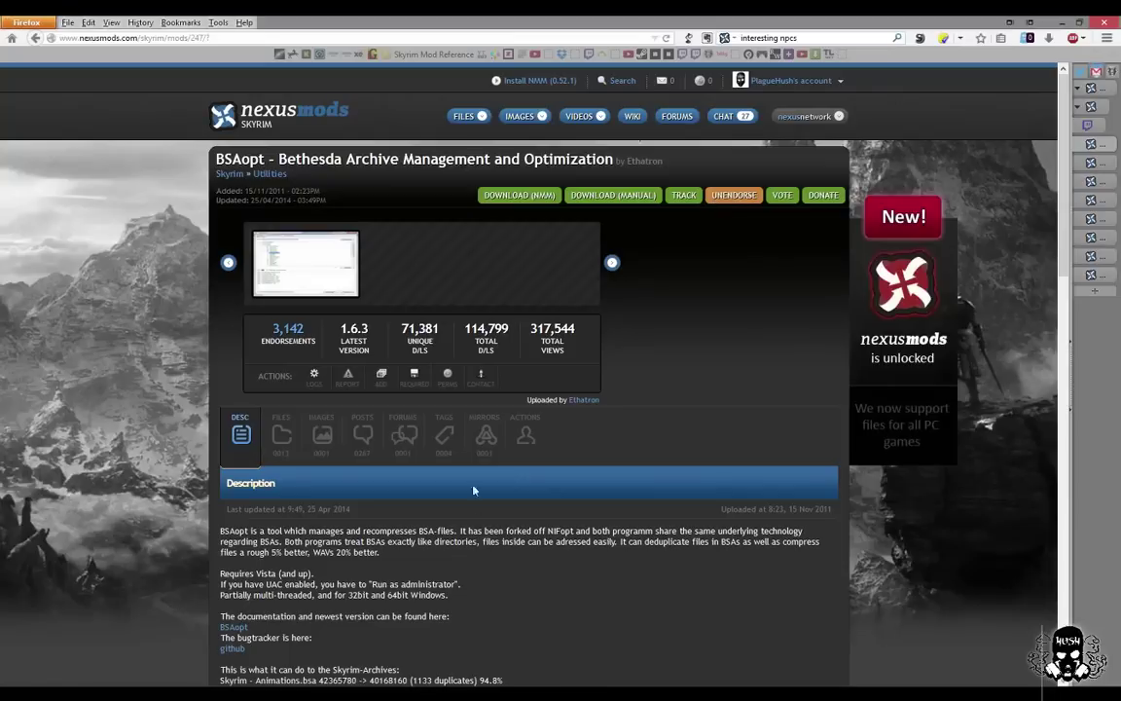
pyautogui.click(1056, 162)
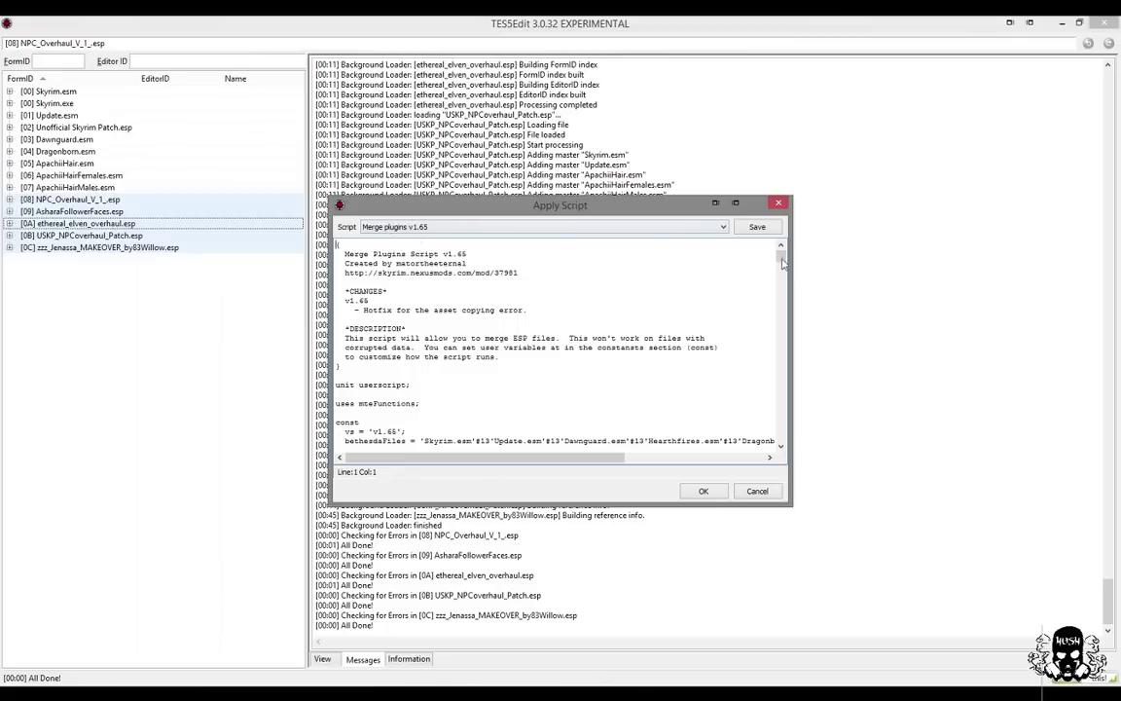
pyautogui.click(633, 227)
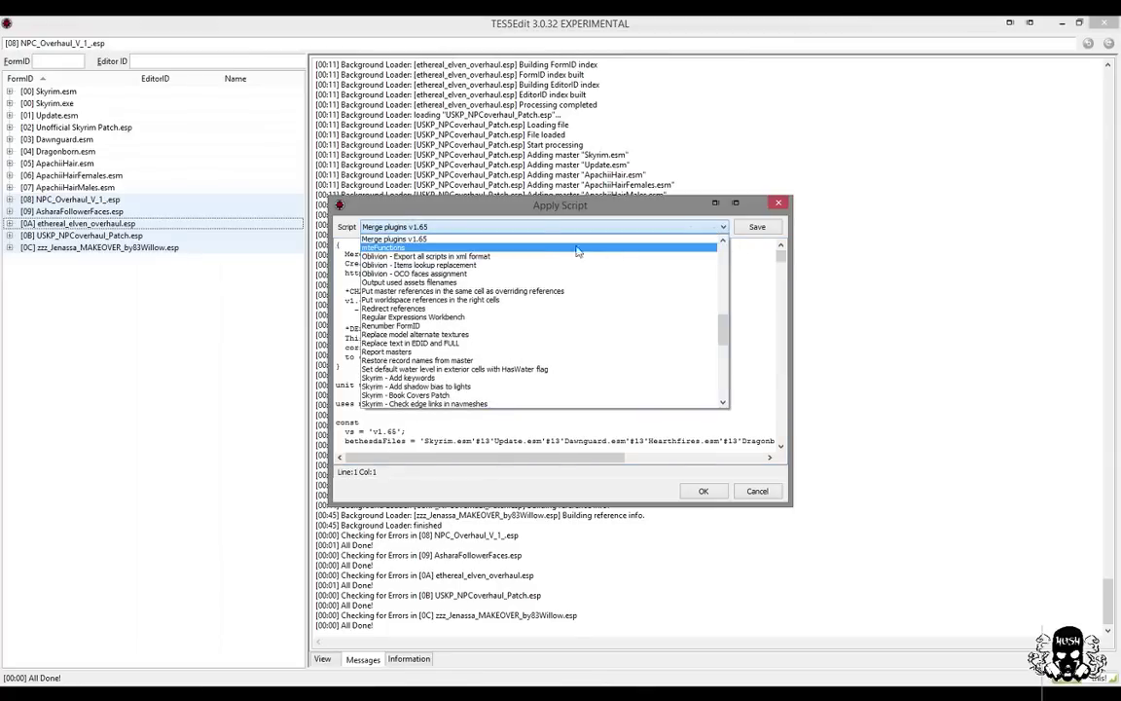
pyautogui.click(450, 239)
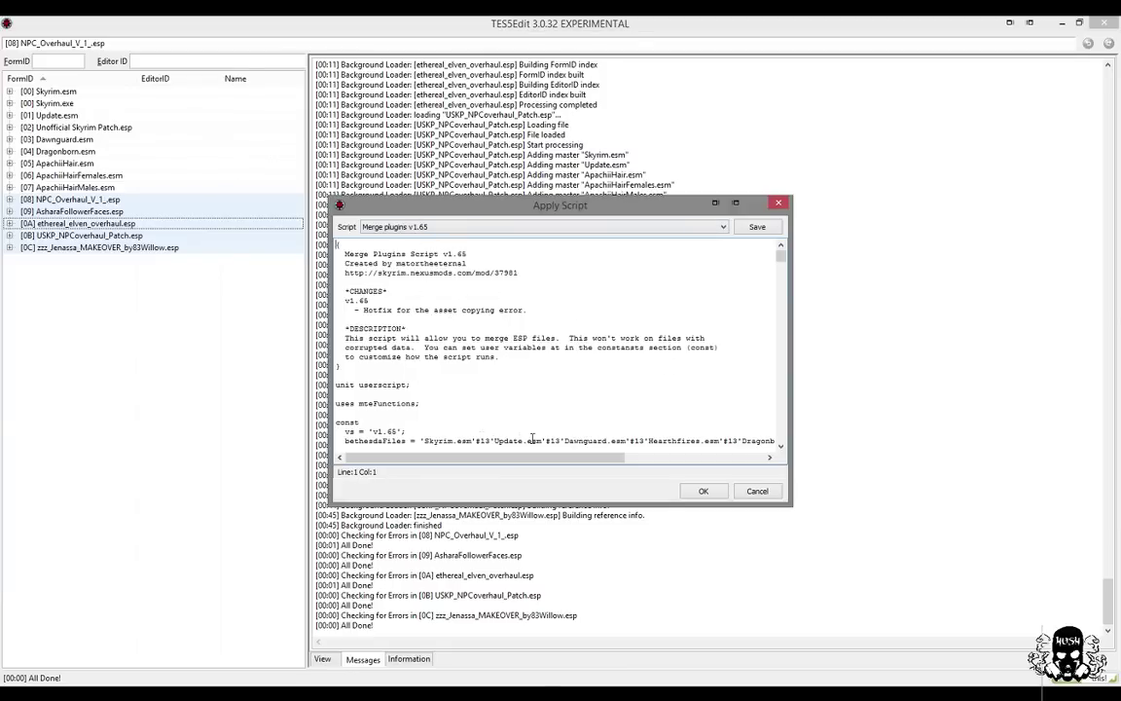
pyautogui.click(704, 491)
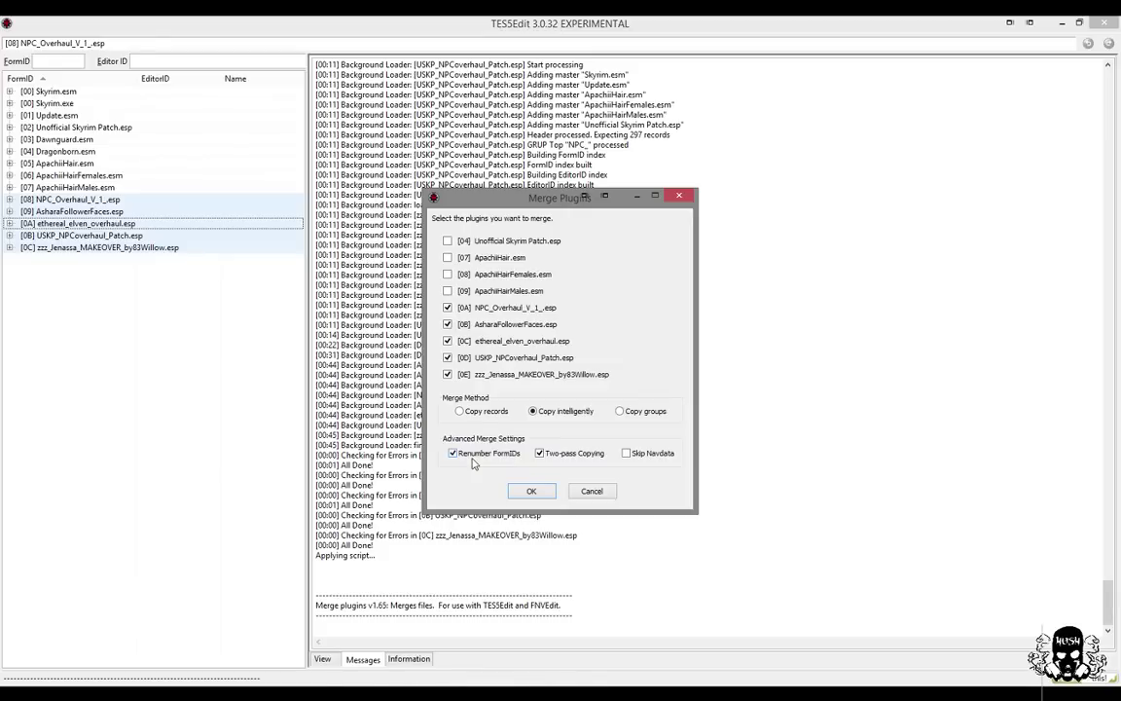
# - Toggle Renumber FormIDs in the advanced merge settings, accept the settings and choose to merge into a new file
pyautogui.click(454, 454)
pyautogui.click(530, 493)
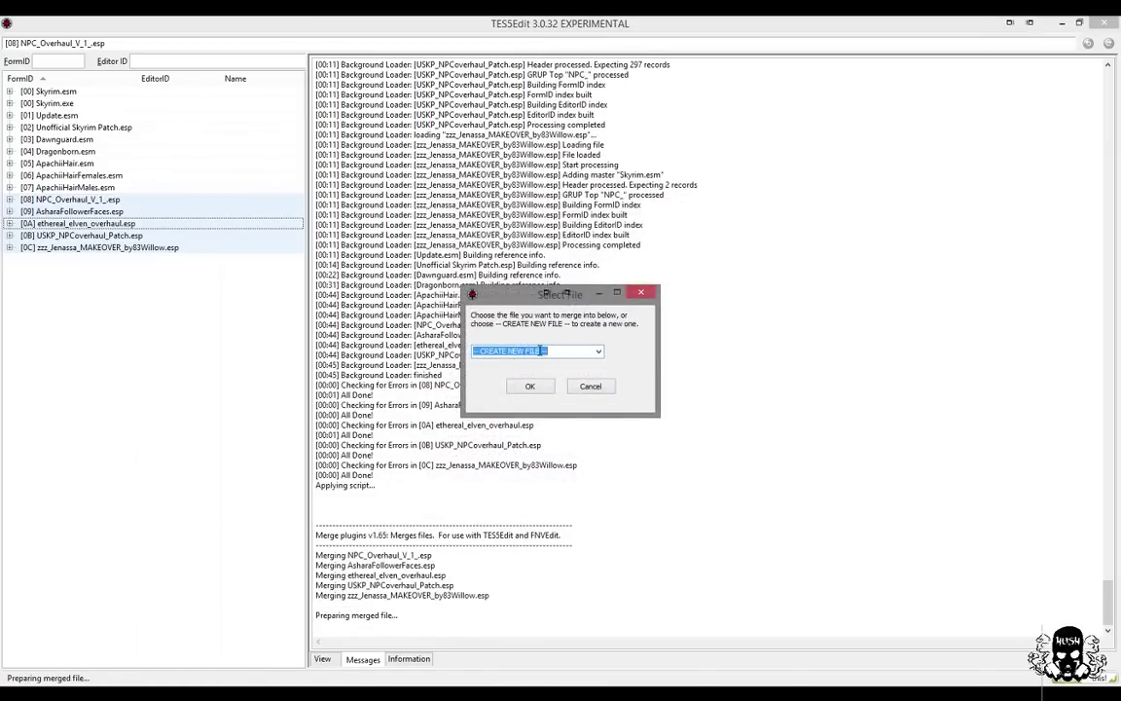
pyautogui.click(599, 353)
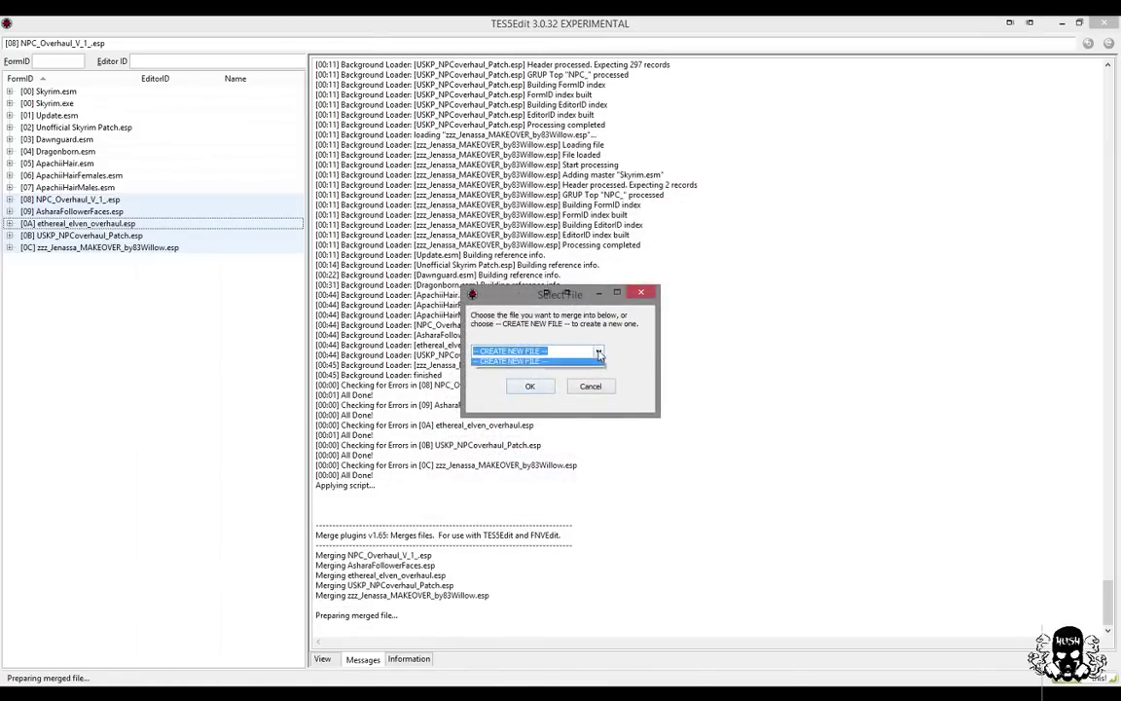
pyautogui.click(478, 362)
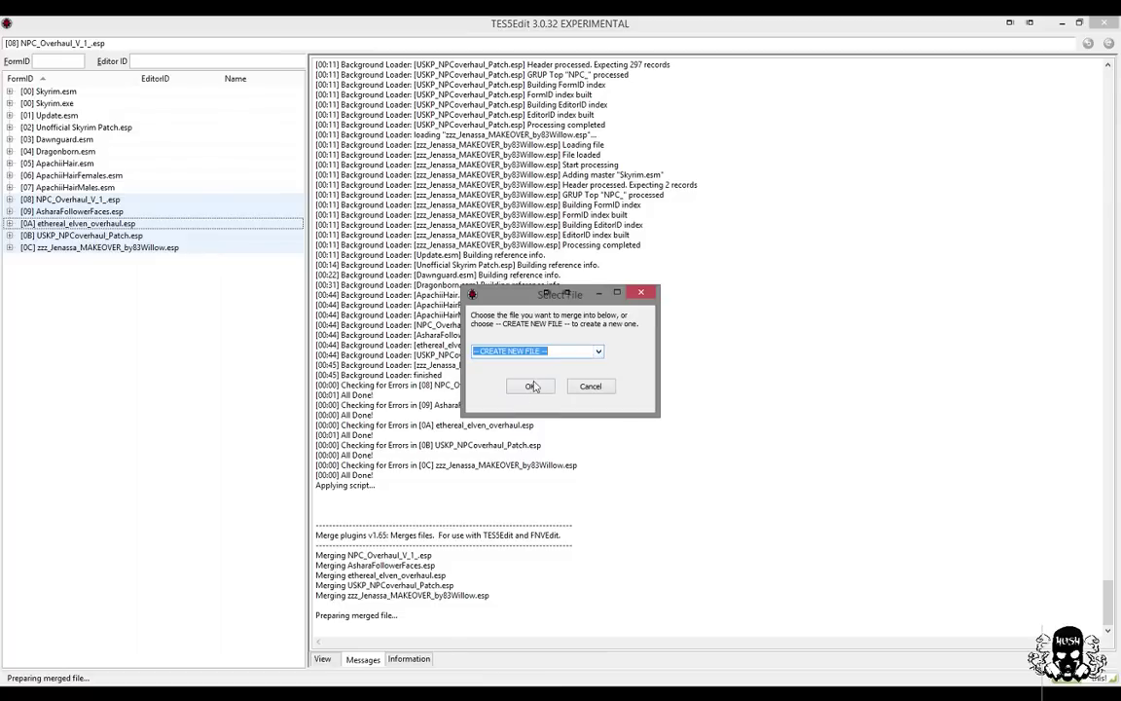
pyautogui.click(531, 386)
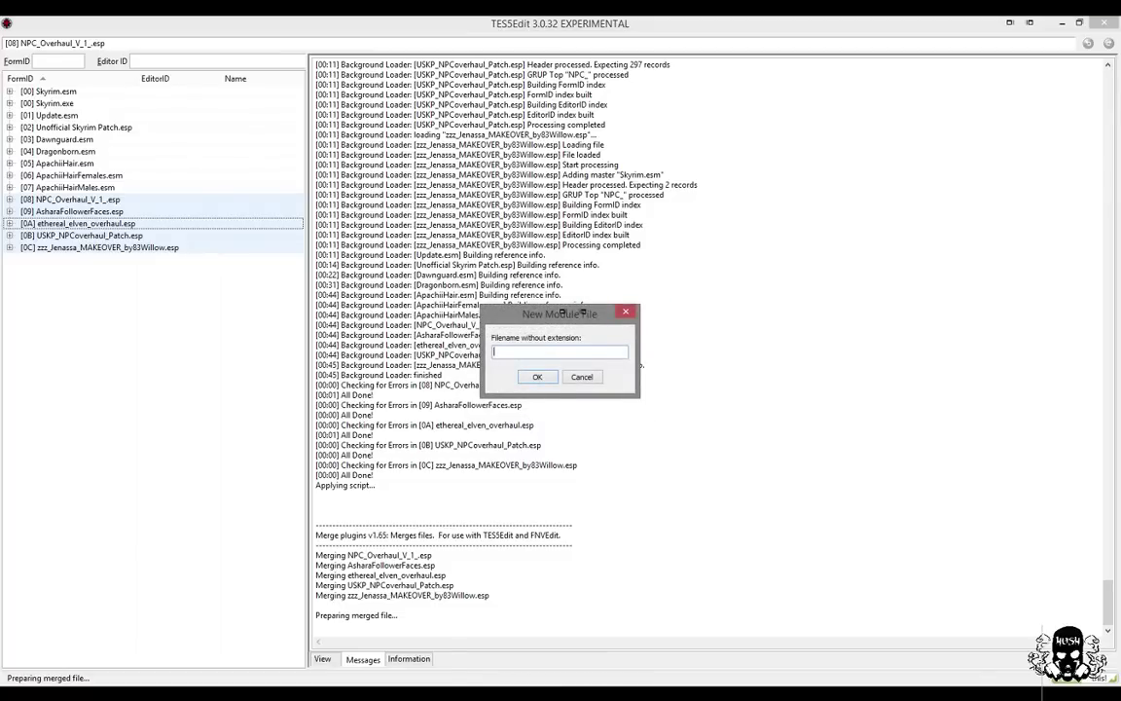
# - Name the new module file Merged Vanilla NPC Overhaul Mod Pack, run the merge and select the merged plugin
pyautogui.write('Merged Vanilla NPC Overhaul Mod Pack')
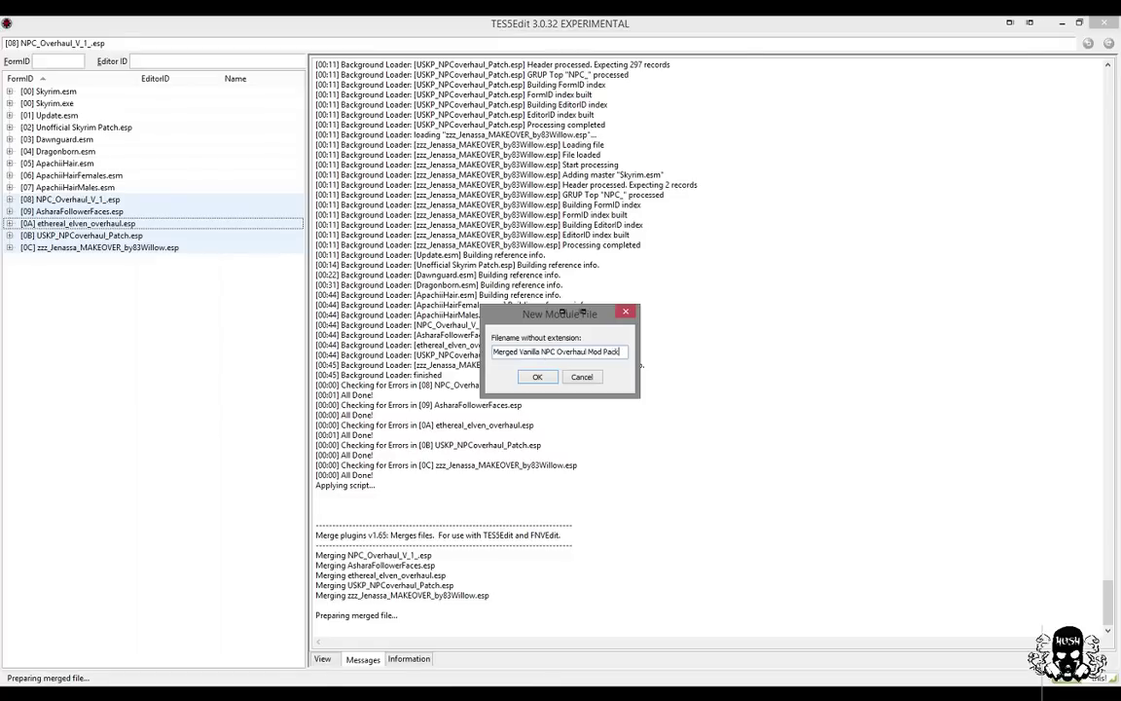
pyautogui.click(538, 378)
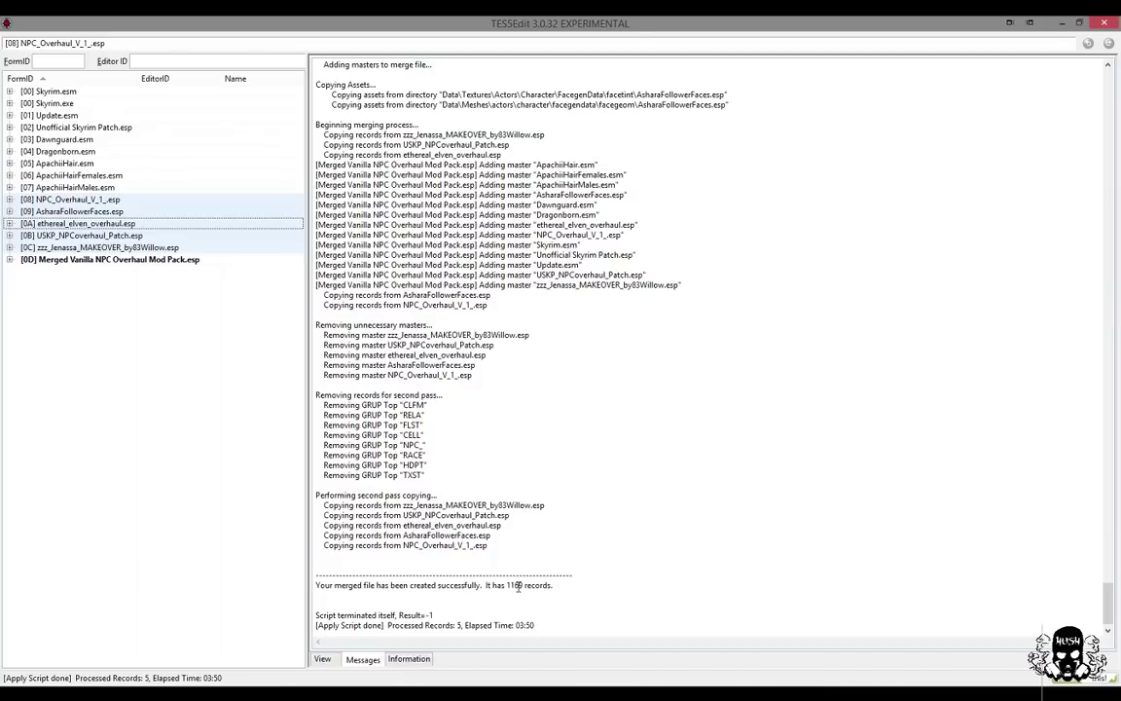
pyautogui.click(110, 260)
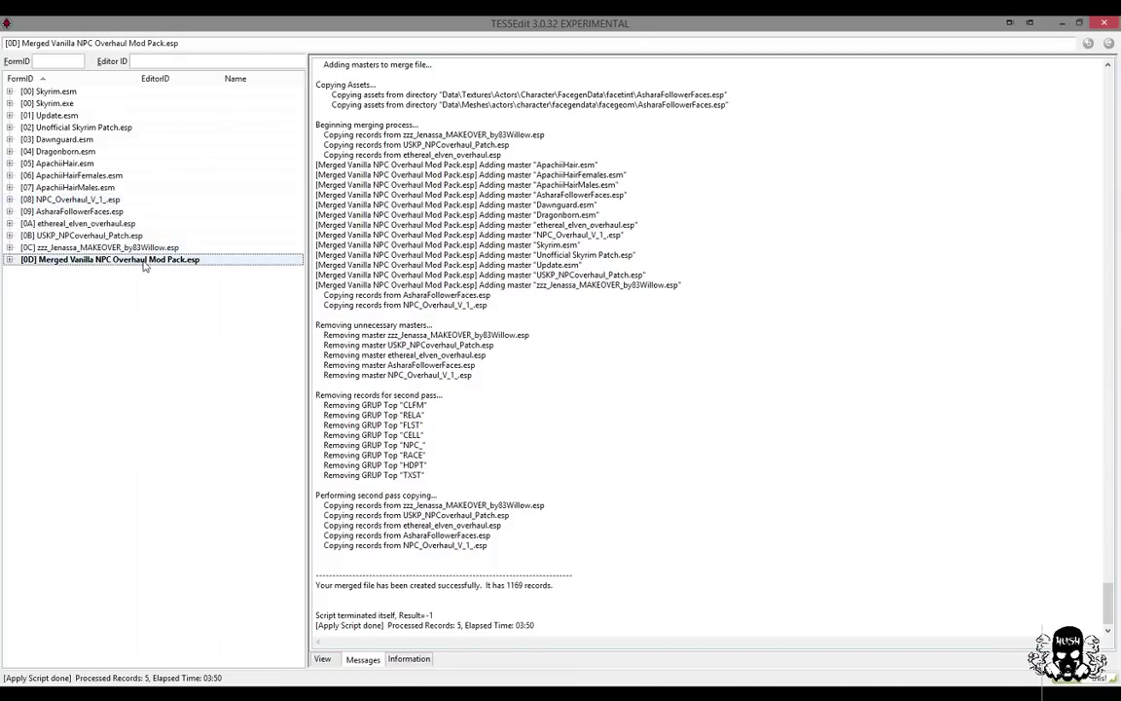
# - Check Merged Vanilla NPC Overhaul Mod Pack.esp for errors, and exit the editor while saving that plugin with plugin backup enabled
pyautogui.rightClick(117, 261)
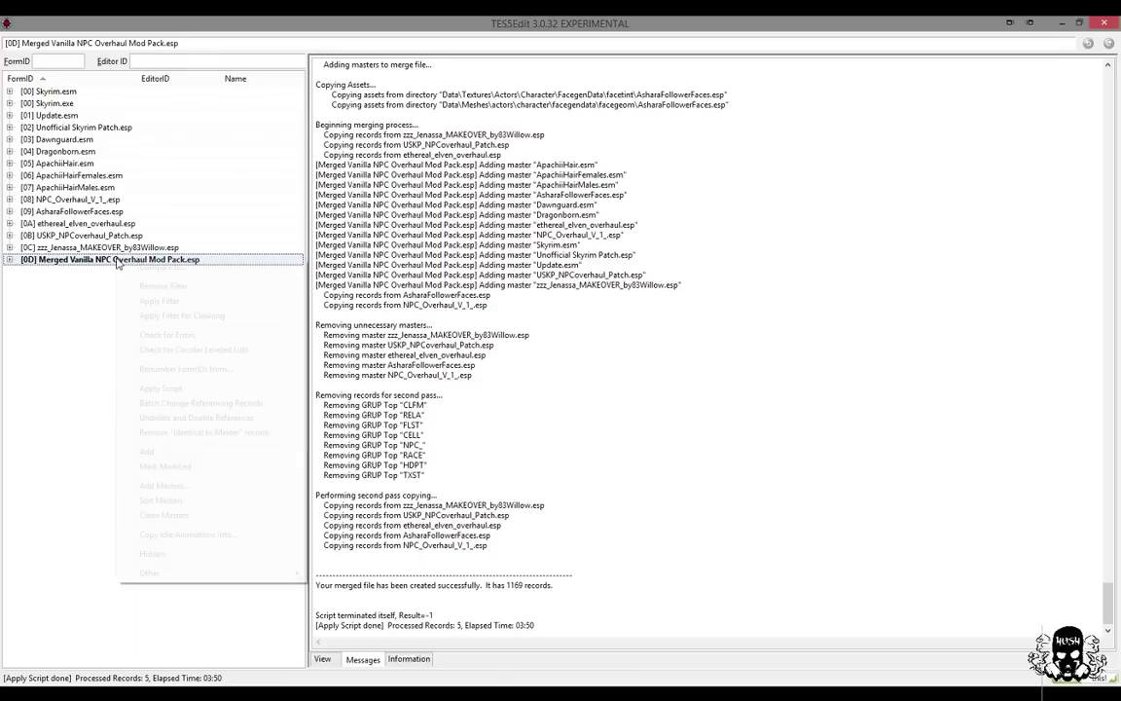
pyautogui.click(154, 335)
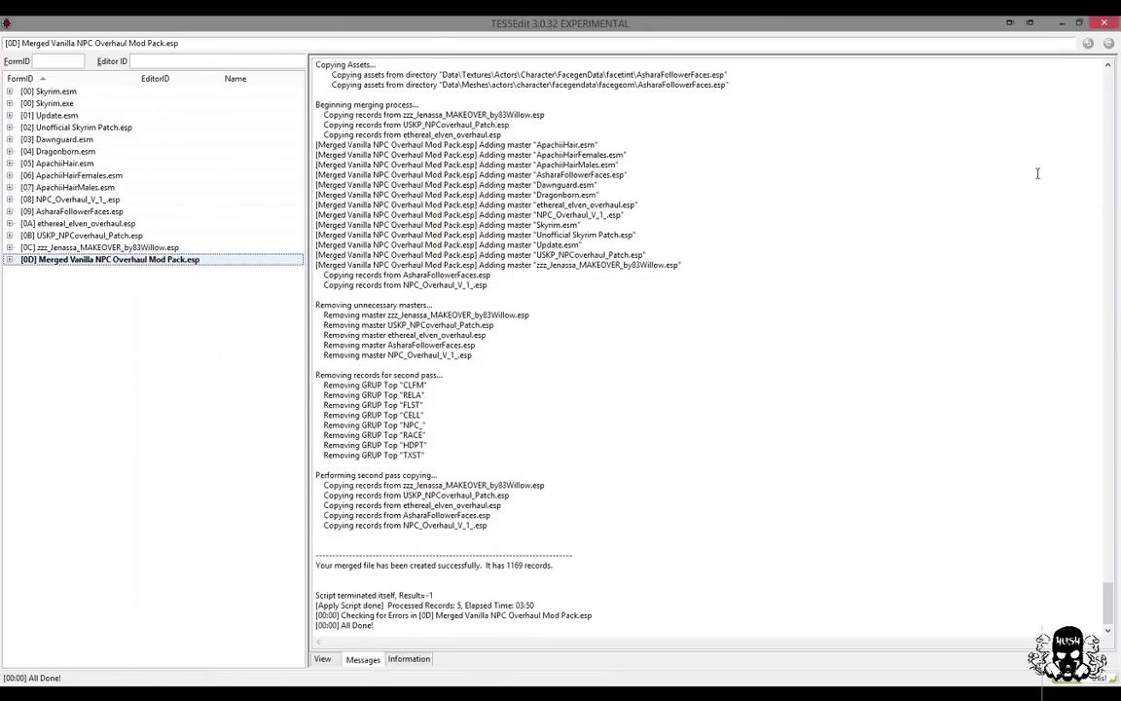
pyautogui.click(1105, 24)
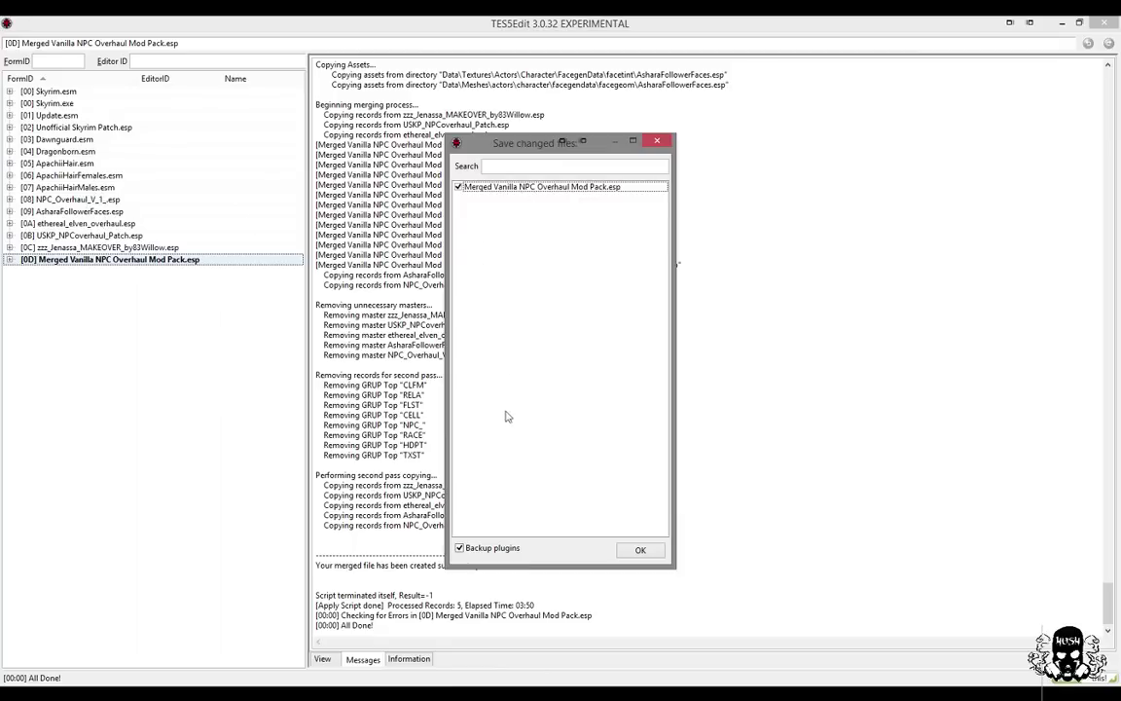
pyautogui.rightClick(515, 191)
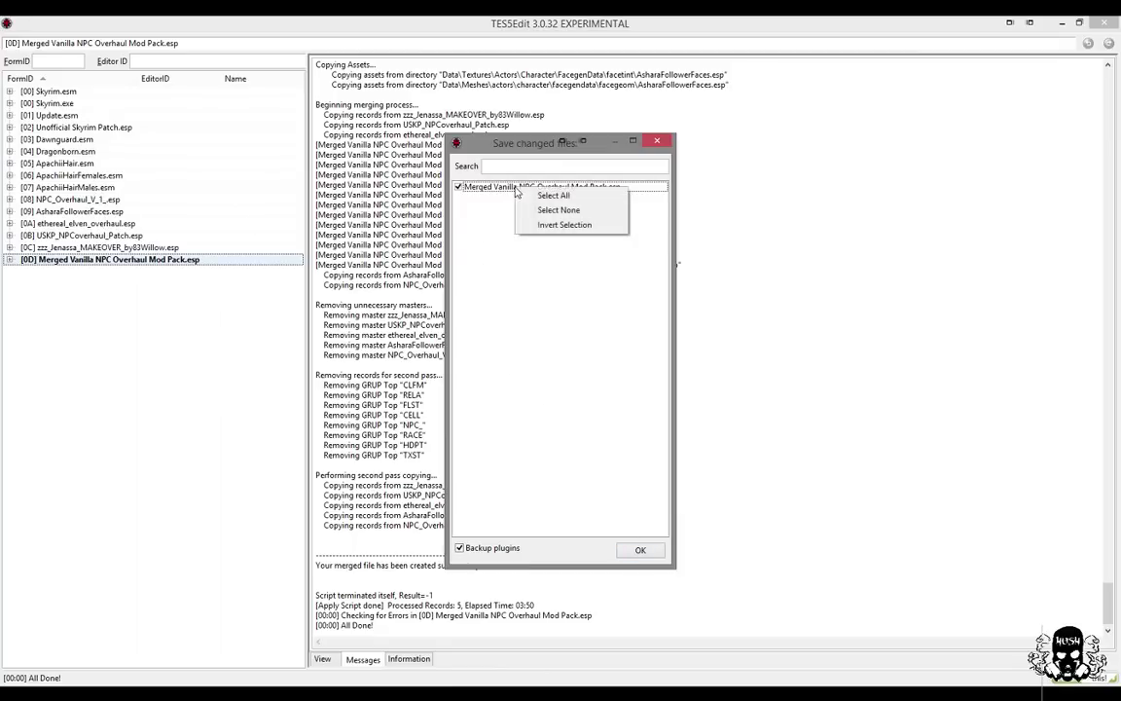
pyautogui.click(553, 210)
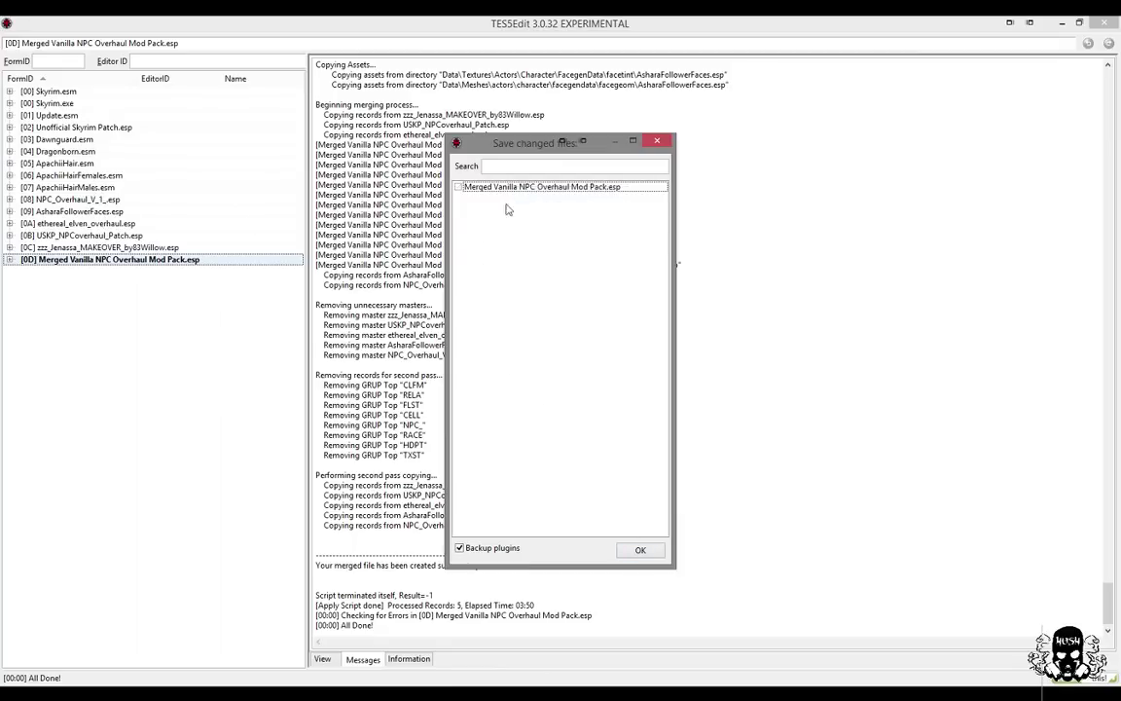
pyautogui.click(459, 187)
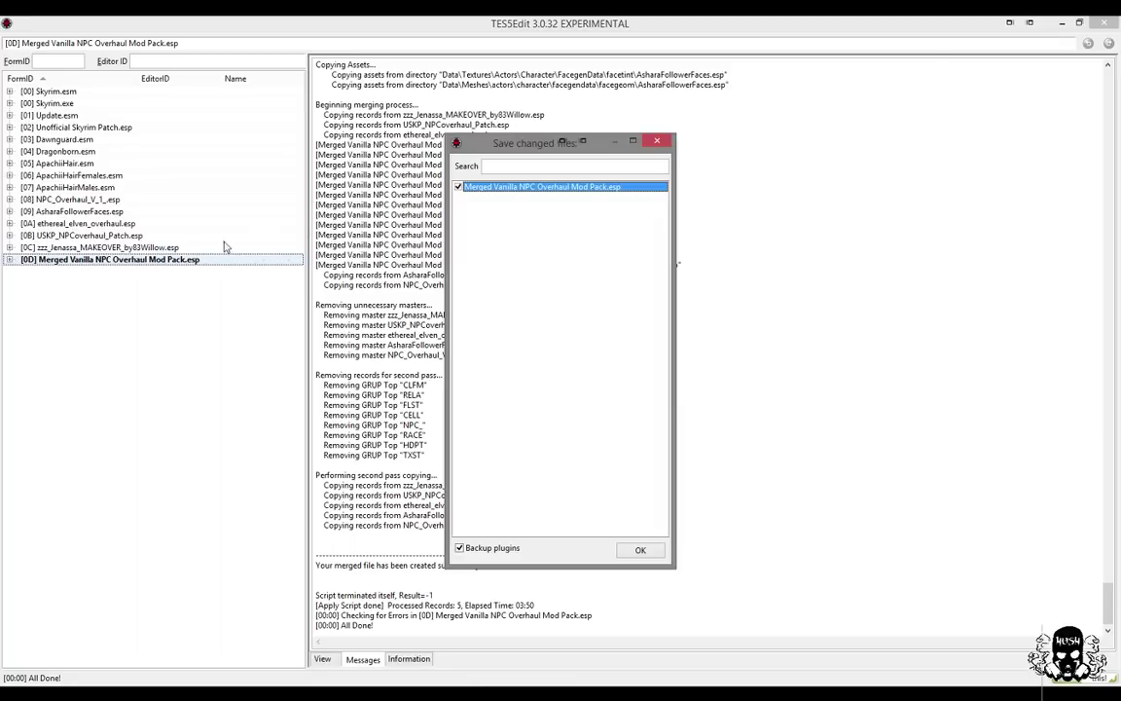
pyautogui.click(640, 551)
# - Switch to File Explorer at the actual Skyrim Data folder and select Merged Vanilla NPC Overhaul Mod Pack.esp
pyautogui.hotkey('alt', 'Tab')
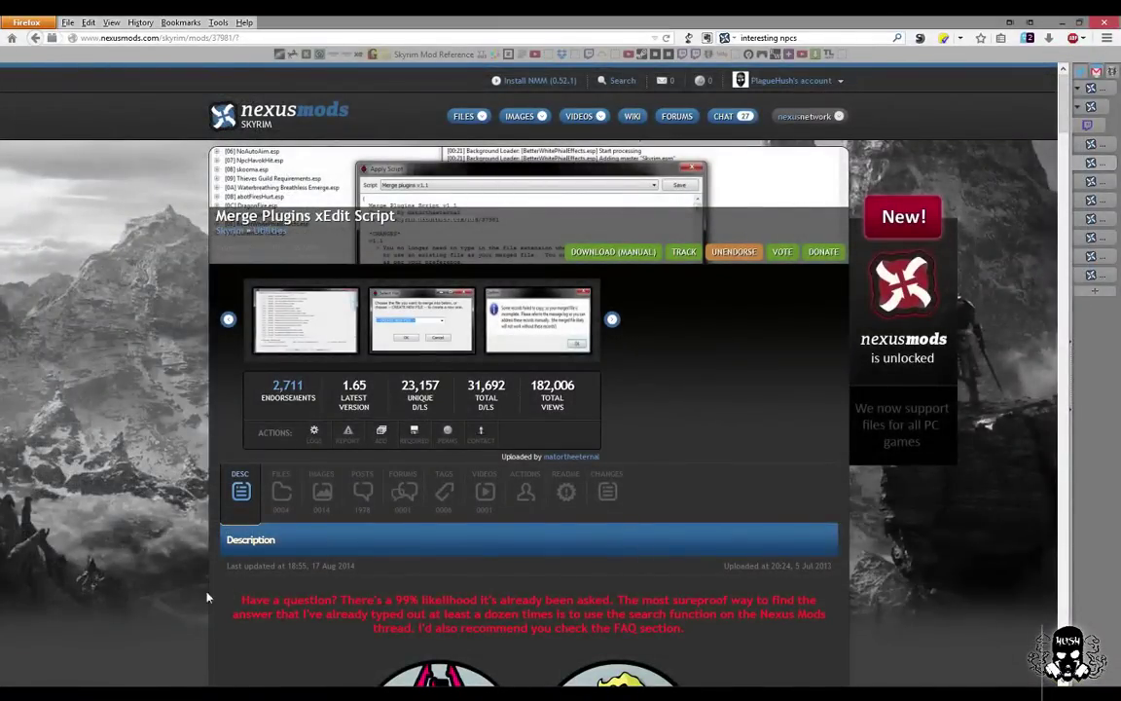
pyautogui.click(142, 691)
pyautogui.moveTo(134, 684)
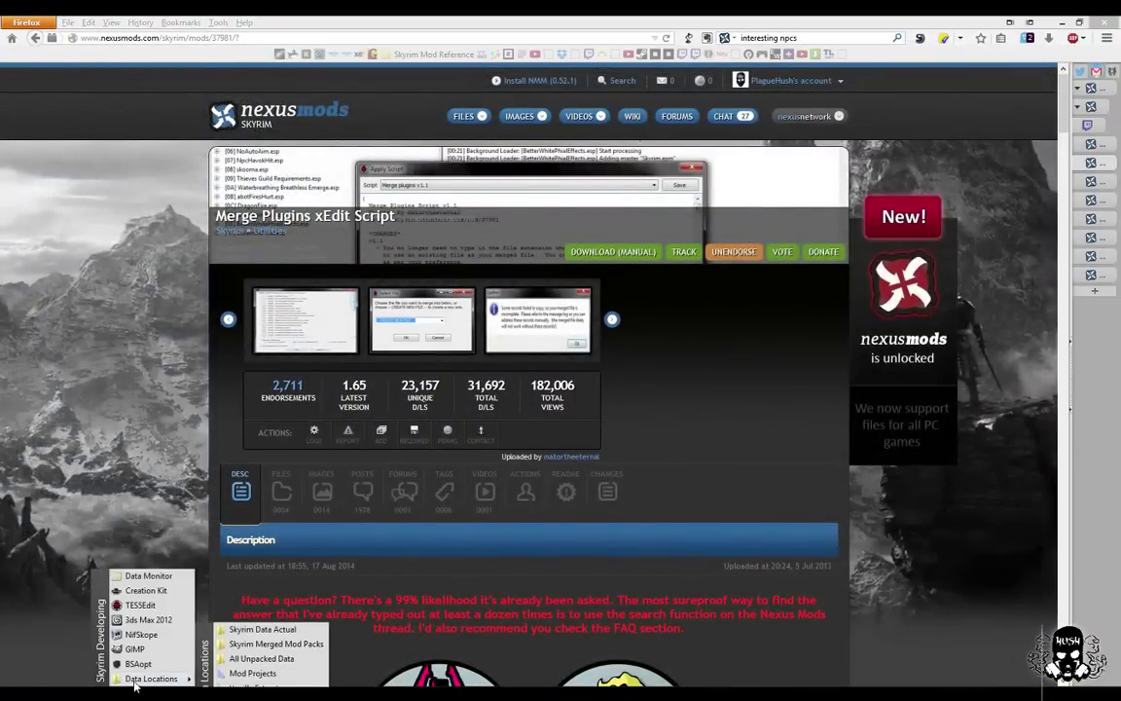
pyautogui.click(255, 629)
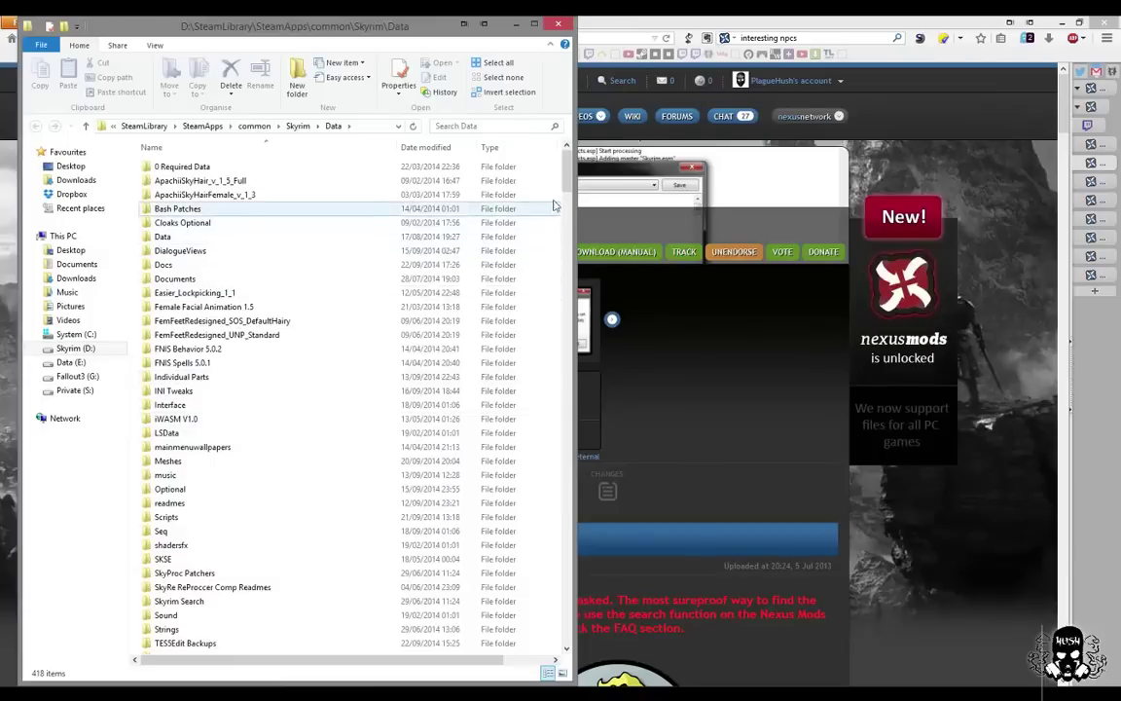
pyautogui.moveTo(567, 168); pyautogui.dragTo(543, 446)
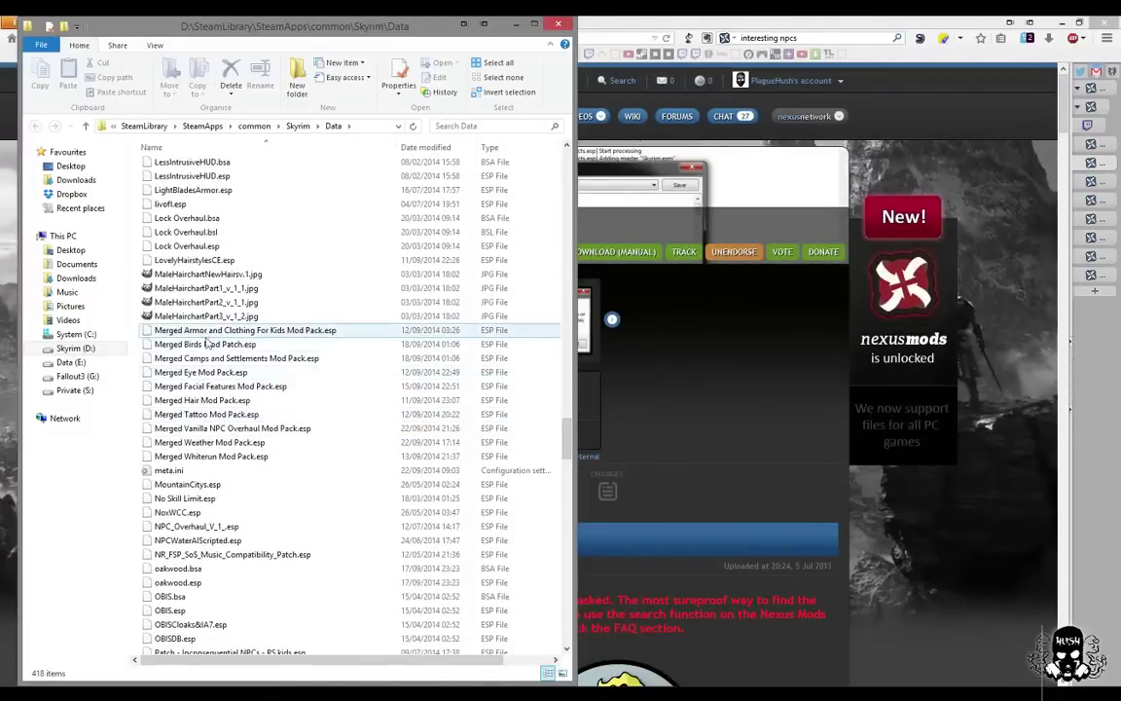
pyautogui.click(219, 429)
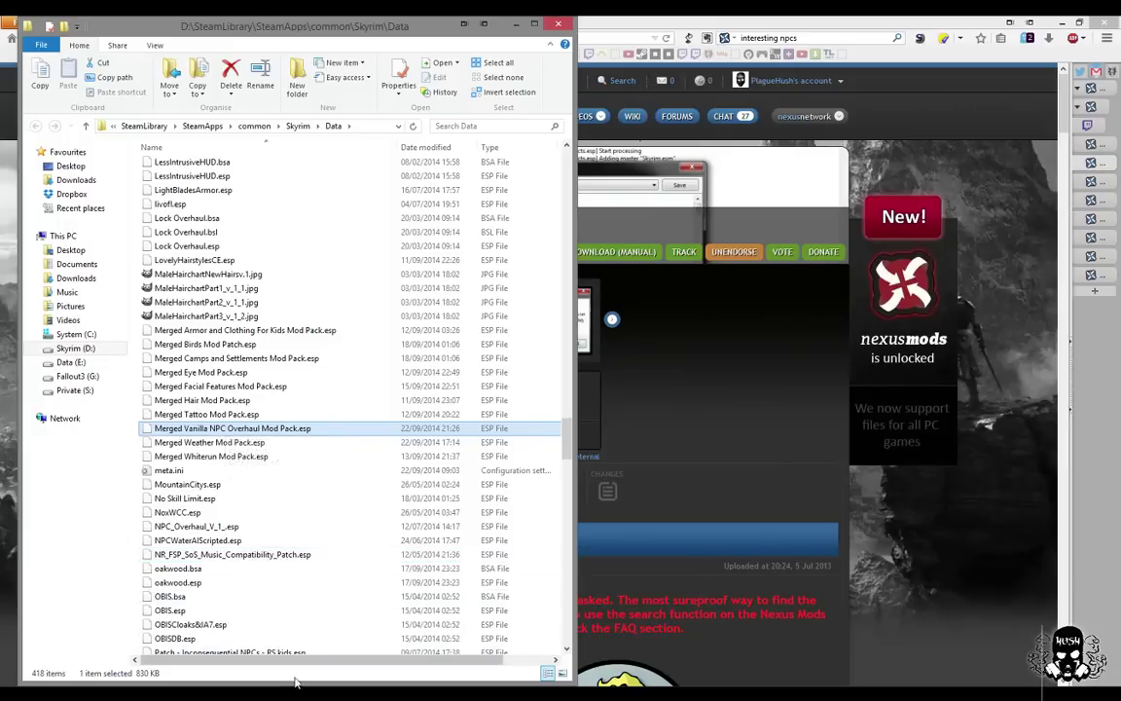
# - Bring up the open mod pack Source folder window and go to the Data folder inside Merged Vanilla NPC Overhaul Mod Pack
pyautogui.click(394, 581)
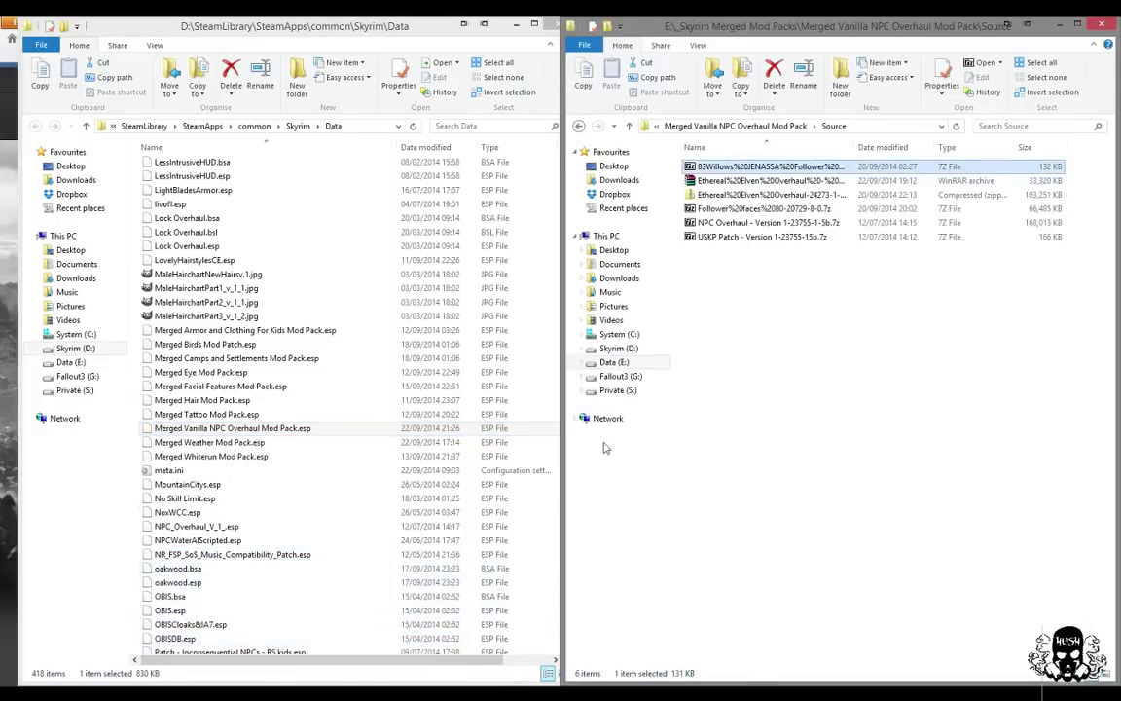
pyautogui.click(631, 127)
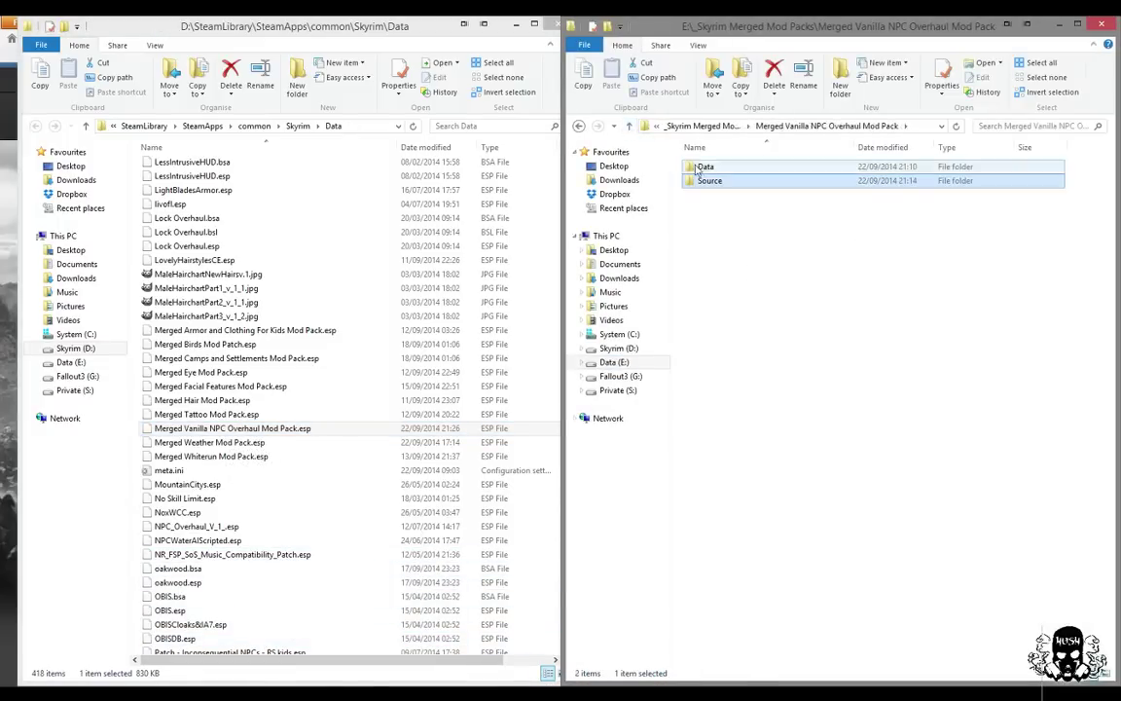
pyautogui.doubleClick(705, 167)
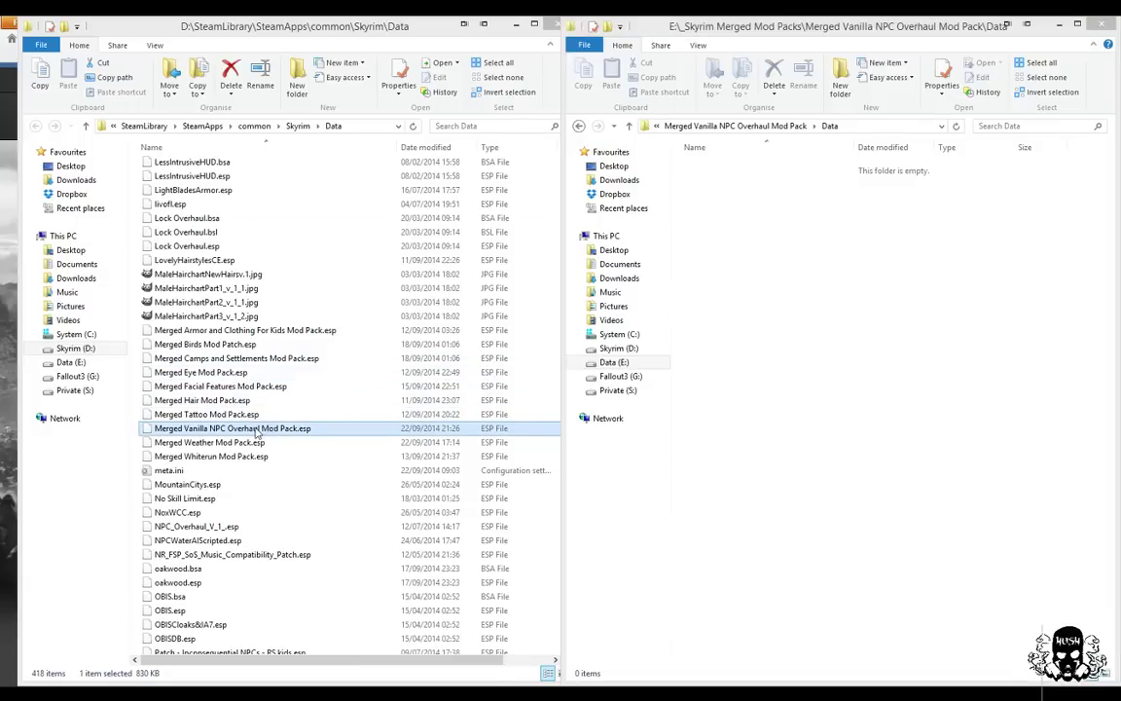
# - Move Merged Vanilla NPC Overhaul Mod Pack.esp from the Skyrim Data folder into the pack's Data folder, and close the Skyrim Data window
pyautogui.moveTo(258, 431); pyautogui.dragTo(916, 415)
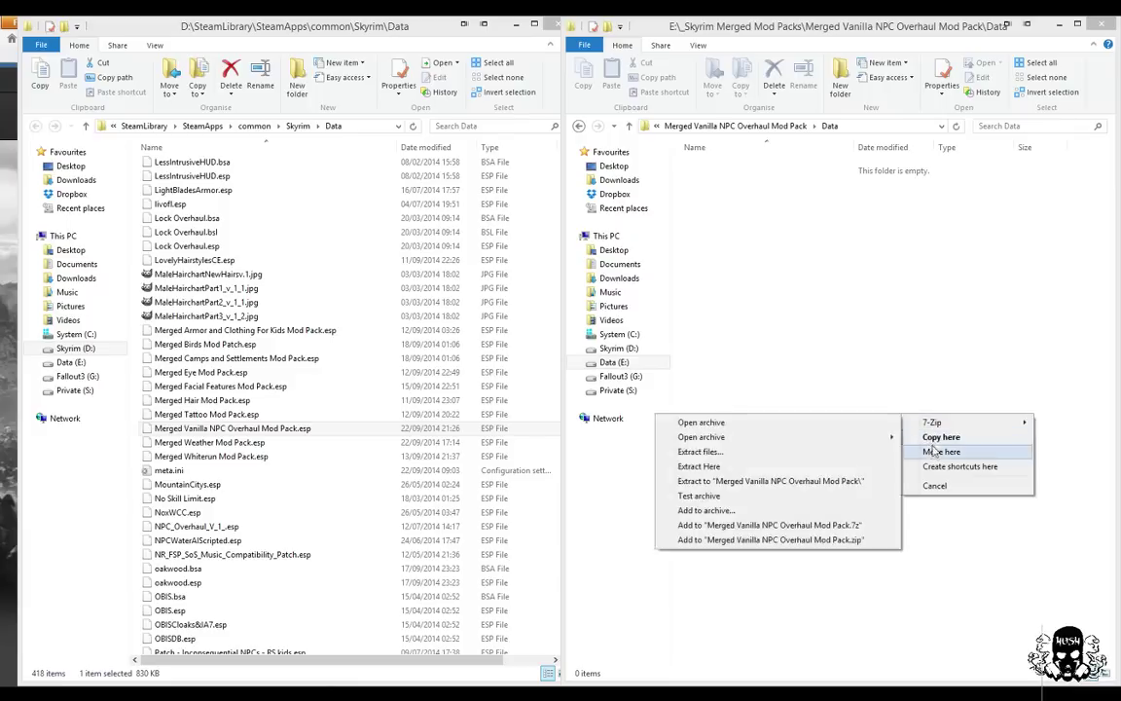
pyautogui.click(930, 452)
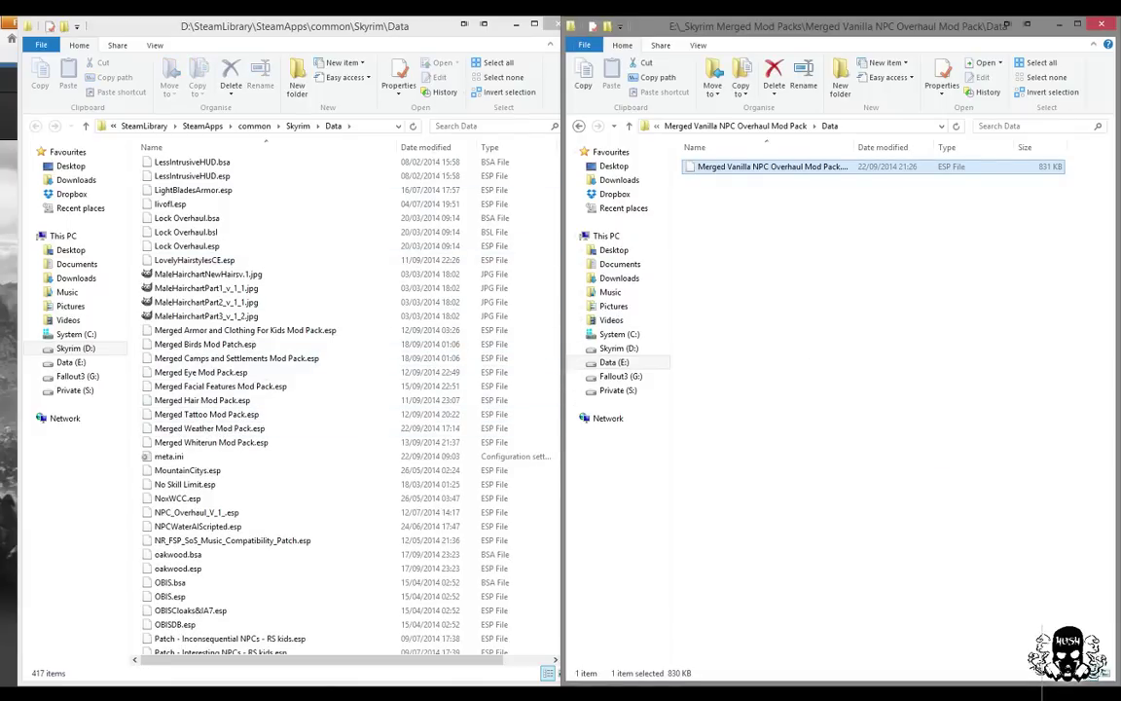
pyautogui.moveTo(409, 29); pyautogui.dragTo(391, 29)
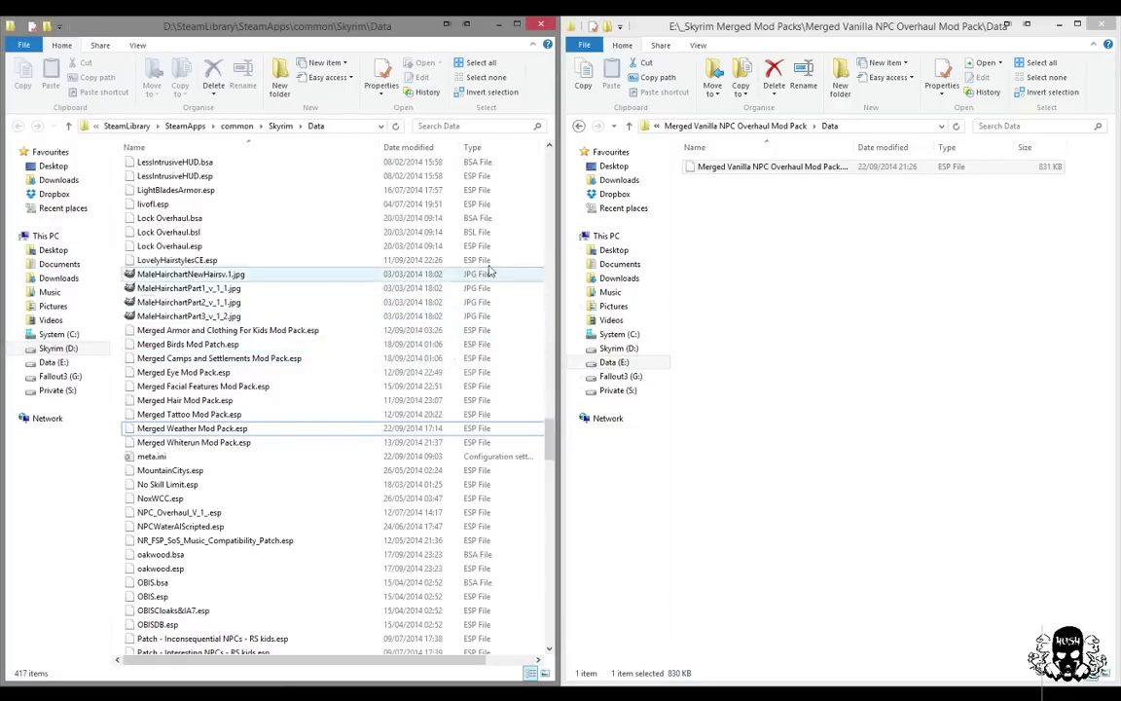
pyautogui.click(546, 26)
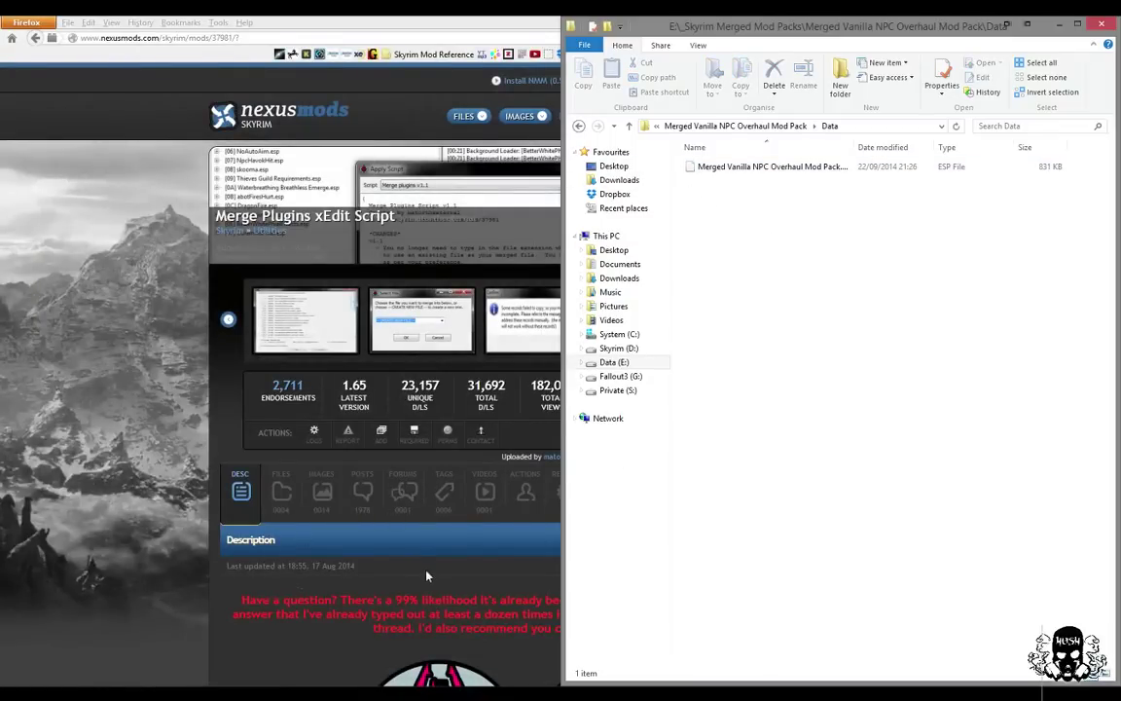
# - Launch BSAopt and bring up its Nexus Mods page in the browser
pyautogui.click(153, 567)
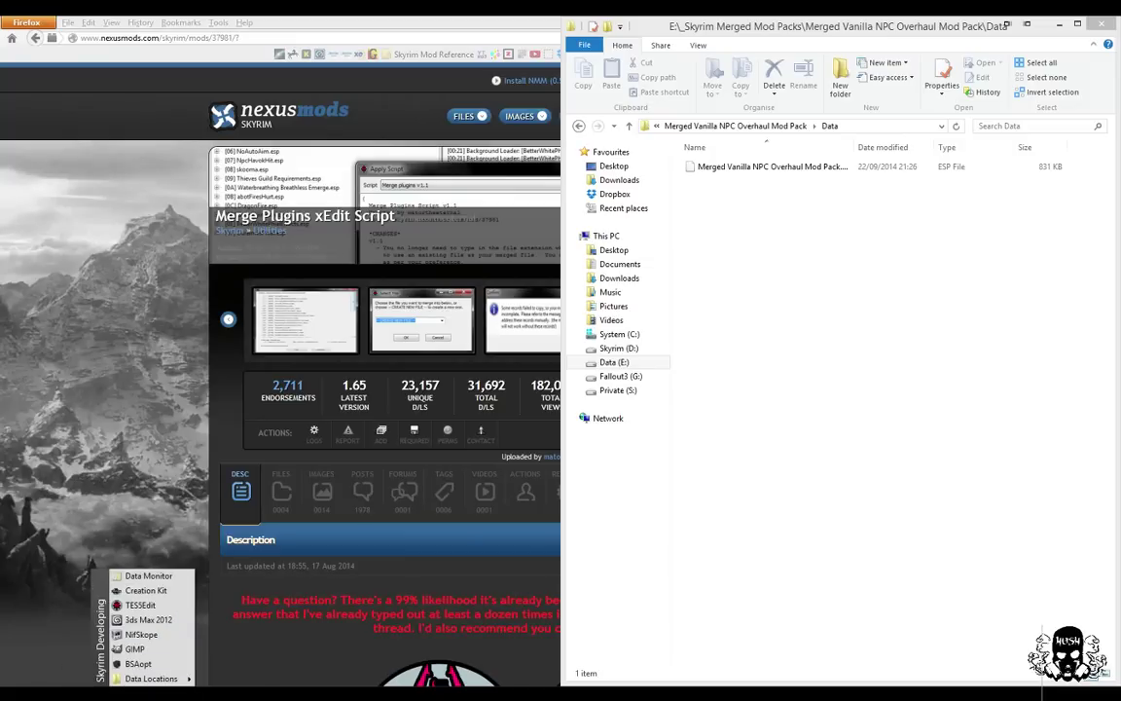
pyautogui.click(139, 663)
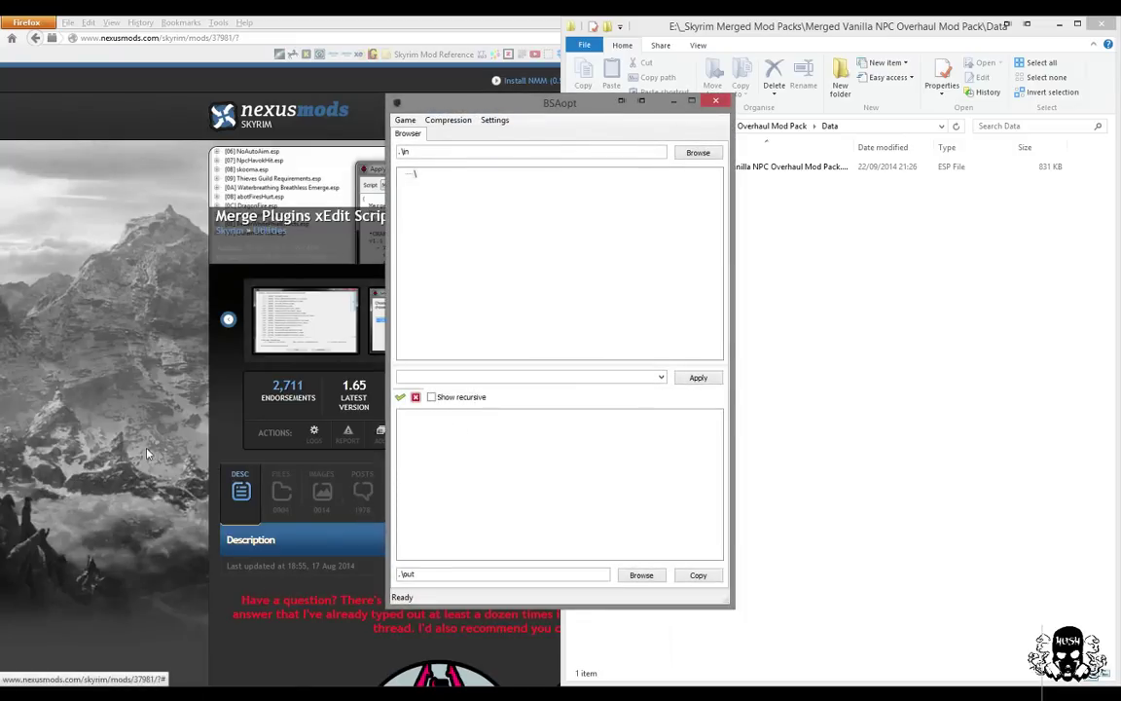
pyautogui.click(128, 402)
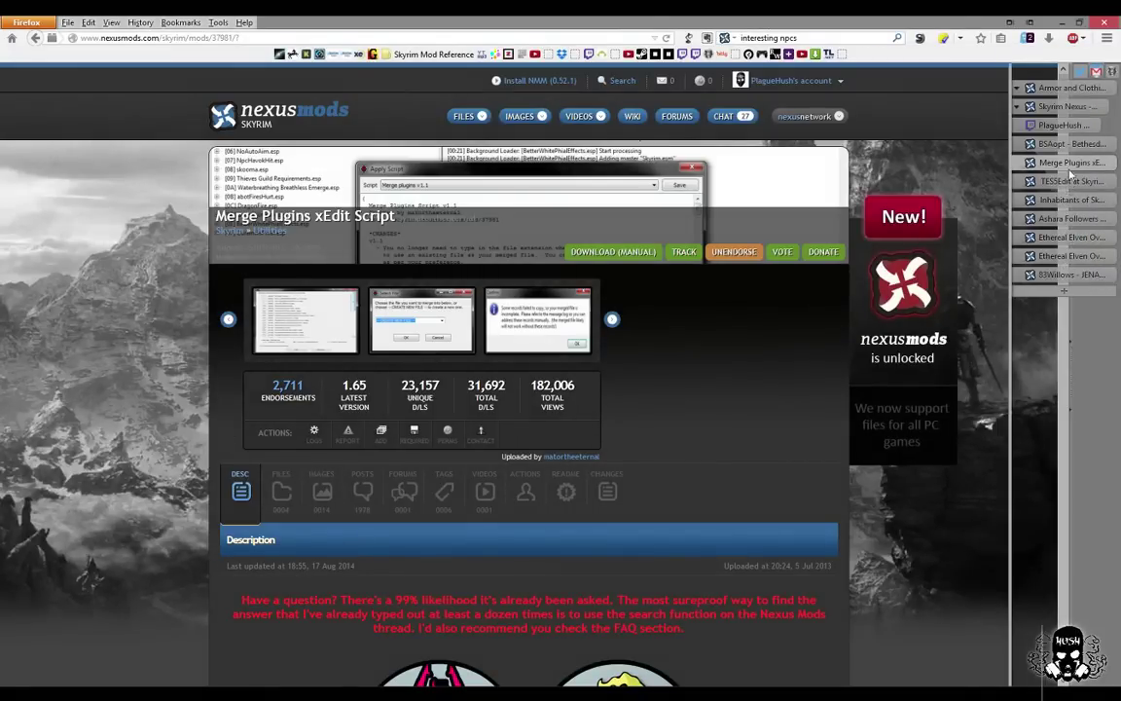
pyautogui.click(1071, 143)
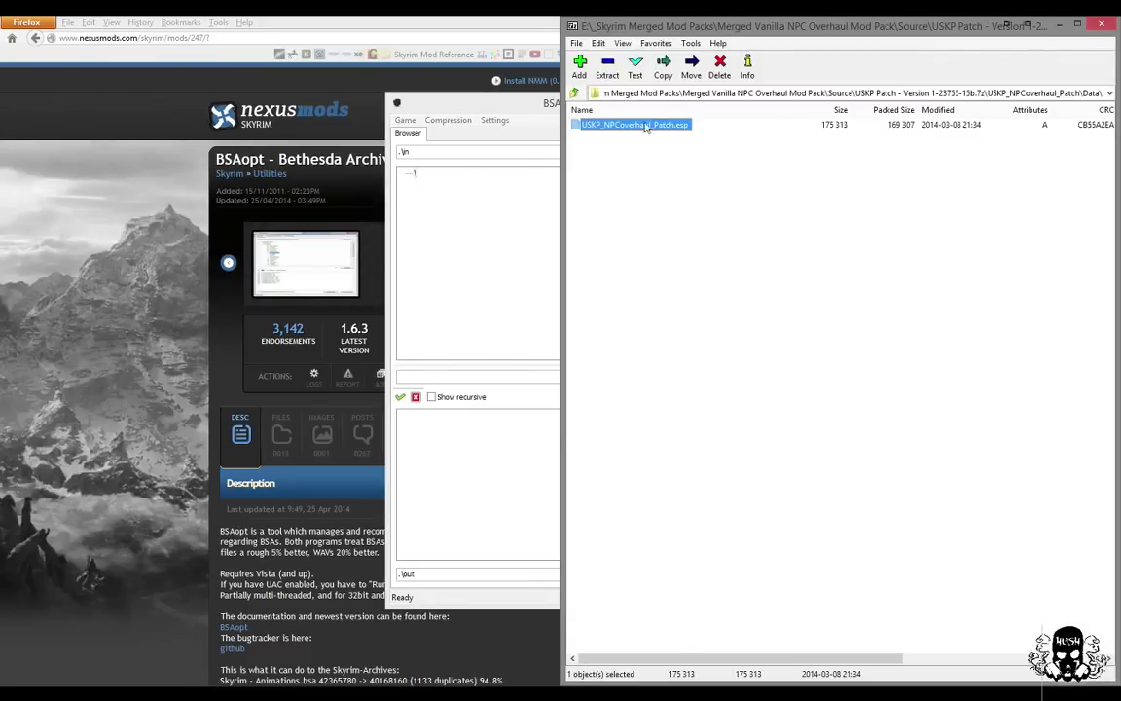
# - Open the 83Willows JENASSA Follower Makeover archive from the mod pack's Source folder and enter its Data folder
pyautogui.click(1108, 24)
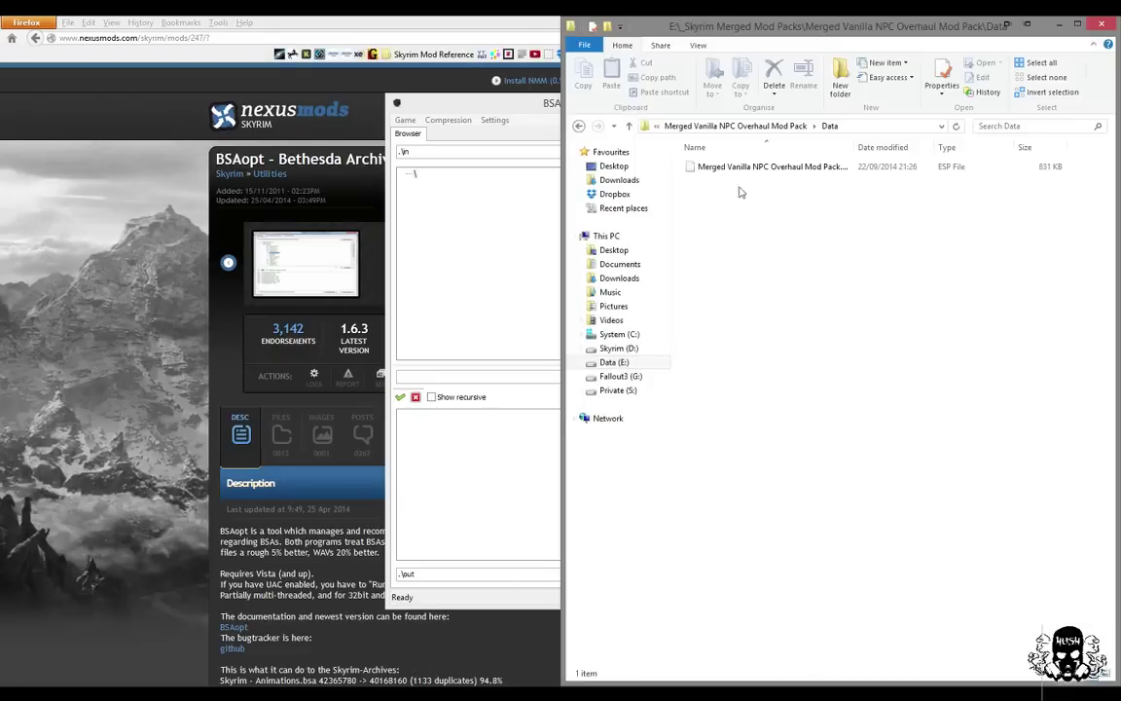
pyautogui.click(578, 125)
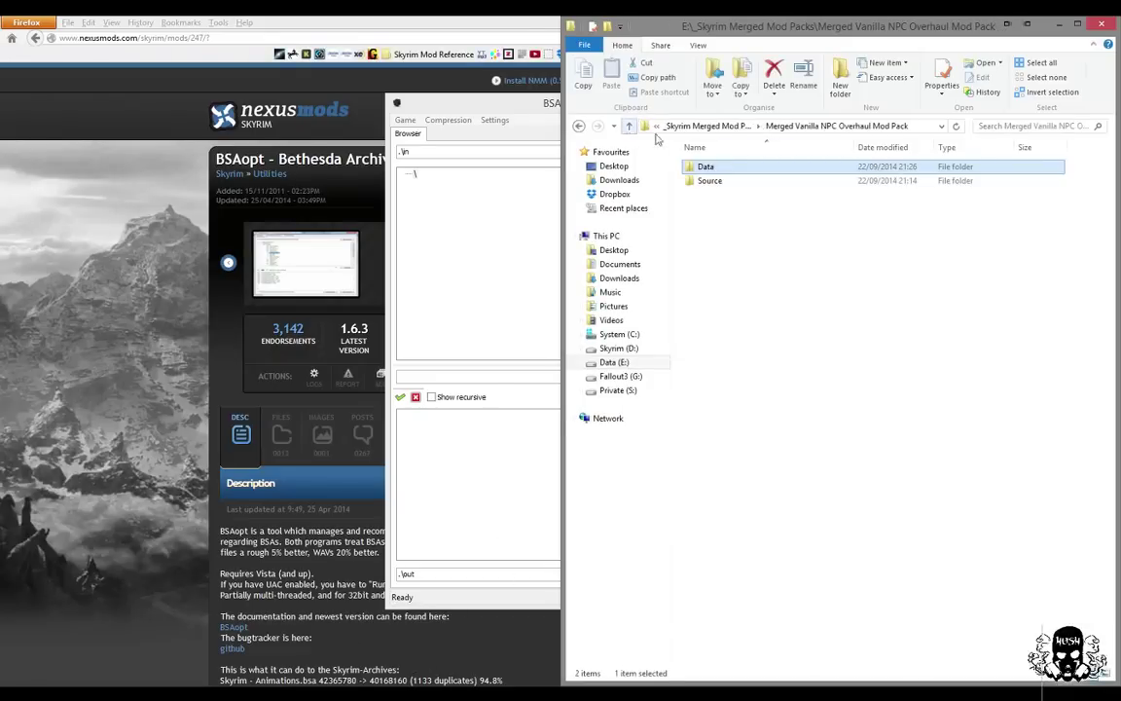
pyautogui.doubleClick(723, 182)
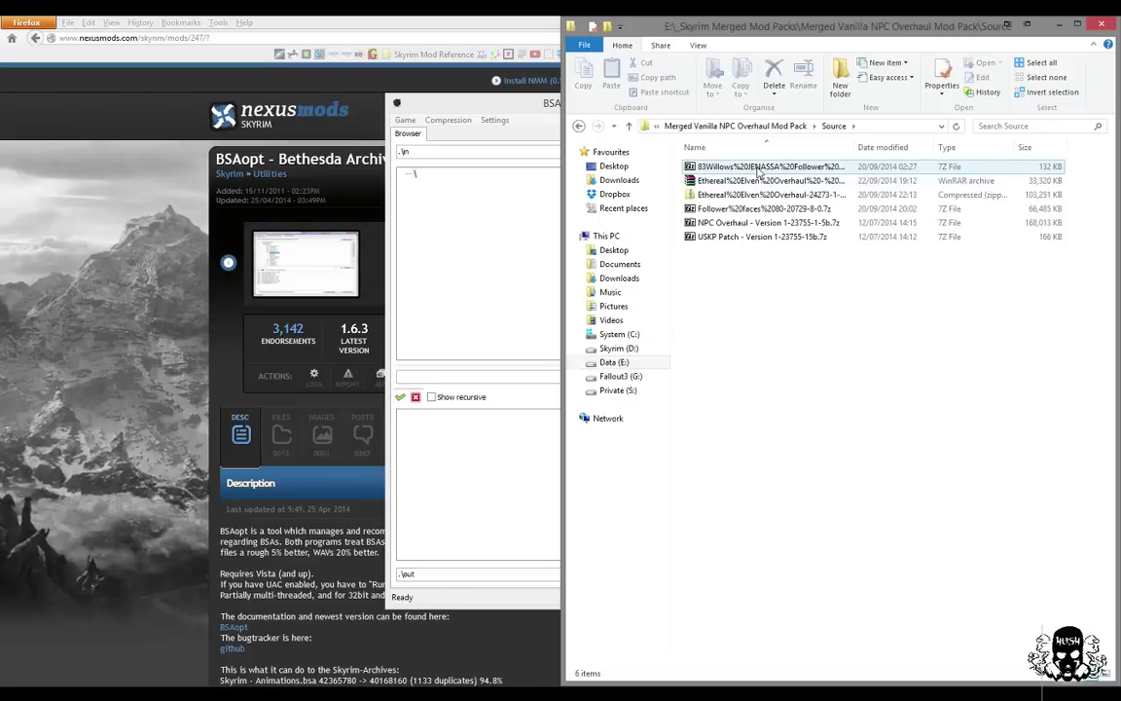
pyautogui.doubleClick(758, 167)
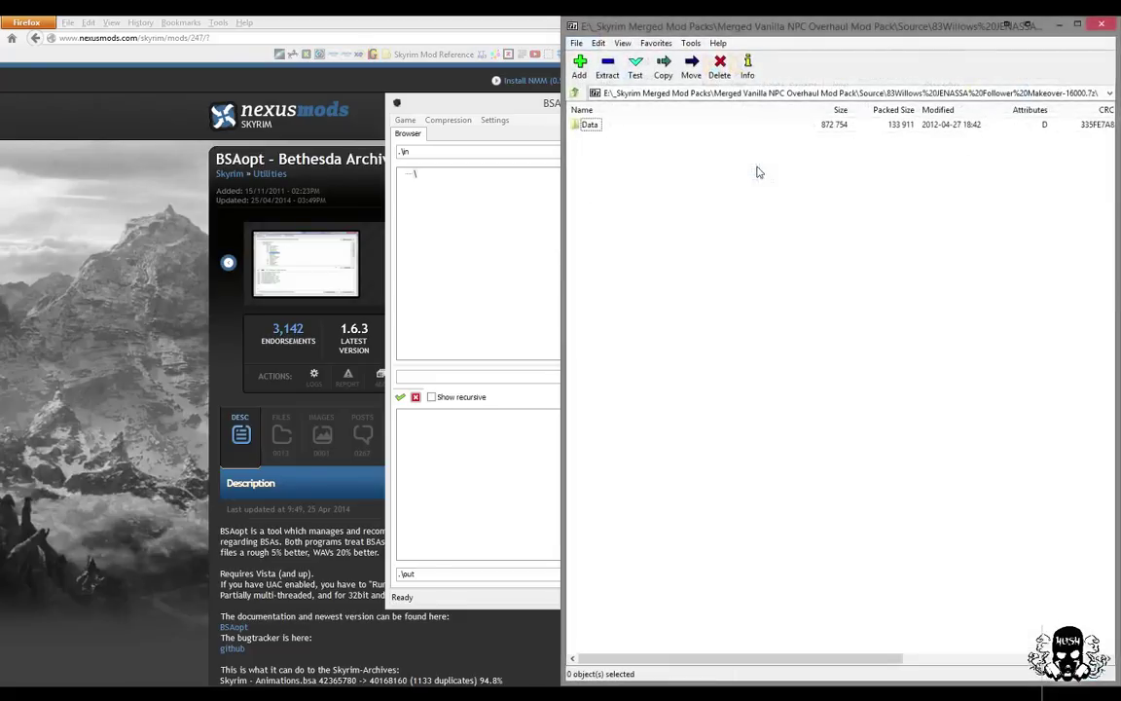
pyautogui.doubleClick(590, 126)
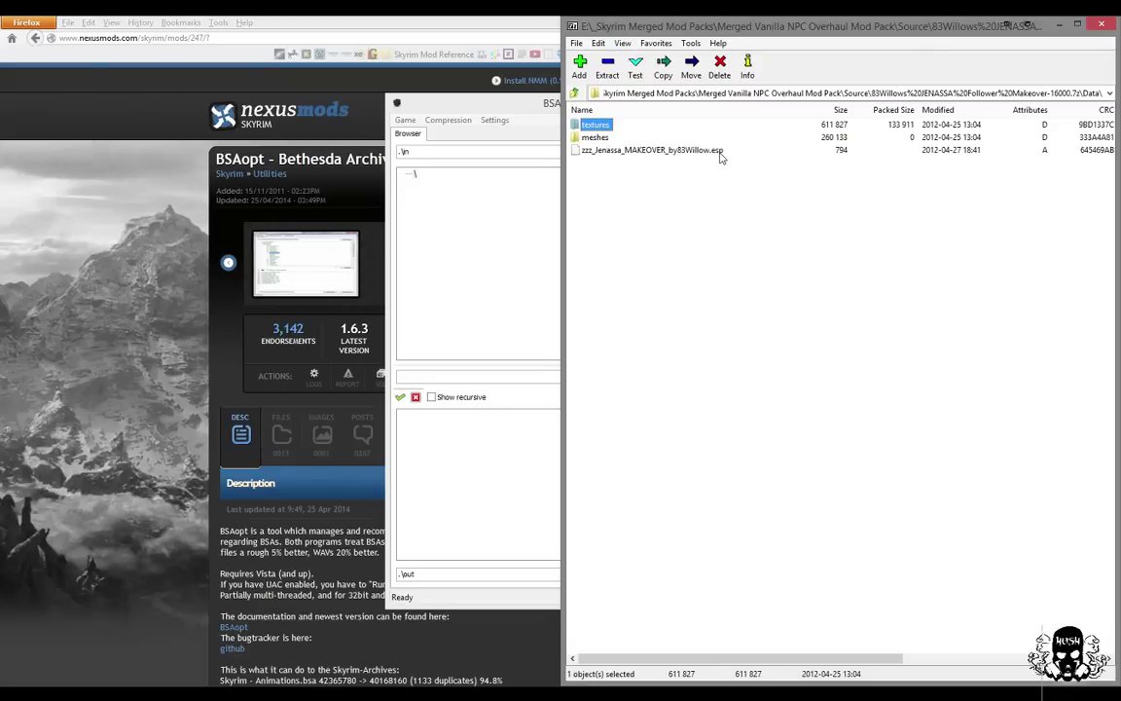
# - Copy the archive's textures and meshes folders to E:\_Skyrim Merged Mod Packs\Merged Vanilla NPC Overhaul Mod Pack\Data\
pyautogui.keyDown('ctrl'); pyautogui.click(602, 140); pyautogui.keyUp('ctrl')
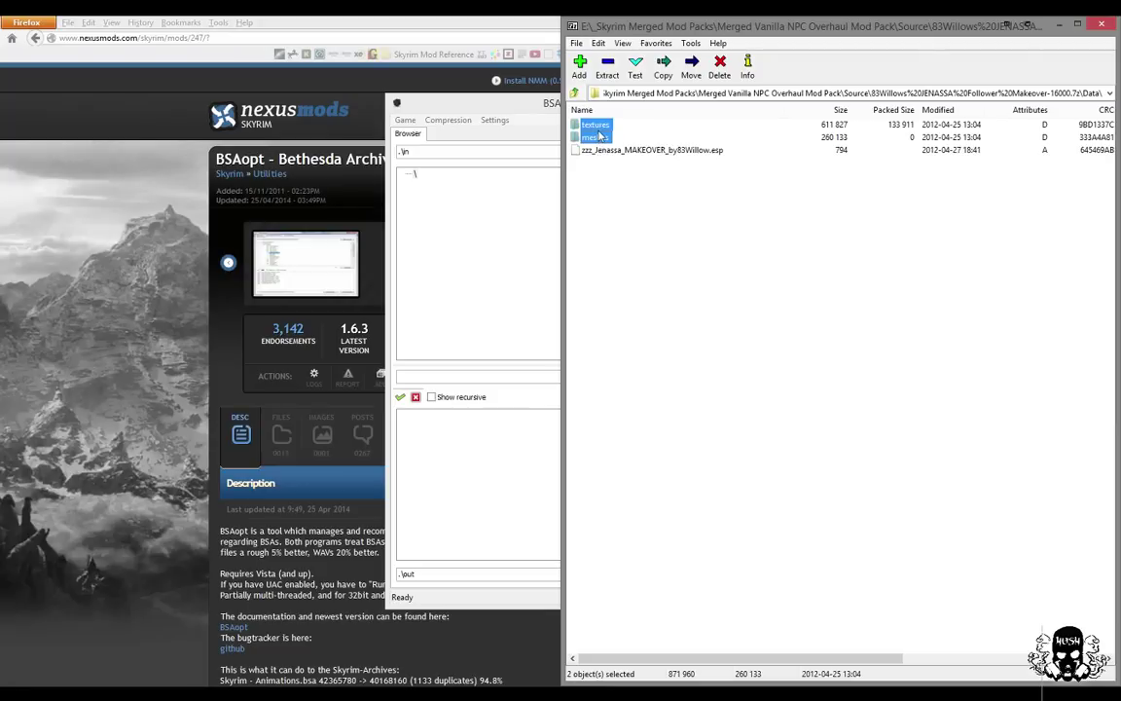
pyautogui.rightClick(599, 136)
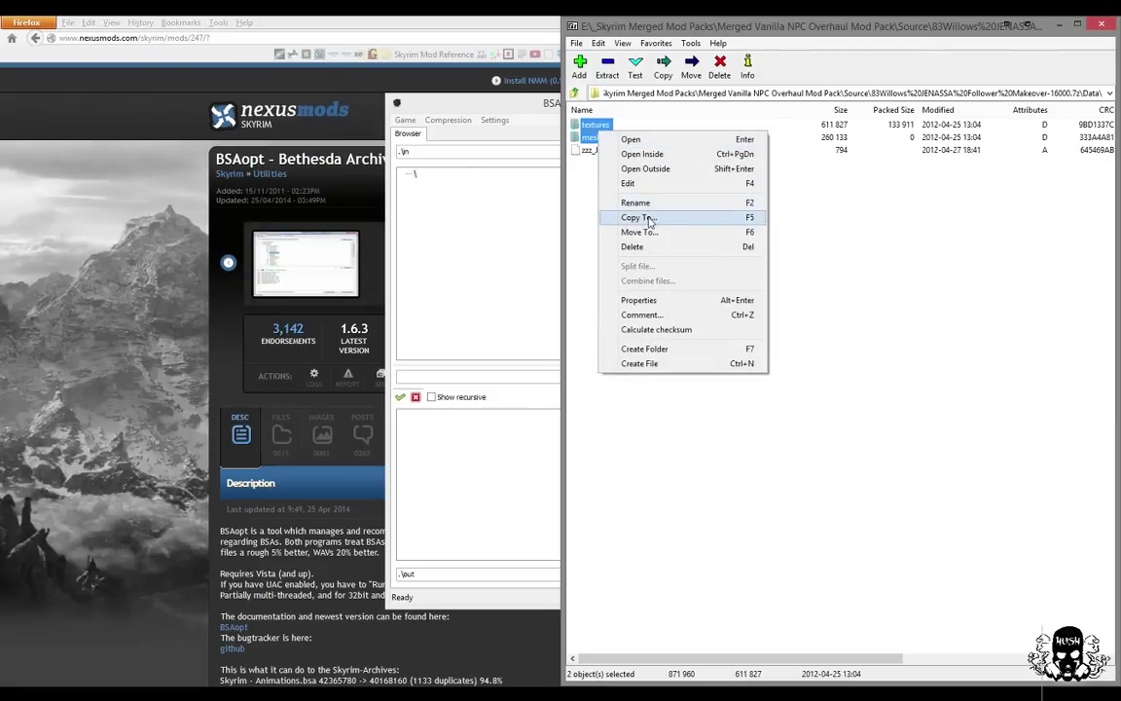
pyautogui.click(644, 293)
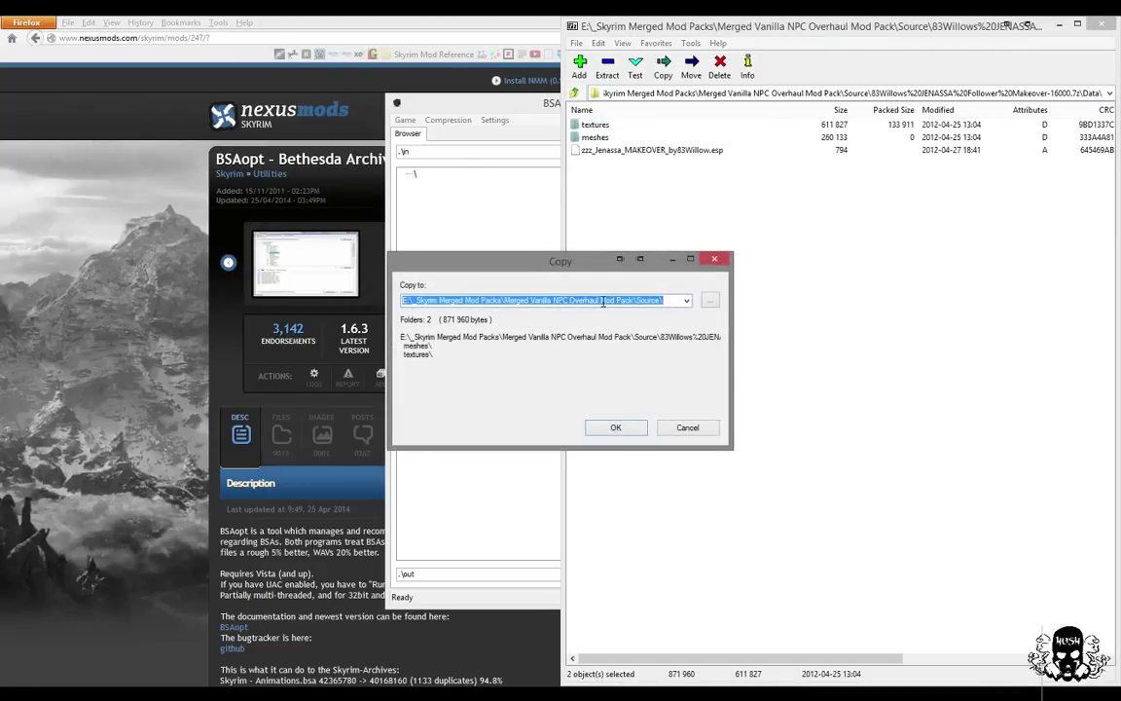
pyautogui.click(711, 302)
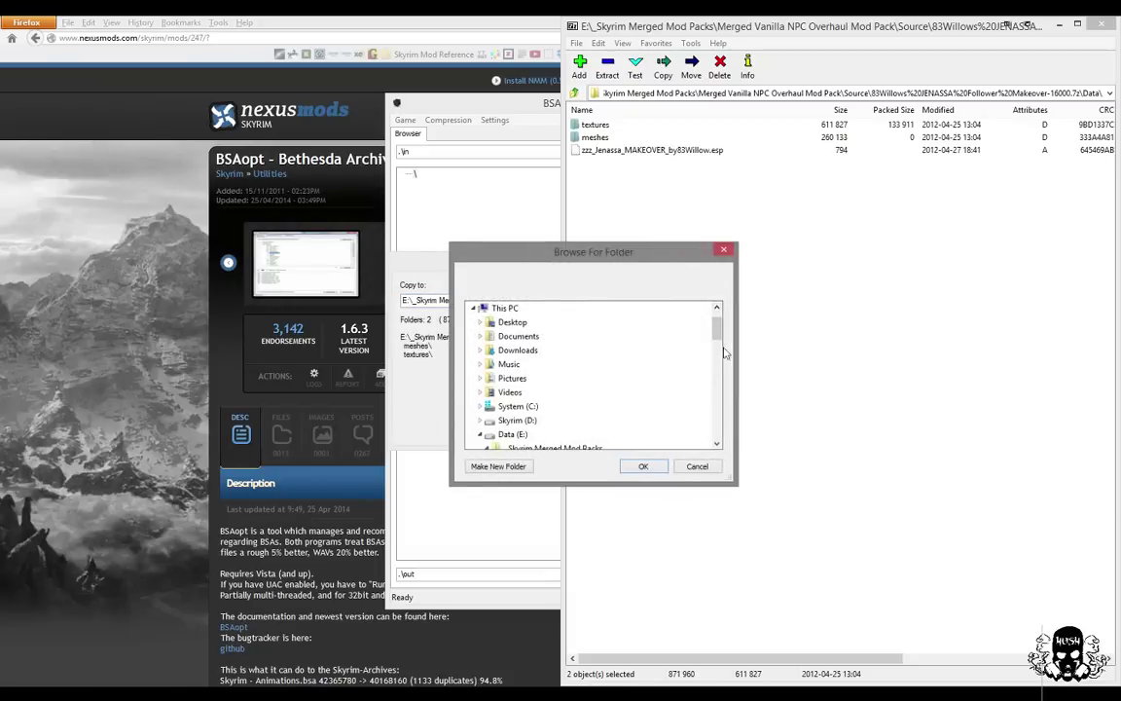
pyautogui.moveTo(718, 337); pyautogui.dragTo(717, 376)
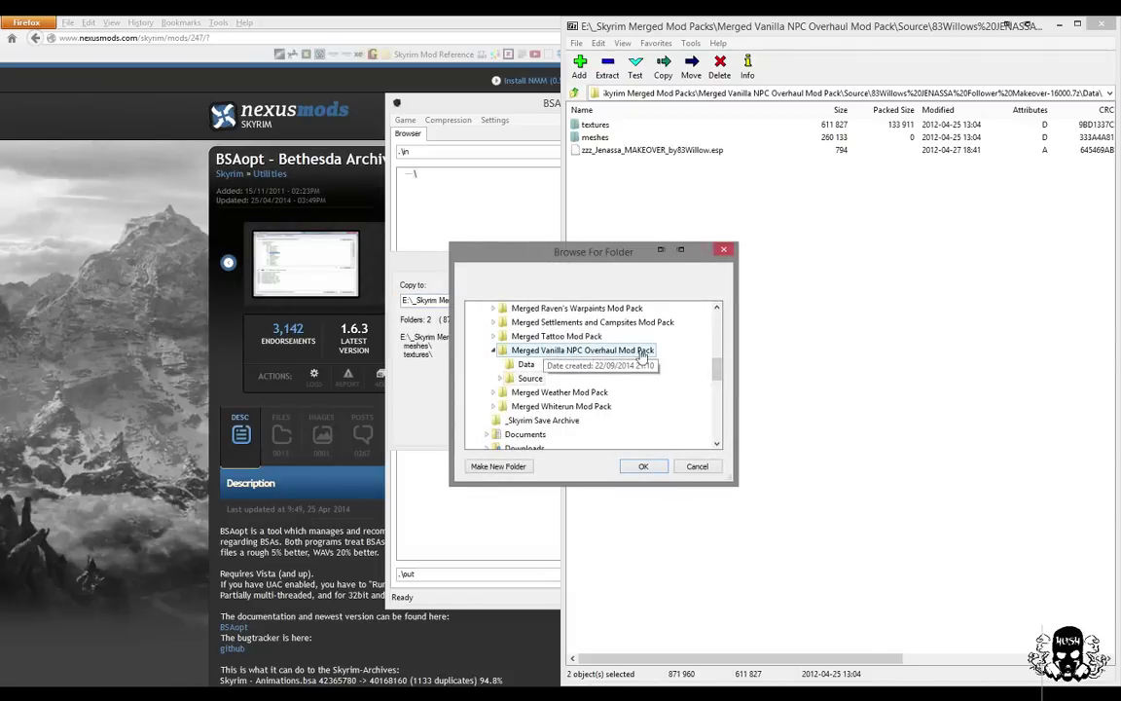
pyautogui.click(525, 364)
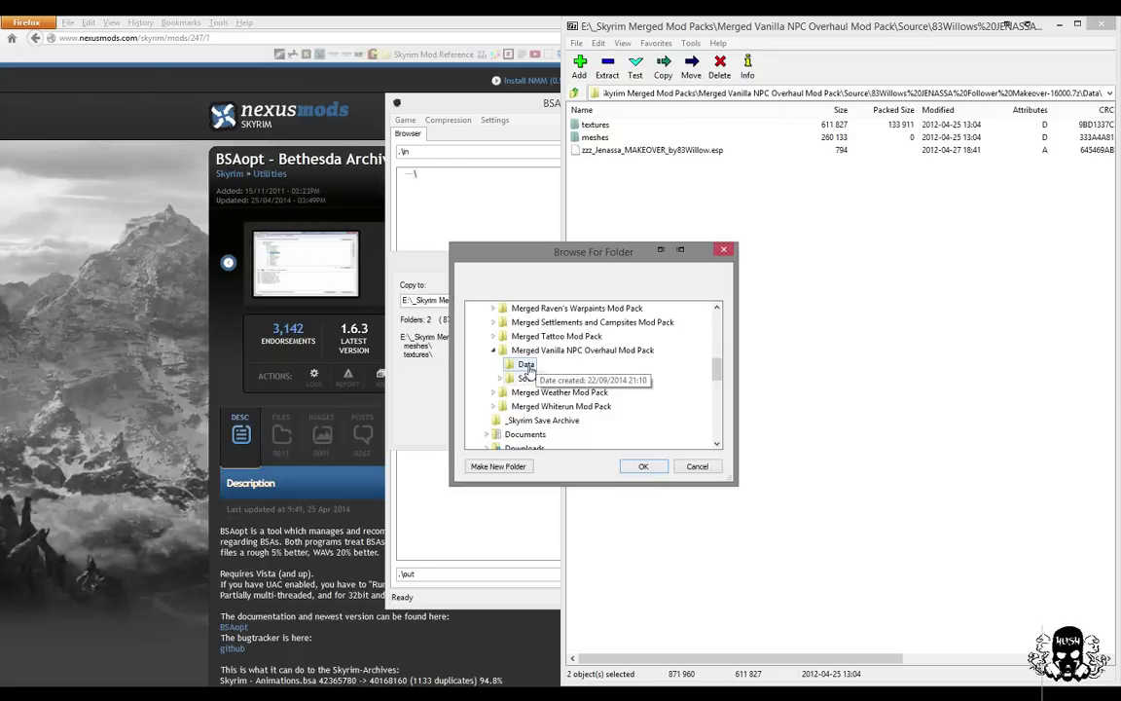
pyautogui.click(644, 467)
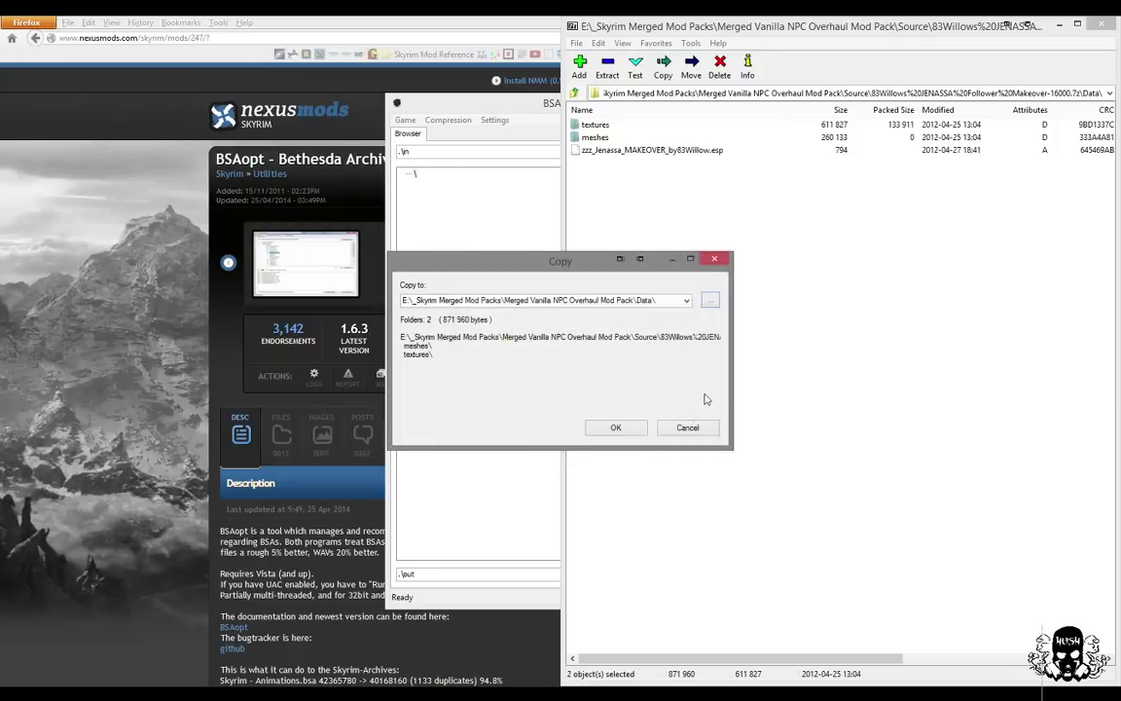
pyautogui.click(615, 427)
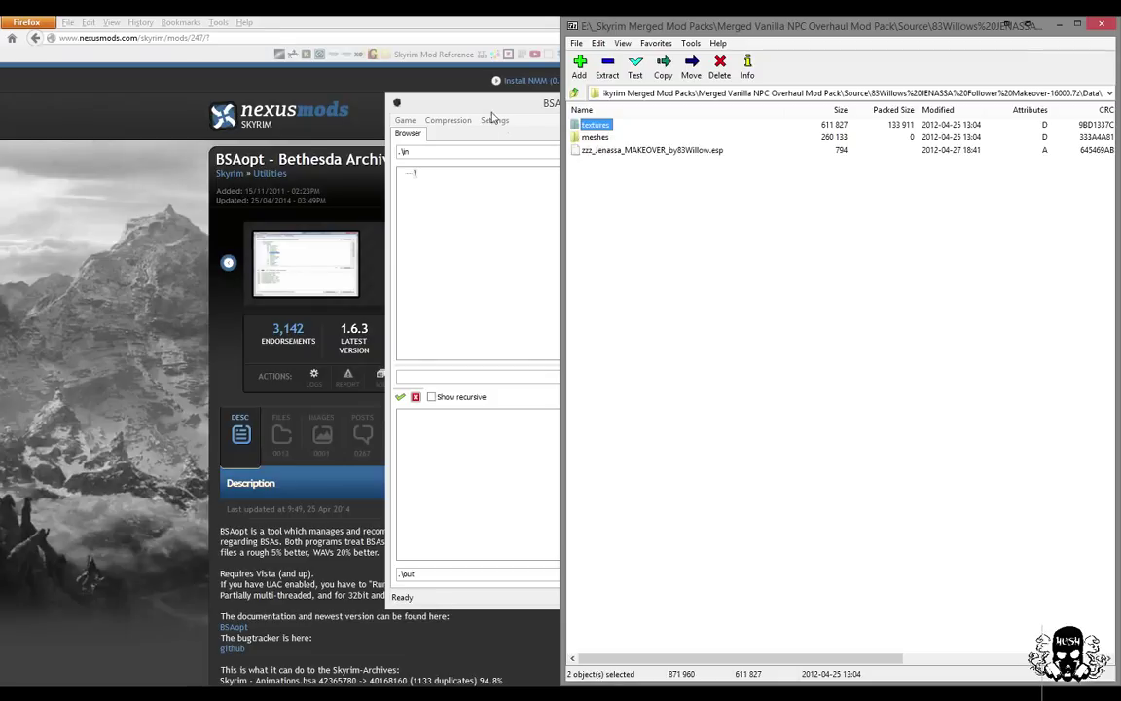
# - Copy the meshes and textures folders from the Ethereal Elven Overhaul DLC Patch archive into the Merged Vanilla NPC Overhaul Mod Pack's Data folder
pyautogui.click(574, 93)
pyautogui.click(574, 93)
pyautogui.doubleClick(624, 138)
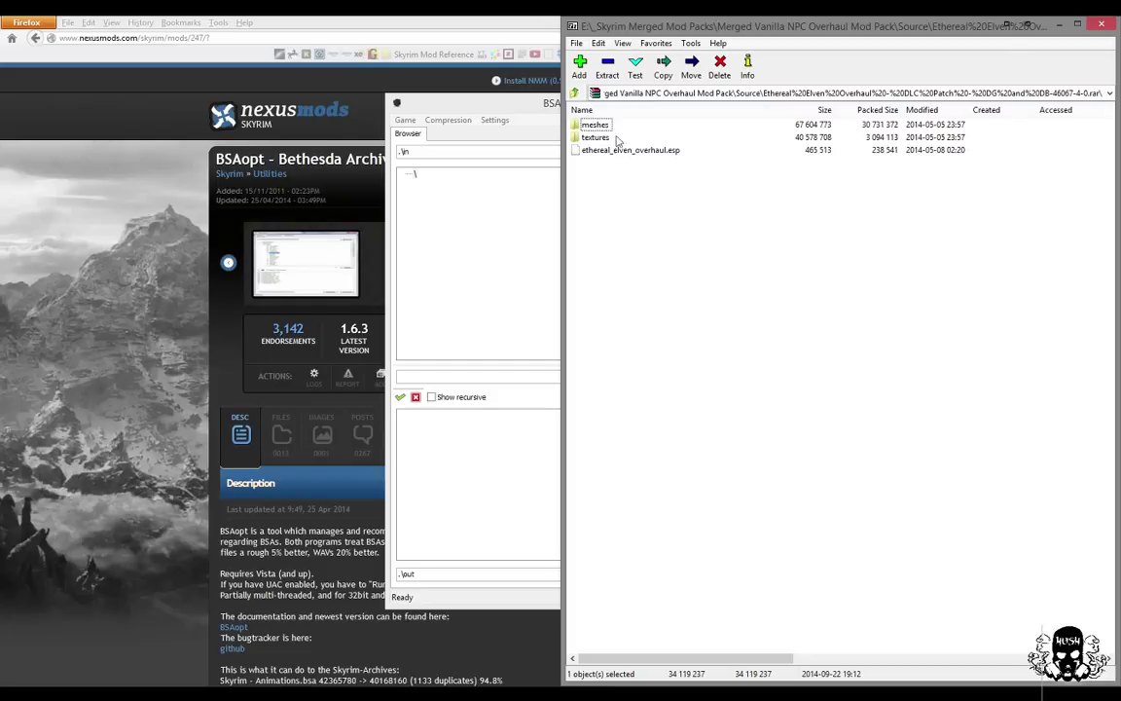
pyautogui.click(598, 125)
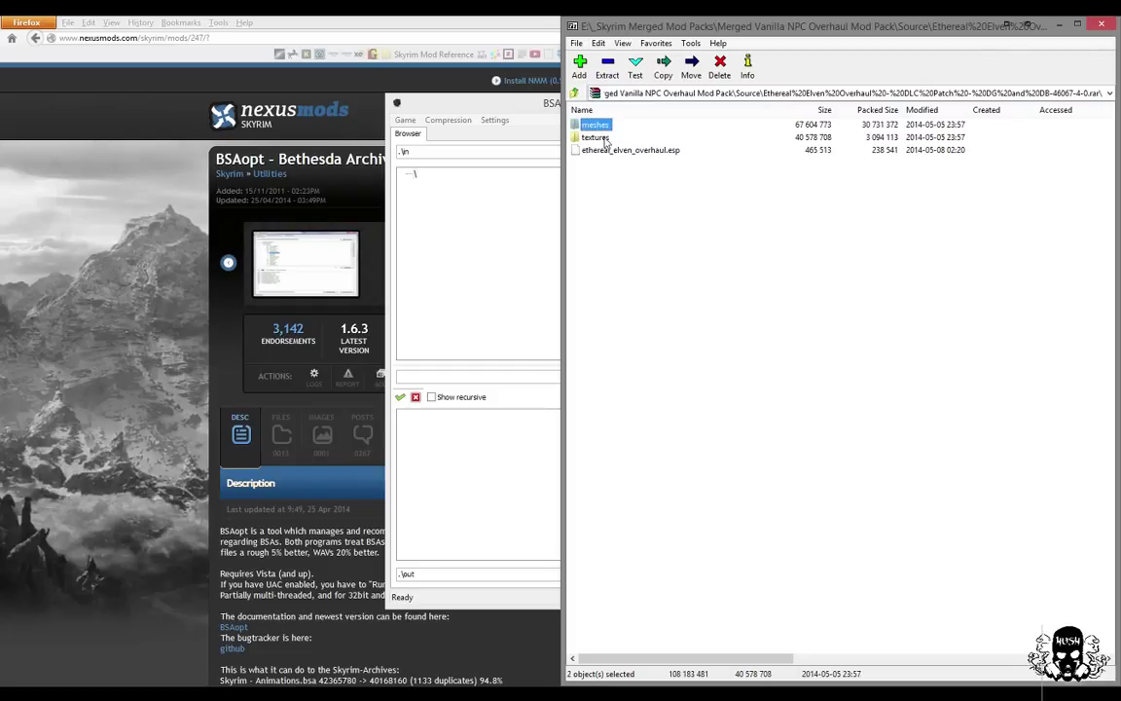
pyautogui.keyDown('shift'); pyautogui.click(596, 137); pyautogui.keyUp('shift')
pyautogui.rightClick(598, 134)
pyautogui.click(640, 218)
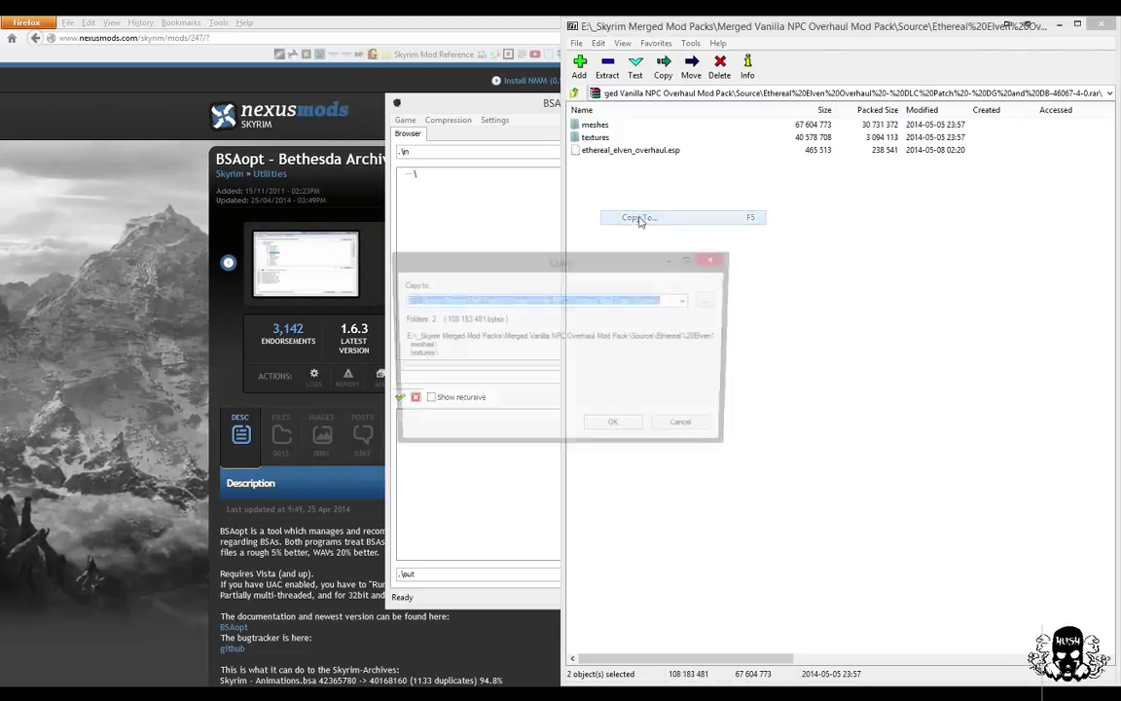
pyautogui.click(677, 303)
pyautogui.scroll(1, 677, 310)
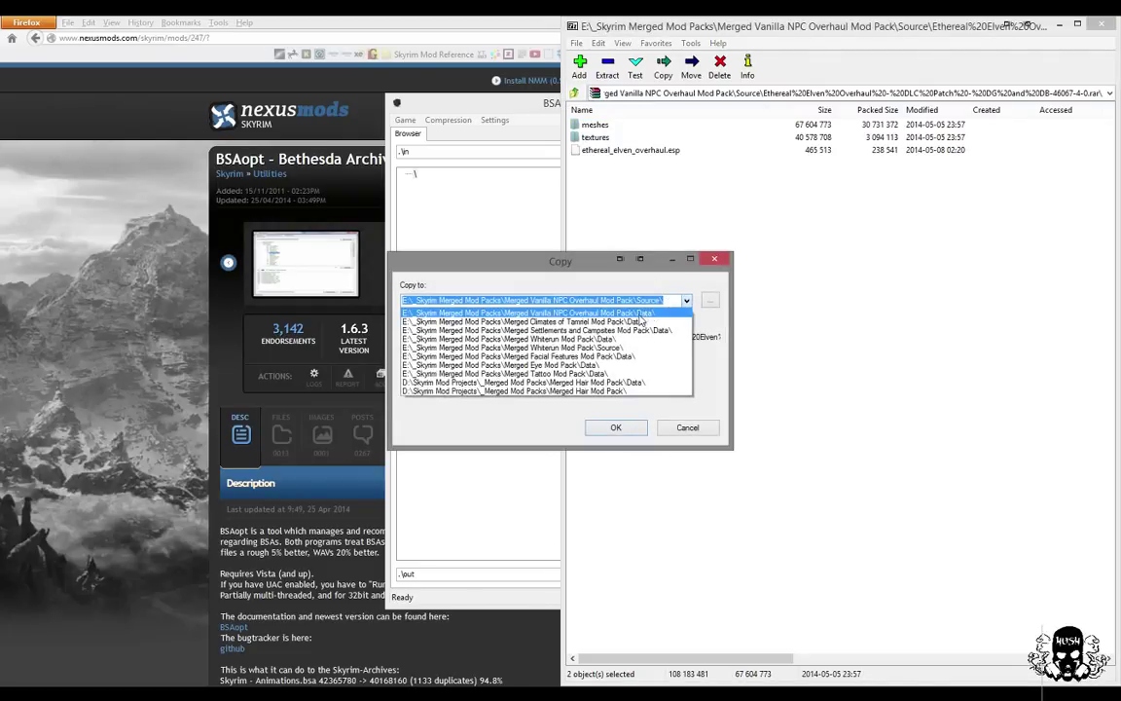
pyautogui.click(578, 309)
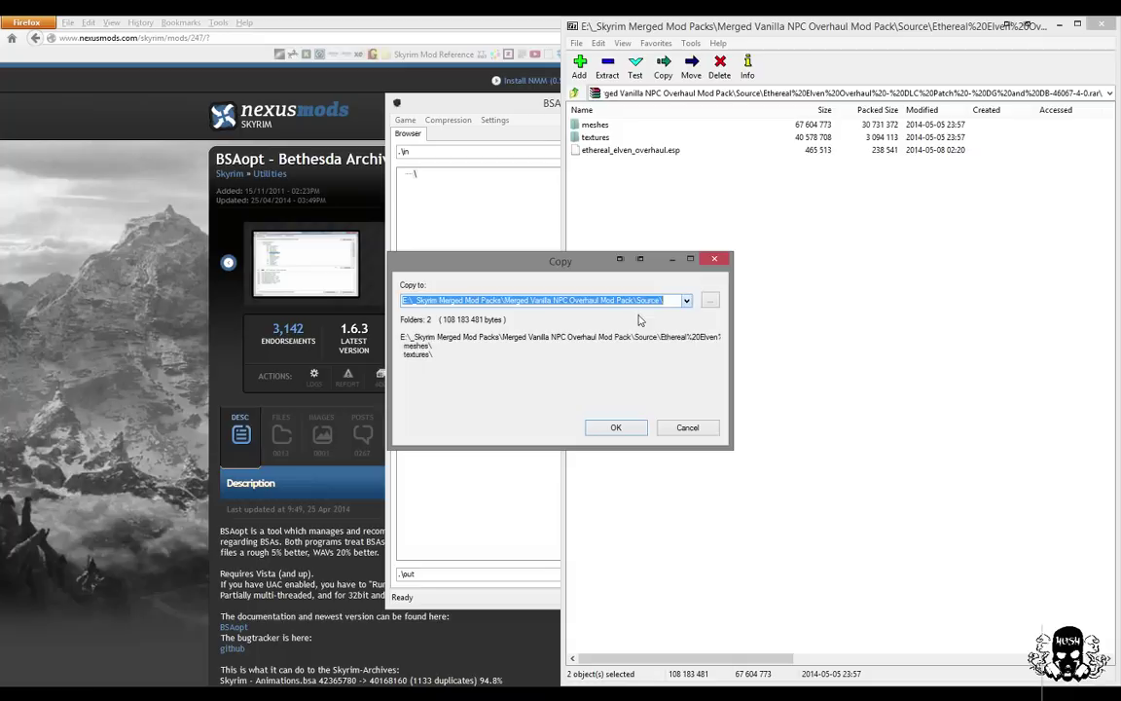
pyautogui.click(617, 428)
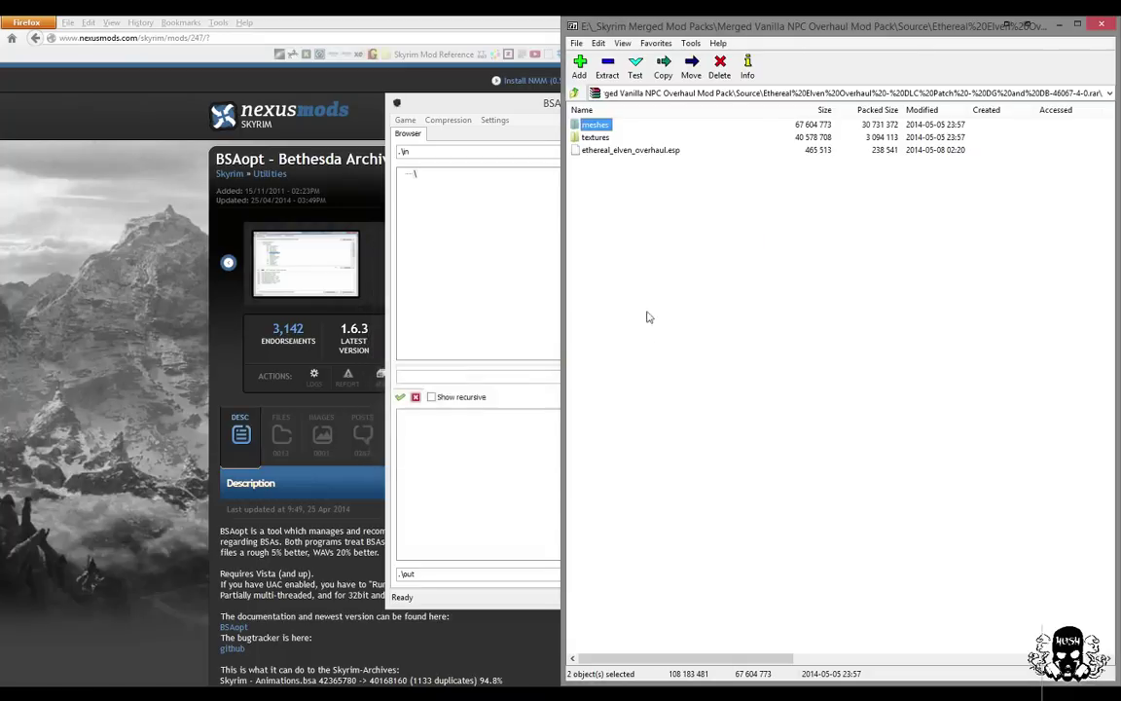
# - Try to copy the Meshes and Textures folders from the Ethereal Elven Overhaul-24273-1-1-1.zip archive into the mod pack's Data folder
pyautogui.click(575, 92)
pyautogui.click(575, 93)
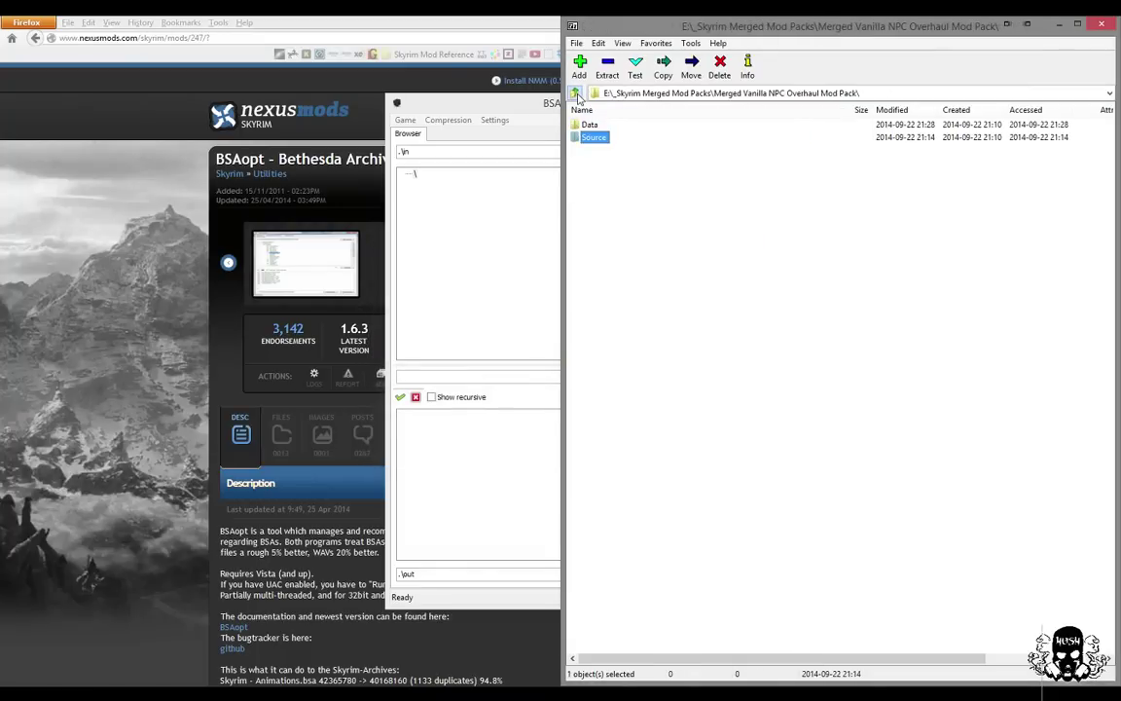
pyautogui.doubleClick(596, 139)
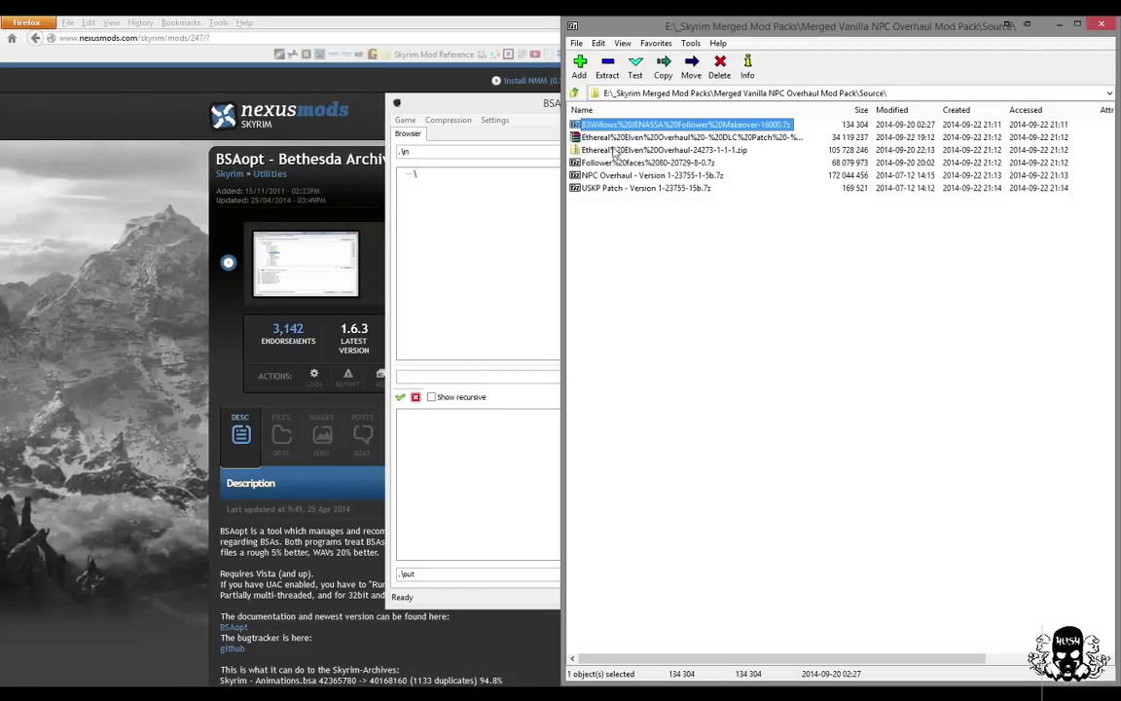
pyautogui.doubleClick(614, 151)
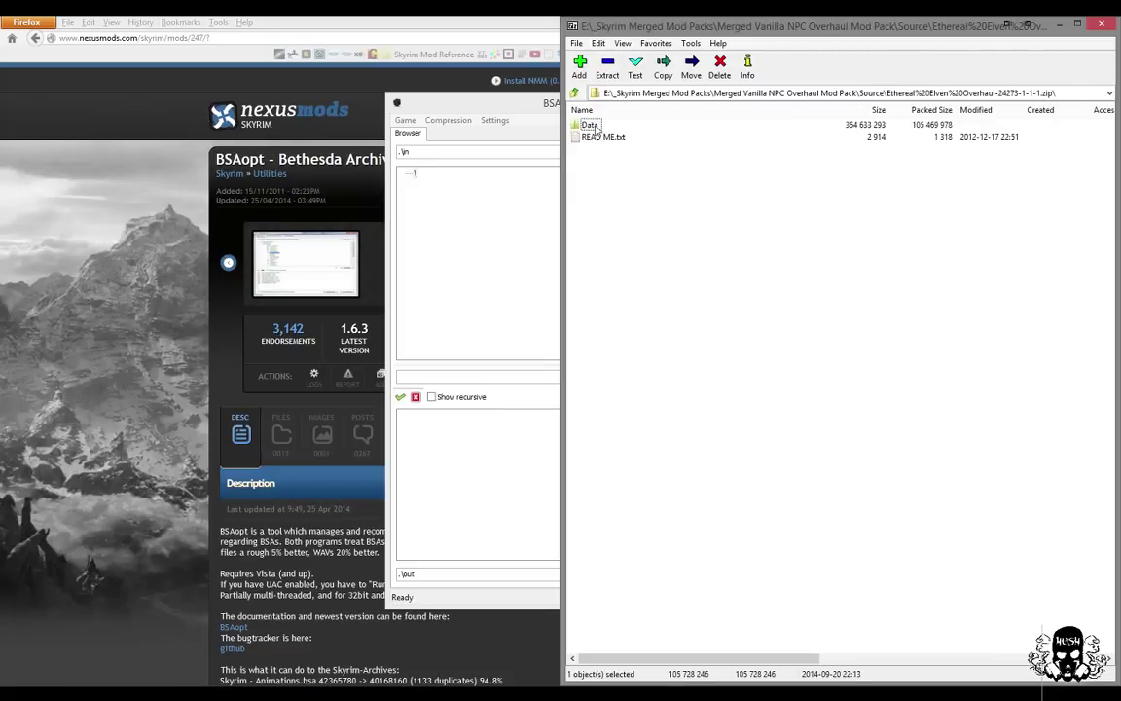
pyautogui.doubleClick(592, 125)
pyautogui.keyDown('shift'); pyautogui.click(602, 139); pyautogui.keyUp('shift')
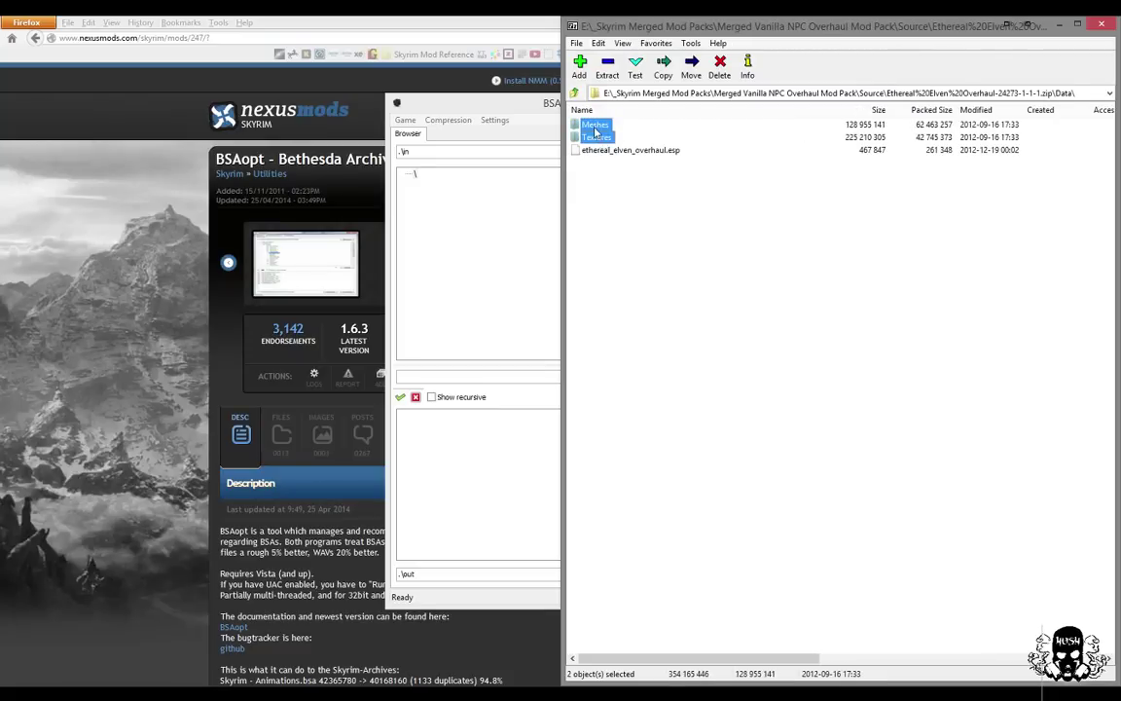
pyautogui.rightClick(596, 131)
pyautogui.click(639, 215)
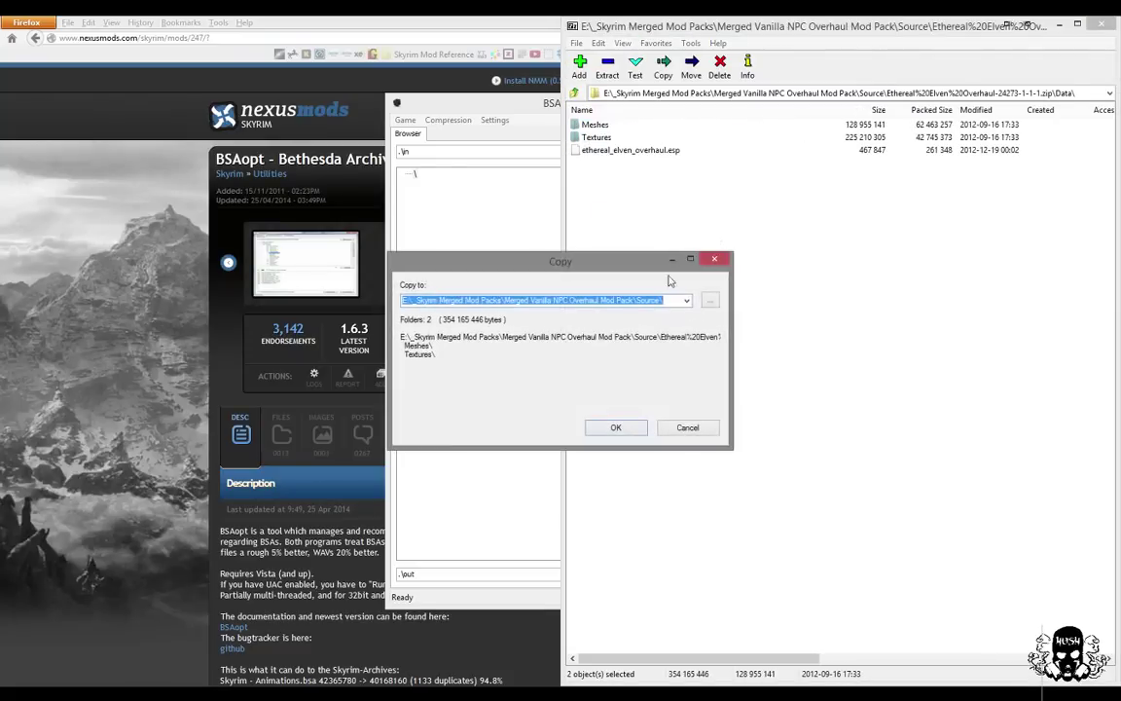
pyautogui.click(686, 300)
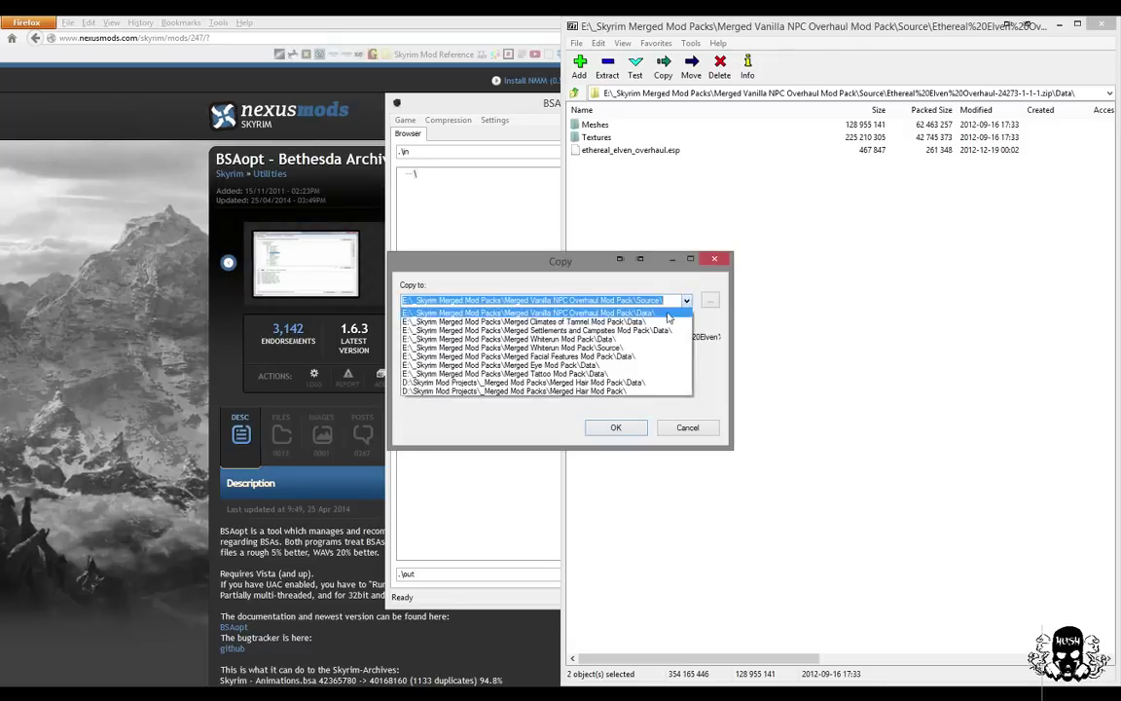
pyautogui.click(668, 313)
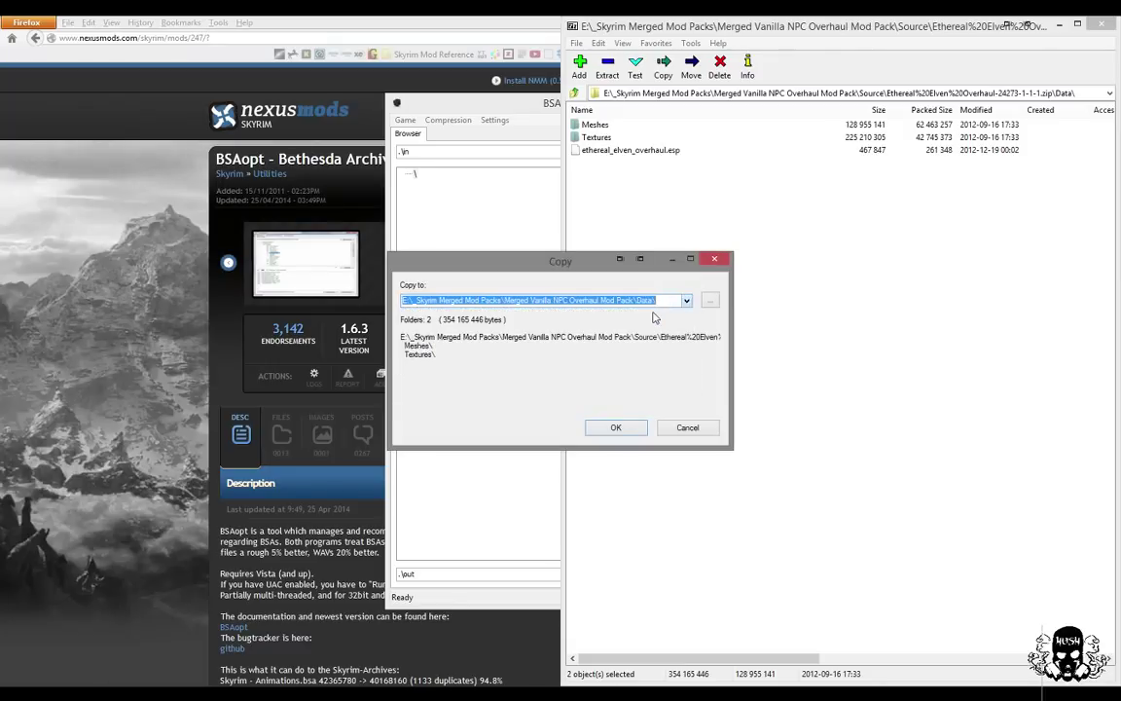
pyautogui.click(616, 428)
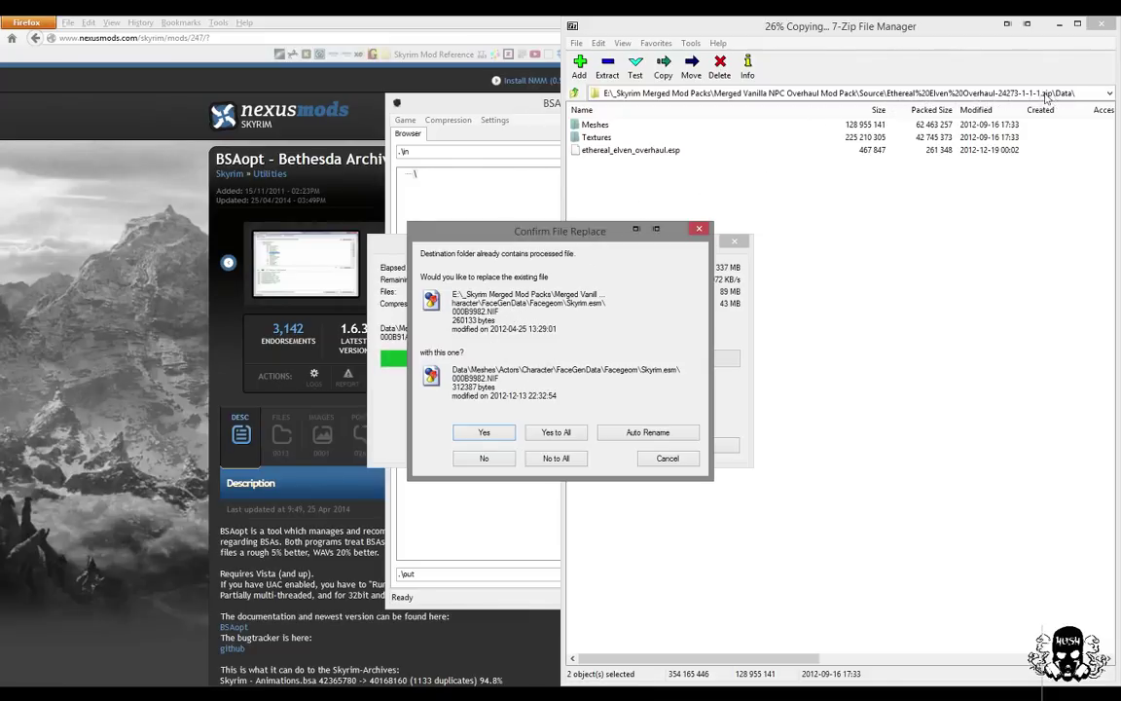
pyautogui.click(667, 460)
# - Return to the Source folder and compare the Ethereal Elven Overhaul DLC Patch archive with the main Ethereal Elven Overhaul archive
pyautogui.click(575, 92)
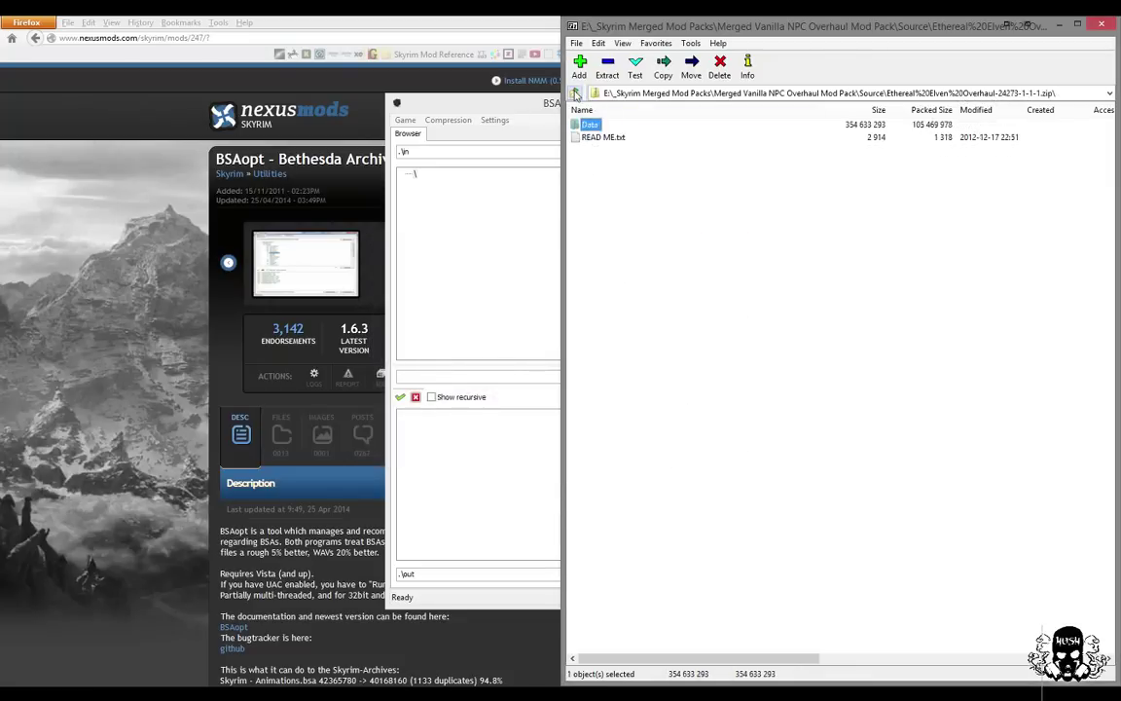
pyautogui.click(575, 92)
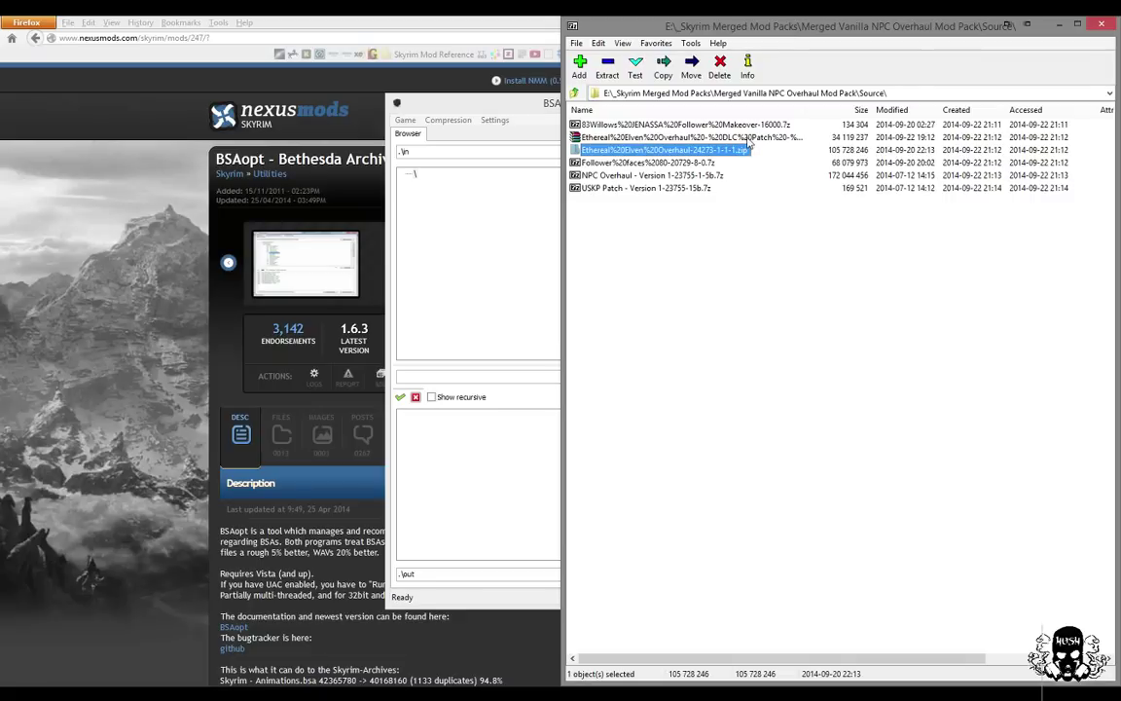
pyautogui.click(710, 138)
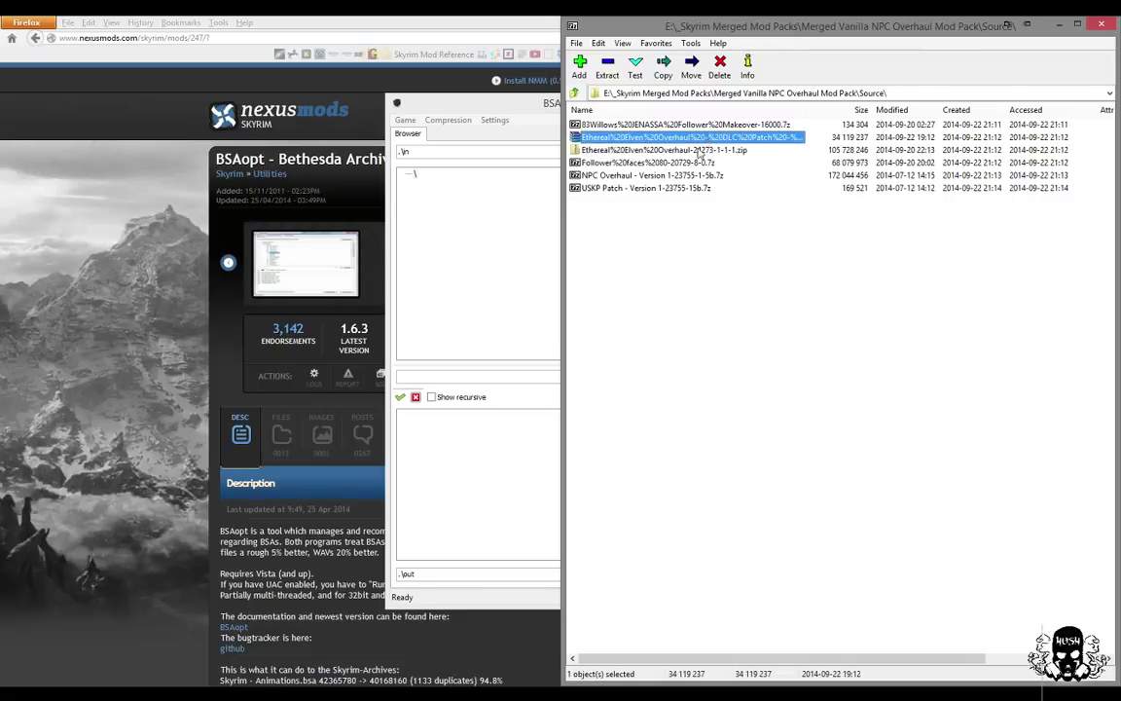
pyautogui.click(677, 151)
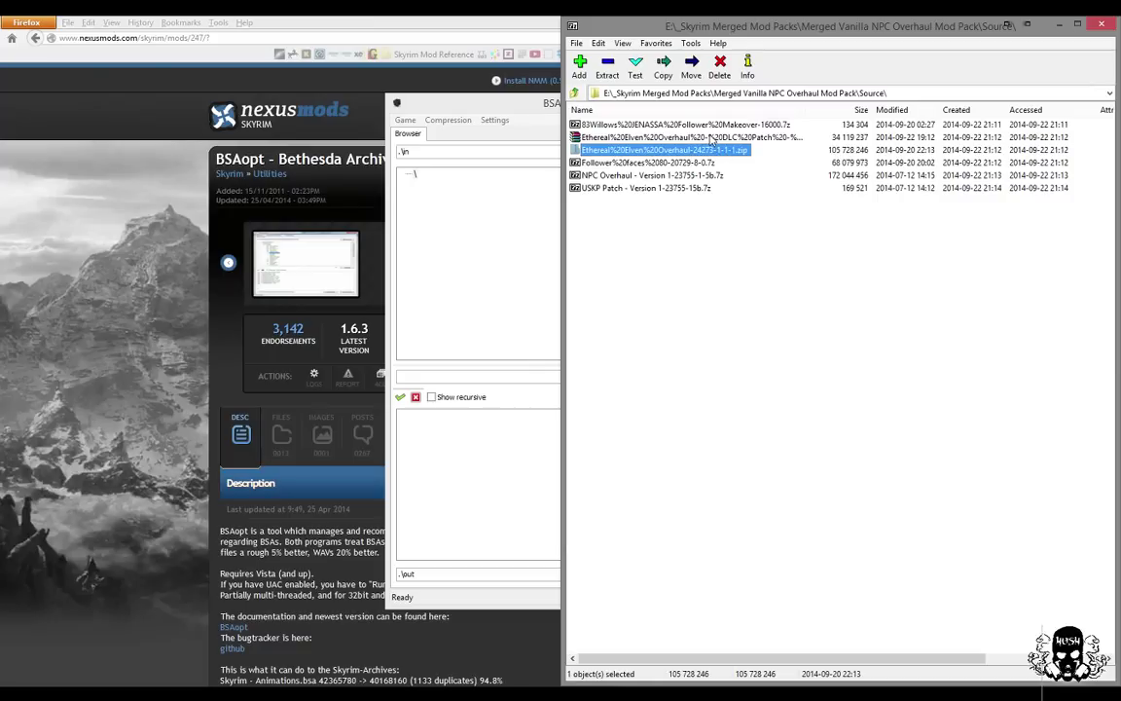
# - Review the mod archives in the Source folder to decide the order in which their files should overwrite each other
pyautogui.click(712, 137)
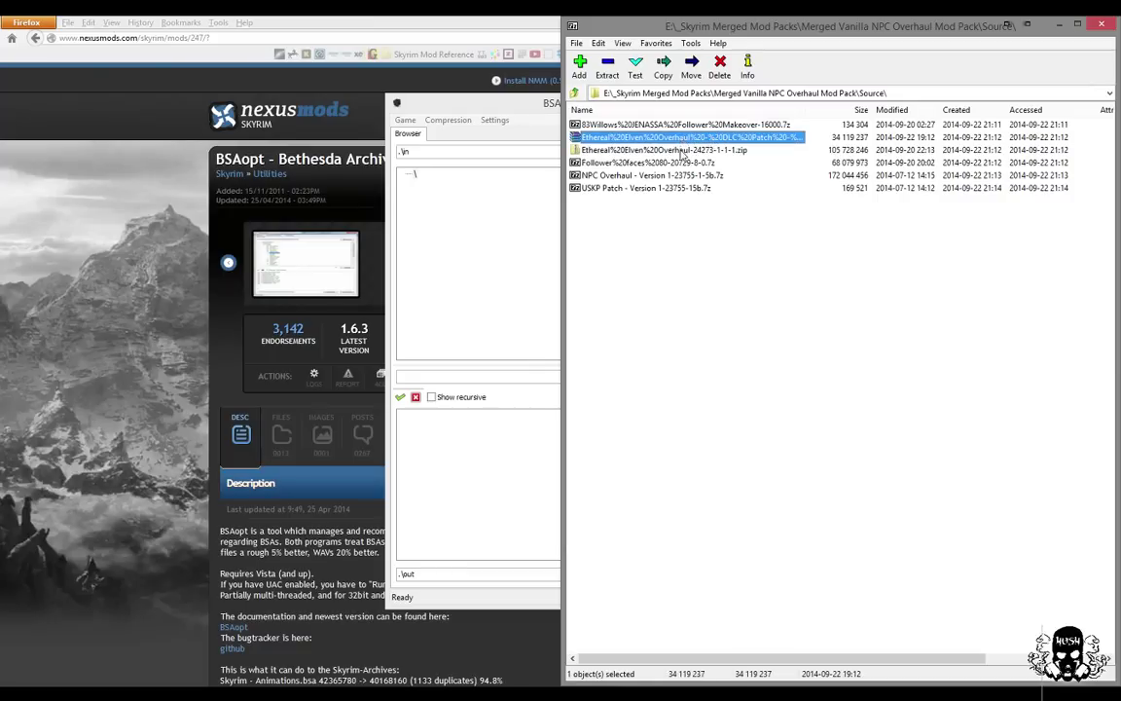
pyautogui.click(681, 151)
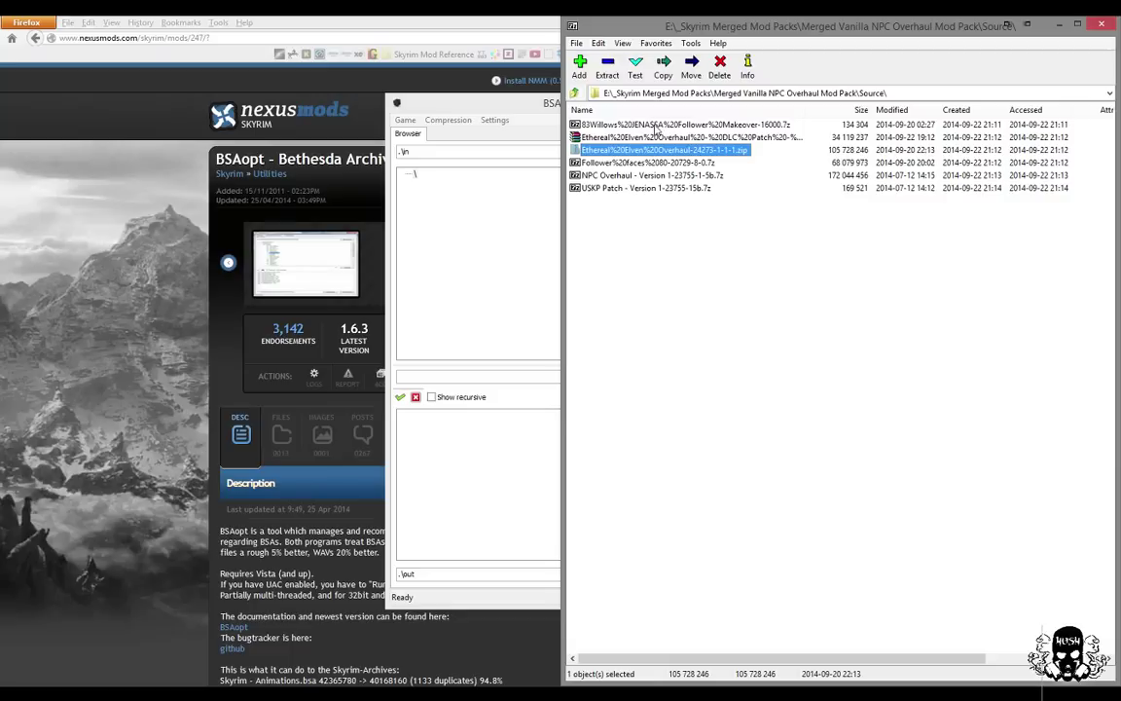
pyautogui.click(655, 125)
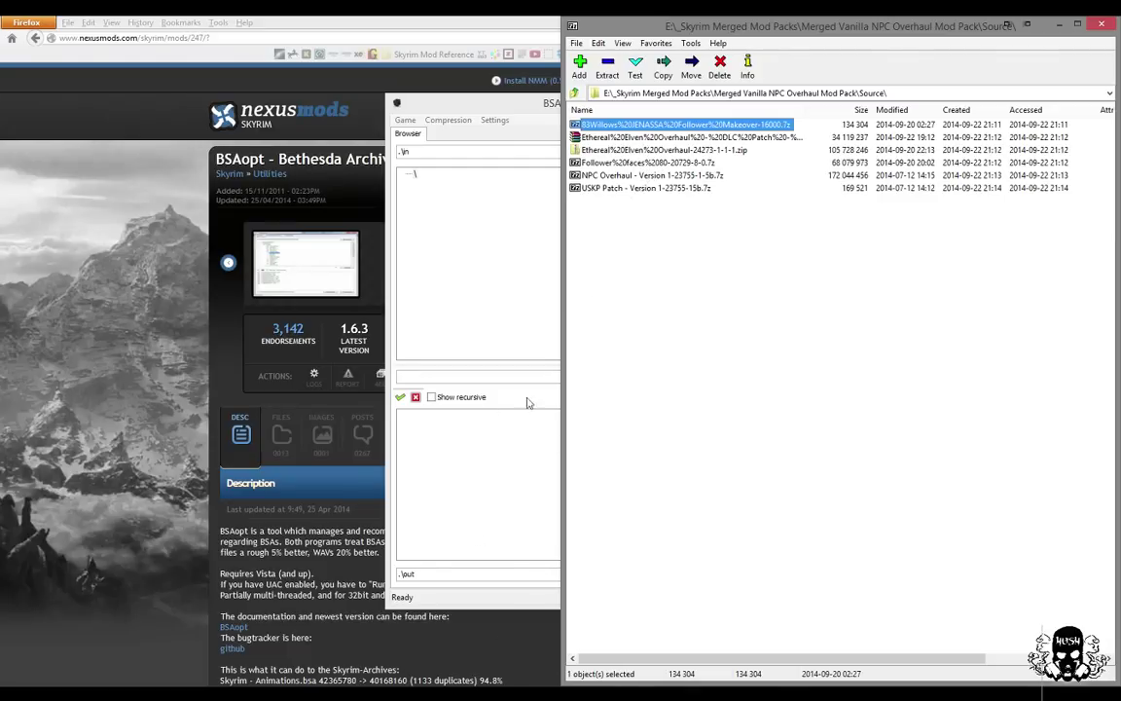
pyautogui.click(623, 177)
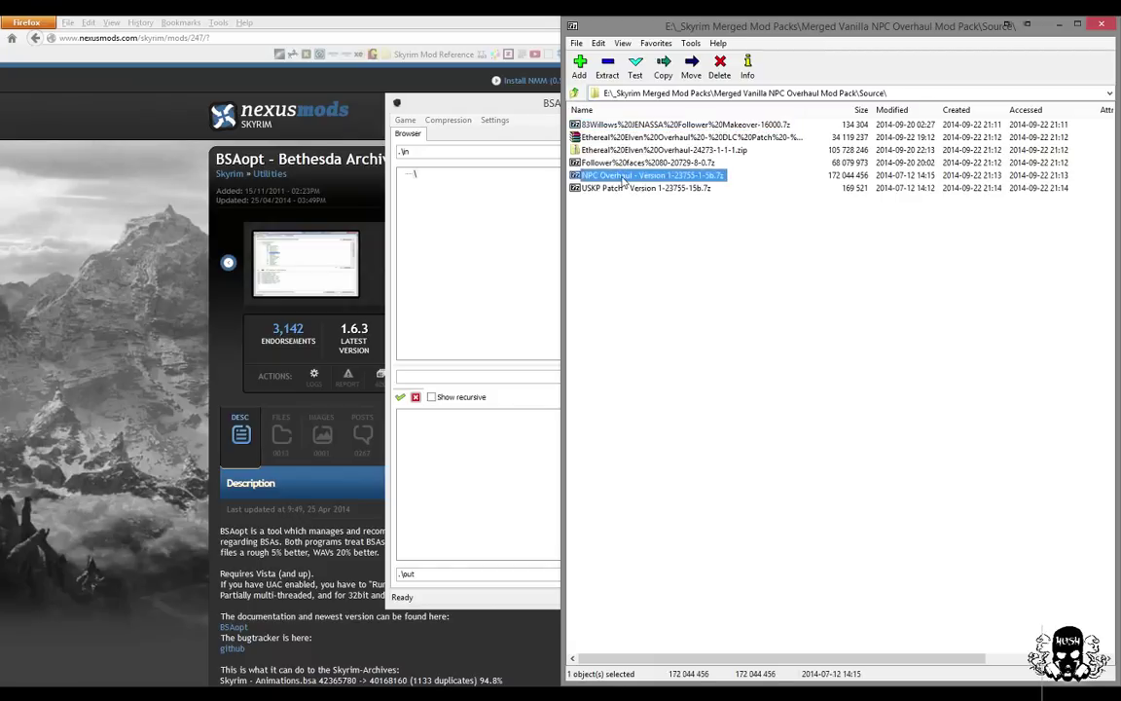
pyautogui.click(621, 165)
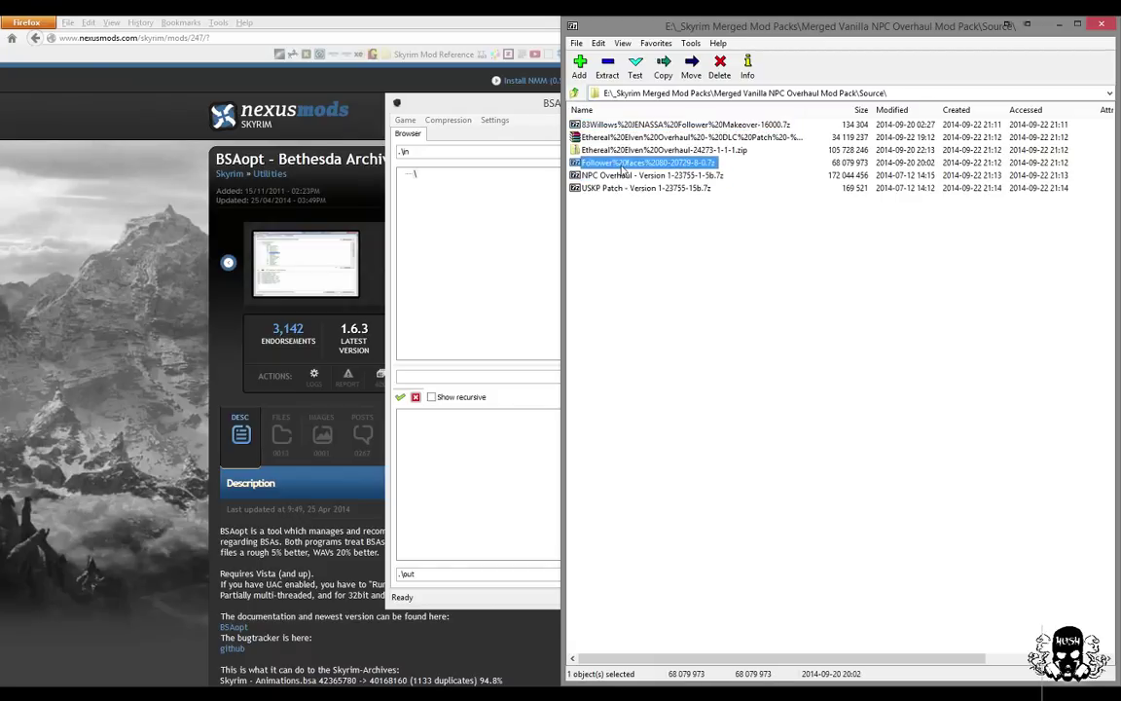
pyautogui.click(630, 139)
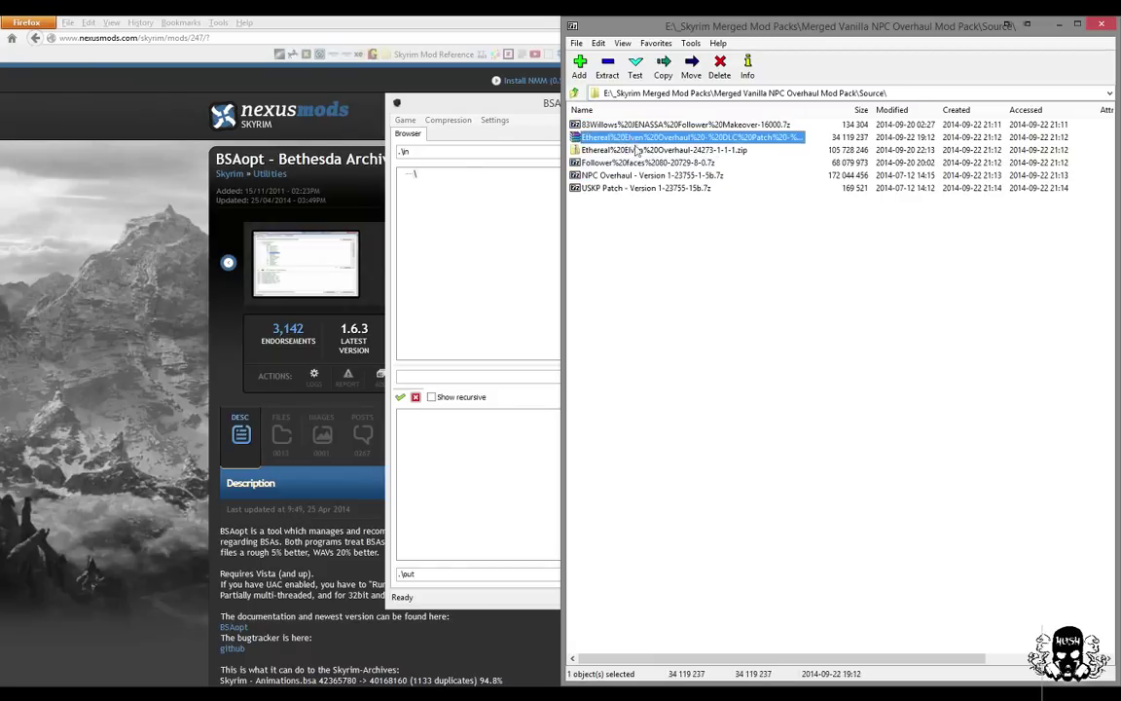
pyautogui.click(637, 127)
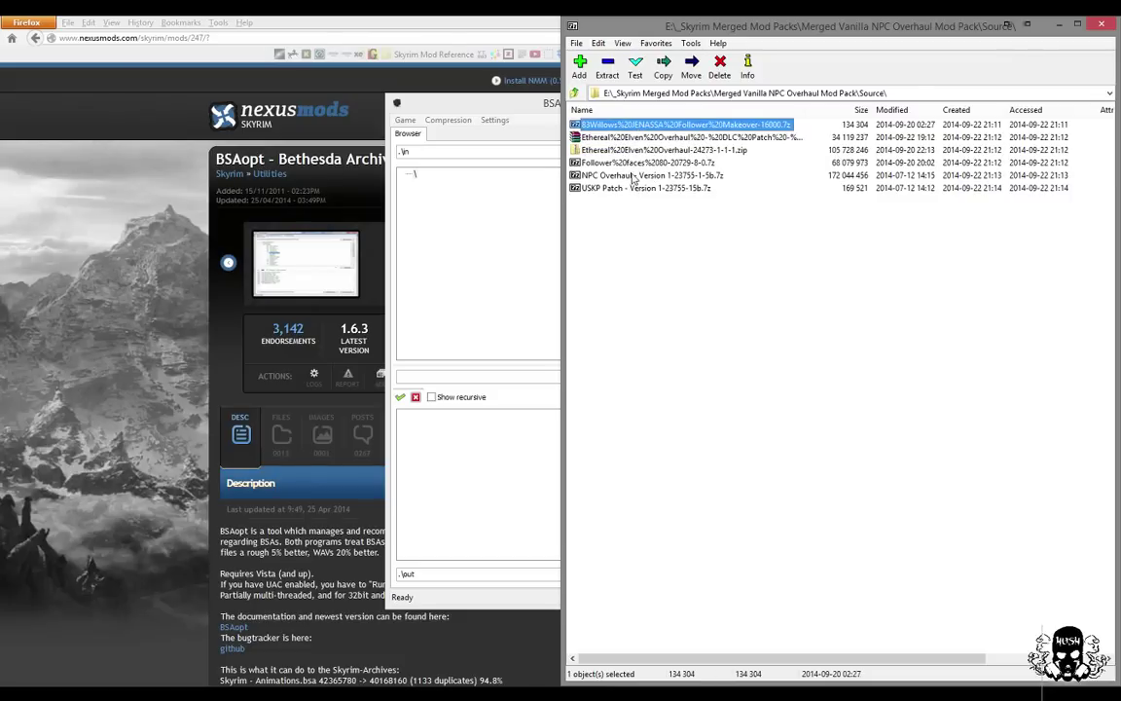
pyautogui.rightClick(633, 177)
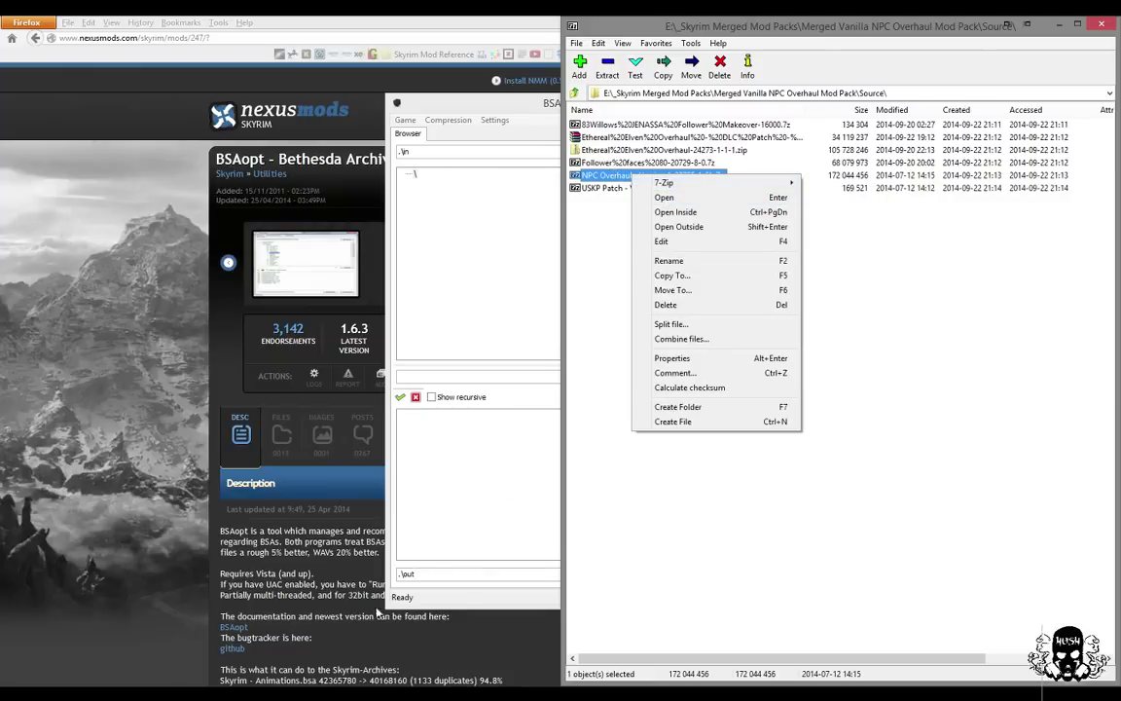
# - Switch to File Explorer and delete the meshes and textures folders from the Merged Vanilla NPC Overhaul Mod Pack's Data folder
pyautogui.hotkey('alt', 'Tab')
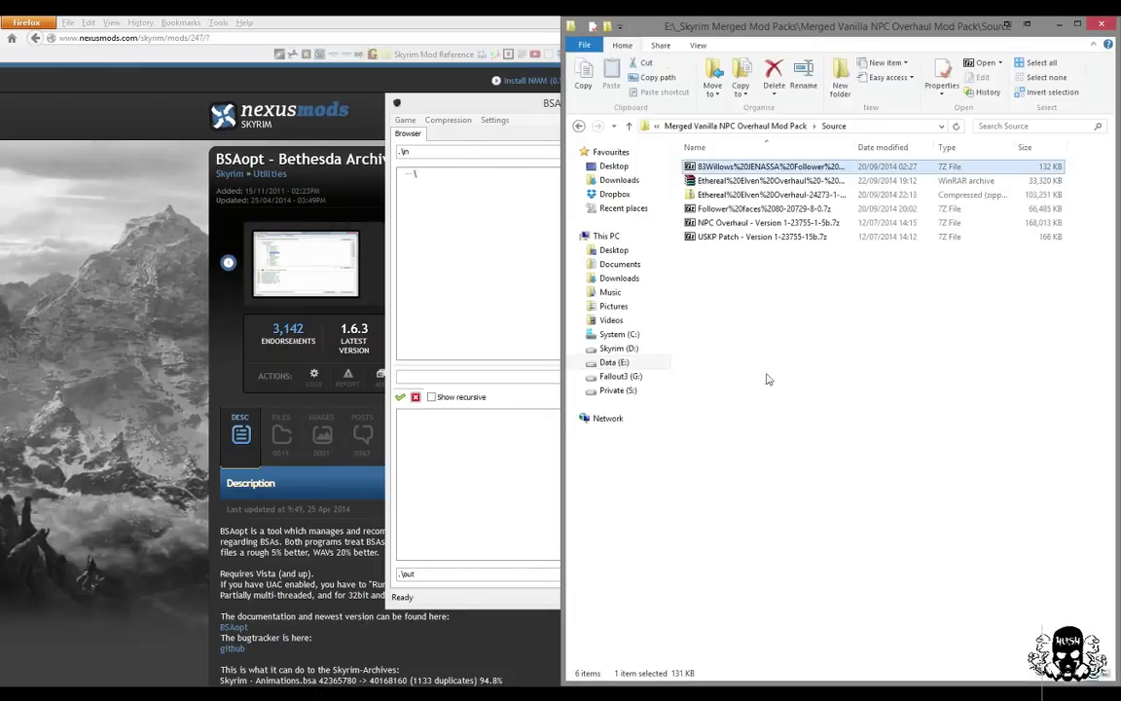
pyautogui.click(630, 128)
pyautogui.doubleClick(716, 169)
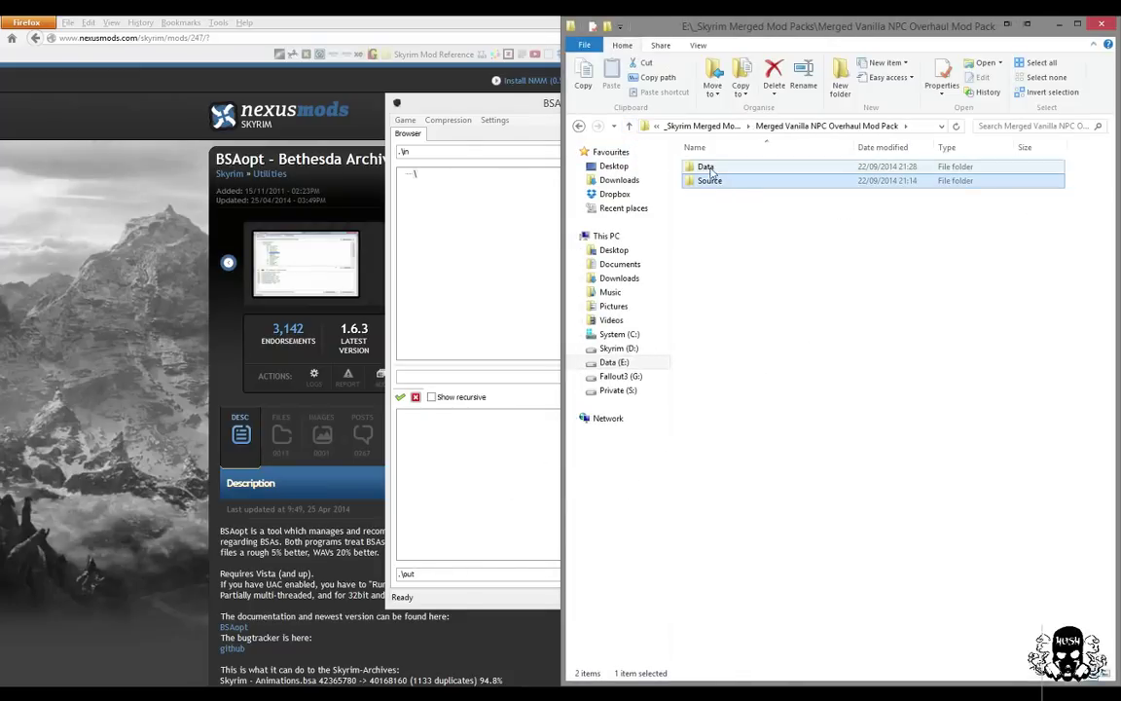
pyautogui.click(712, 181)
pyautogui.keyDown('ctrl'); pyautogui.click(710, 168); pyautogui.keyUp('ctrl')
pyautogui.rightClick(718, 169)
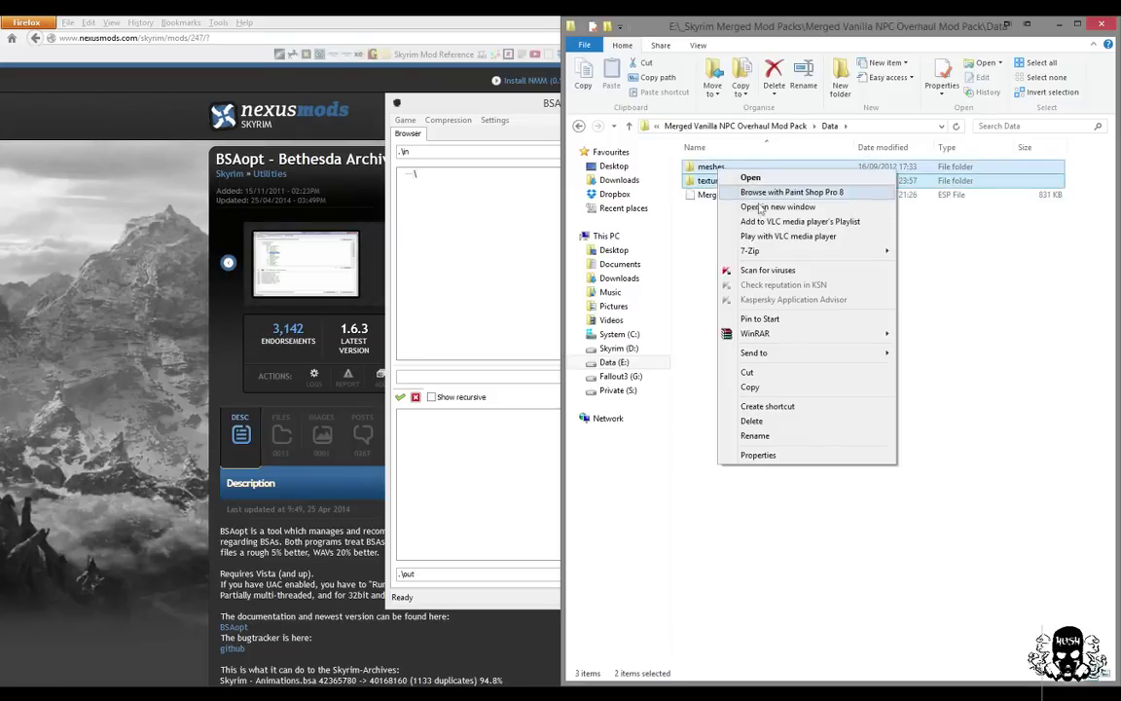
pyautogui.click(753, 420)
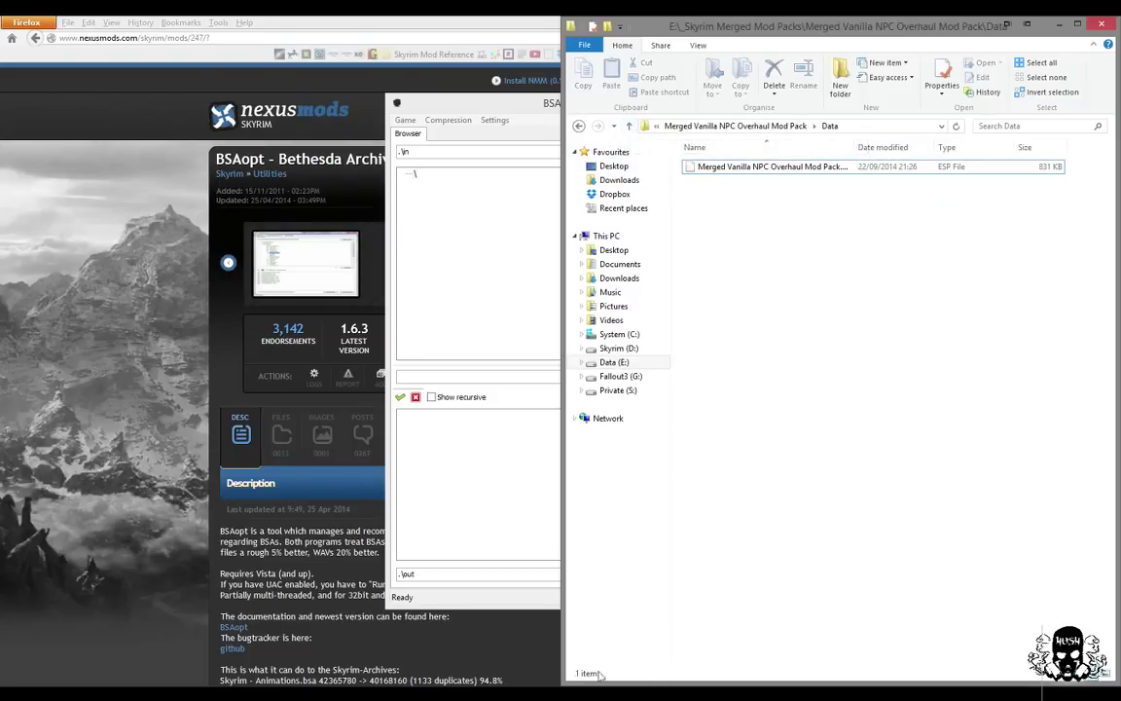
# - Switch to 7-Zip and copy the textures and meshes folders from NPC Overhaul - Version 1-23755-1-5b.7z to the Merged Vanilla NPC Overhaul Mod Pack's Data folder
pyautogui.hotkey('alt', 'Tab')
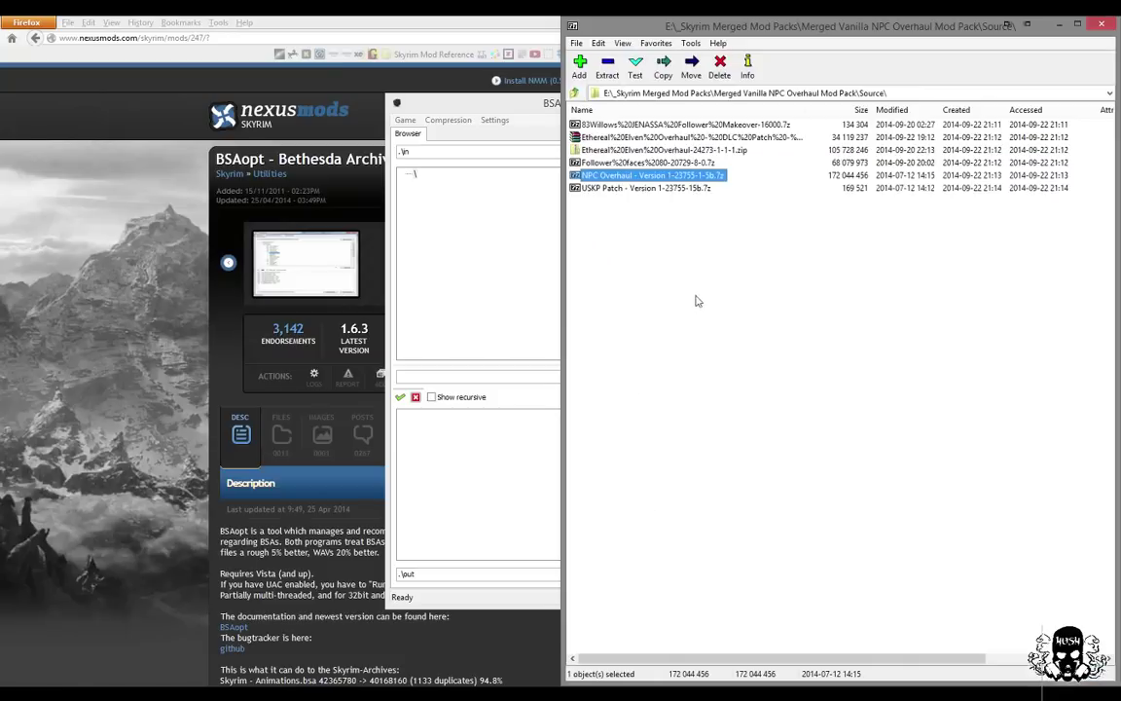
pyautogui.doubleClick(628, 178)
pyautogui.doubleClick(598, 125)
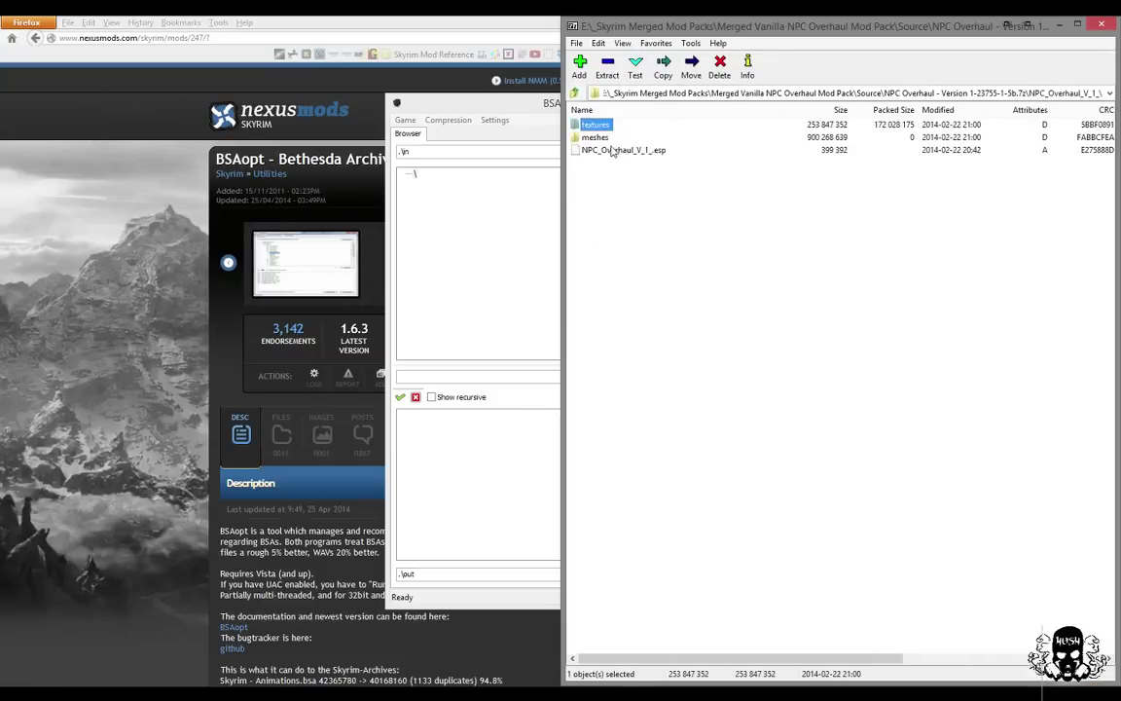
pyautogui.keyDown('shift'); pyautogui.click(603, 138); pyautogui.keyUp('shift')
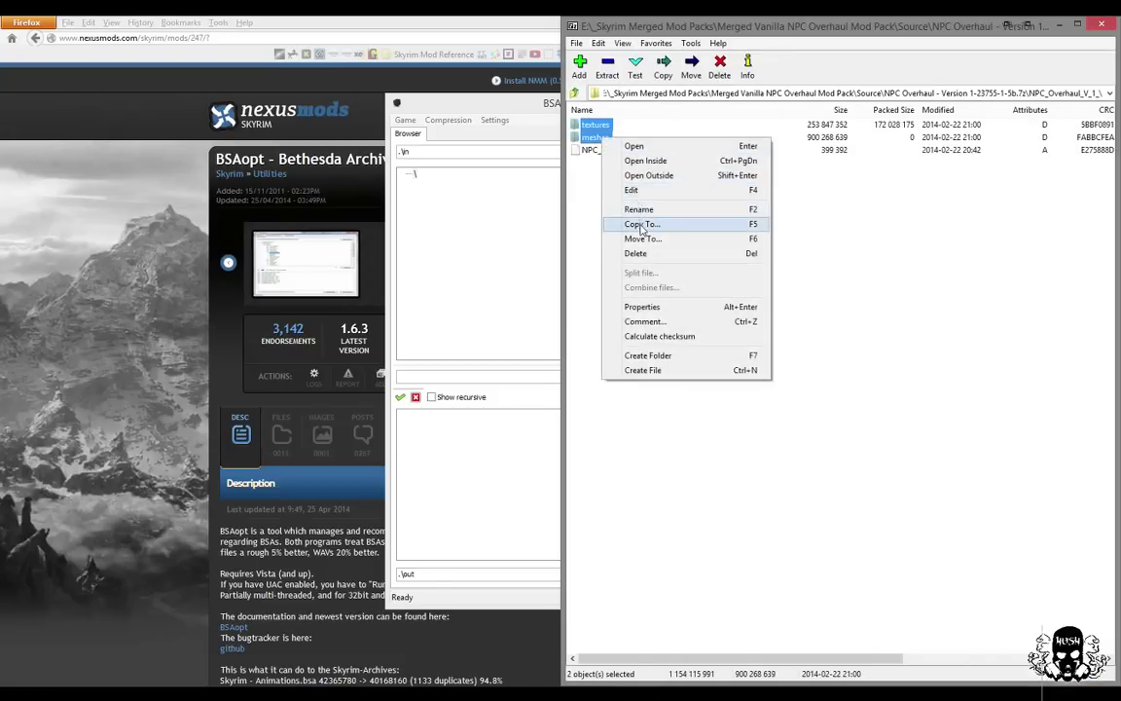
pyautogui.click(638, 223)
pyautogui.click(686, 302)
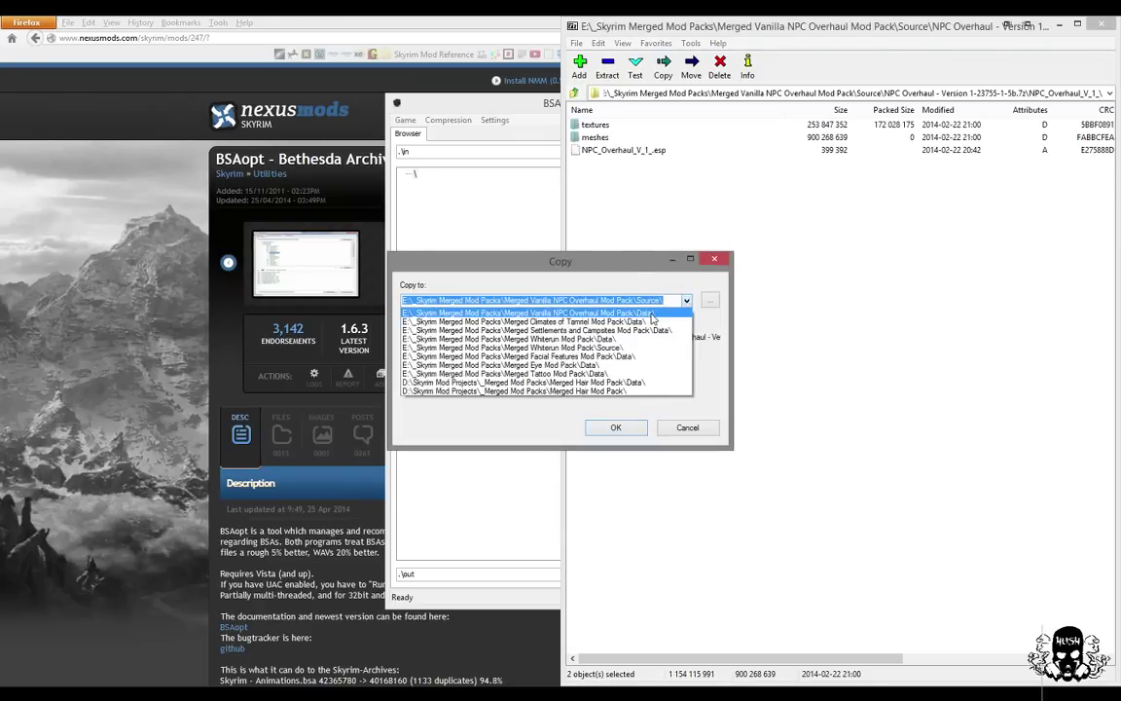
pyautogui.click(623, 327)
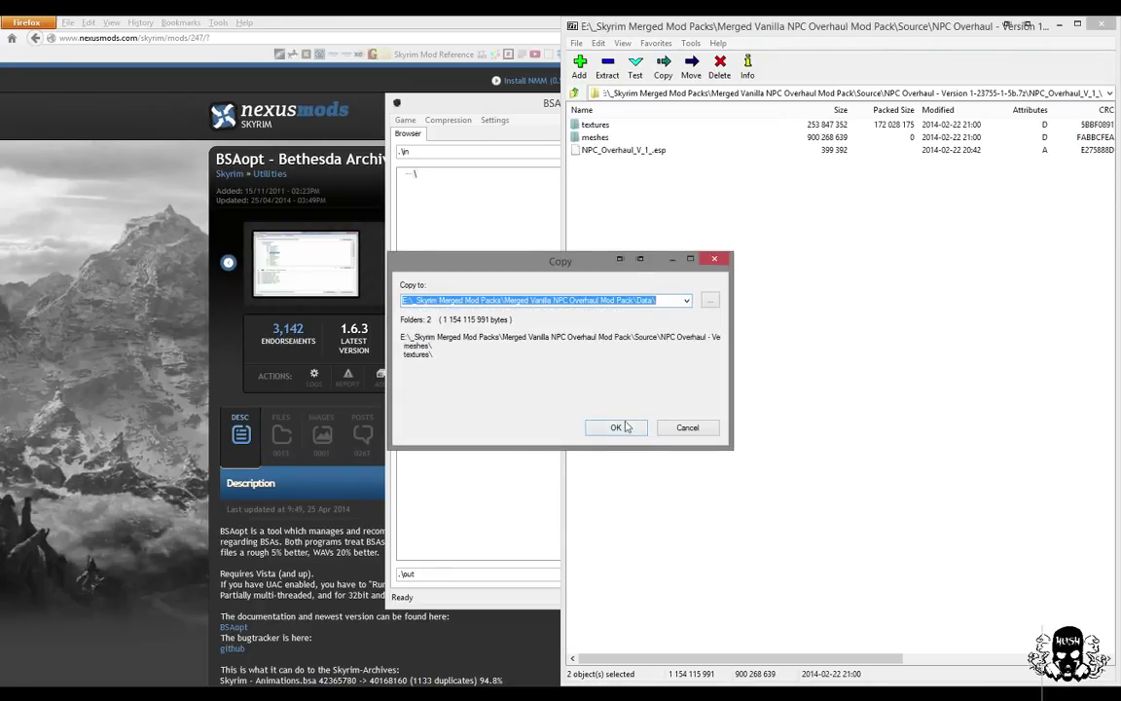
pyautogui.click(717, 302)
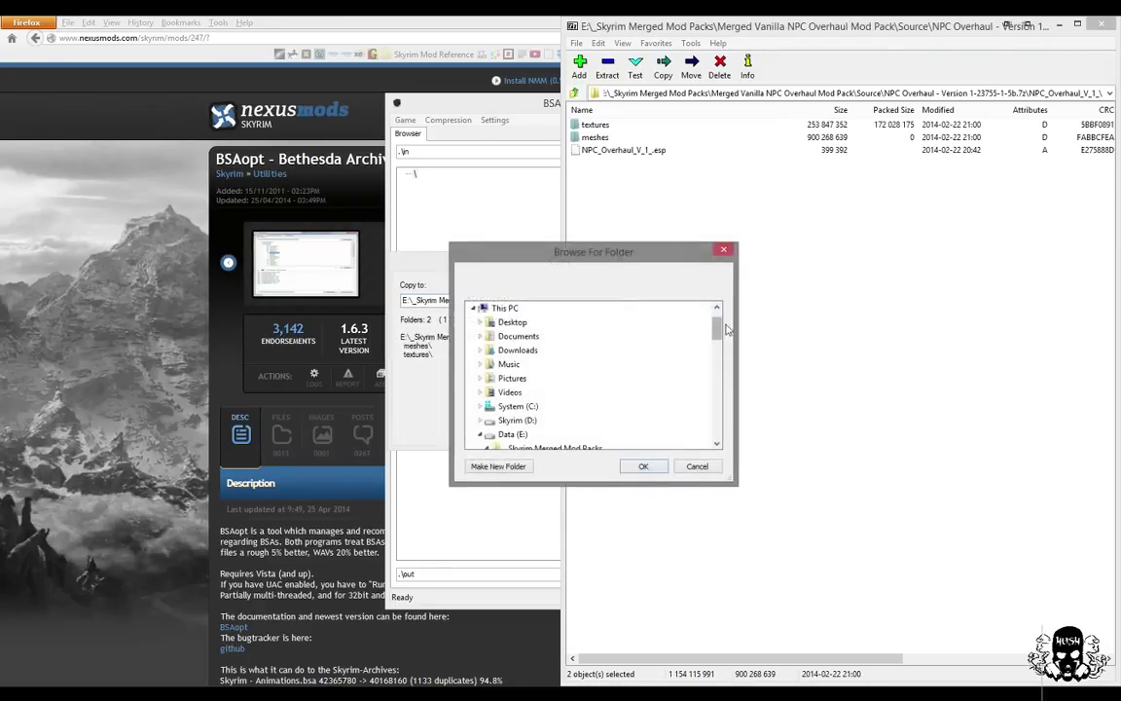
pyautogui.moveTo(716, 316); pyautogui.dragTo(717, 357)
pyautogui.scroll(2, 717, 356)
pyautogui.scroll(-4, 614, 366)
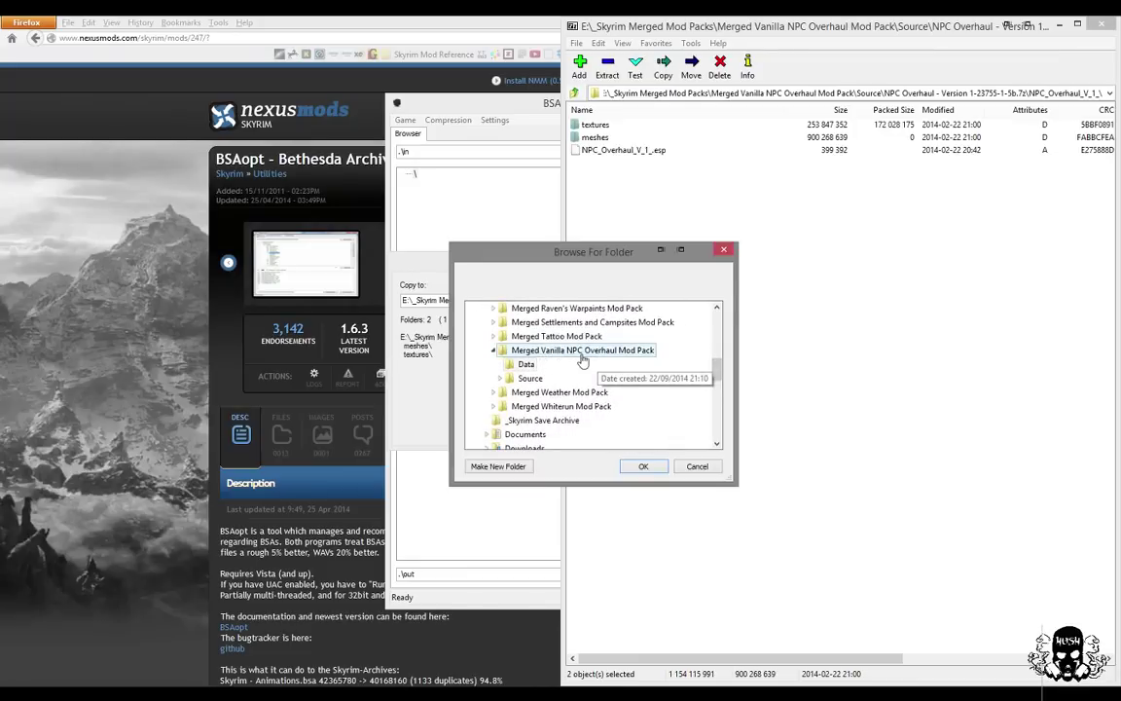
pyautogui.click(526, 365)
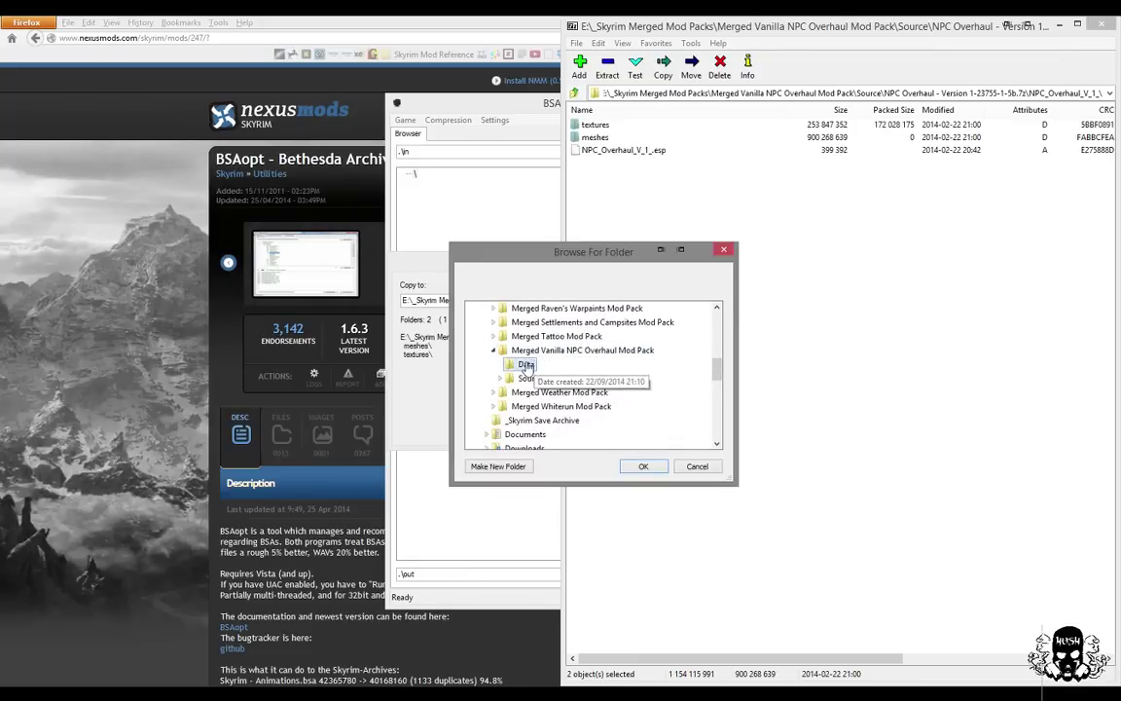
pyautogui.click(644, 467)
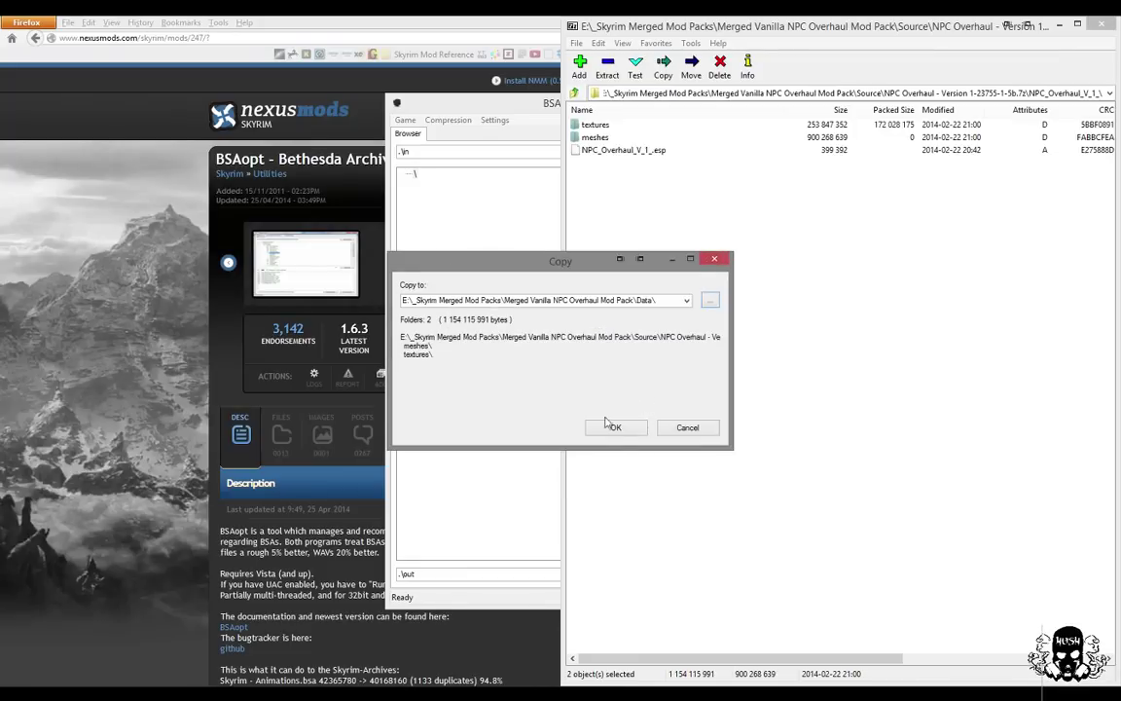
pyautogui.click(617, 428)
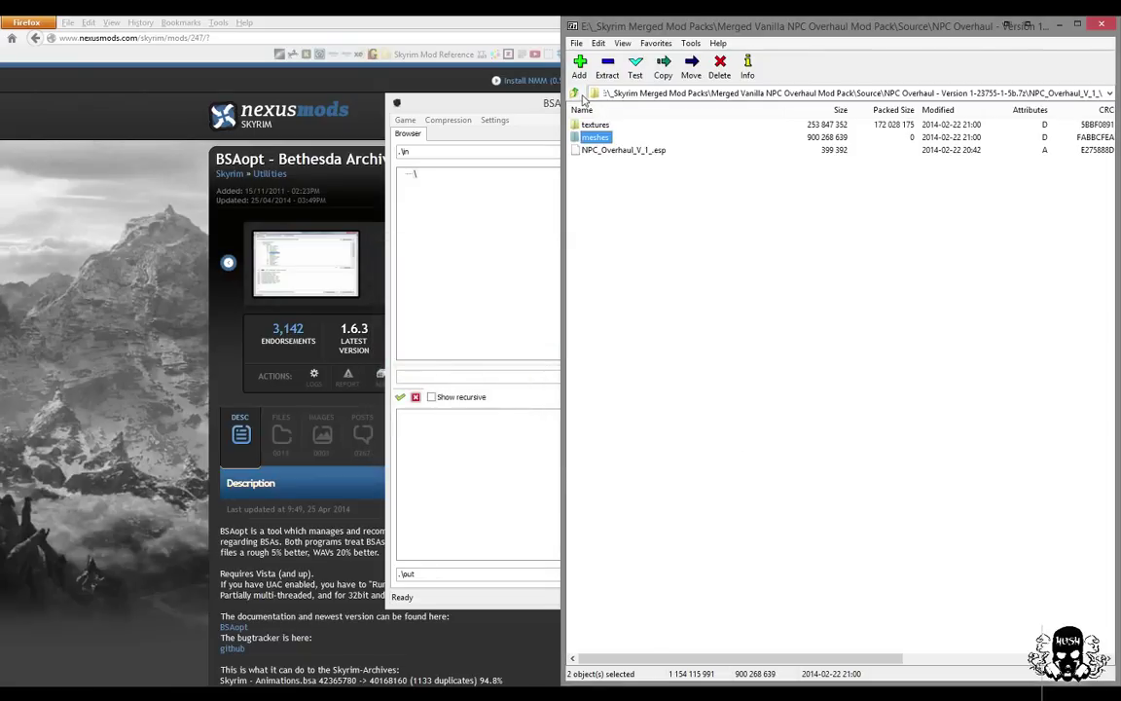
# - Copy the Textures and Meshes folders from the Follower faces archive in Source to the mod pack's Data folder, replacing all existing files
pyautogui.click(576, 93)
pyautogui.click(576, 94)
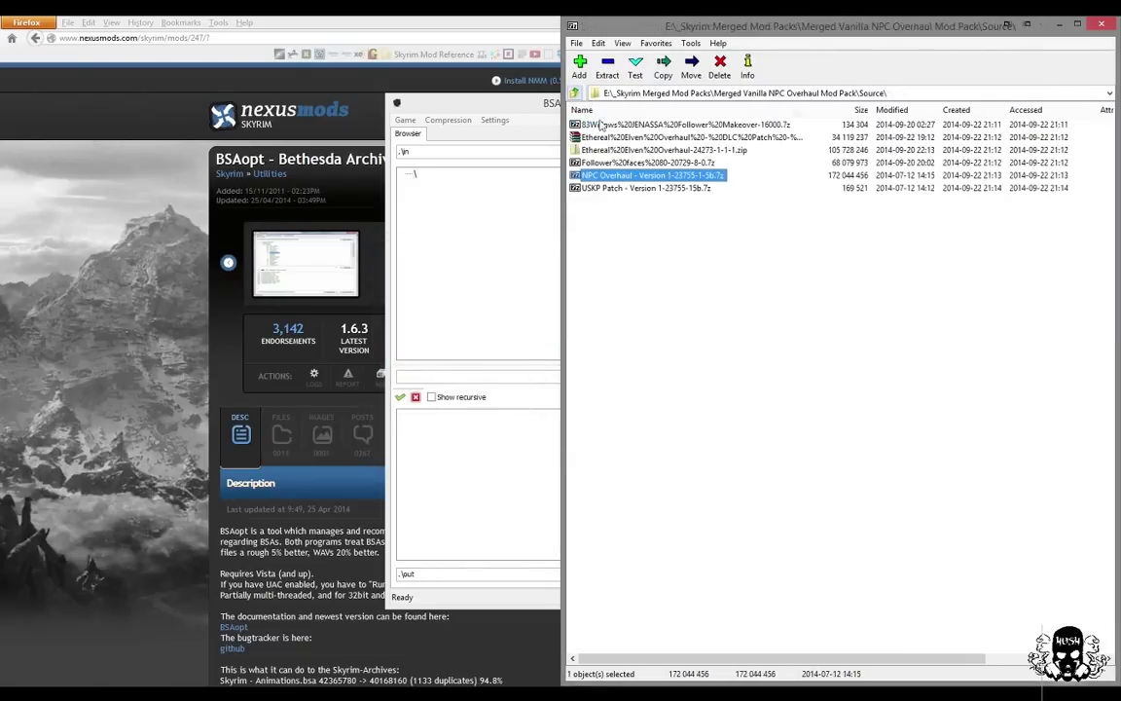
pyautogui.doubleClick(637, 163)
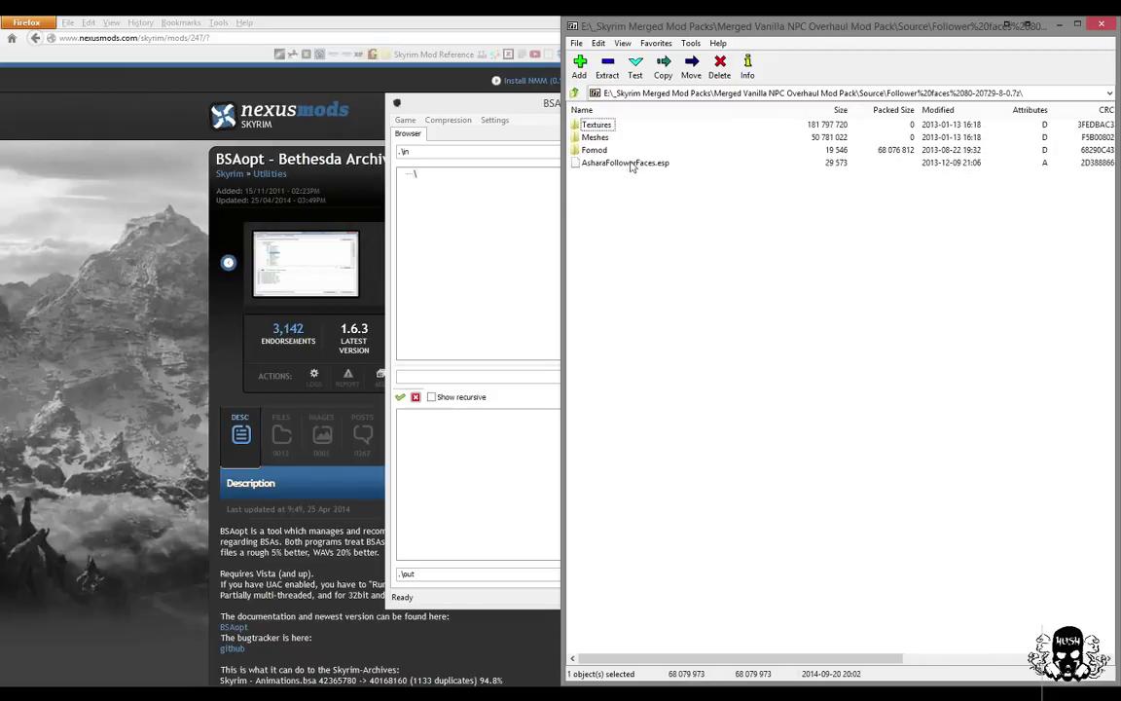
pyautogui.click(605, 130)
pyautogui.keyDown('ctrl'); pyautogui.click(602, 139); pyautogui.keyUp('ctrl')
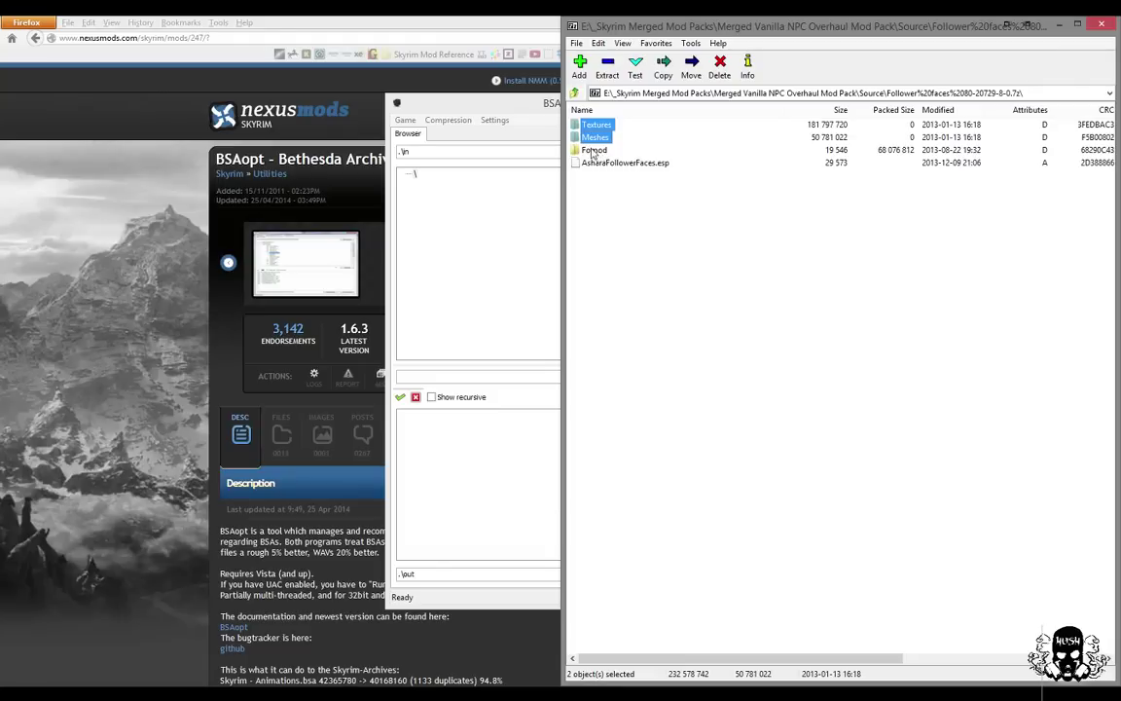
pyautogui.rightClick(598, 139)
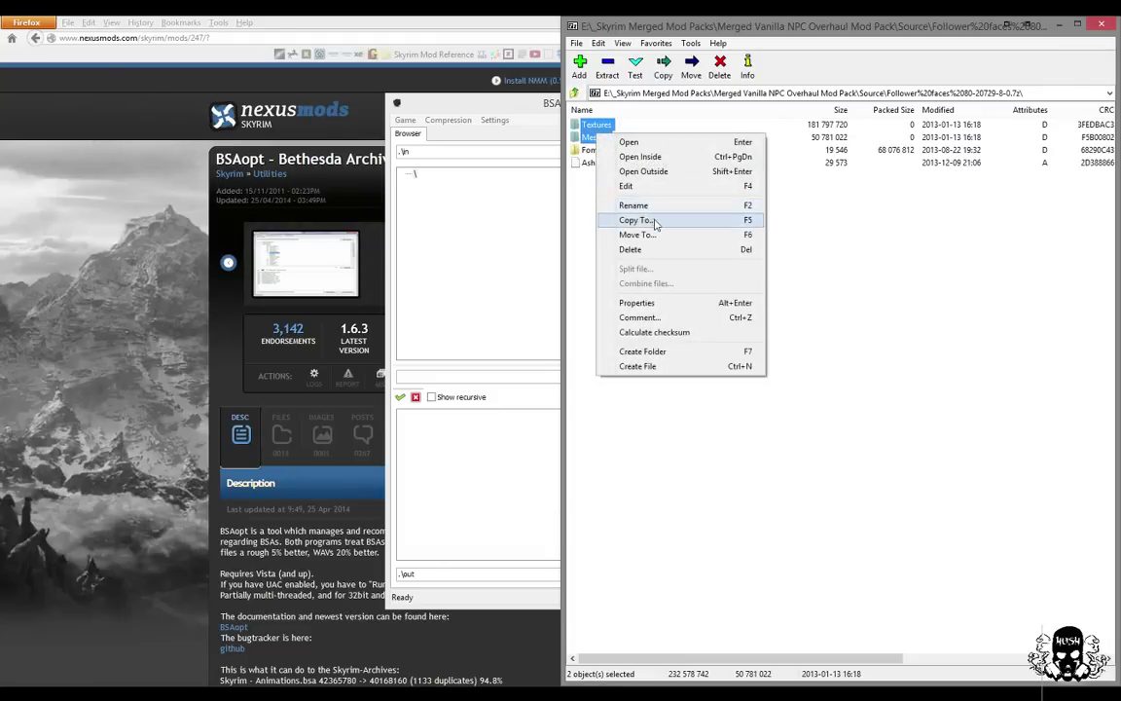
pyautogui.click(681, 222)
pyautogui.click(685, 299)
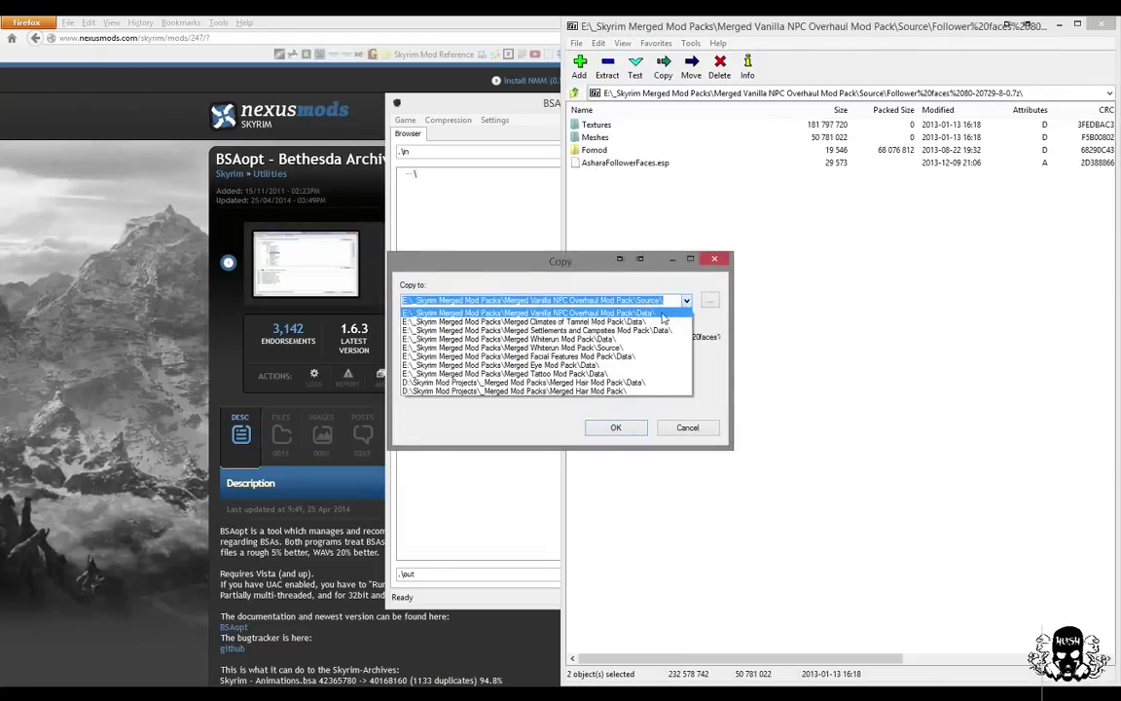
pyautogui.click(660, 314)
pyautogui.click(615, 427)
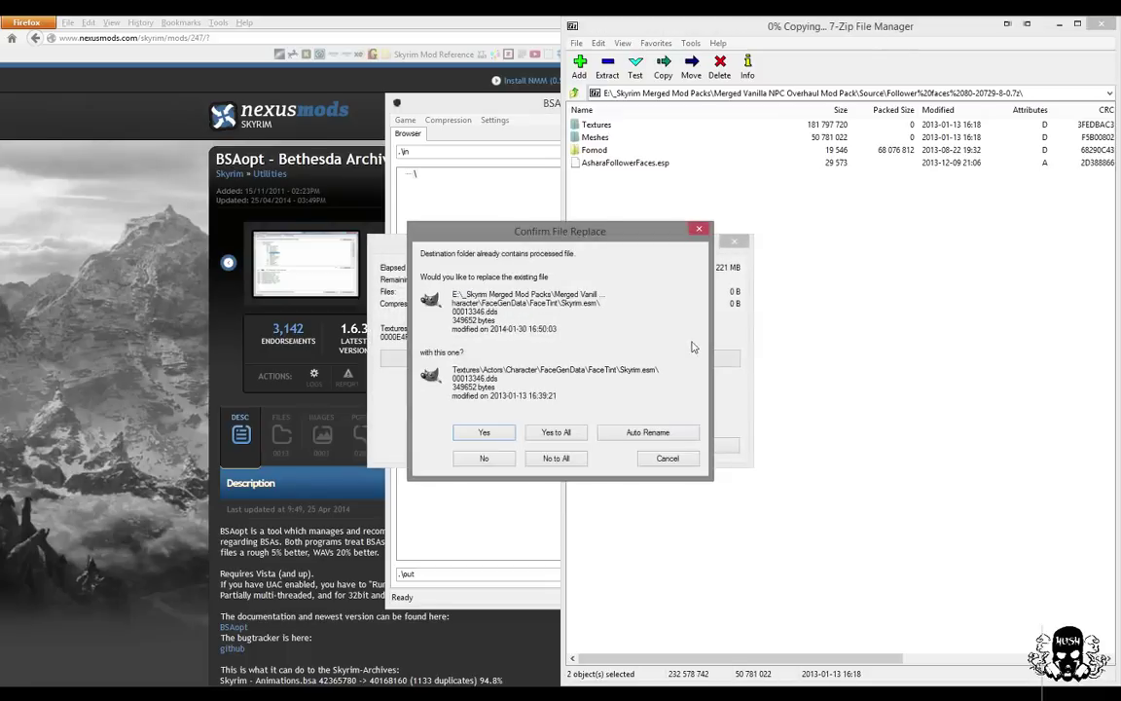
pyautogui.click(558, 433)
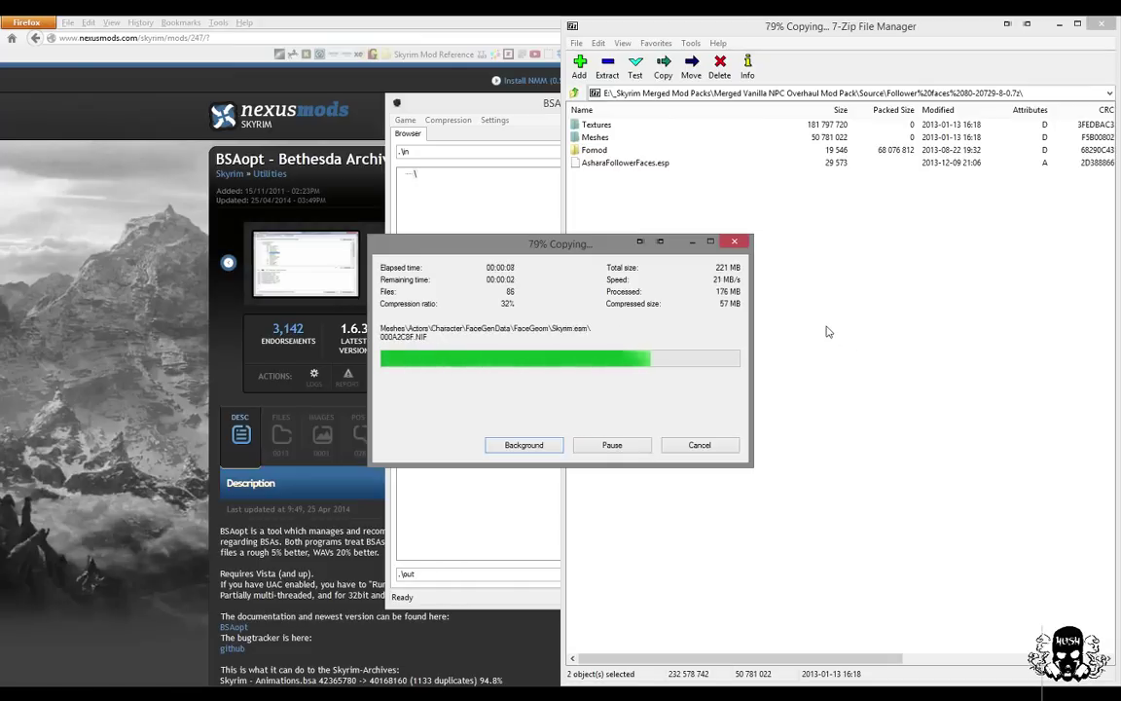
# - Examine the contents of USKP Patch - Version 1-23755-15b.7z down to its USKP_NPCoverhaul_Patch\Data folder for meshes or textures
pyautogui.click(575, 93)
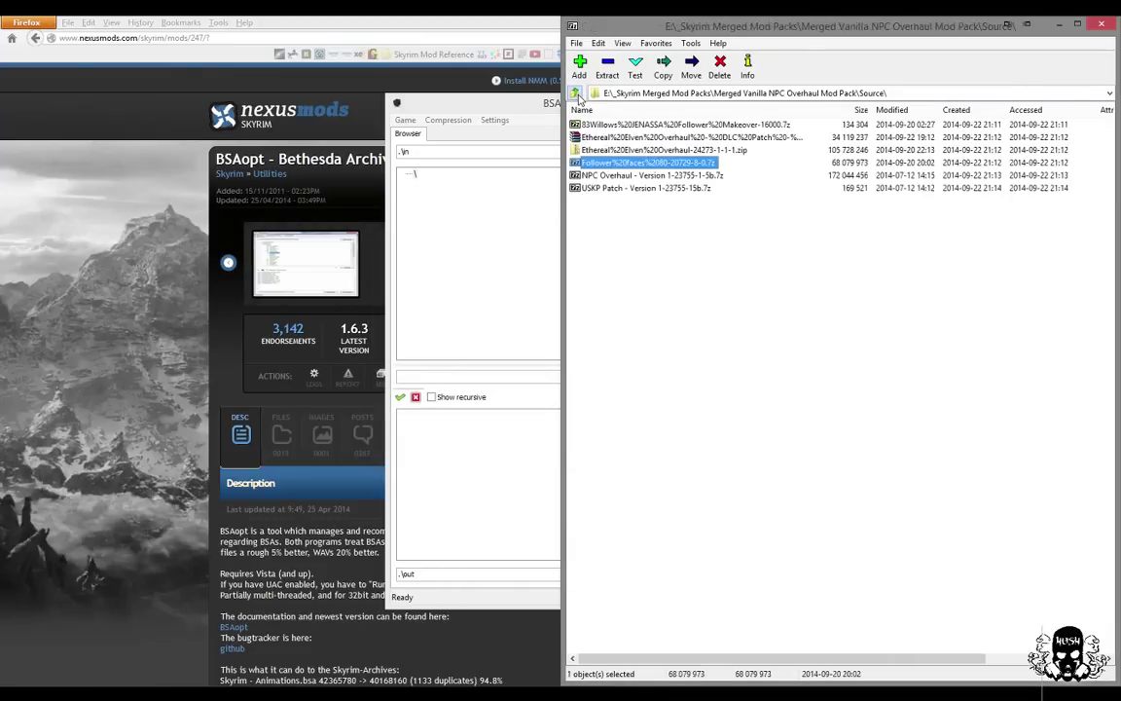
pyautogui.doubleClick(640, 189)
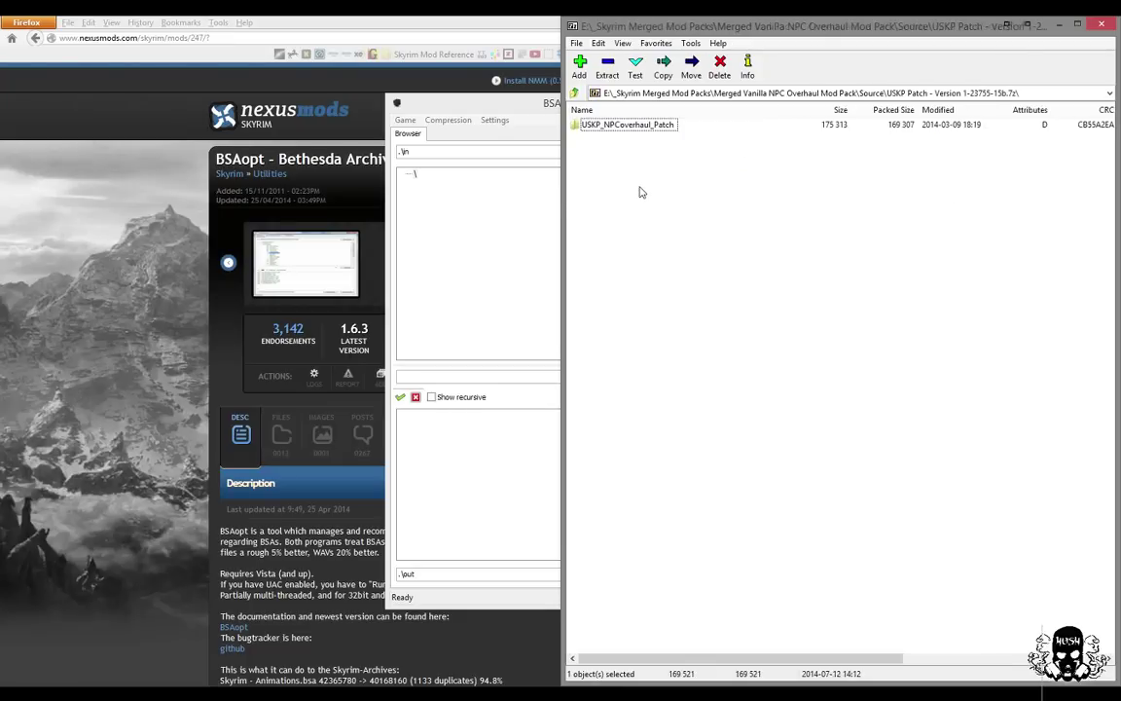
pyautogui.doubleClick(625, 126)
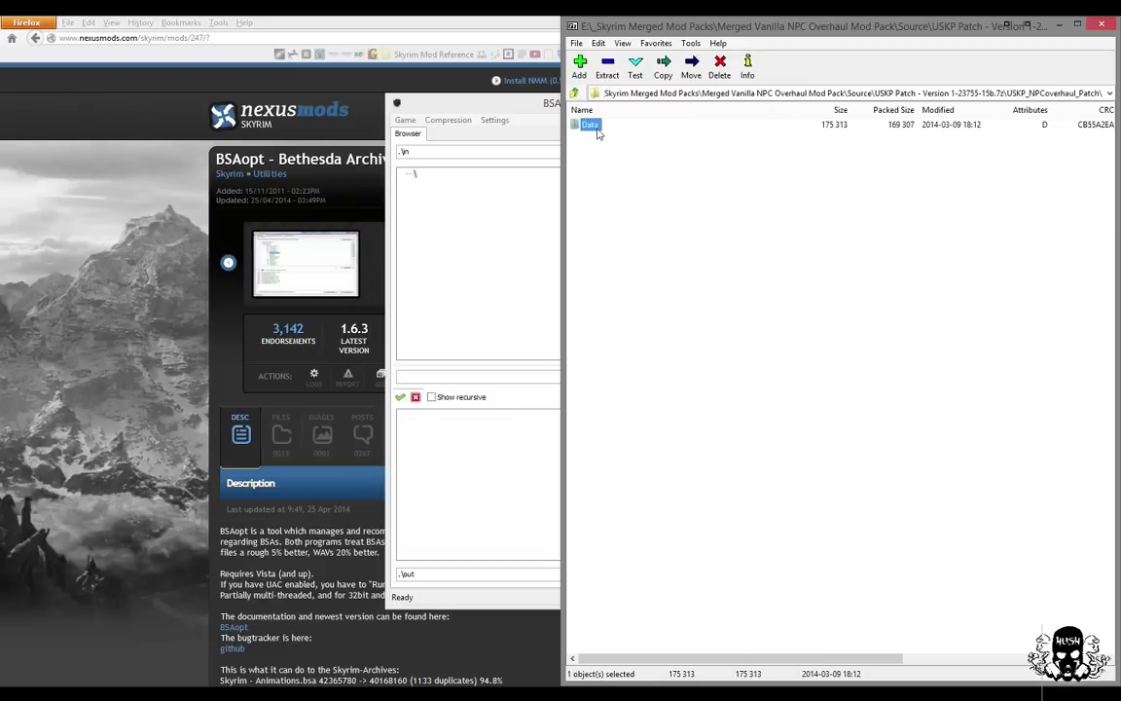
pyautogui.doubleClick(592, 126)
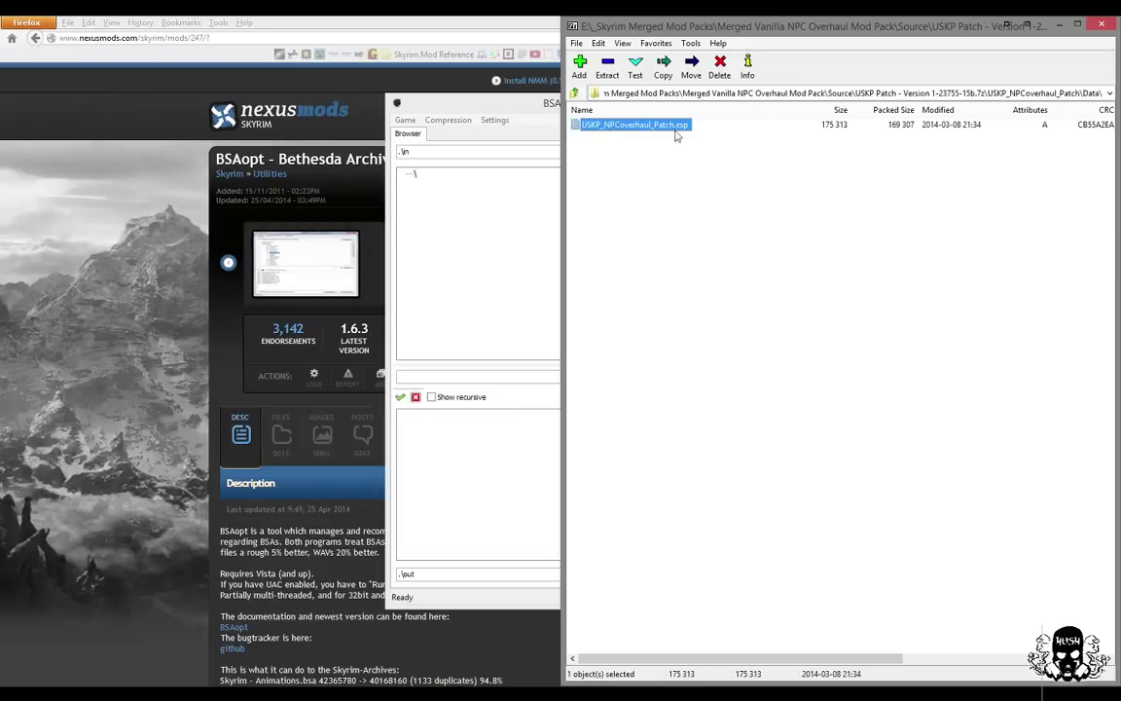
# - Copy the Meshes and Textures folders from the Ethereal Elven Overhaul-24273-1-1-1.zip archive to the Merged Vanilla NPC Overhaul Mod Pack's Data folder, replacing all existing files
pyautogui.click(576, 94)
pyautogui.click(576, 94)
pyautogui.click(576, 93)
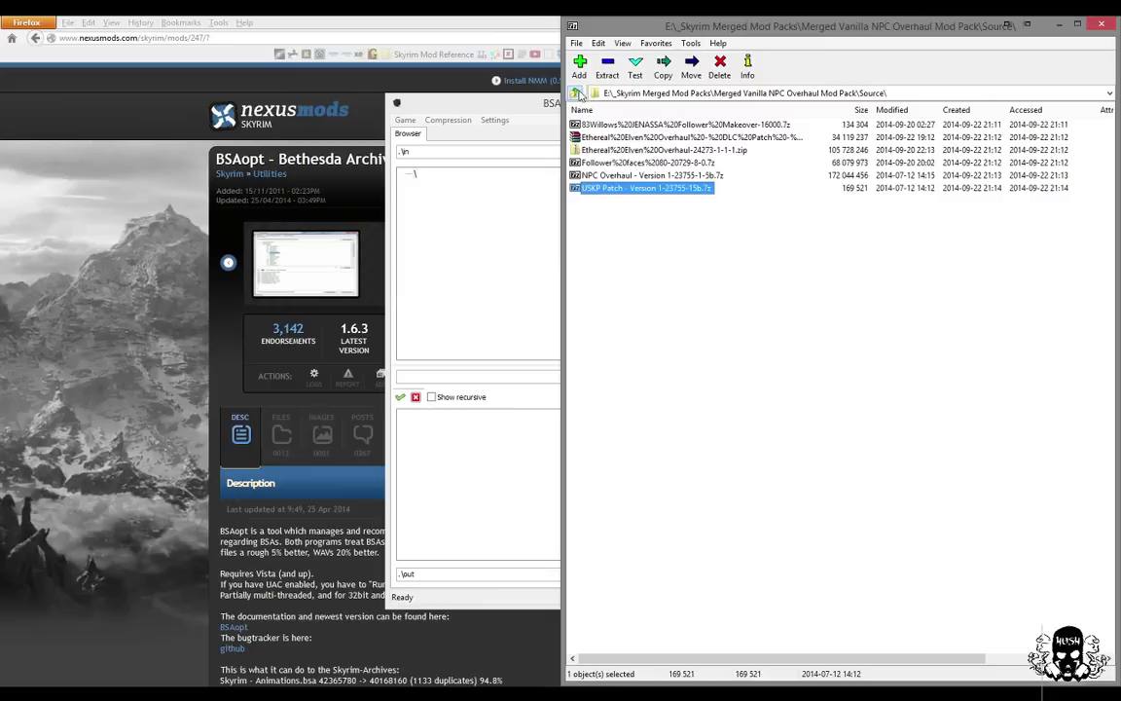
pyautogui.doubleClick(644, 151)
pyautogui.doubleClick(601, 127)
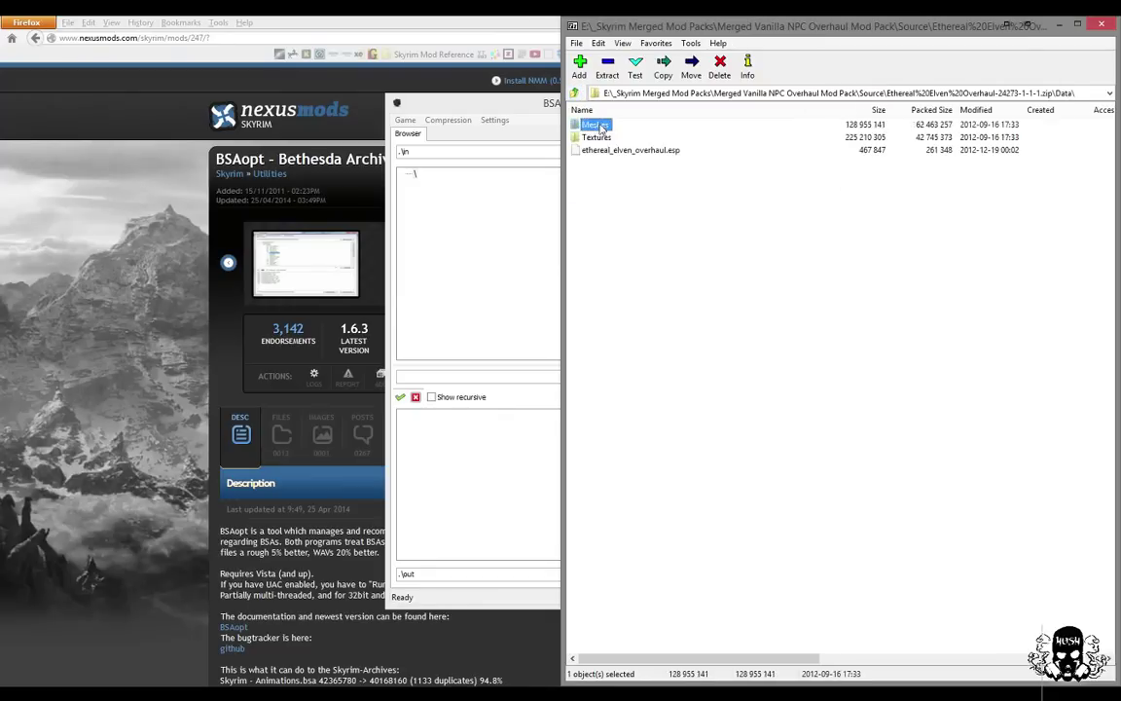
pyautogui.keyDown('shift'); pyautogui.click(591, 137); pyautogui.keyUp('shift')
pyautogui.rightClick(597, 135)
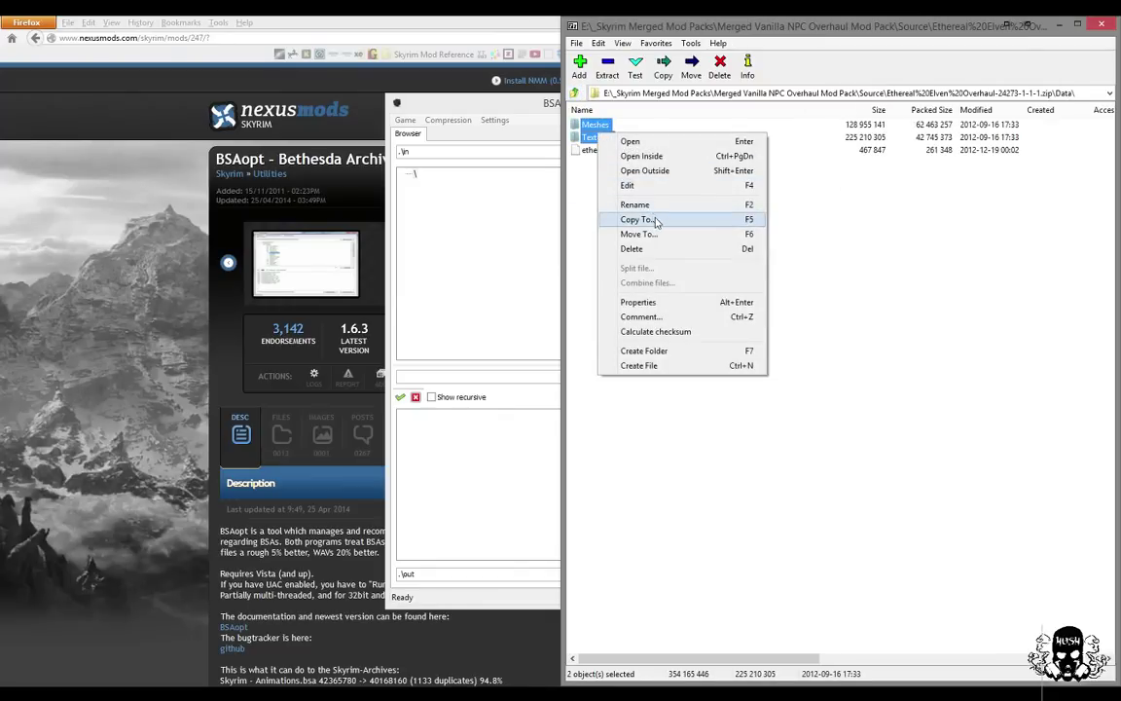
pyautogui.click(656, 221)
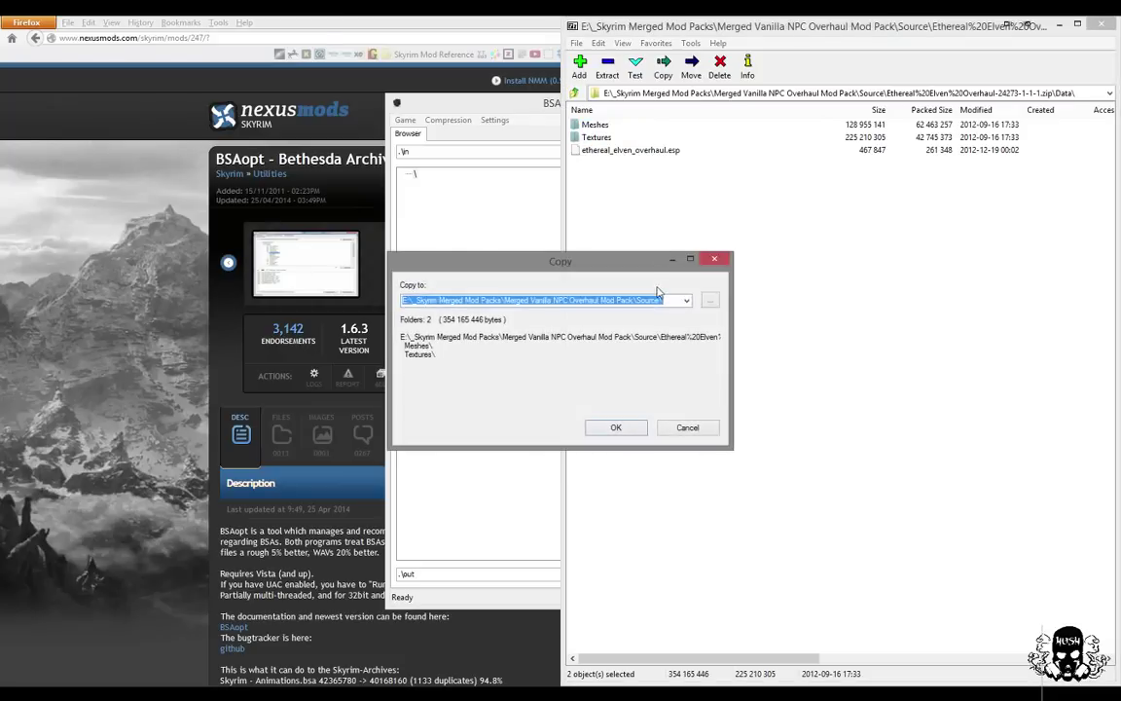
pyautogui.click(688, 303)
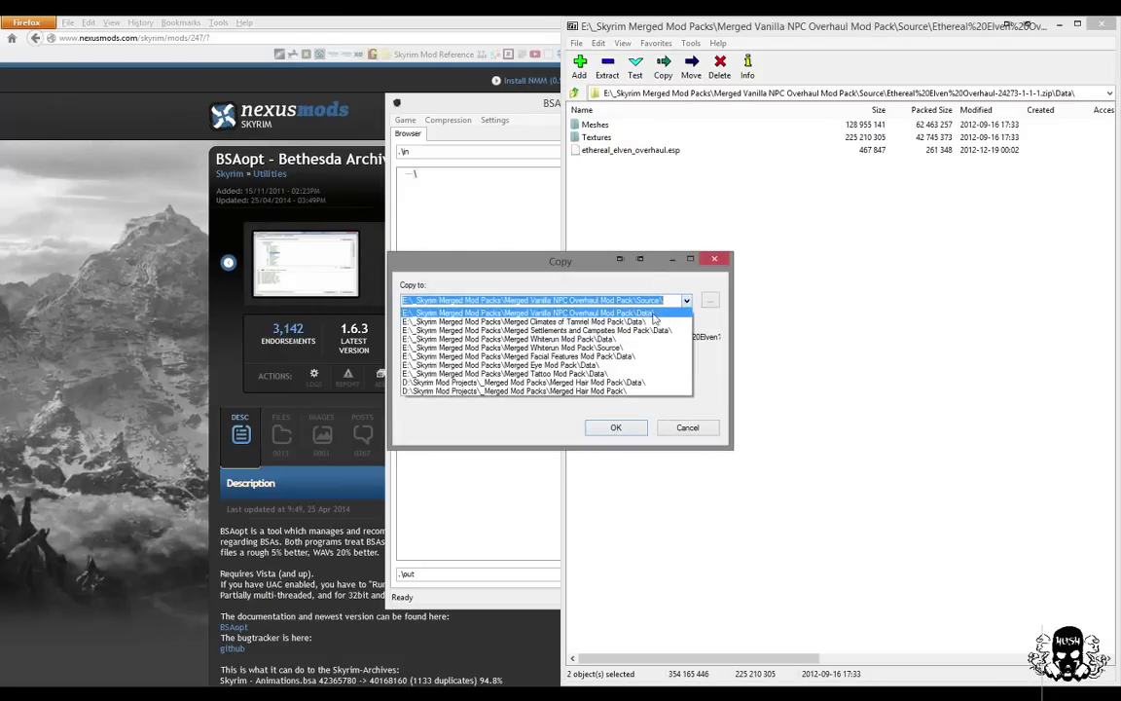
pyautogui.click(653, 334)
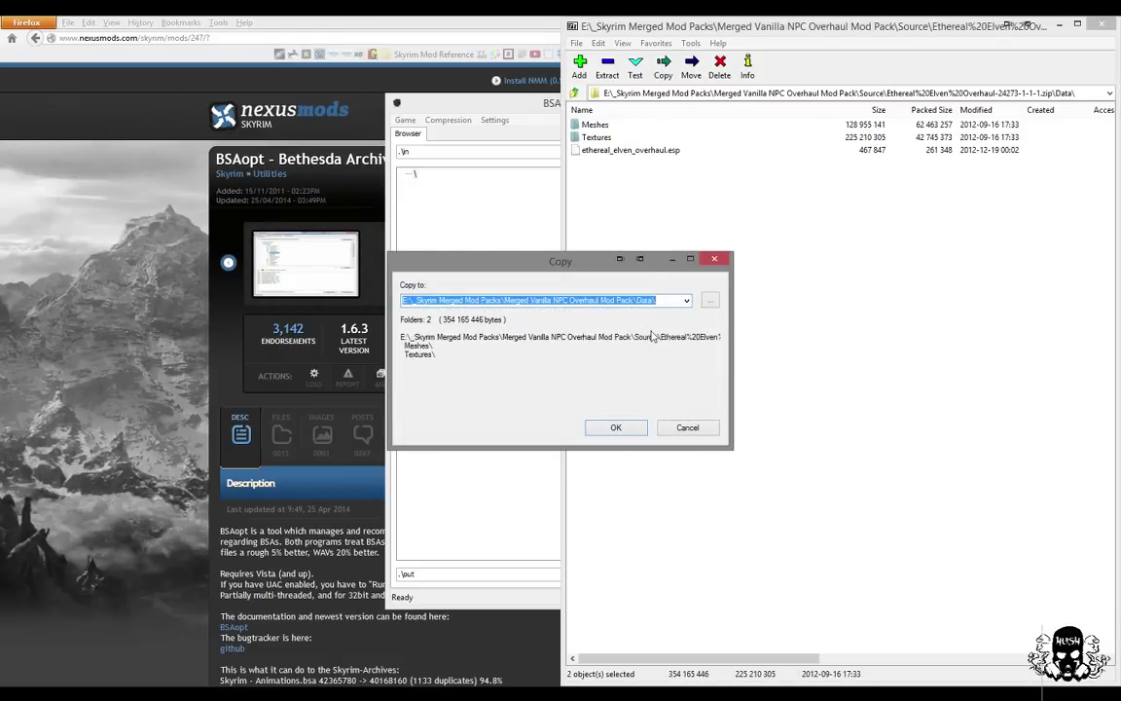
pyautogui.click(617, 428)
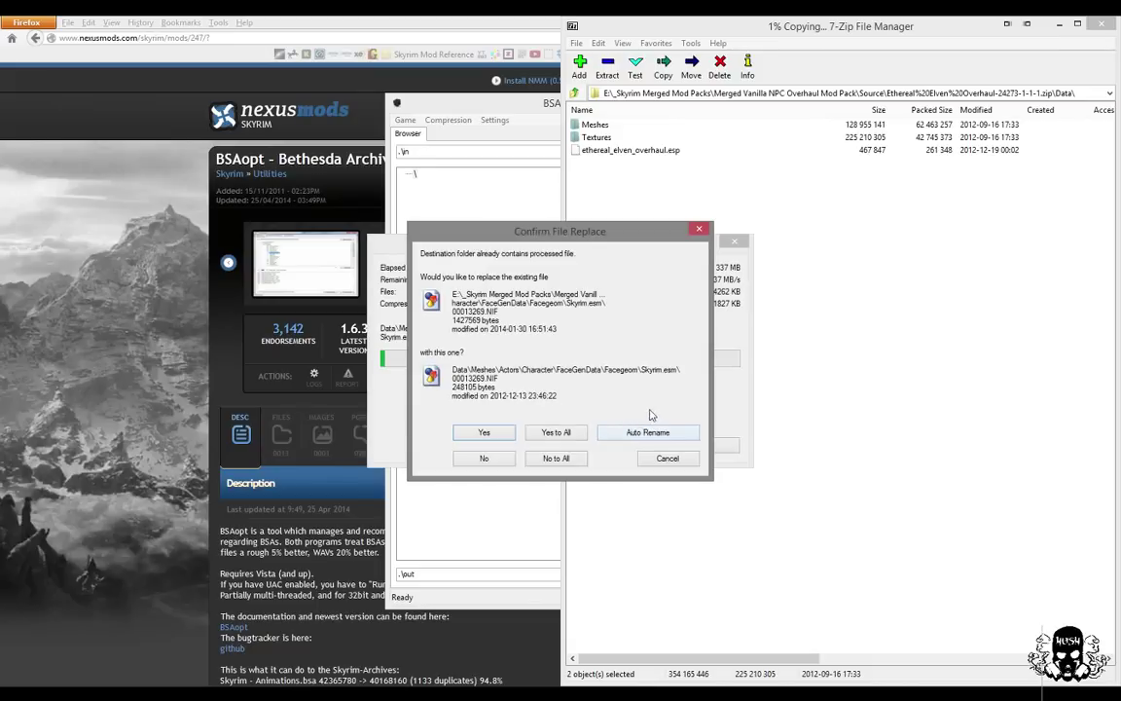
pyautogui.click(556, 432)
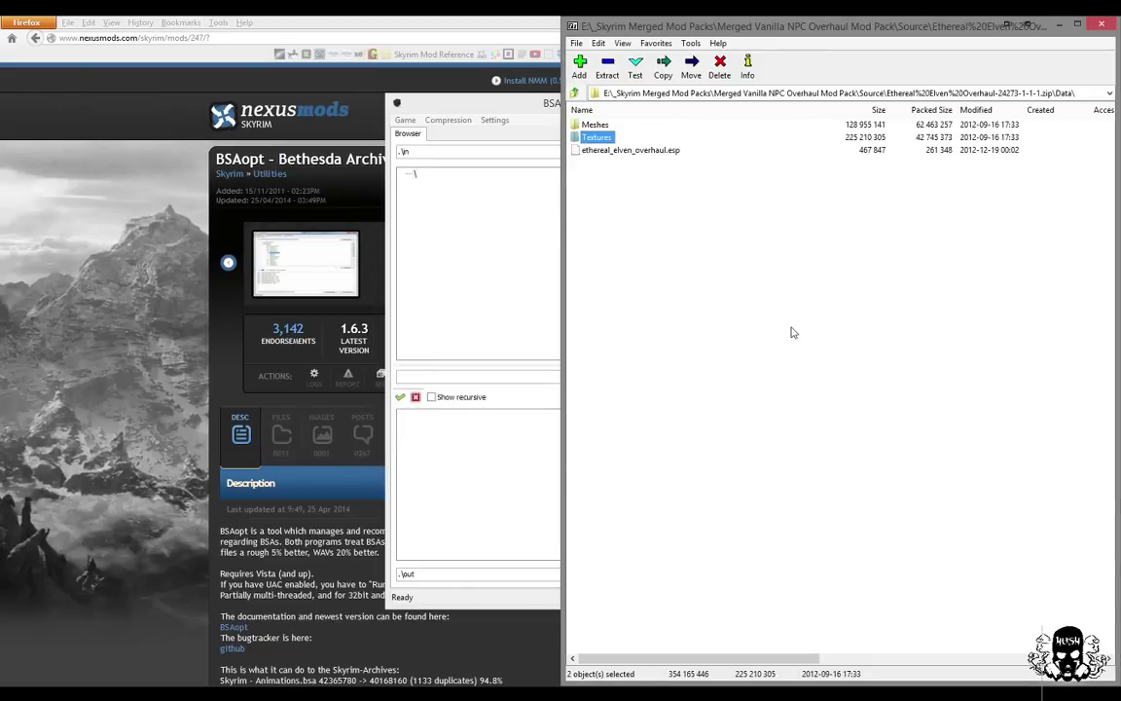
# - Copy the meshes and textures folders from the Ethereal Elven Overhaul DLC Patch archive in Source to the Merged Vanilla NPC Overhaul Mod Pack's Data folder
pyautogui.click(576, 94)
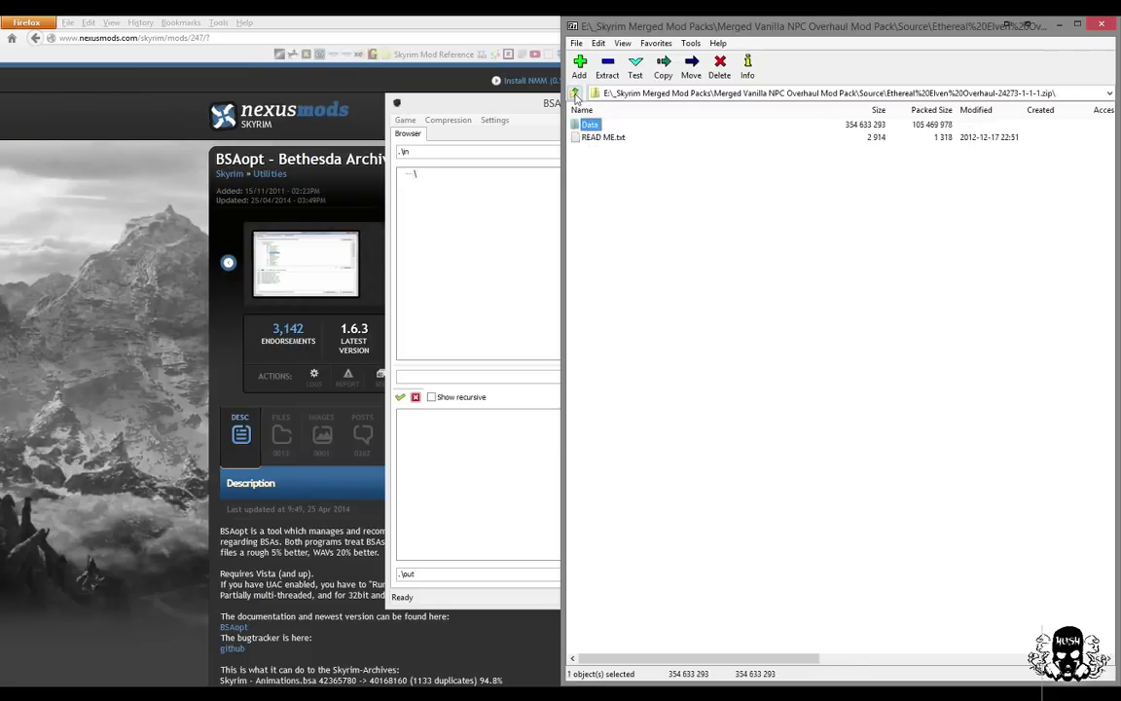
pyautogui.click(575, 93)
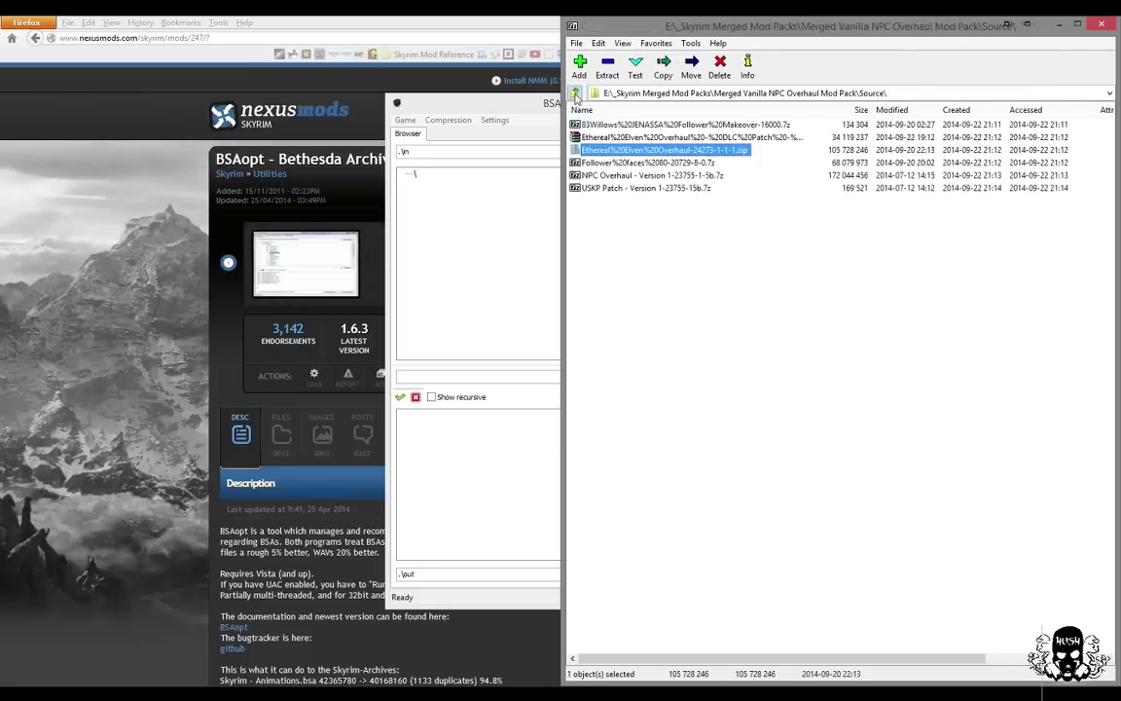
pyautogui.doubleClick(642, 138)
pyautogui.click(595, 125)
pyautogui.keyDown('shift'); pyautogui.click(597, 137); pyautogui.keyUp('shift')
pyautogui.rightClick(605, 140)
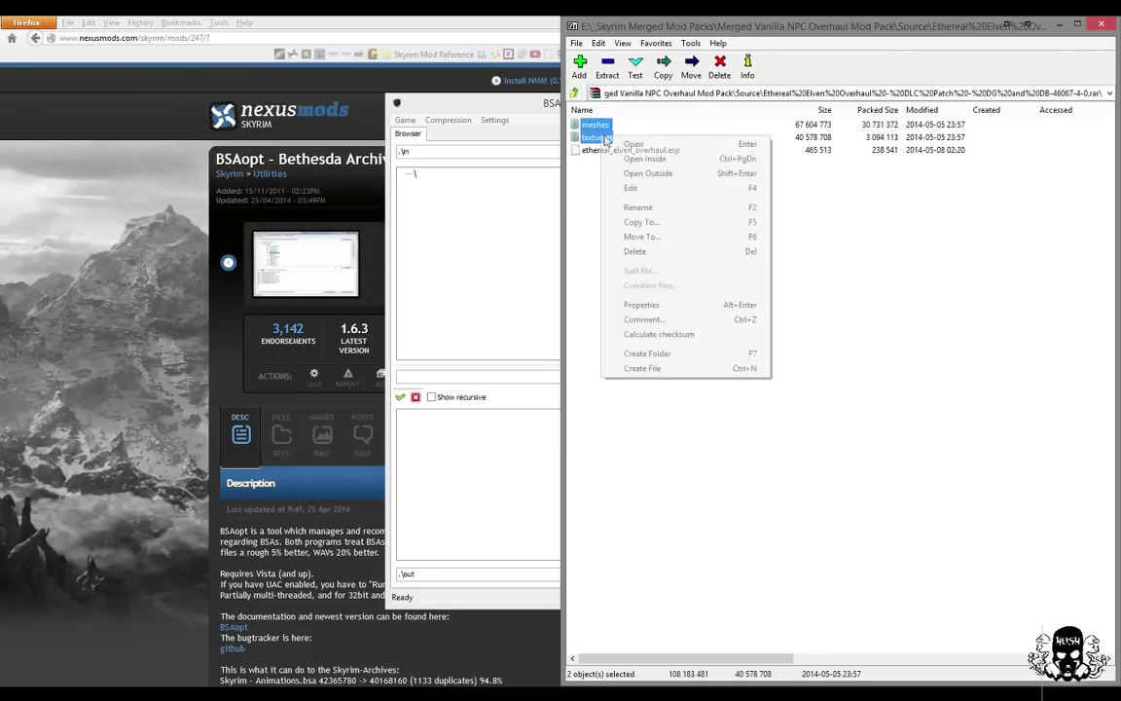
pyautogui.click(613, 222)
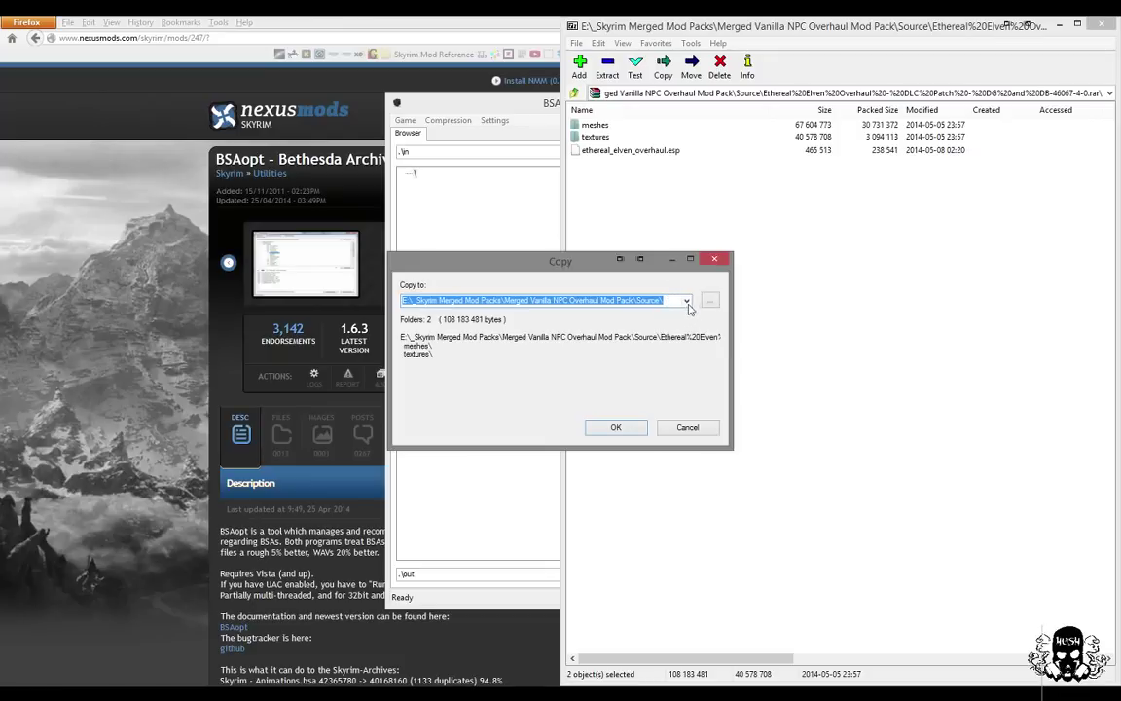
pyautogui.click(688, 301)
pyautogui.click(663, 315)
pyautogui.click(615, 427)
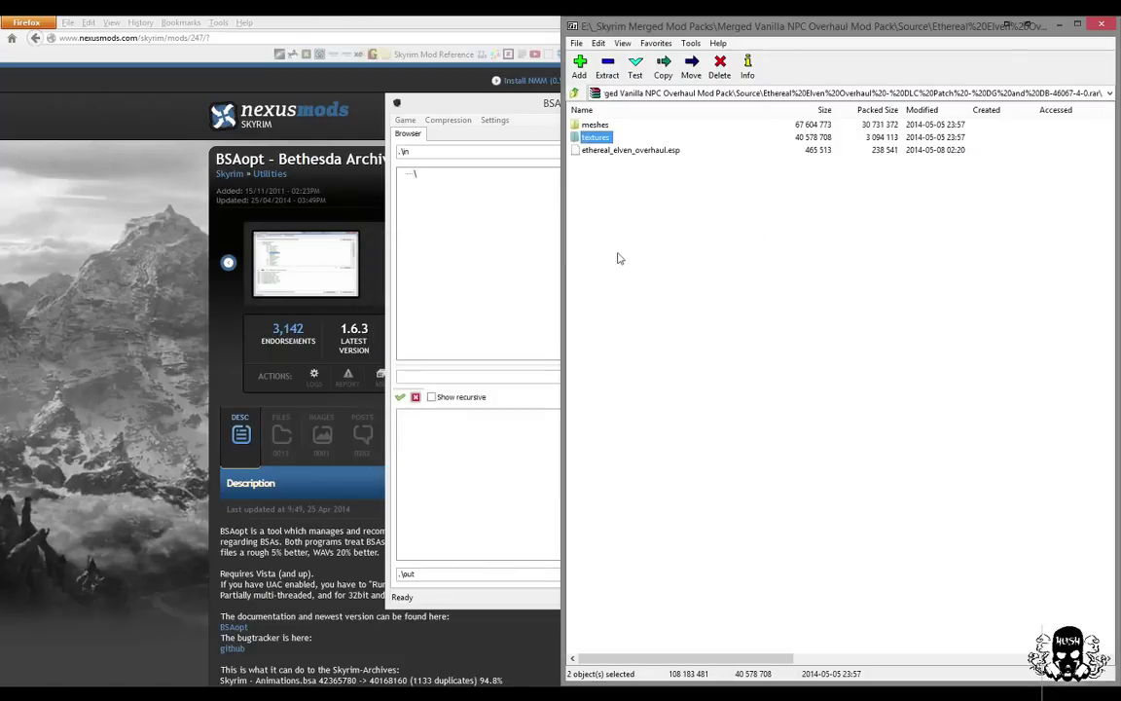
# - Copy the textures and meshes folders from the 83Willows JENASSA Follower Makeover archive to the mod pack's Data folder, replacing all existing files
pyautogui.click(574, 94)
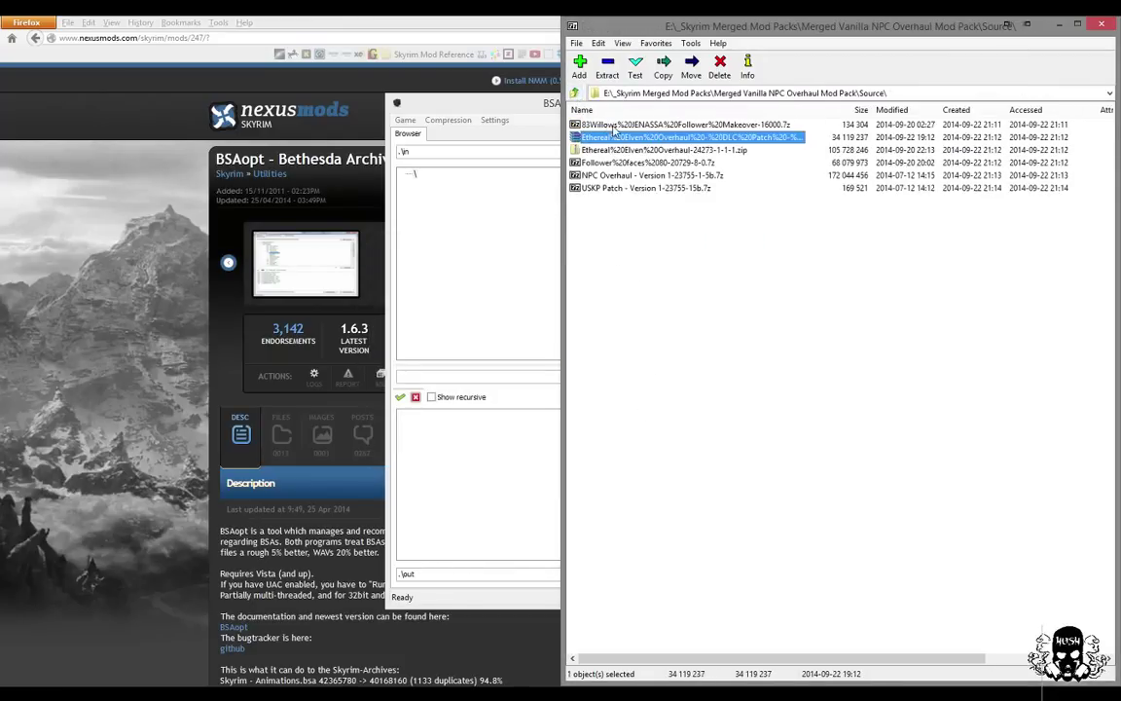
pyautogui.doubleClick(590, 125)
pyautogui.doubleClick(590, 126)
pyautogui.keyDown('shift'); pyautogui.click(590, 138); pyautogui.keyUp('shift')
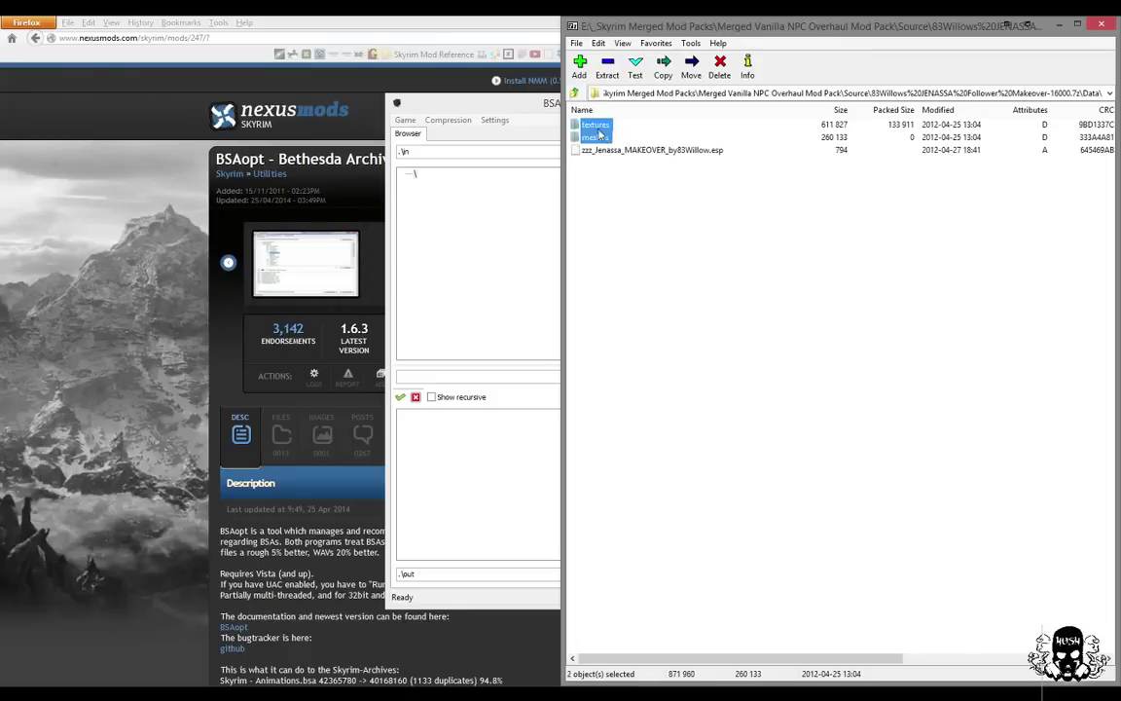
pyautogui.rightClick(598, 130)
pyautogui.click(634, 215)
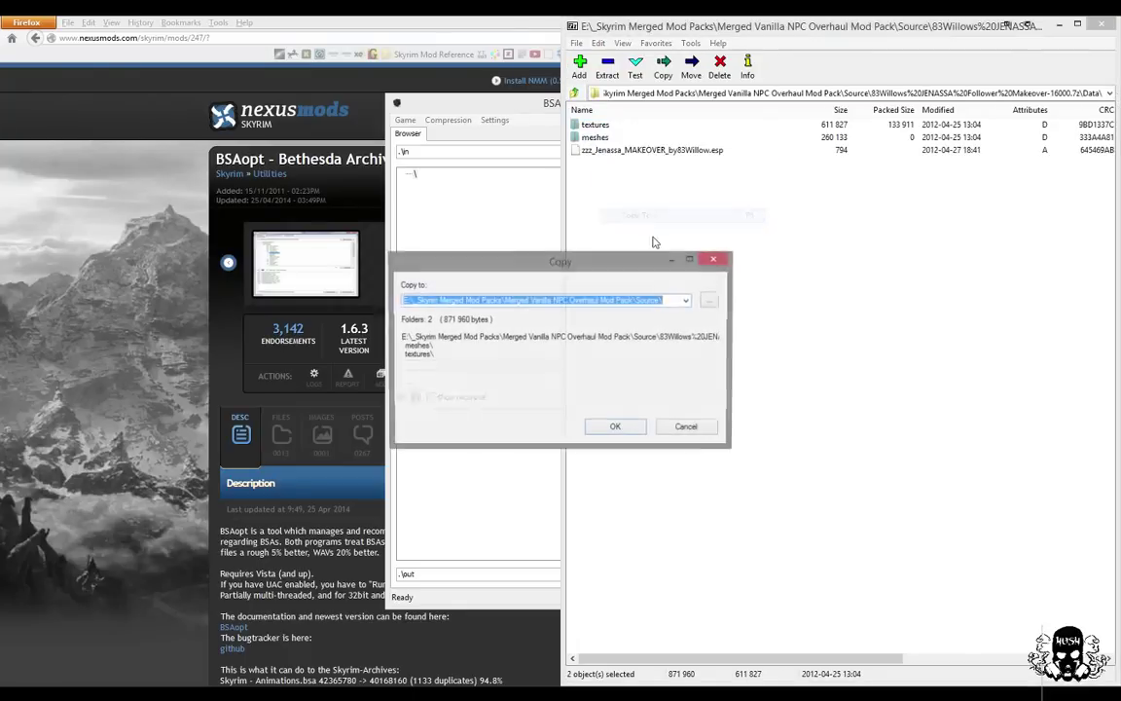
pyautogui.click(685, 300)
pyautogui.click(661, 314)
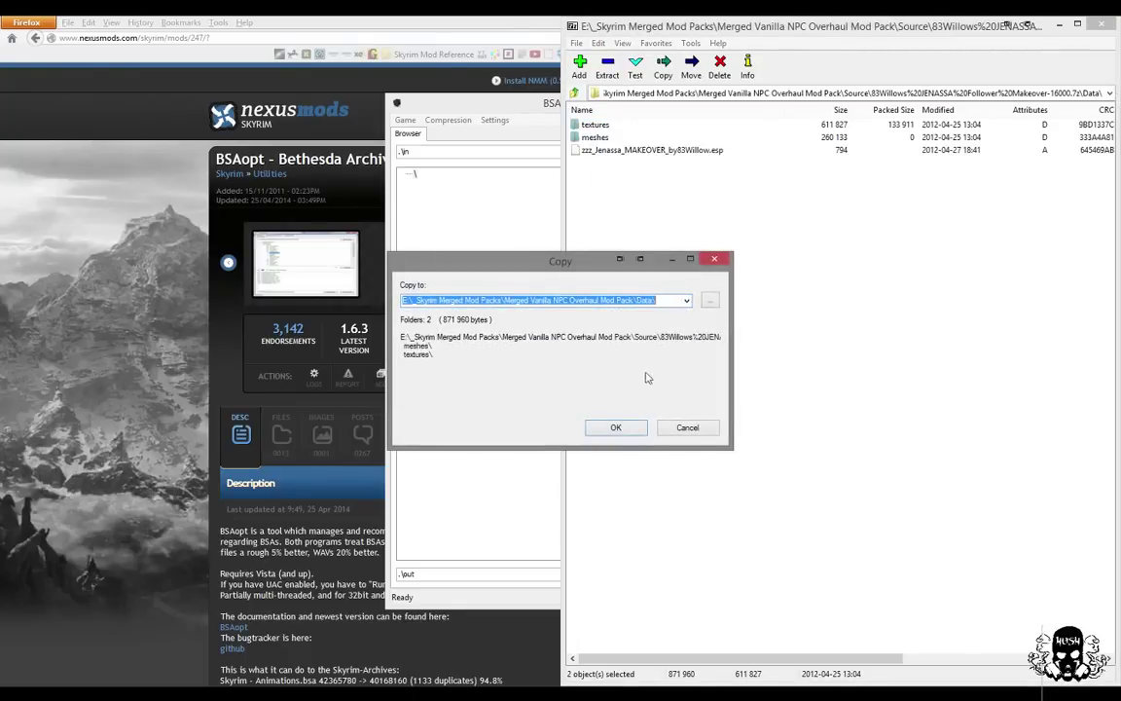
pyautogui.click(614, 428)
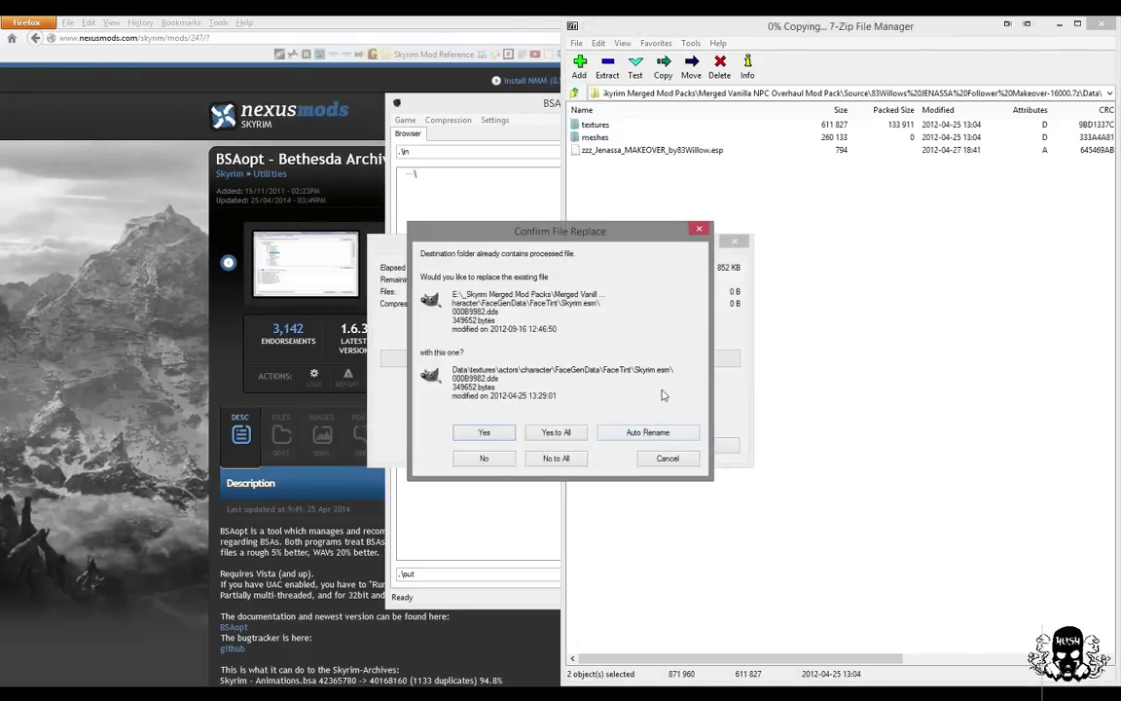
pyautogui.click(558, 432)
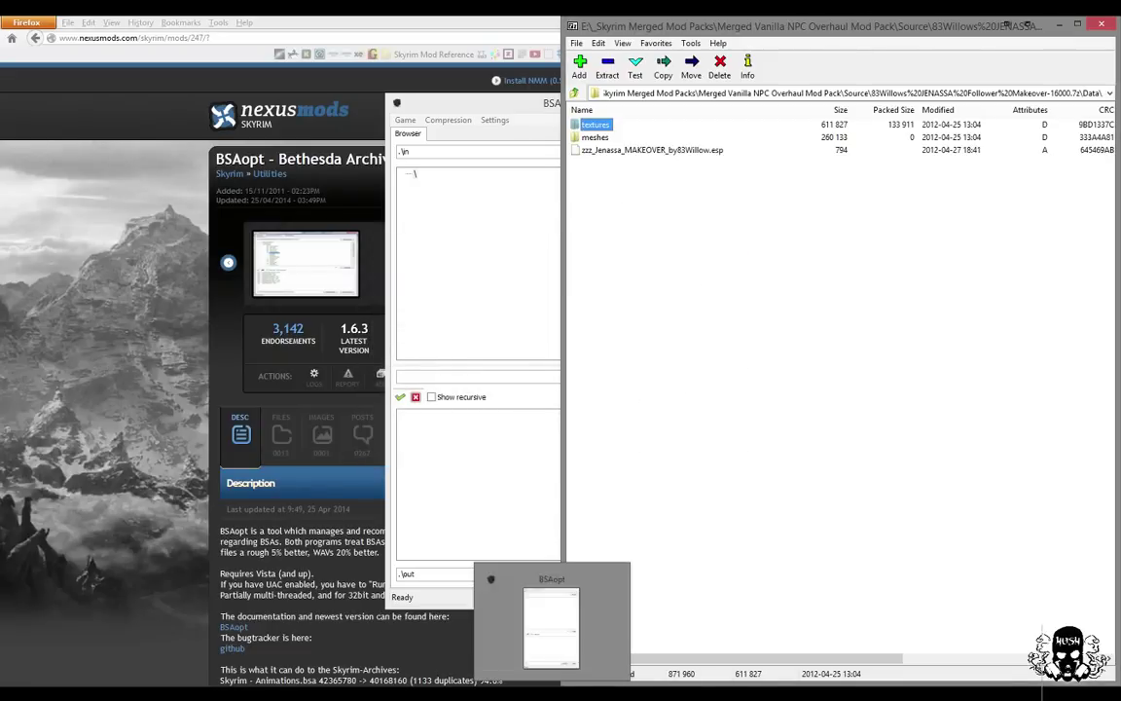
# - Examine the Merged Weather Mod Pack's Data and Source folders, including the Climates Of Tamriel Dawnguard Patch and Weather Patch archives
pyautogui.click(526, 116)
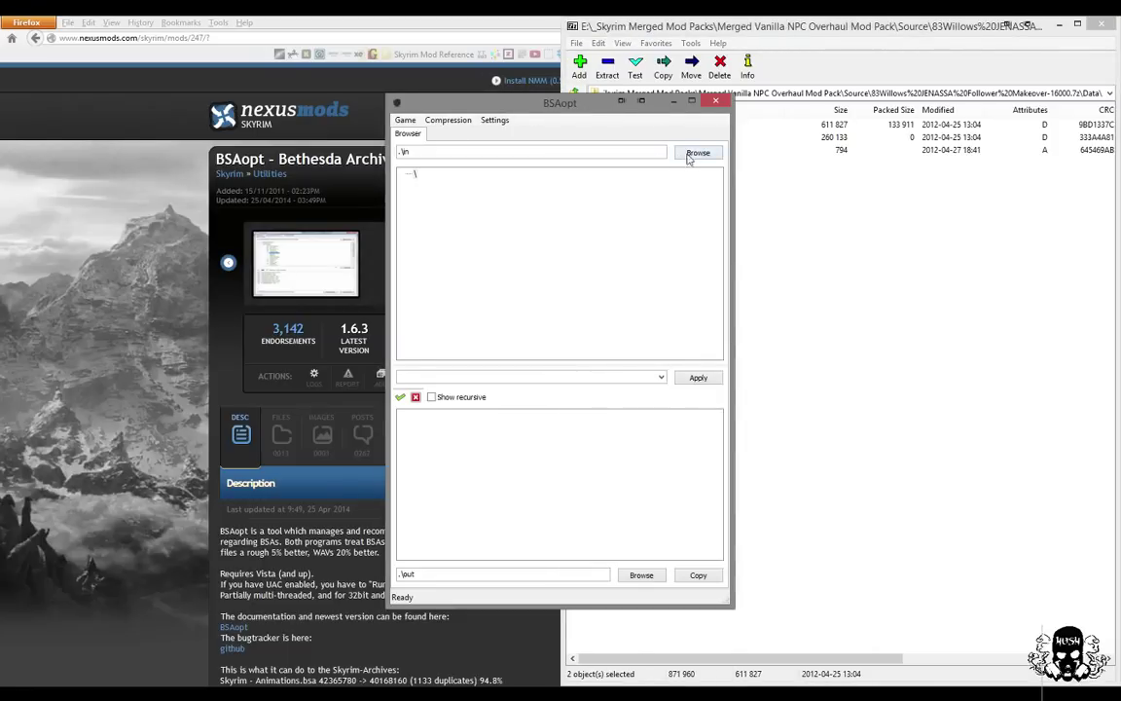
pyautogui.click(750, 181)
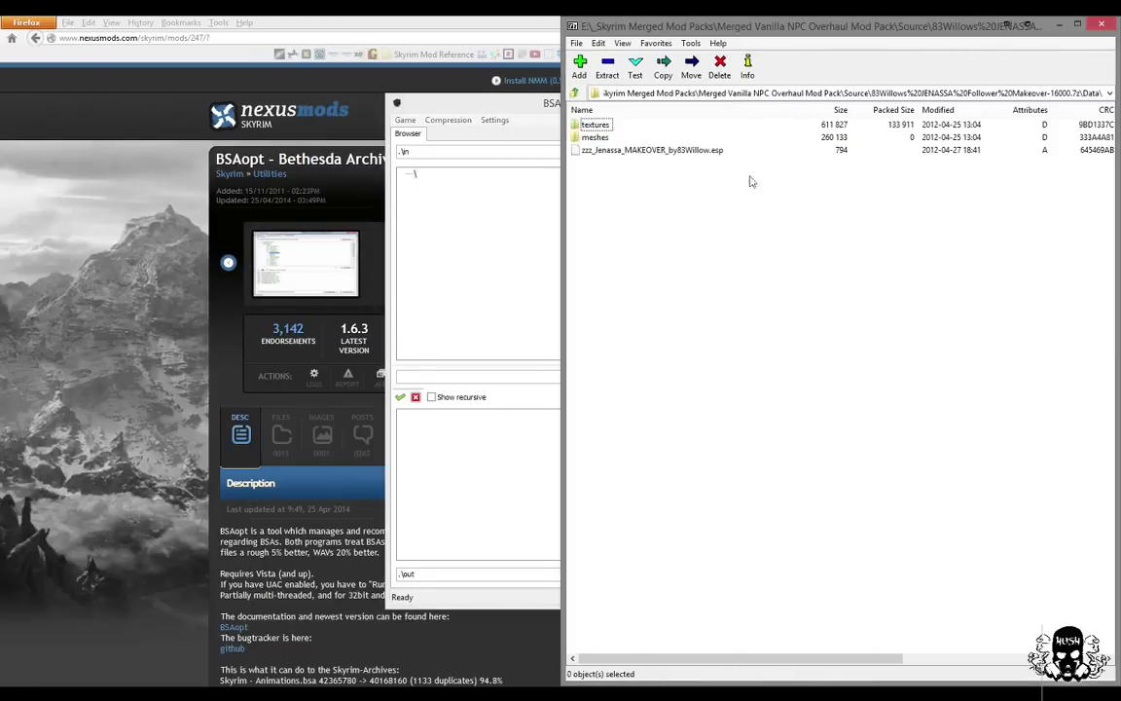
pyautogui.click(578, 94)
pyautogui.click(577, 93)
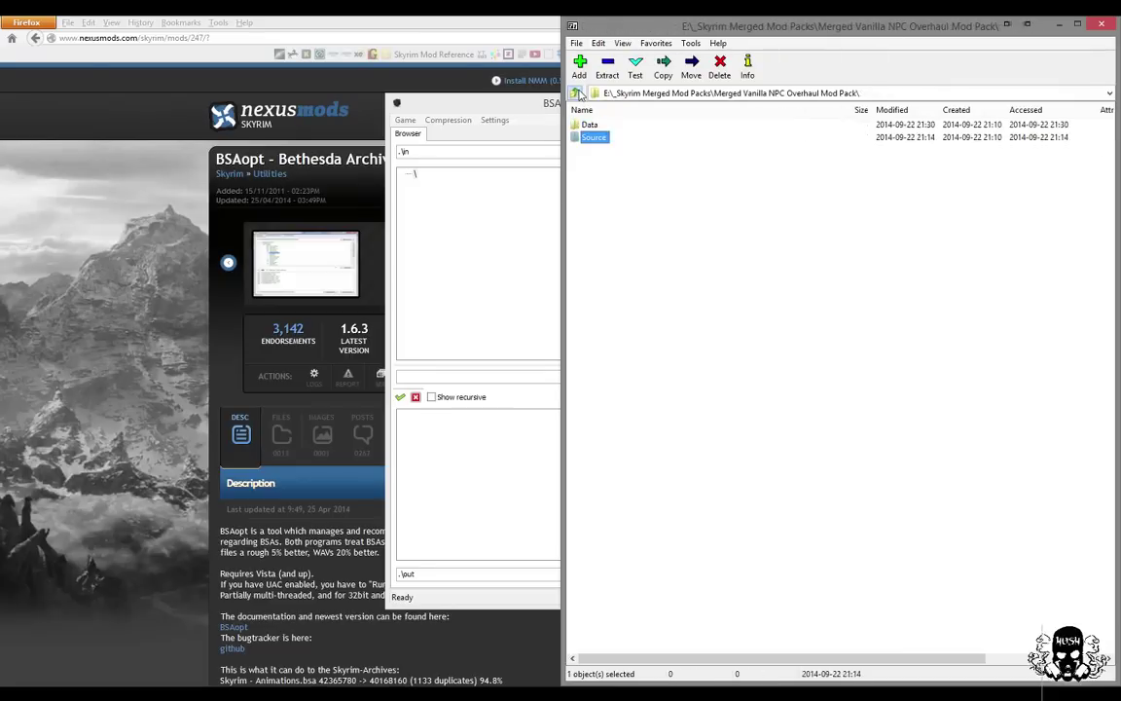
pyautogui.click(578, 93)
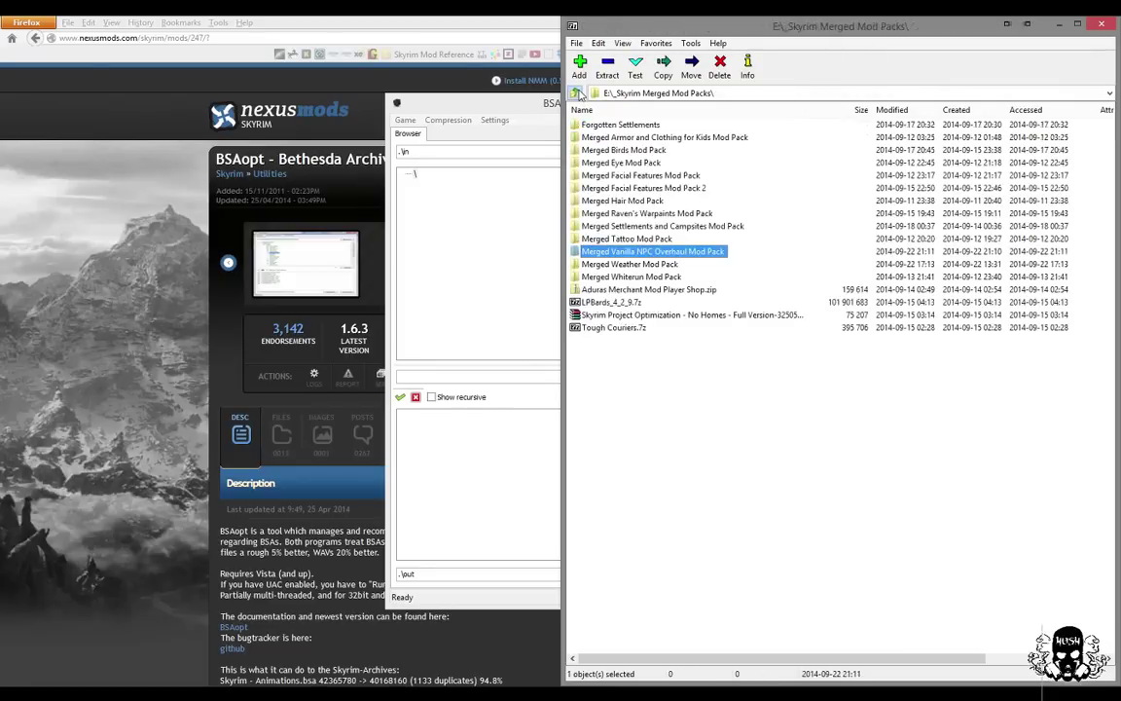
pyautogui.doubleClick(633, 265)
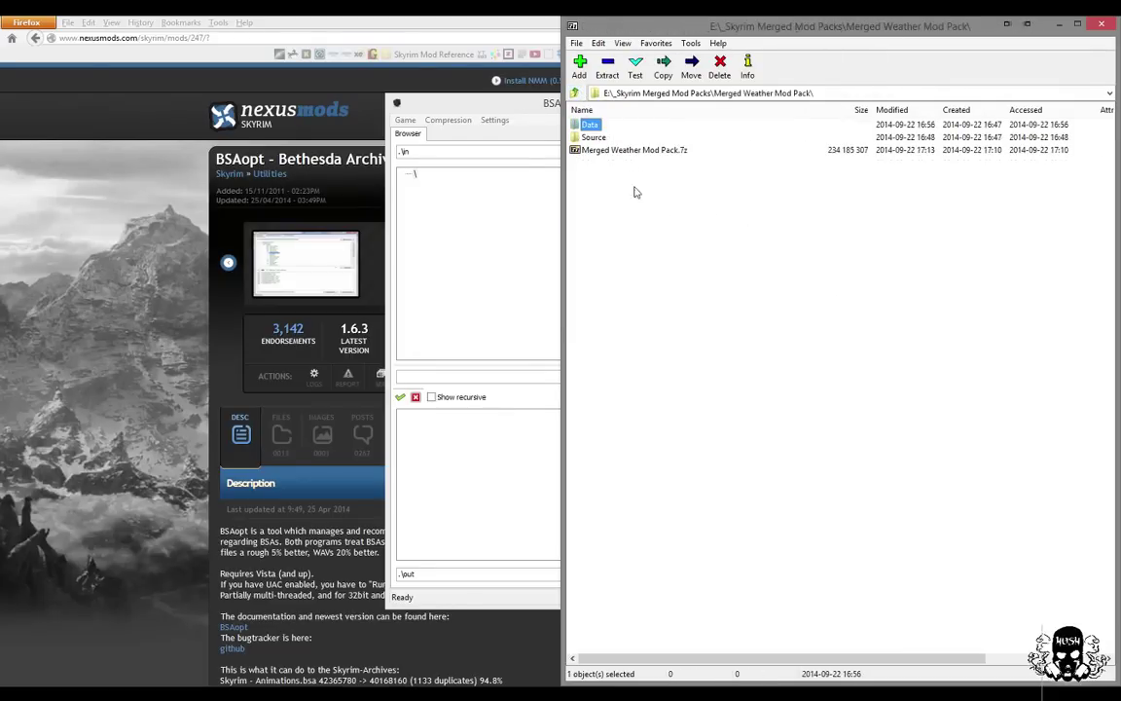
pyautogui.doubleClick(592, 125)
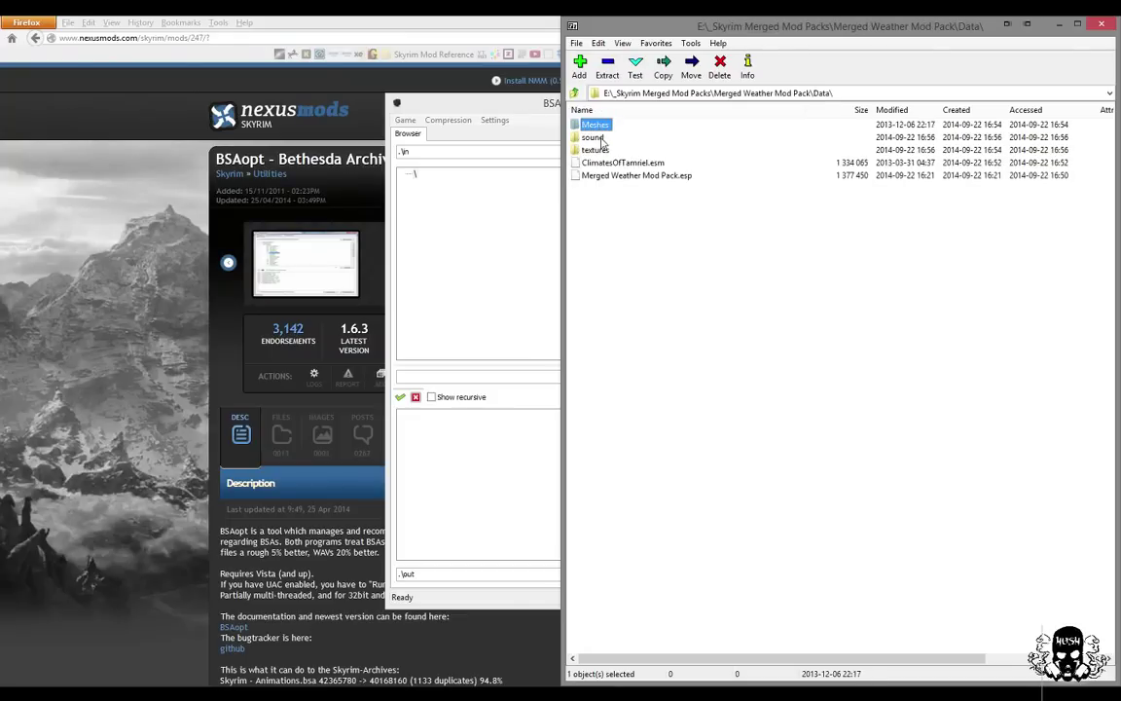
pyautogui.click(574, 92)
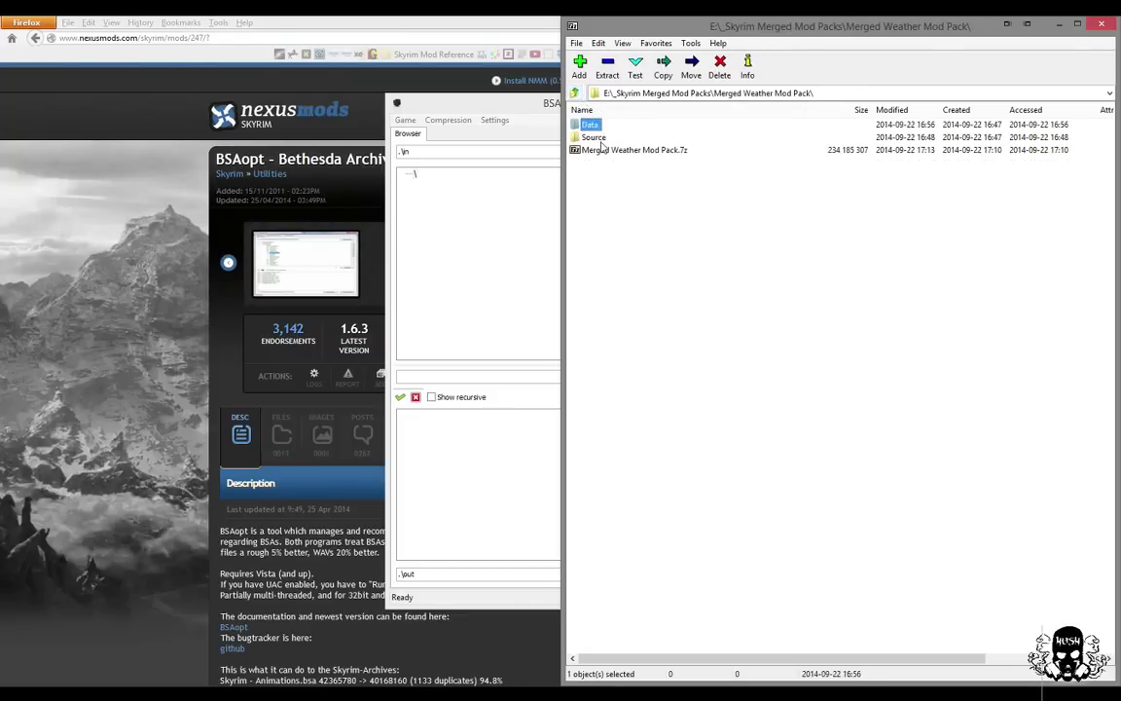
pyautogui.doubleClick(591, 137)
pyautogui.doubleClick(679, 128)
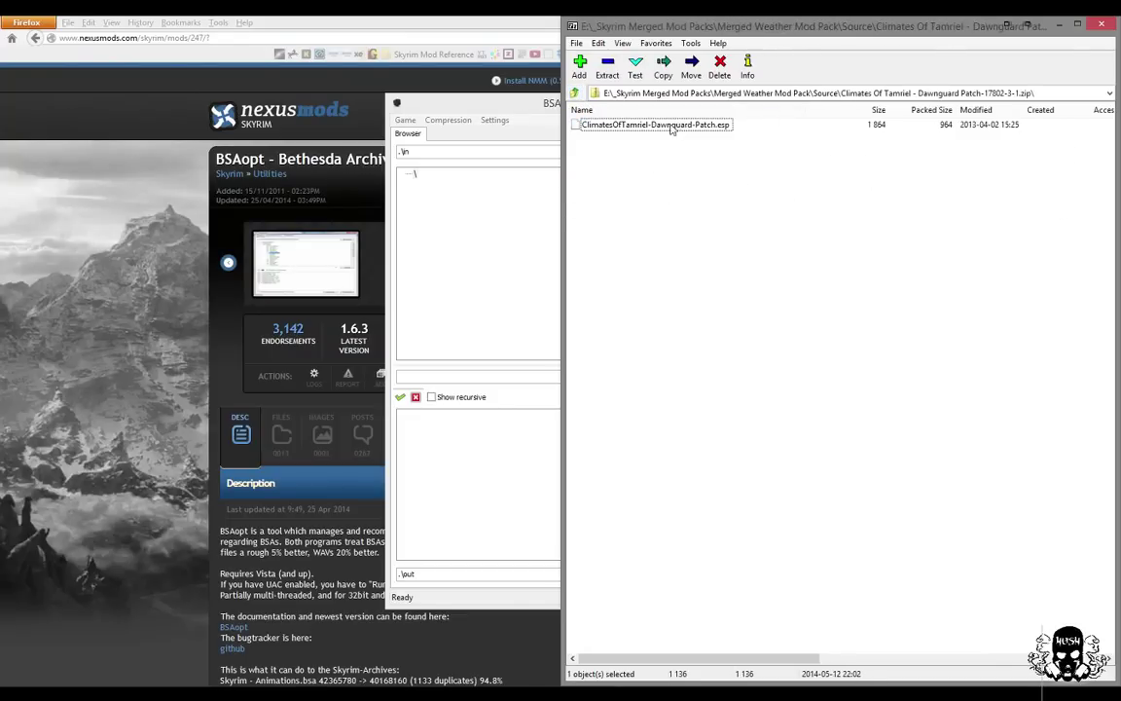
pyautogui.click(574, 92)
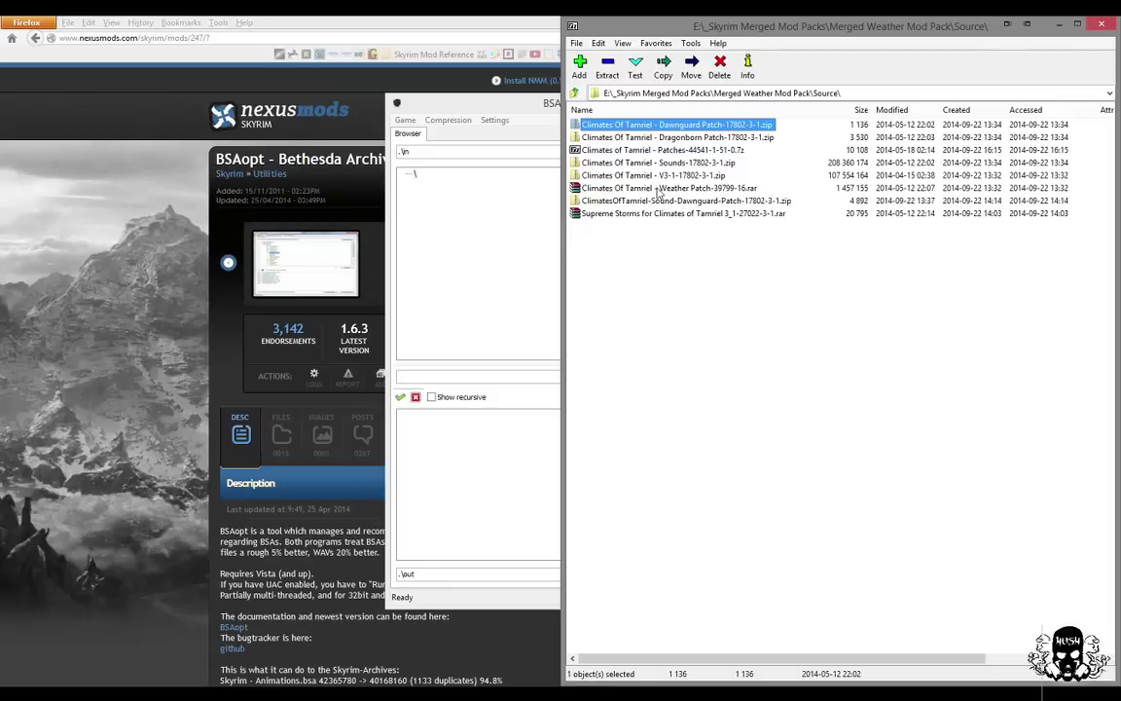
pyautogui.doubleClick(659, 188)
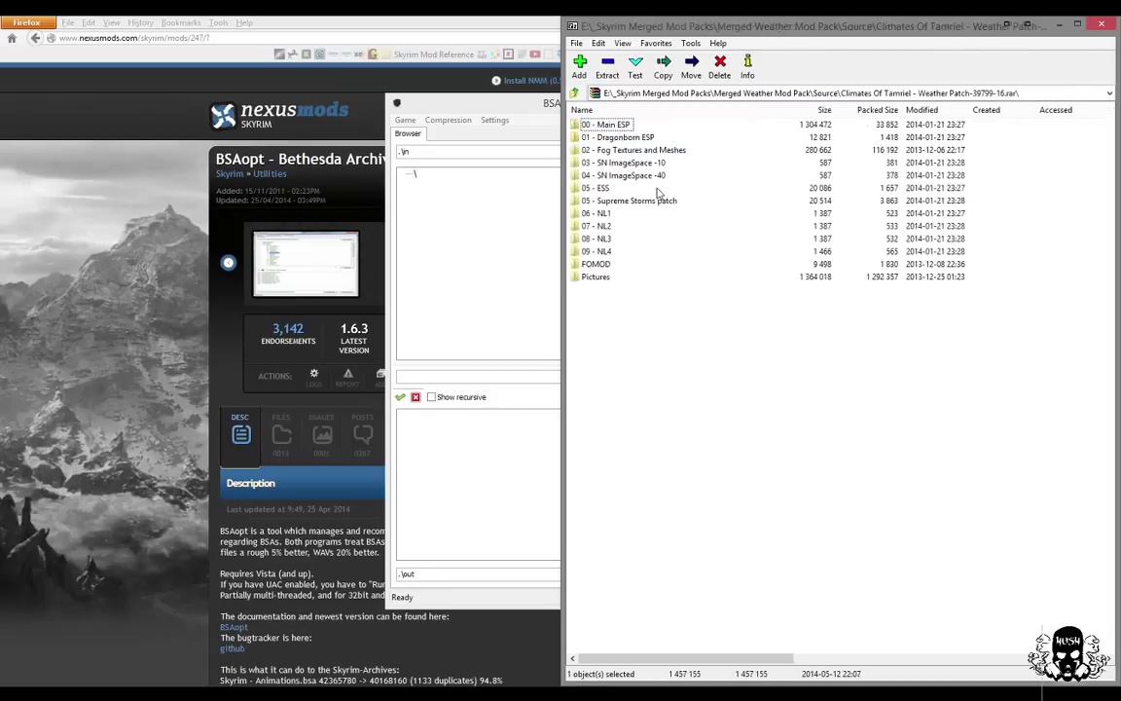
pyautogui.doubleClick(596, 213)
pyautogui.click(575, 93)
pyautogui.click(575, 93)
pyautogui.click(575, 92)
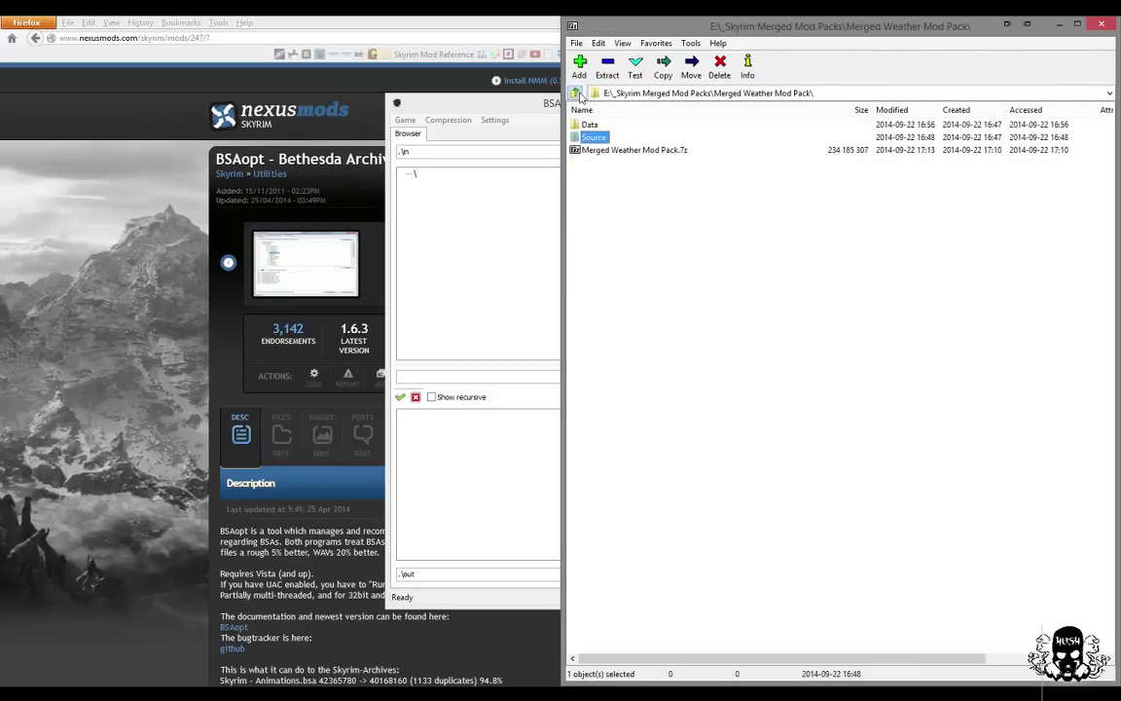
pyautogui.click(574, 92)
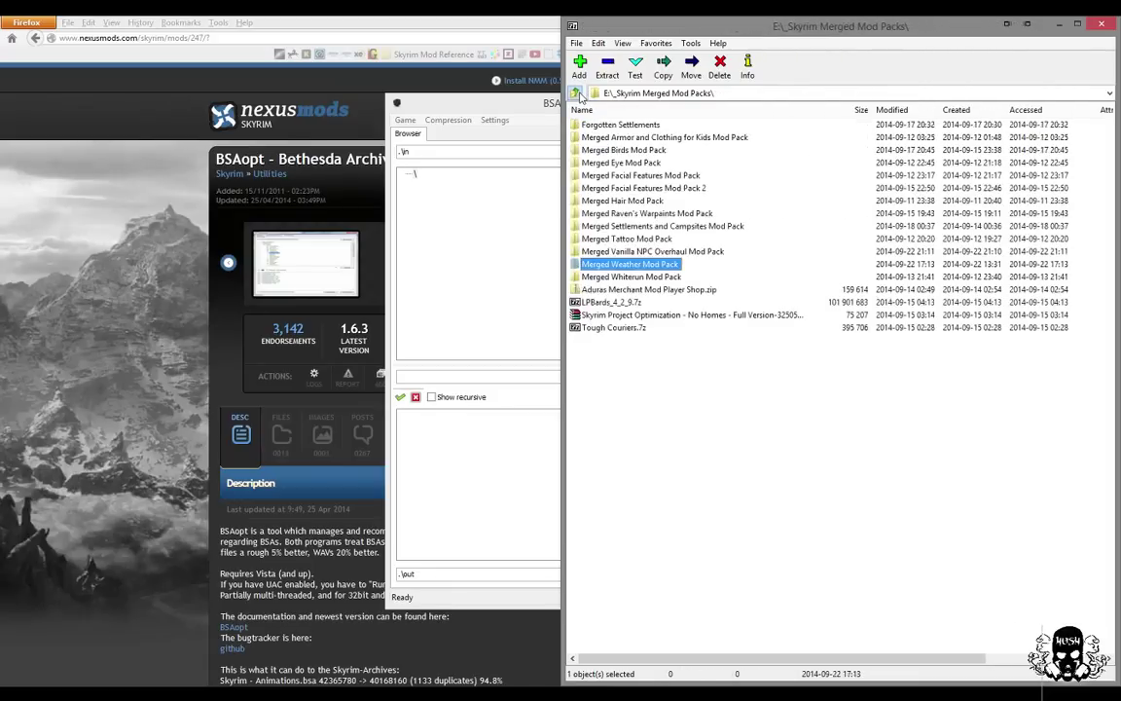
# - Examine the Merged Eye Mod Pack folder and the Merged Tattoo Mod Pack's Source and Data folders
pyautogui.doubleClick(637, 162)
pyautogui.click(574, 92)
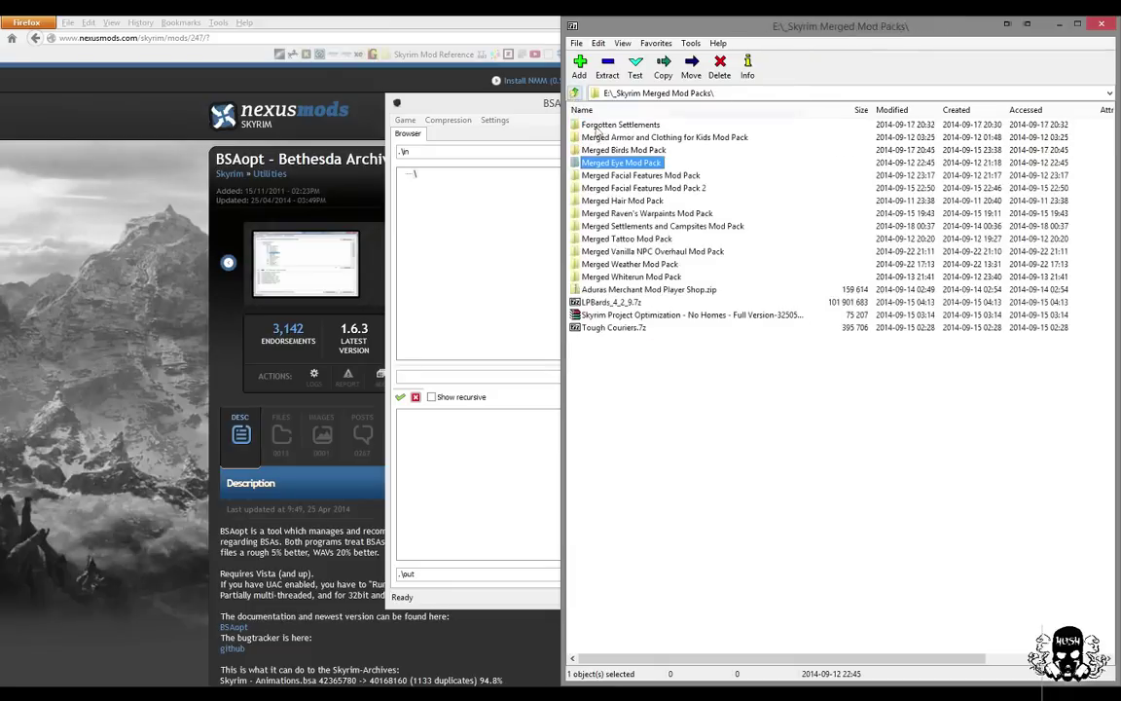
pyautogui.doubleClick(623, 239)
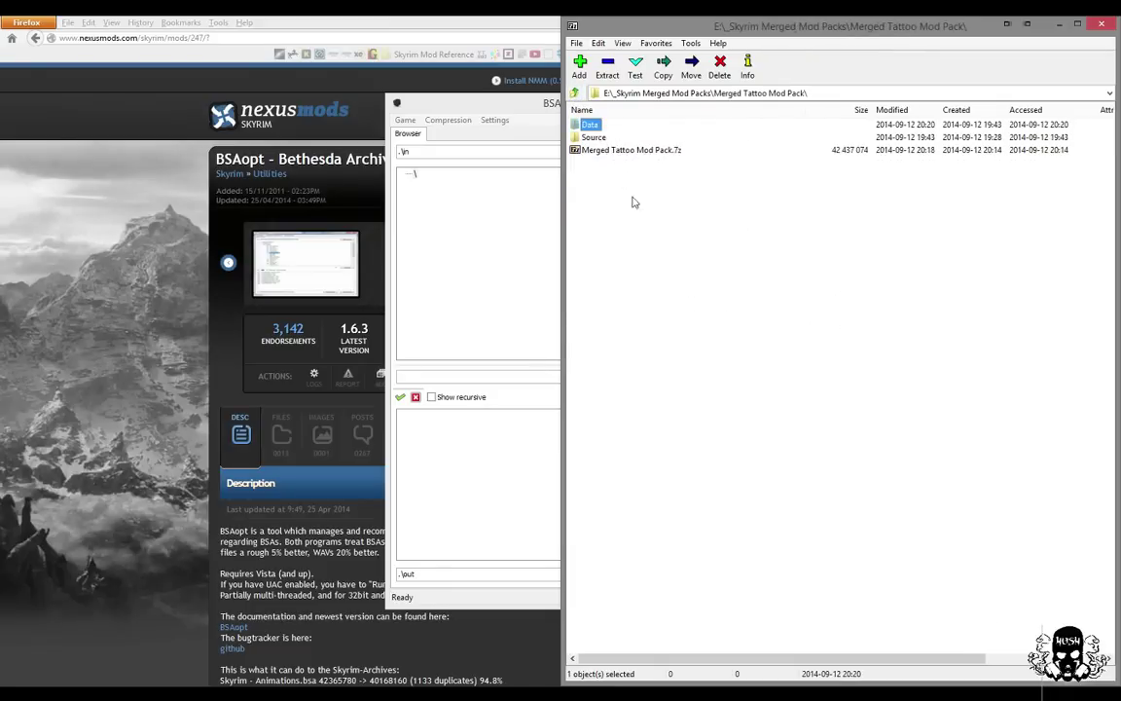
pyautogui.doubleClick(598, 139)
pyautogui.click(574, 92)
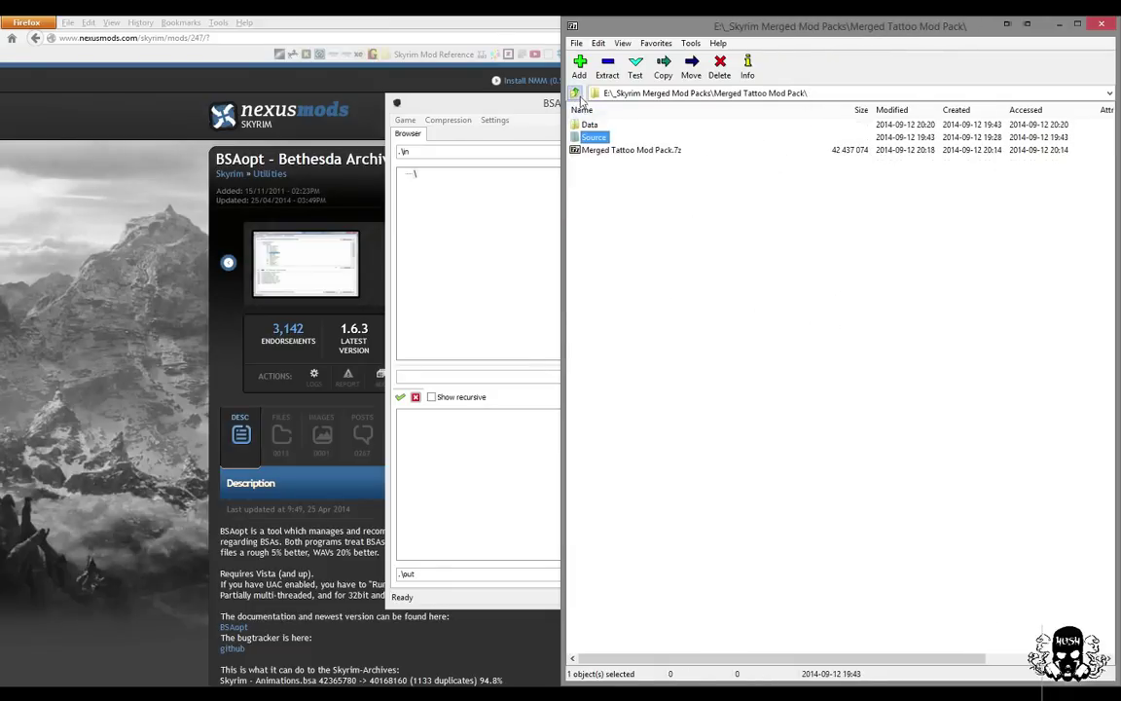
pyautogui.doubleClick(590, 125)
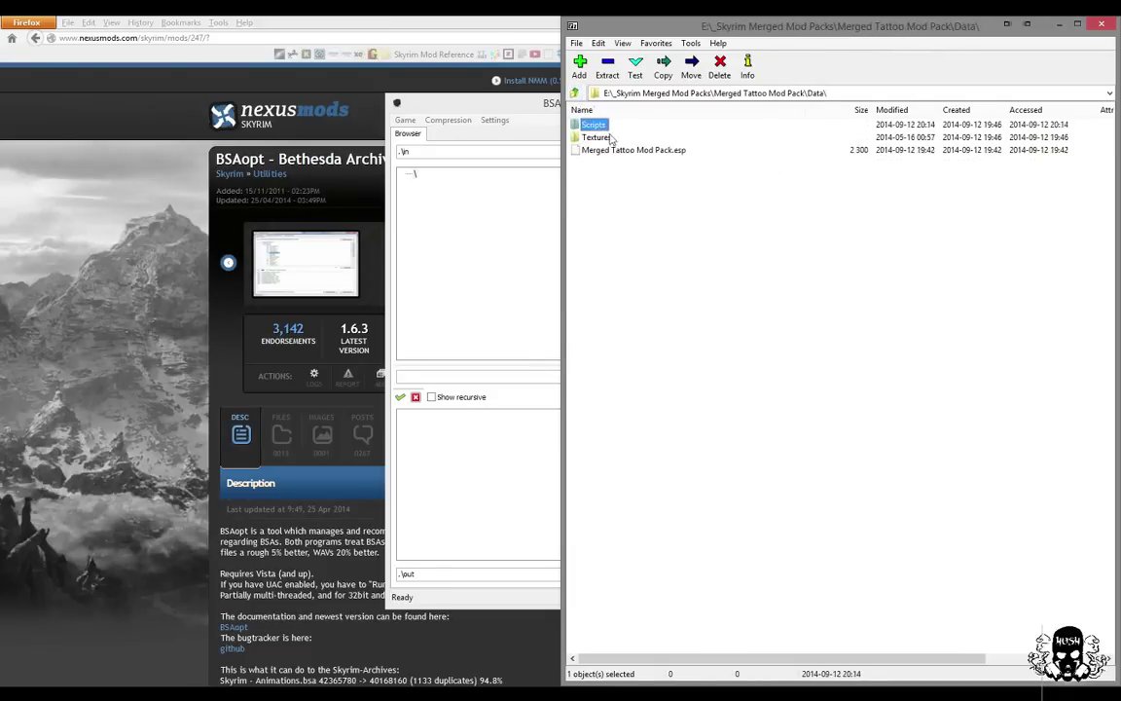
# - Examine the Merged Tattoo Mod Pack's Source archives, including the data folder inside the Neith Team Warpaints Set 50 archive
pyautogui.click(574, 93)
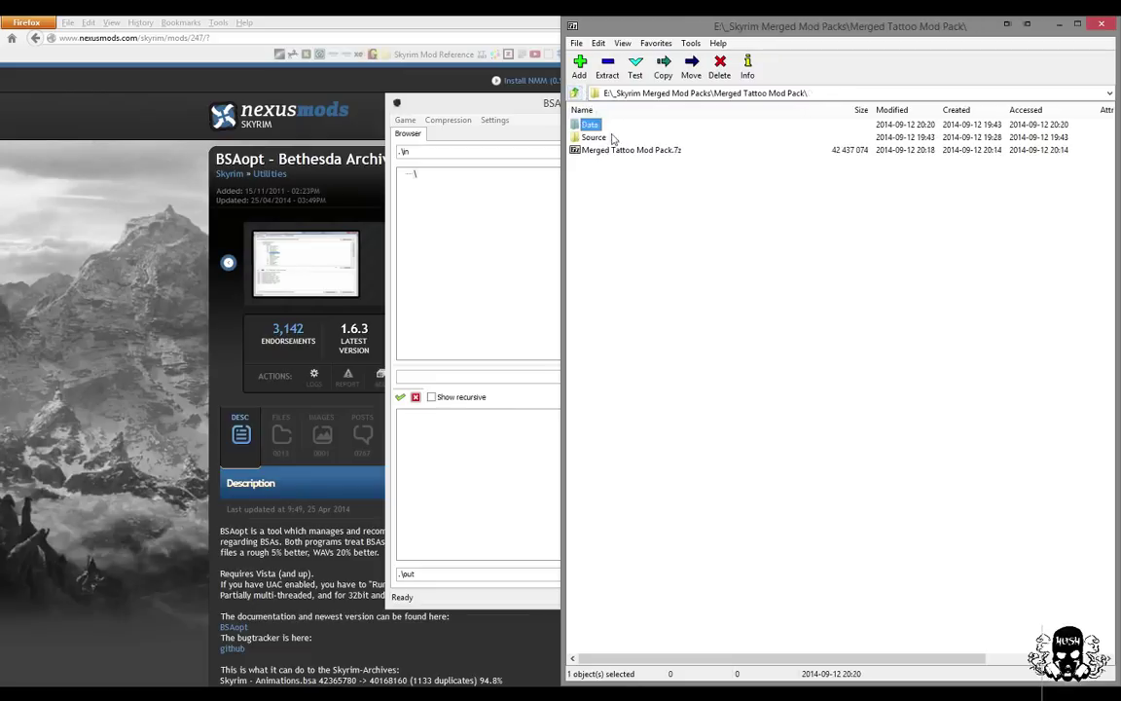
pyautogui.click(574, 92)
pyautogui.doubleClick(634, 242)
pyautogui.doubleClick(596, 137)
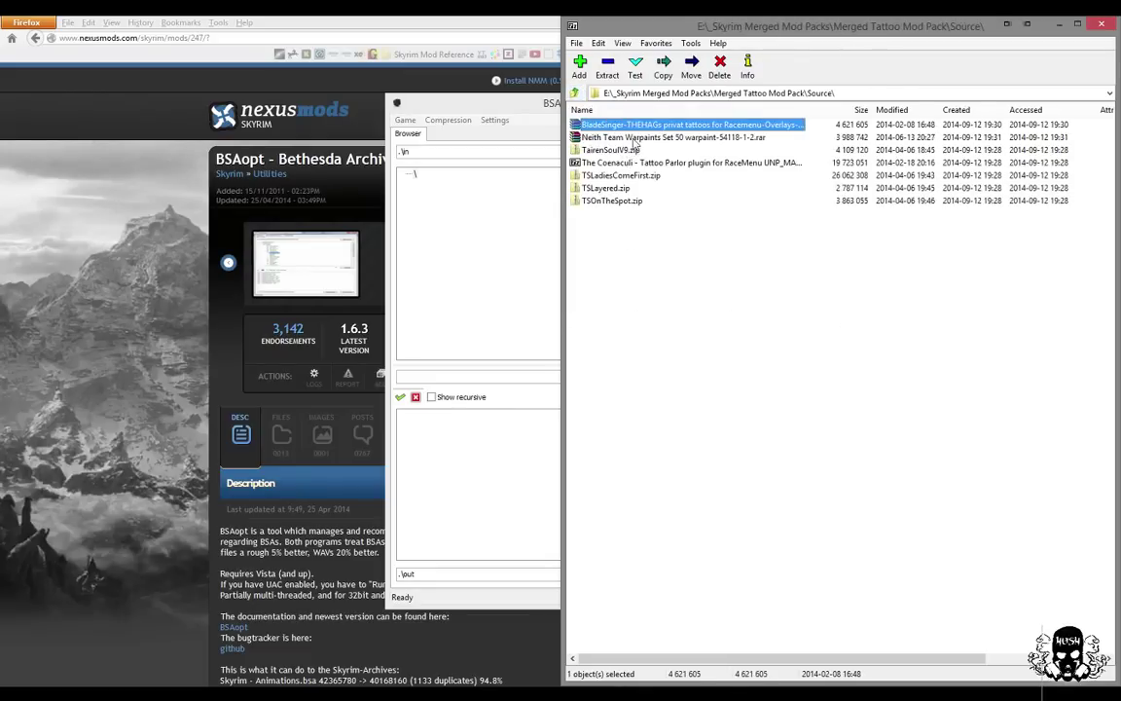
pyautogui.doubleClick(628, 125)
pyautogui.doubleClick(623, 126)
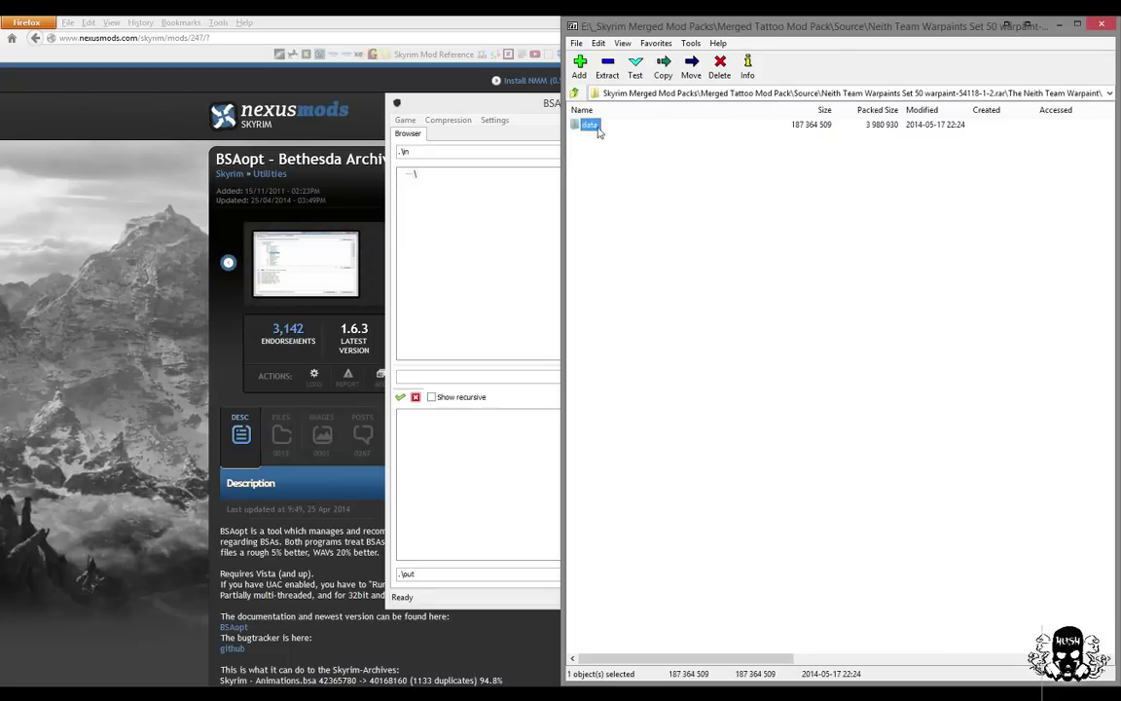
pyautogui.doubleClick(591, 125)
pyautogui.press('BackSpace')
pyautogui.press('BackSpace')
pyautogui.press('BackSpace')
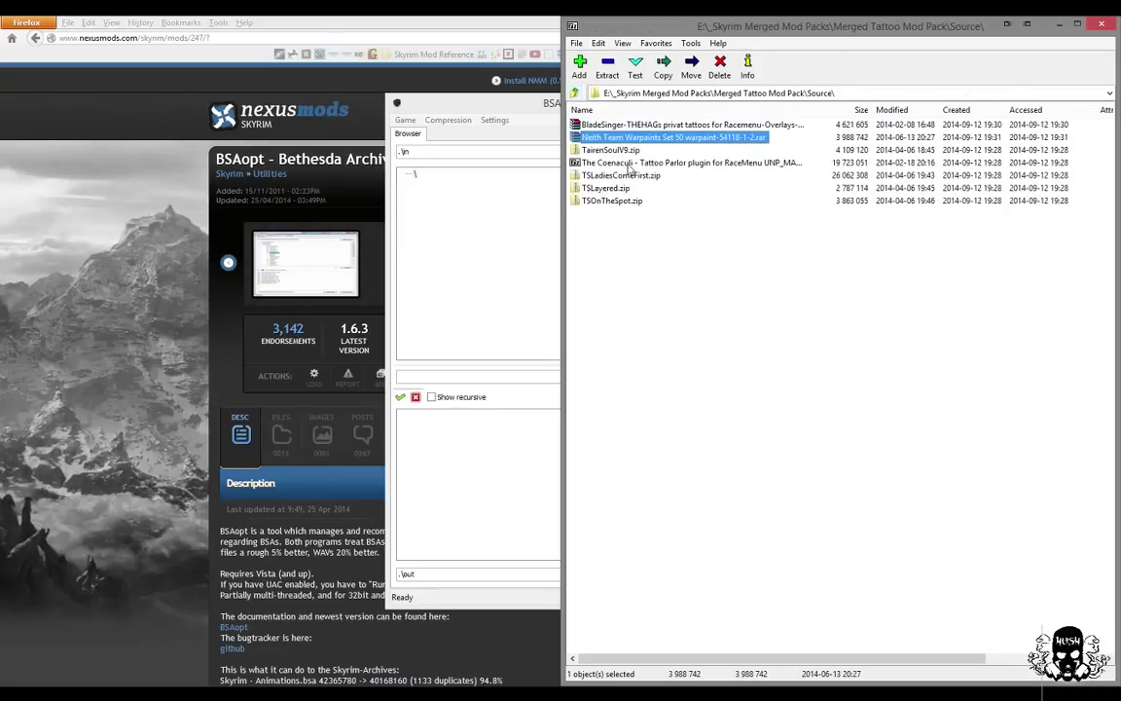
# - Copy TSLCFbeta.bsa from the TSLadiesComeFirst.zip archive in Source to the Merged Tattoo Mod Pack's Data folder
pyautogui.click(623, 176)
pyautogui.doubleClick(620, 174)
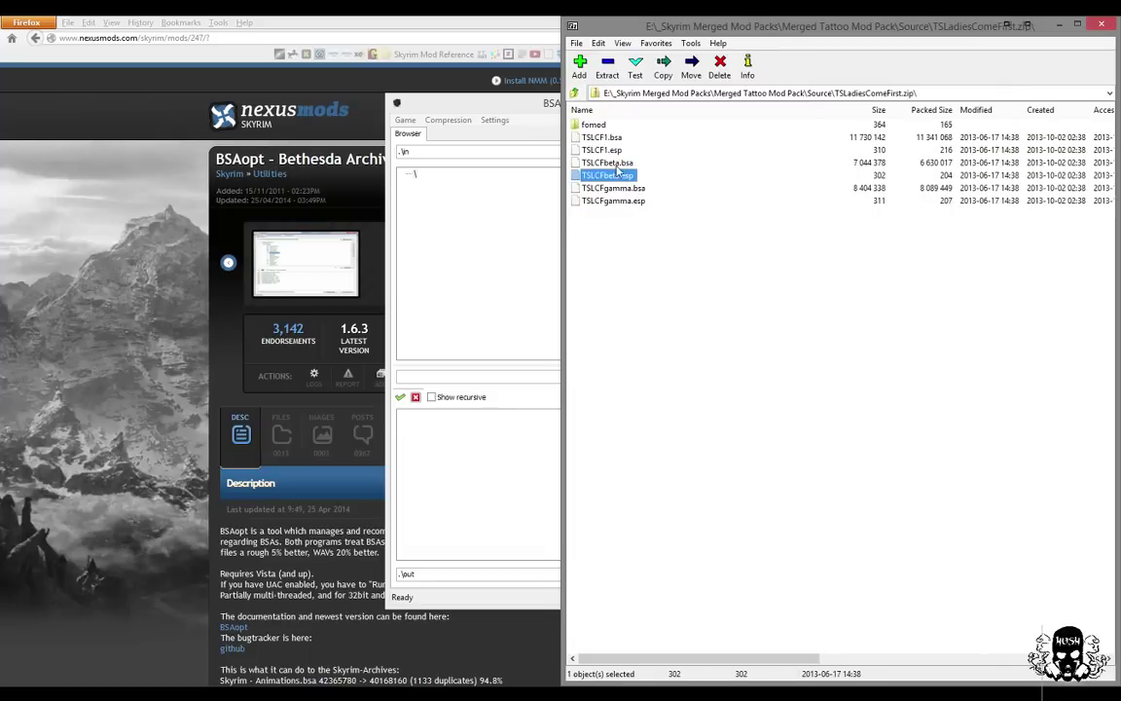
pyautogui.click(613, 163)
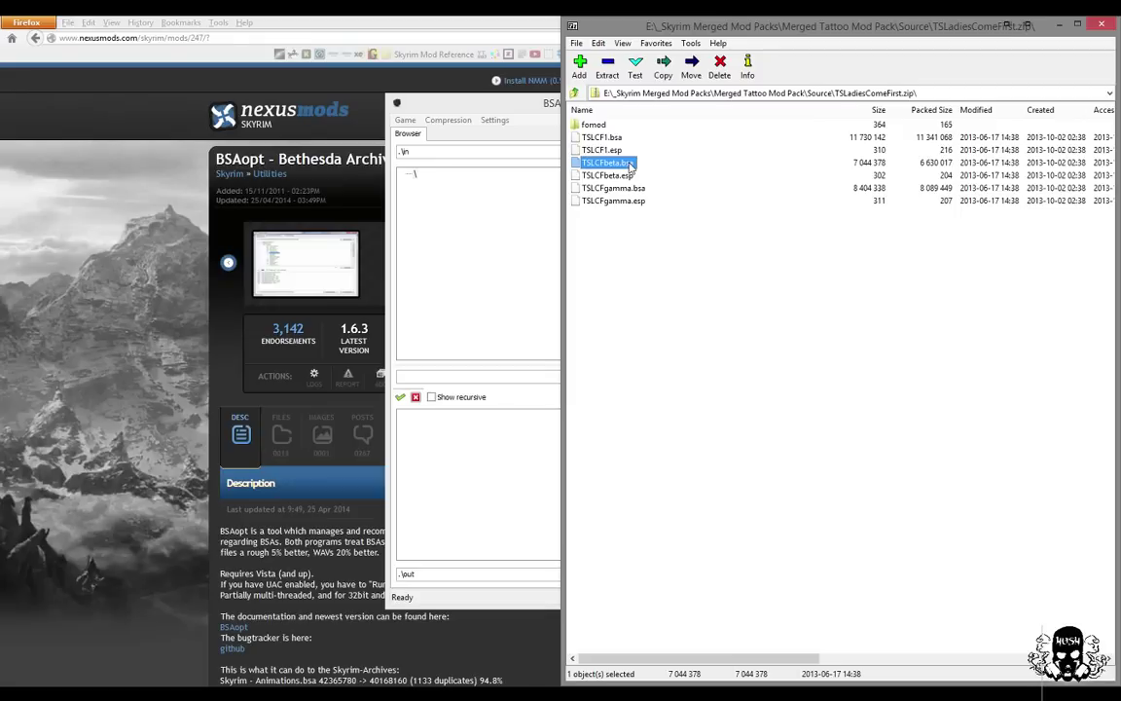
pyautogui.rightClick(630, 168)
pyautogui.click(672, 254)
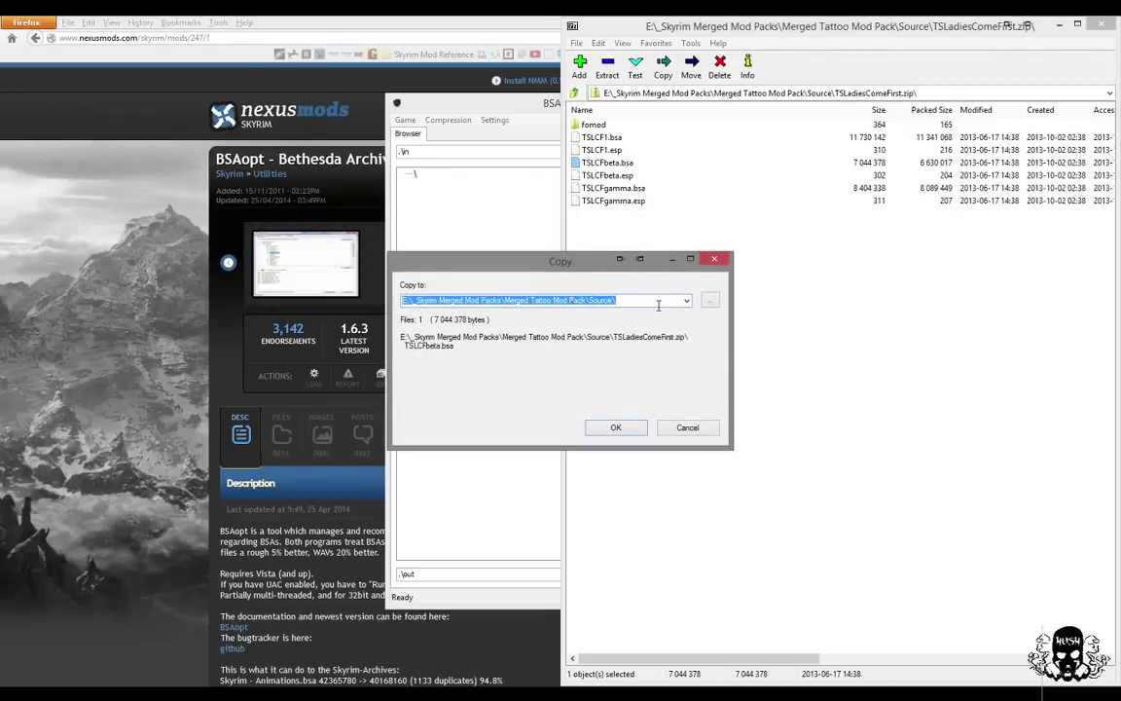
pyautogui.click(687, 301)
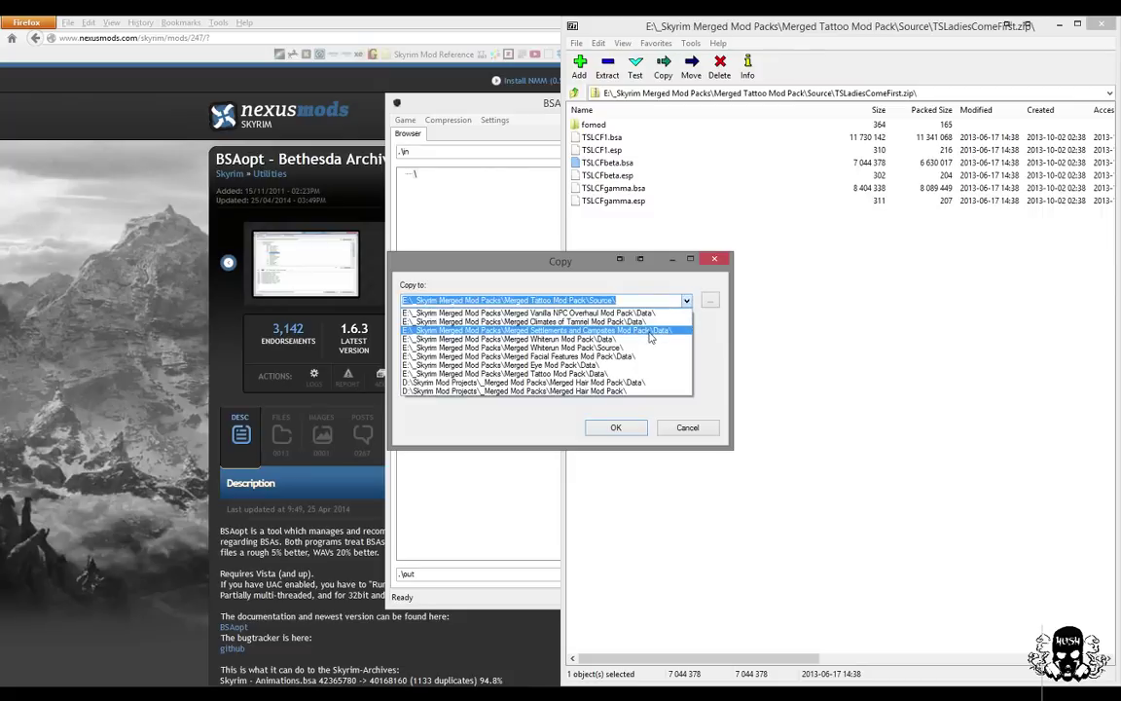
pyautogui.click(707, 301)
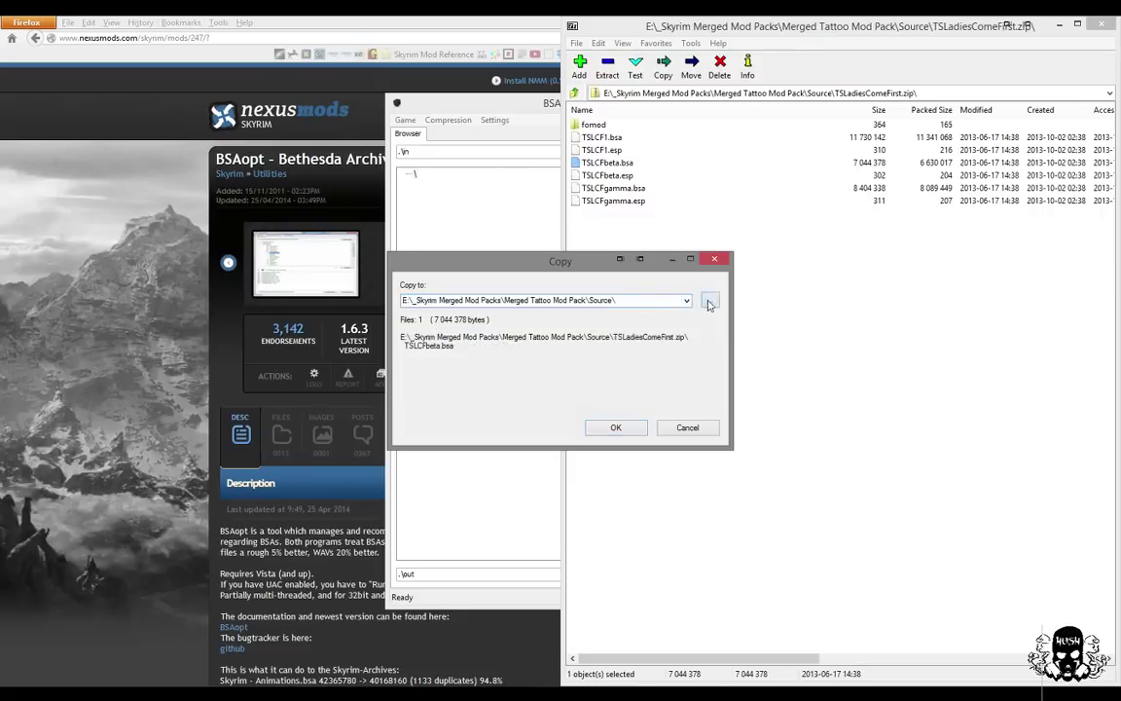
pyautogui.click(707, 301)
pyautogui.moveTo(721, 332); pyautogui.dragTo(721, 363)
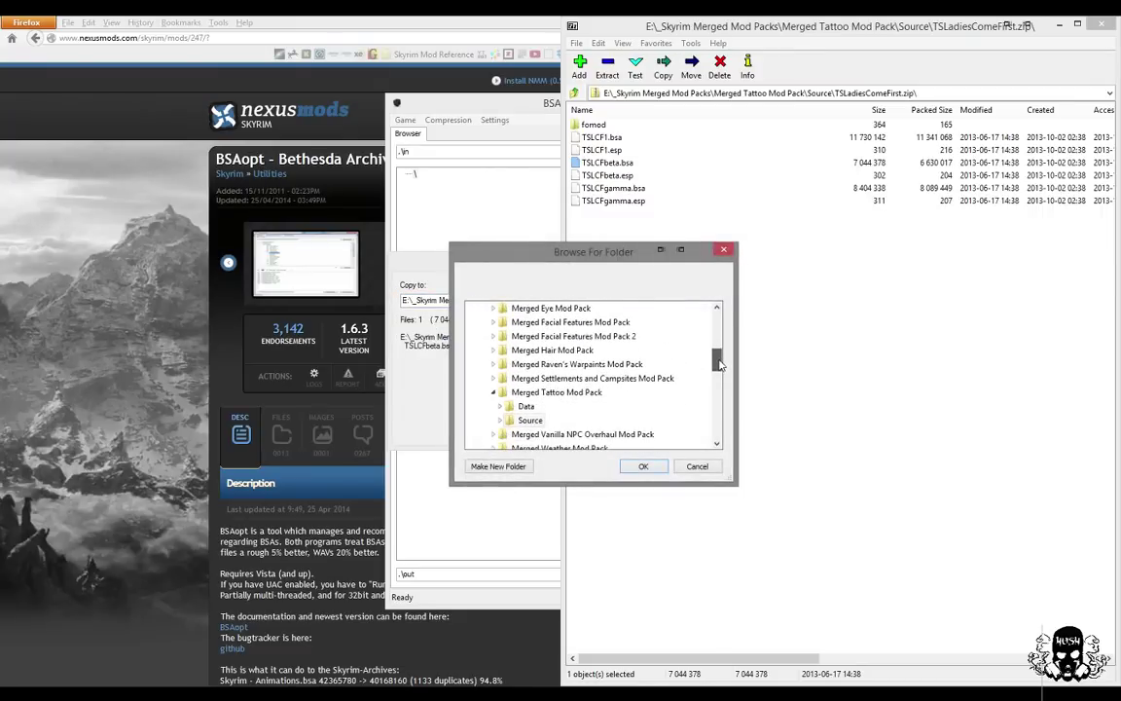
pyautogui.doubleClick(525, 406)
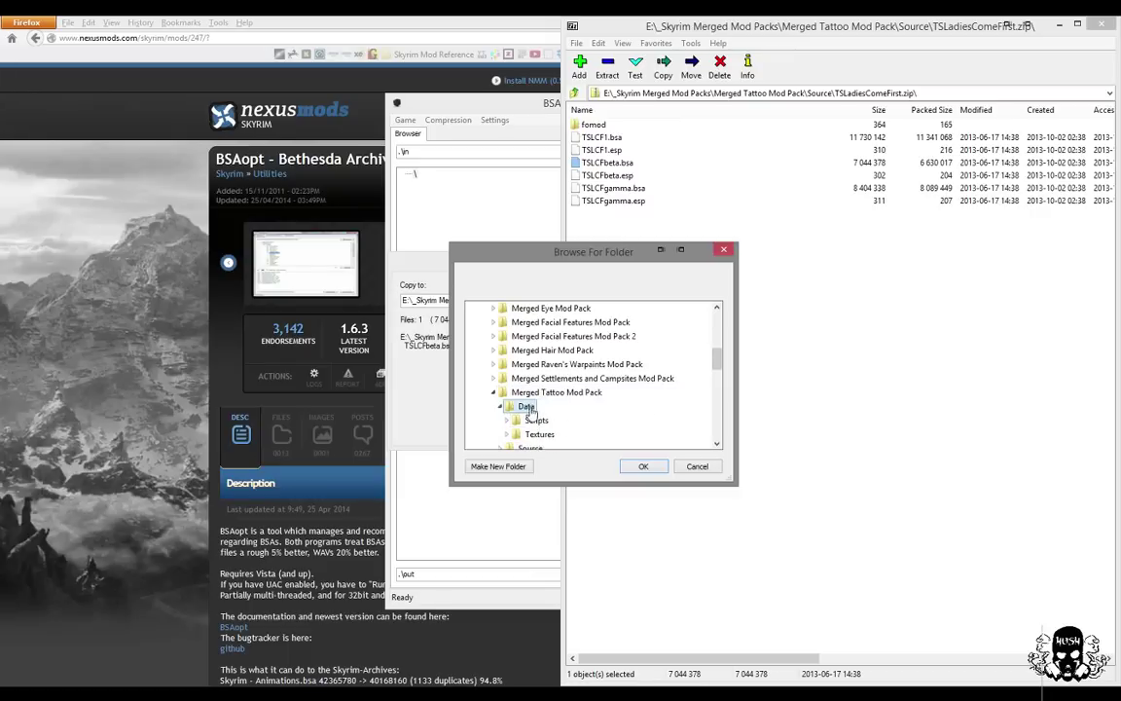
pyautogui.click(642, 468)
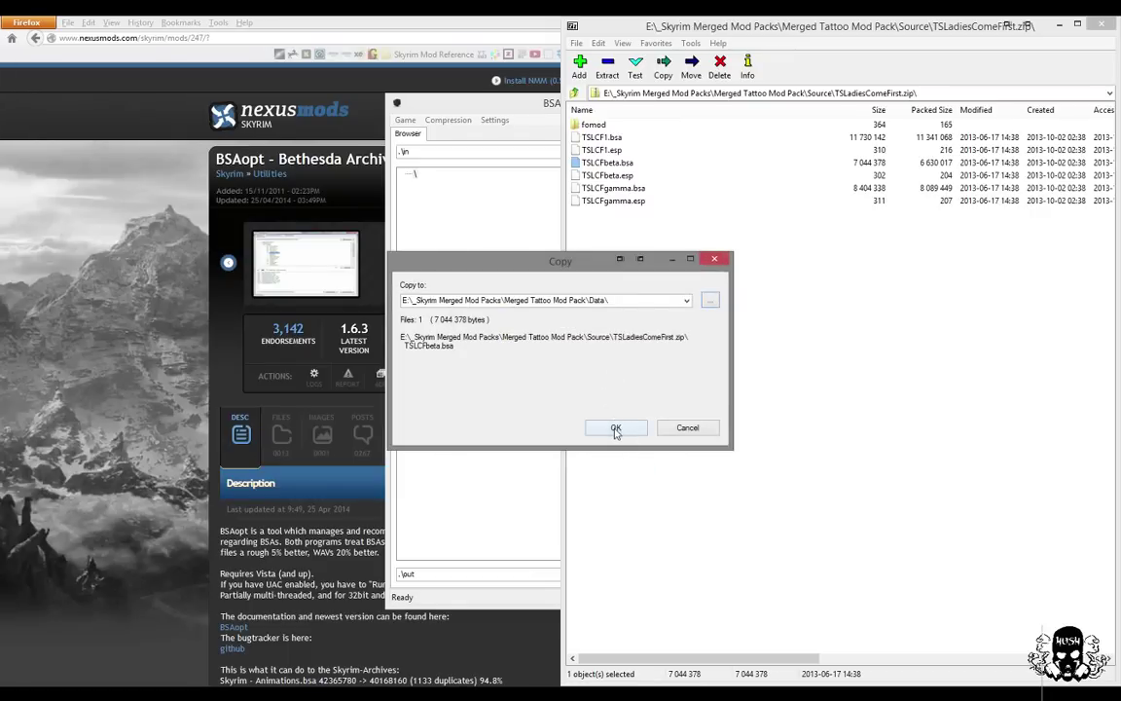
pyautogui.click(616, 429)
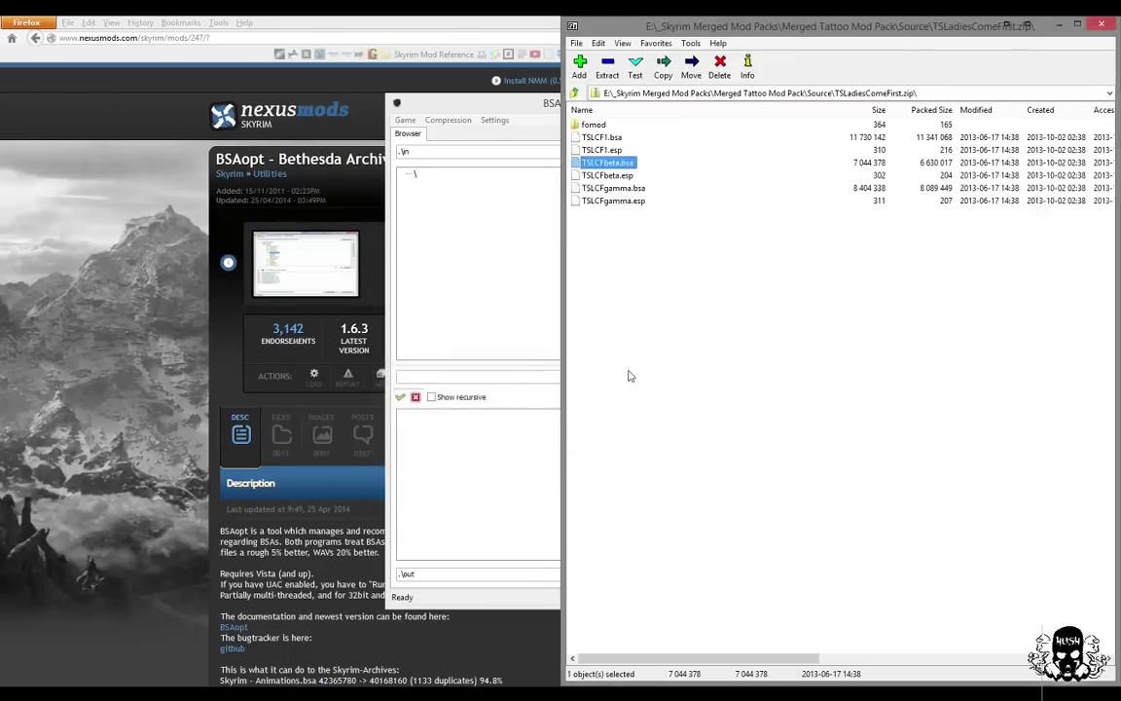
# - Switch to BSAopt and load TSLCFbeta.bsa from the Merged Tattoo Mod Pack's Data folder as the input archive
pyautogui.click(480, 106)
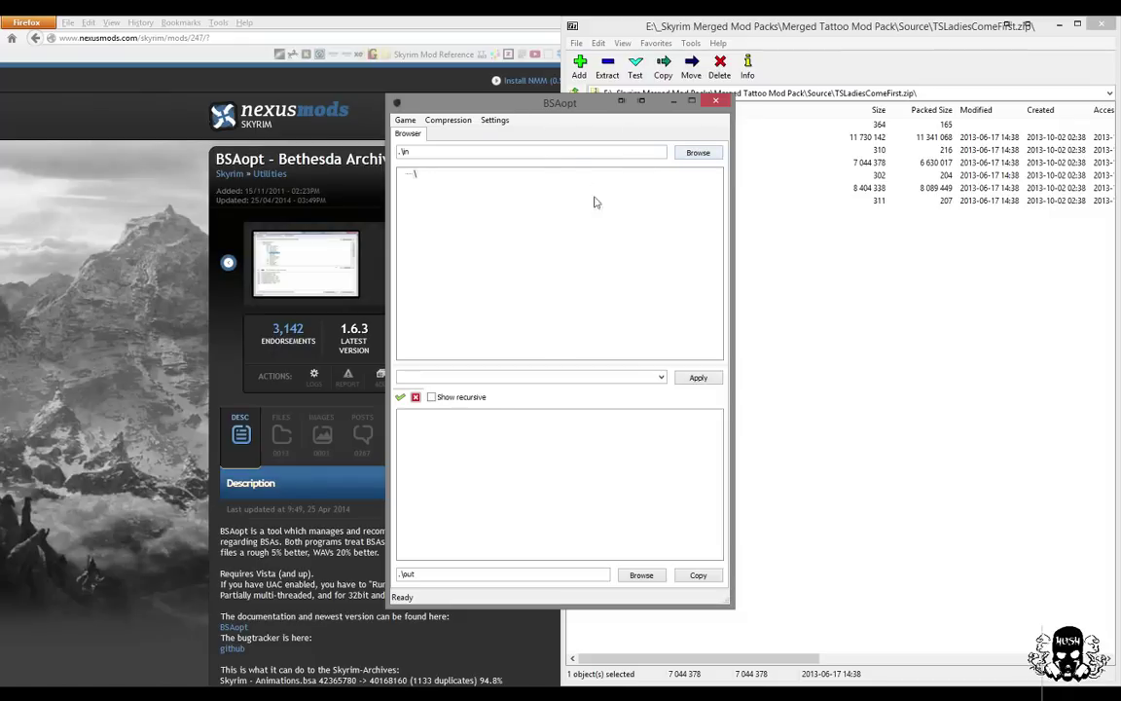
pyautogui.click(698, 152)
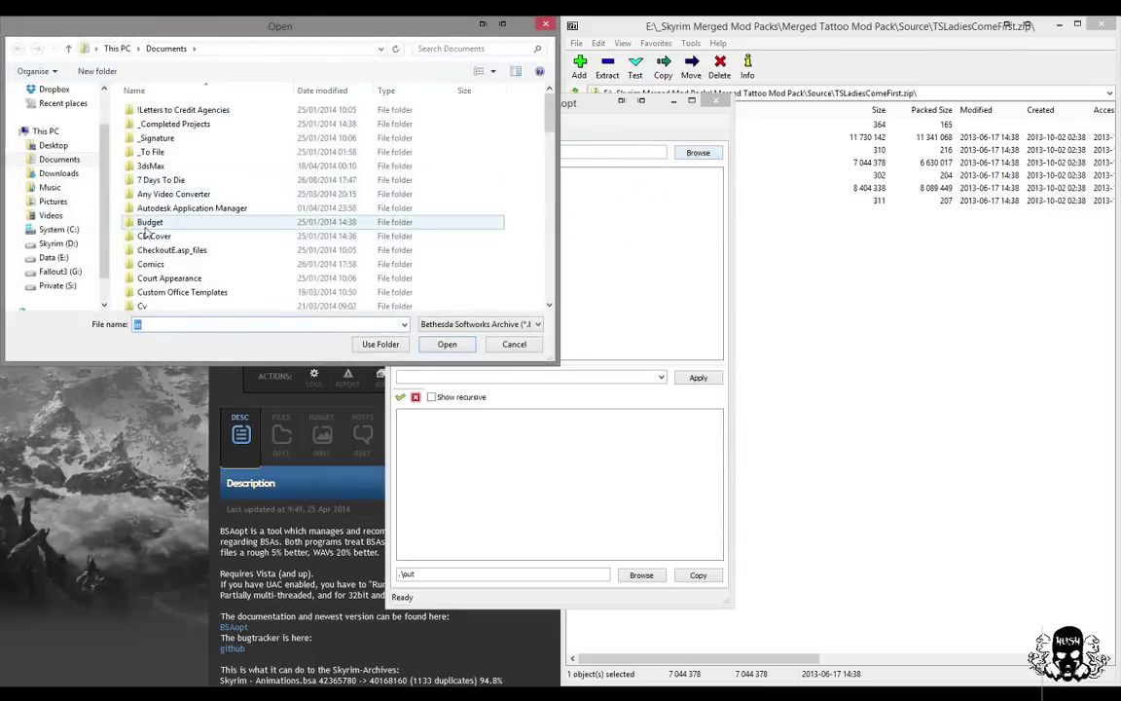
pyautogui.click(53, 257)
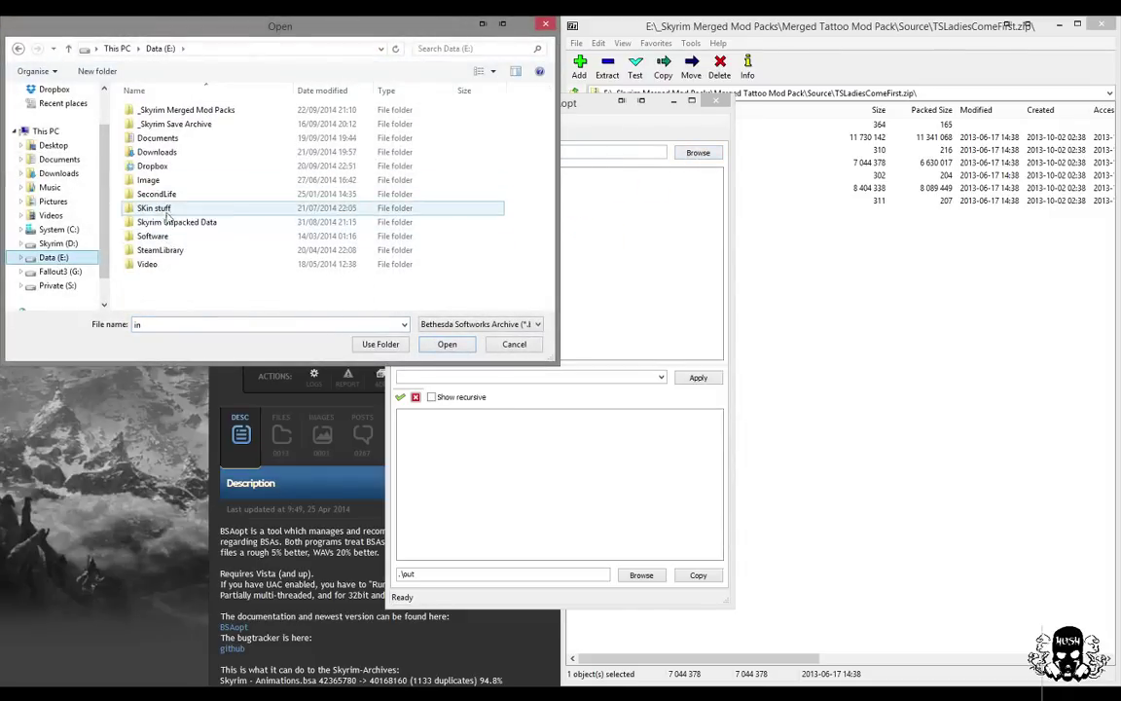
pyautogui.doubleClick(180, 110)
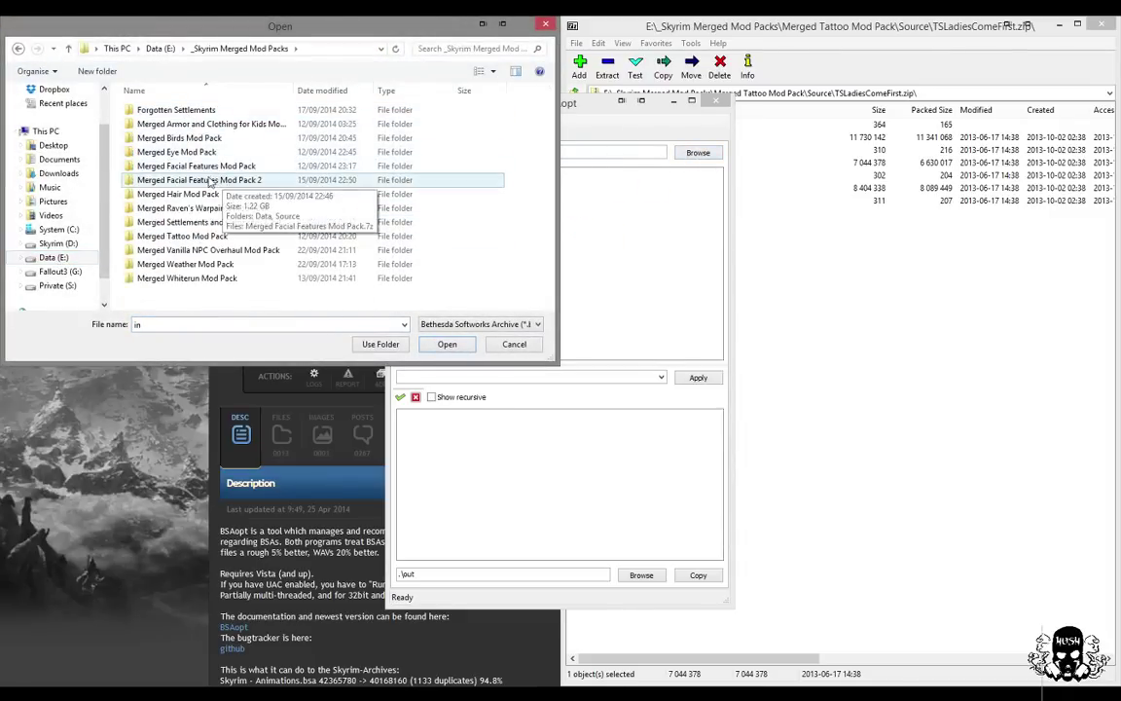
pyautogui.doubleClick(205, 238)
pyautogui.doubleClick(146, 111)
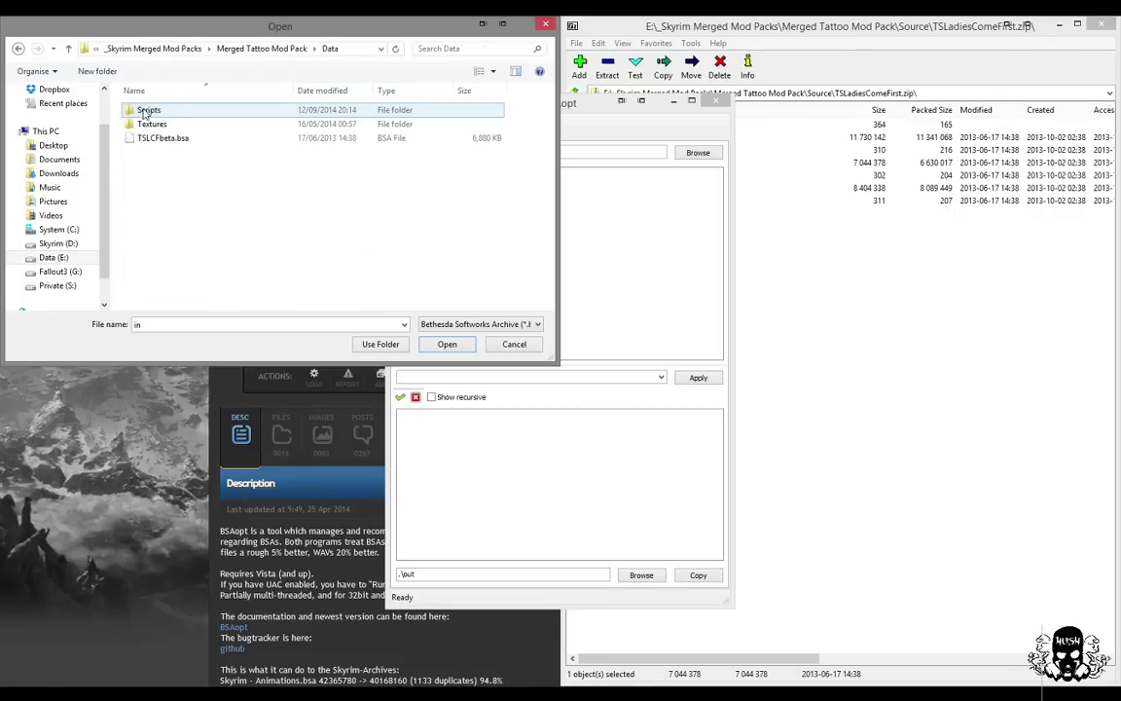
pyautogui.doubleClick(187, 143)
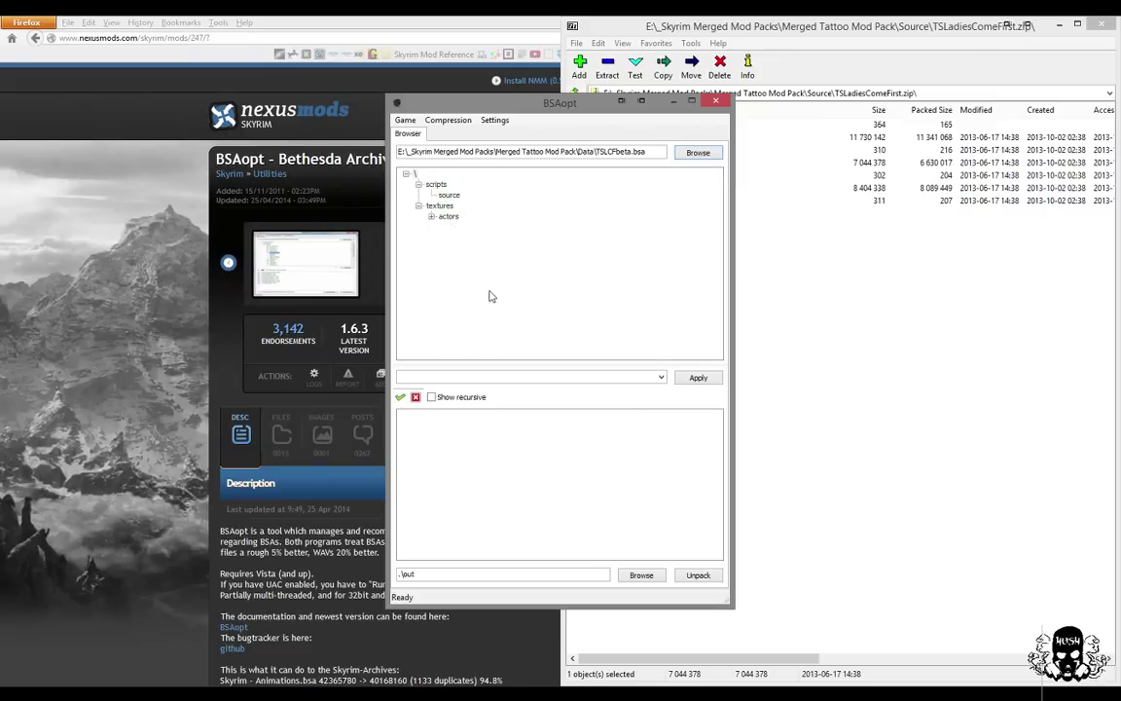
# - Apply the *.* file filter, set the Merged Tattoo Mod Pack's Data folder as the output, and close BSAopt without unpacking
pyautogui.click(661, 379)
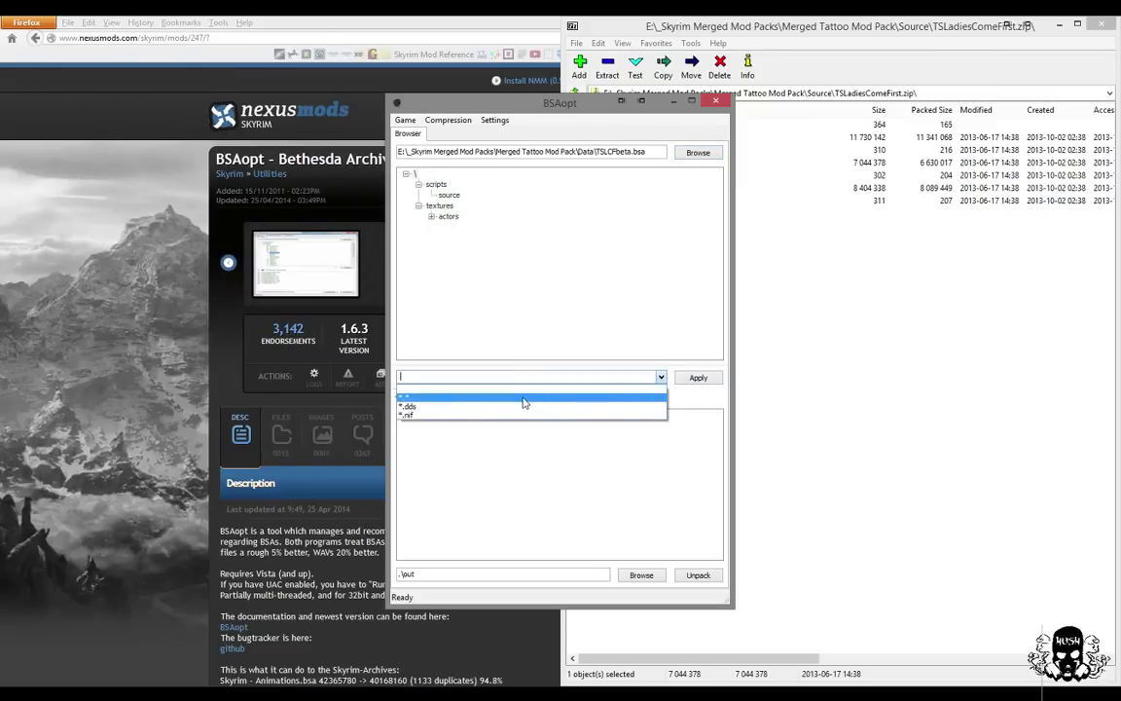
pyautogui.click(524, 399)
pyautogui.click(699, 379)
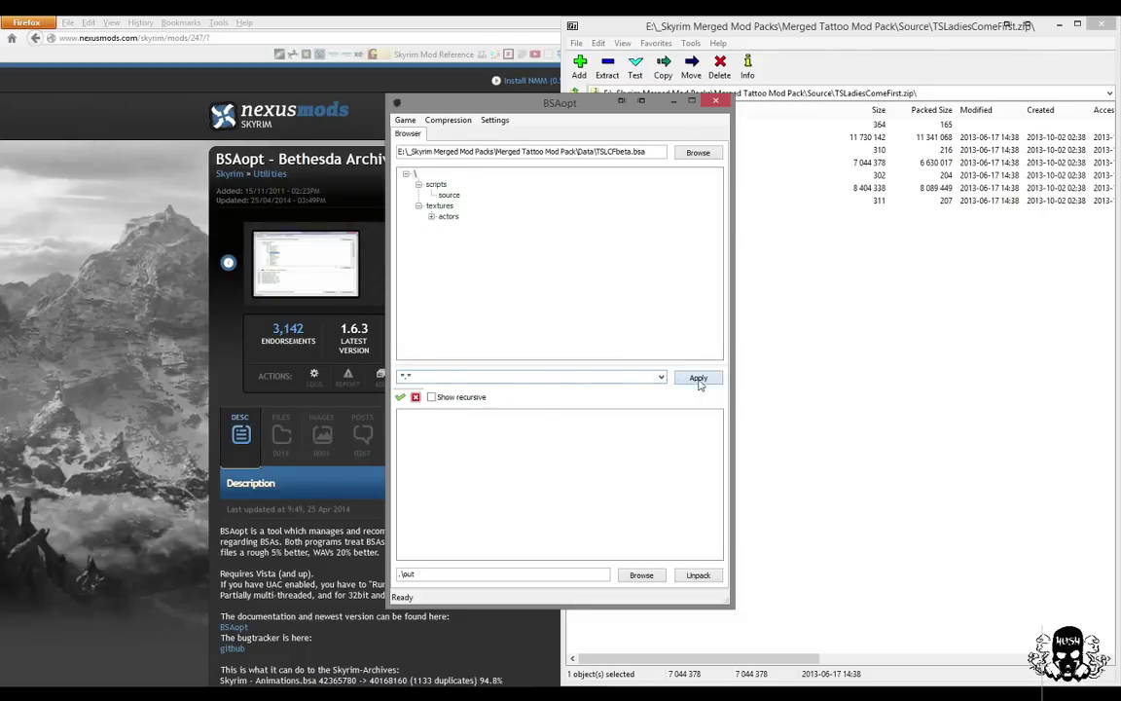
pyautogui.click(641, 575)
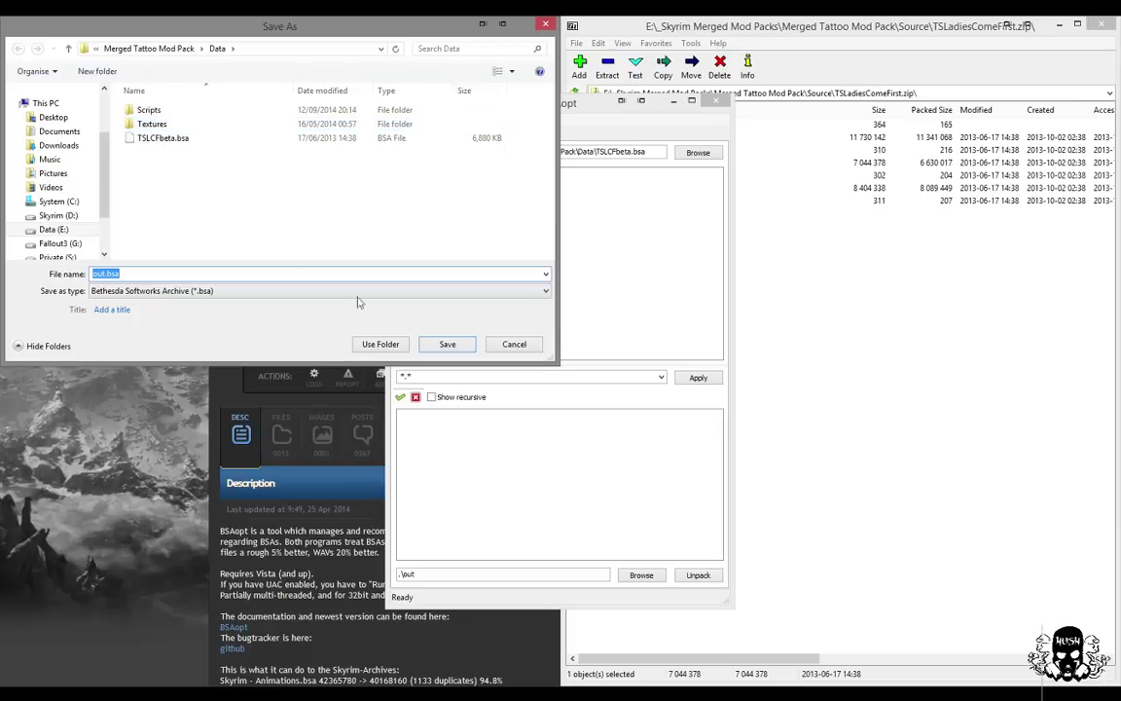
pyautogui.click(382, 344)
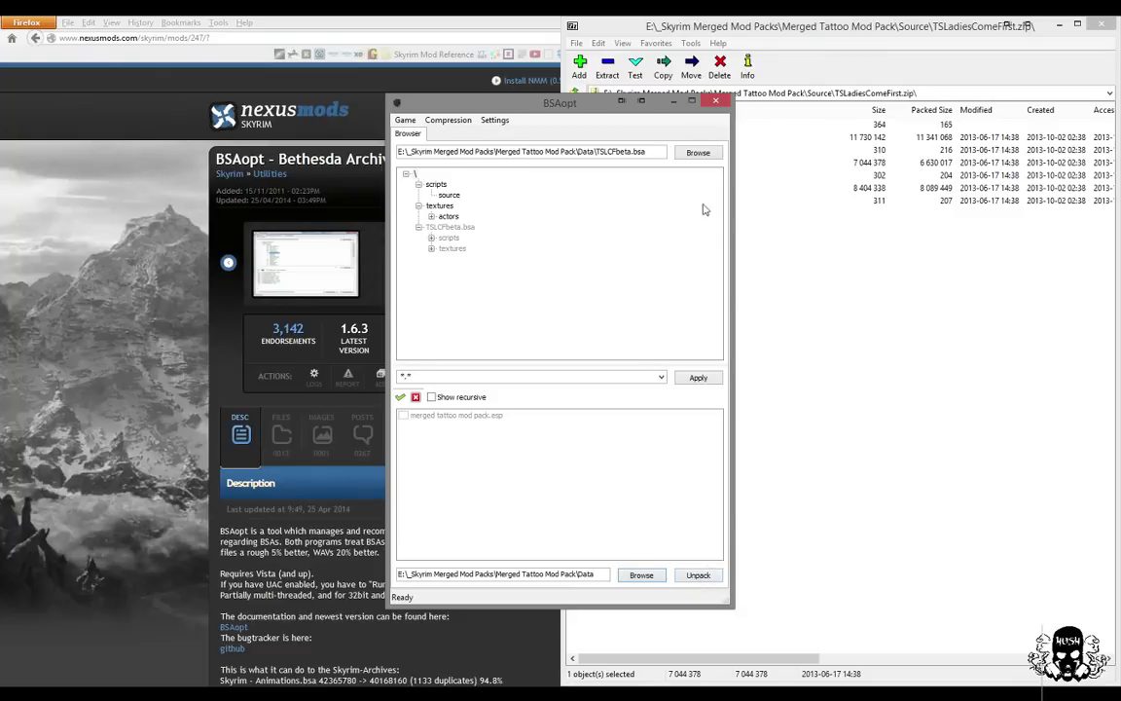
pyautogui.click(717, 103)
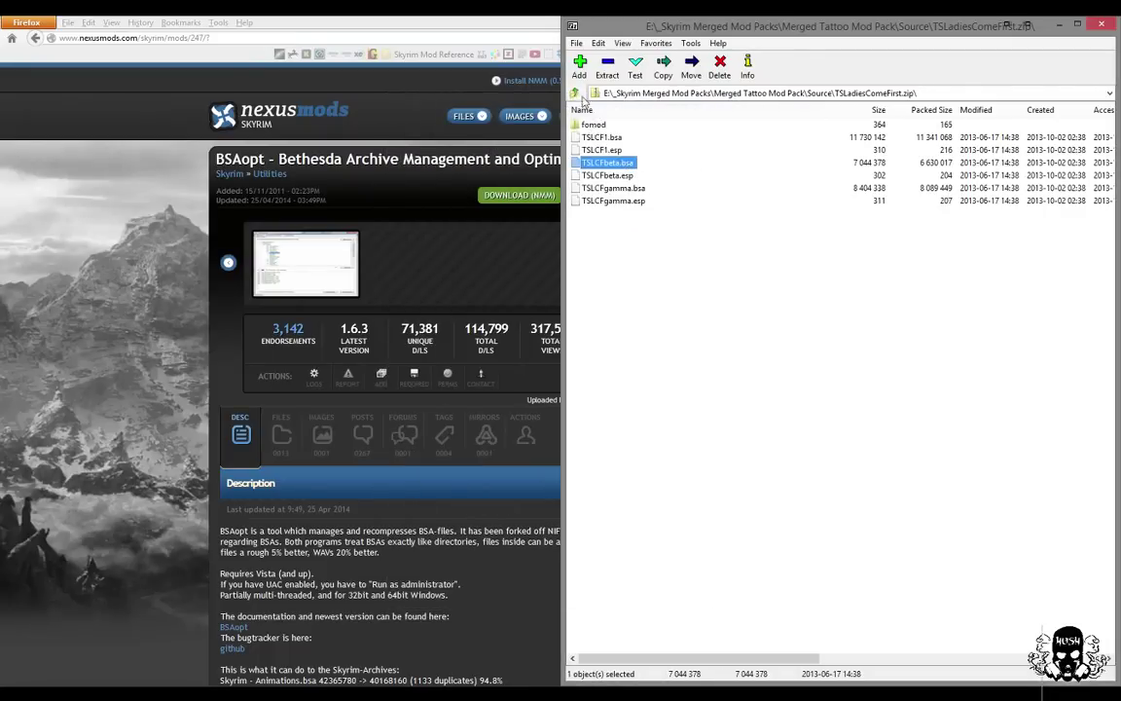
# - Delete TSLCFbeta.bsa from the Merged Tattoo Mod Pack's Data folder and close the archive manager
pyautogui.click(578, 94)
pyautogui.click(578, 93)
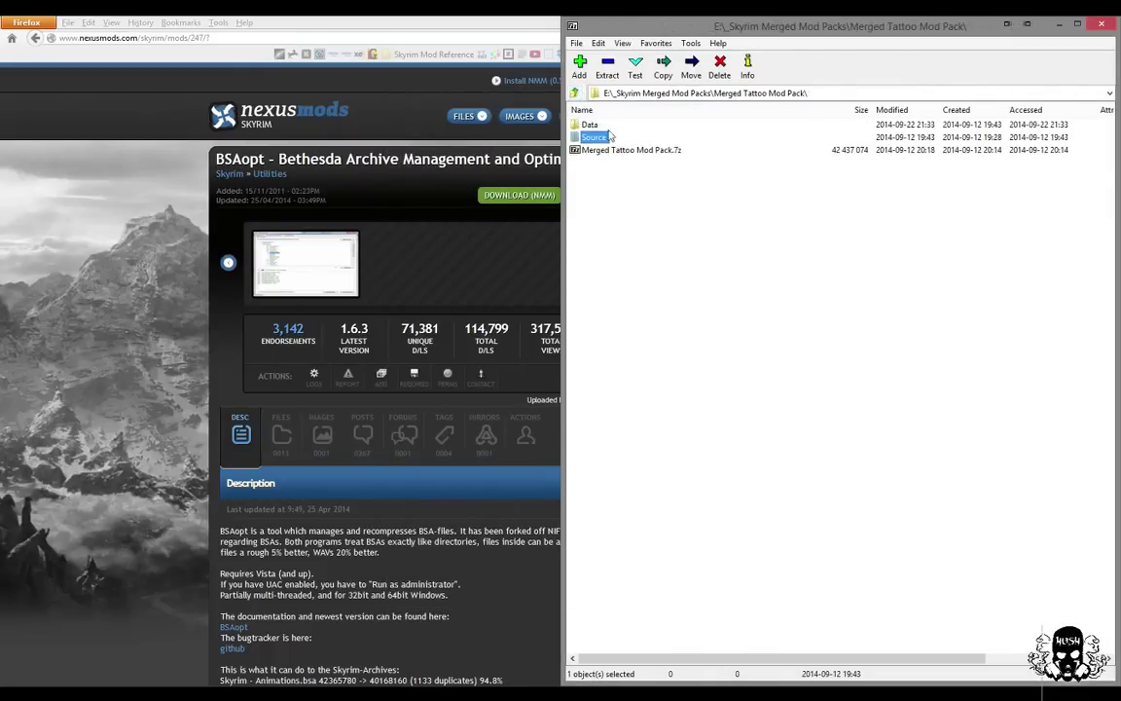
pyautogui.doubleClick(594, 124)
pyautogui.rightClick(610, 164)
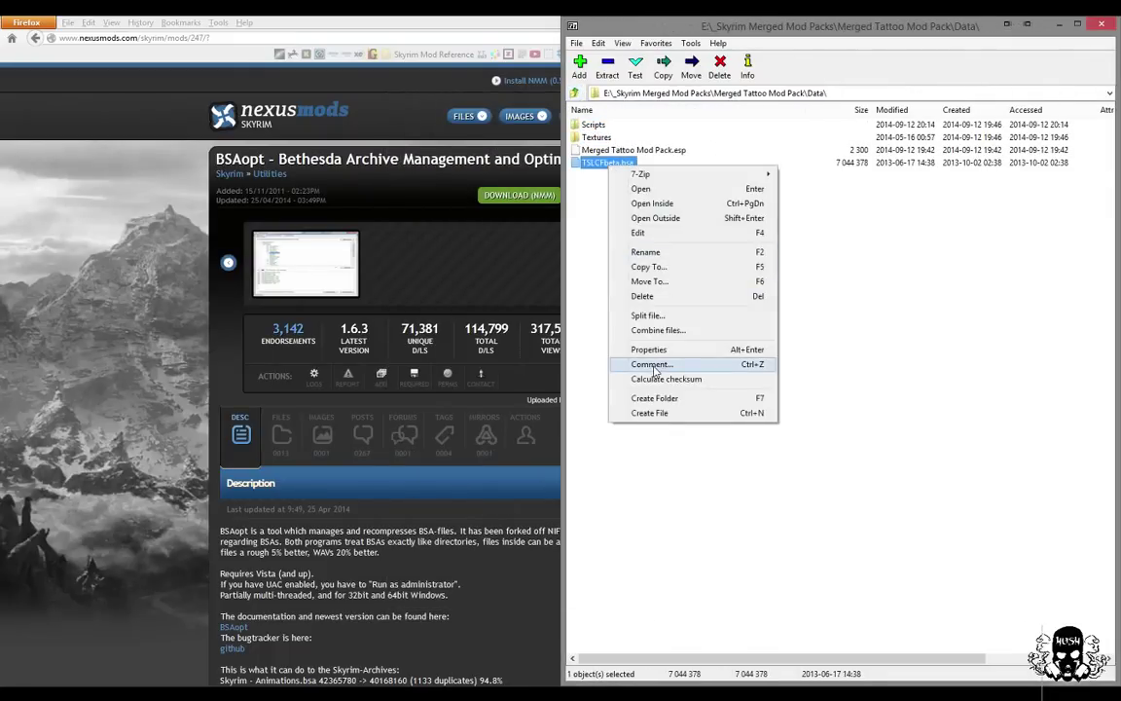
pyautogui.click(660, 298)
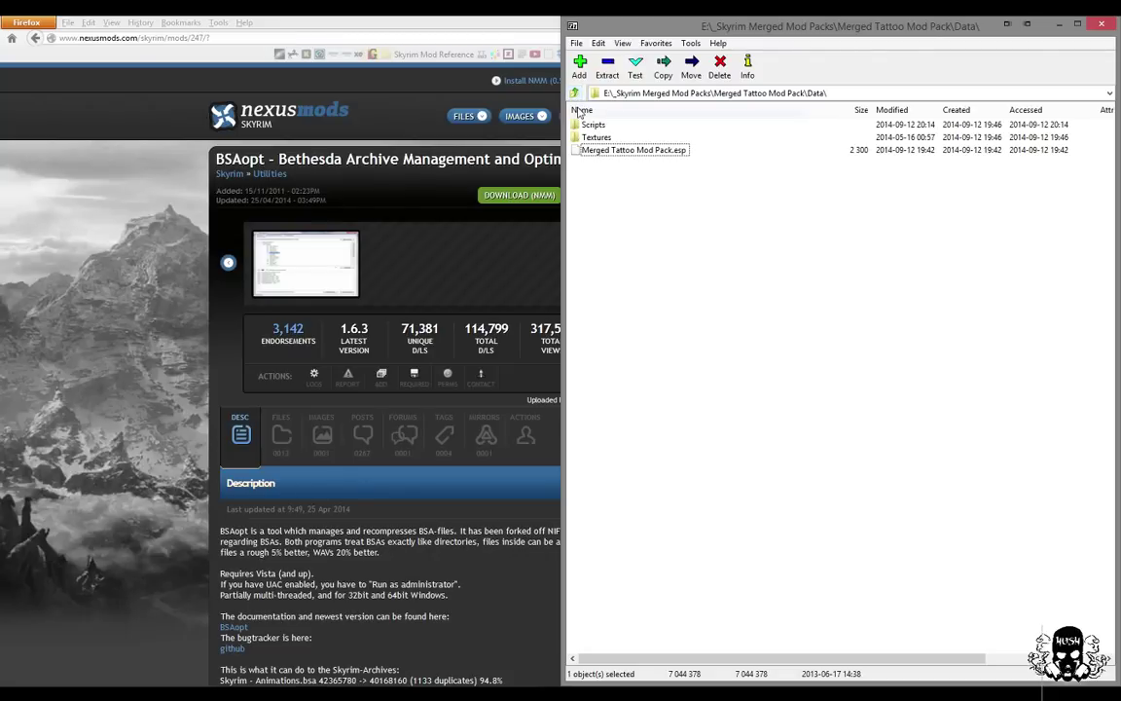
pyautogui.click(1102, 26)
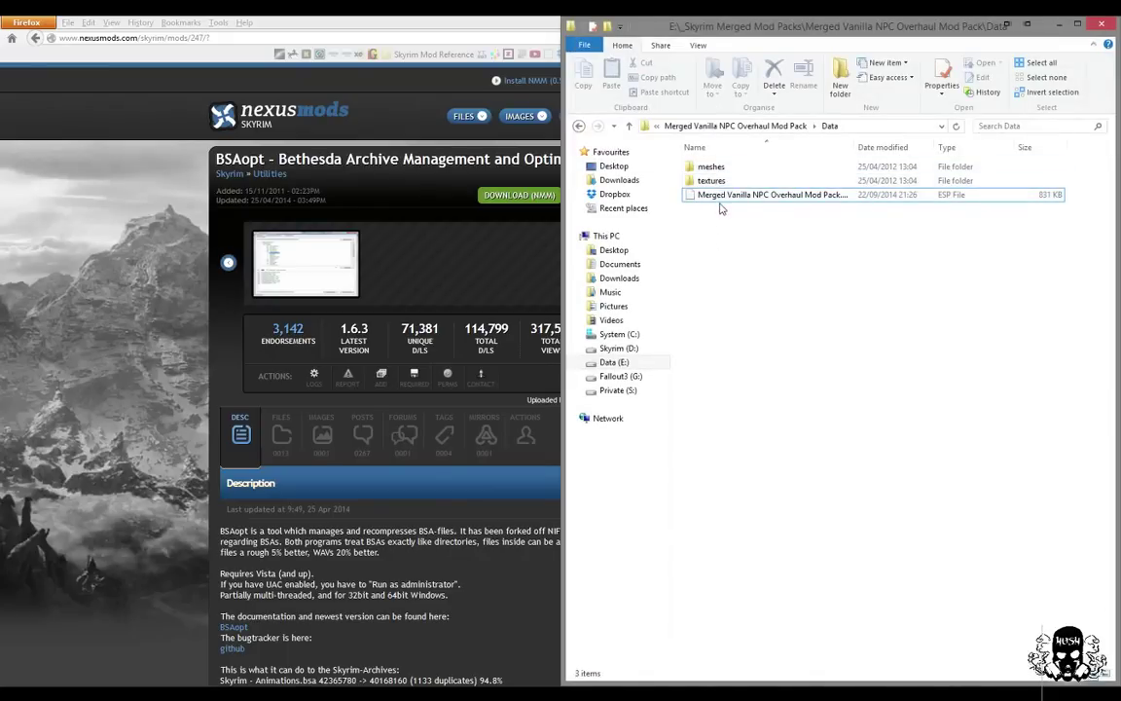
# - Examine the meshes folder in the Merged Vanilla NPC Overhaul Mod Pack's Data, down to the plugin folders in FaceGenData's FaceGeom
pyautogui.click(709, 170)
pyautogui.doubleClick(708, 169)
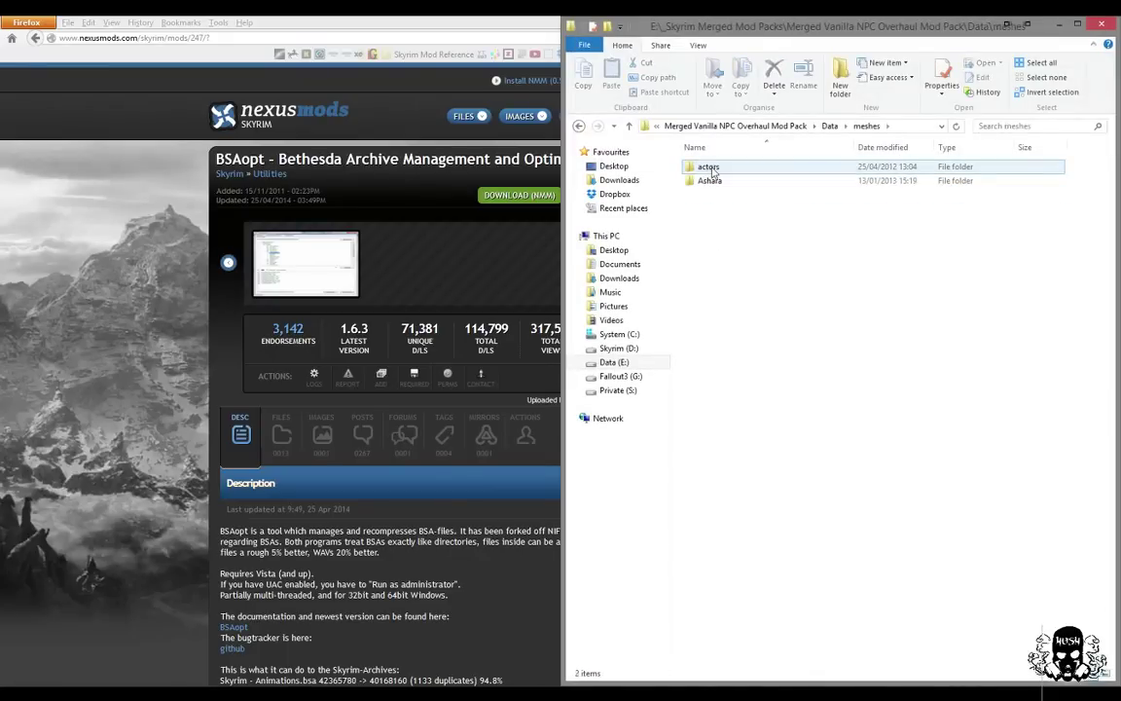
pyautogui.doubleClick(711, 168)
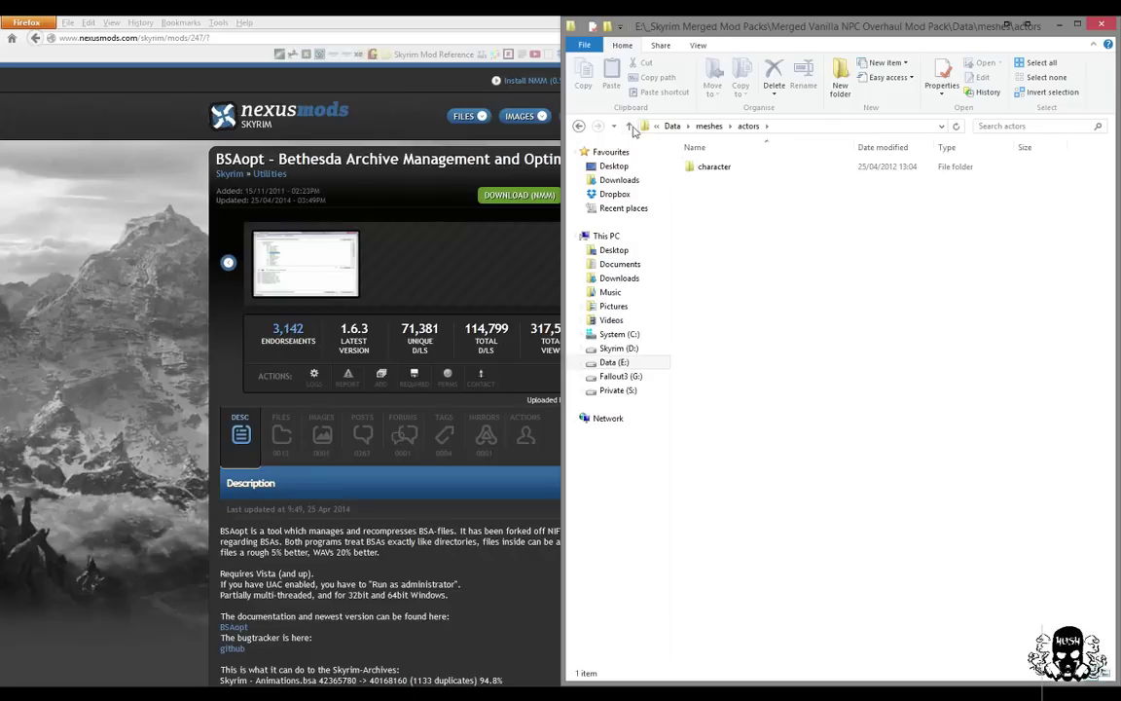
pyautogui.click(630, 126)
pyautogui.doubleClick(714, 169)
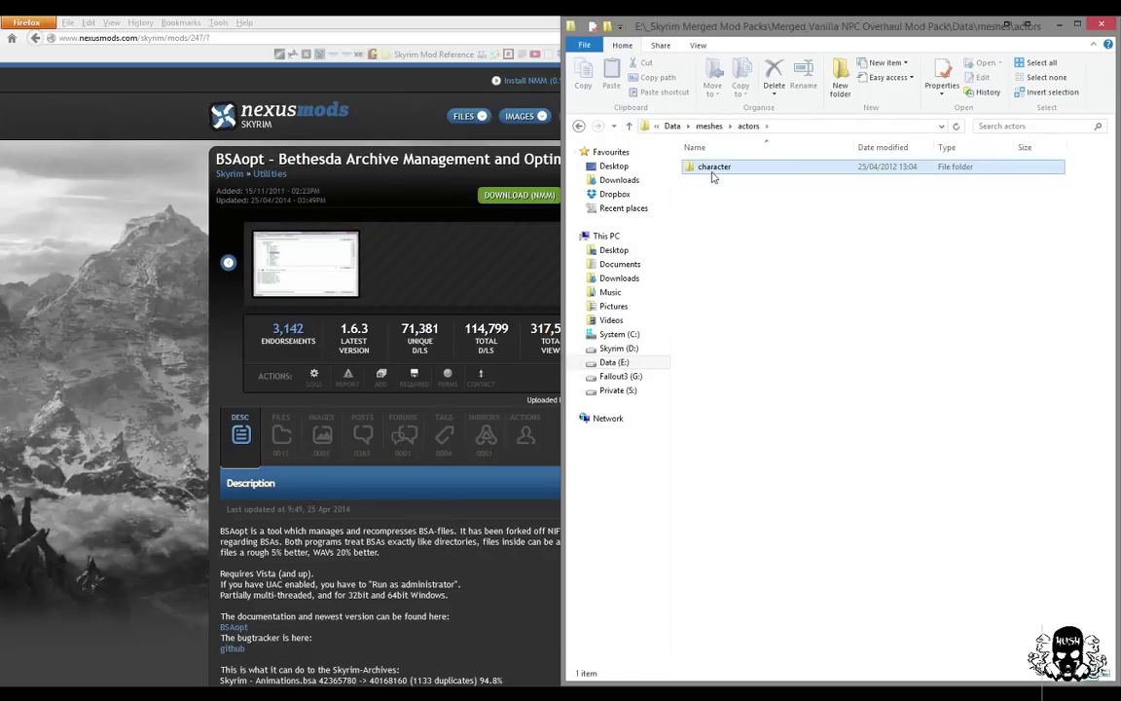
pyautogui.doubleClick(716, 170)
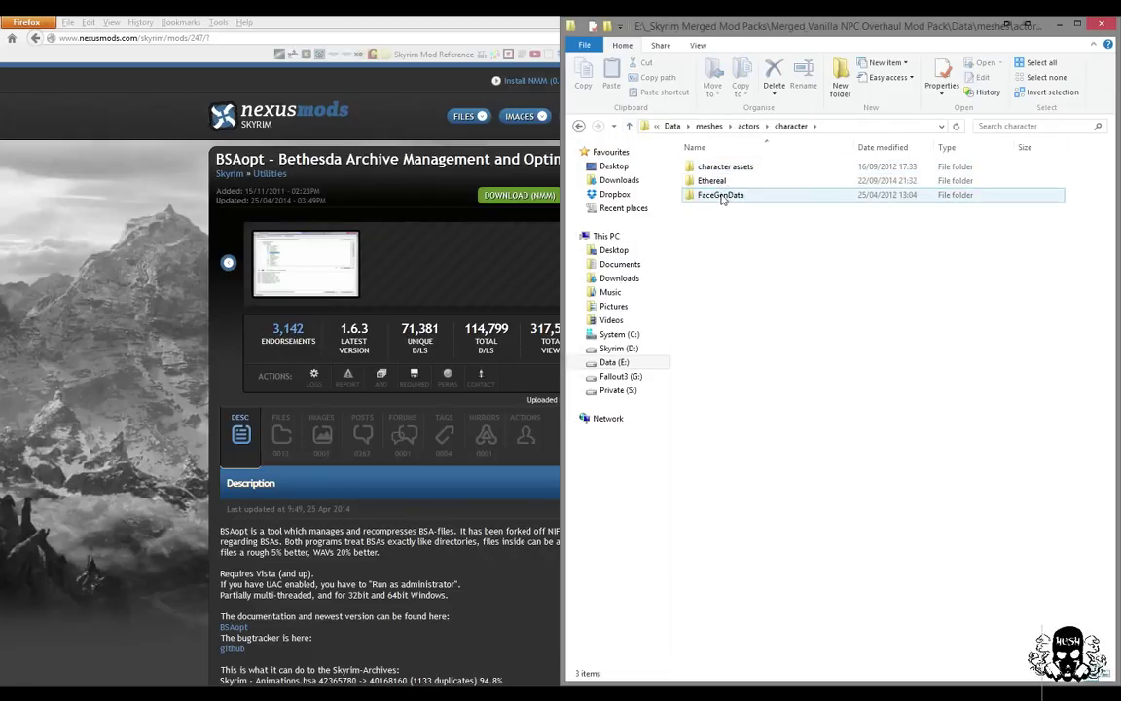
pyautogui.doubleClick(723, 196)
pyautogui.click(712, 170)
pyautogui.doubleClick(714, 169)
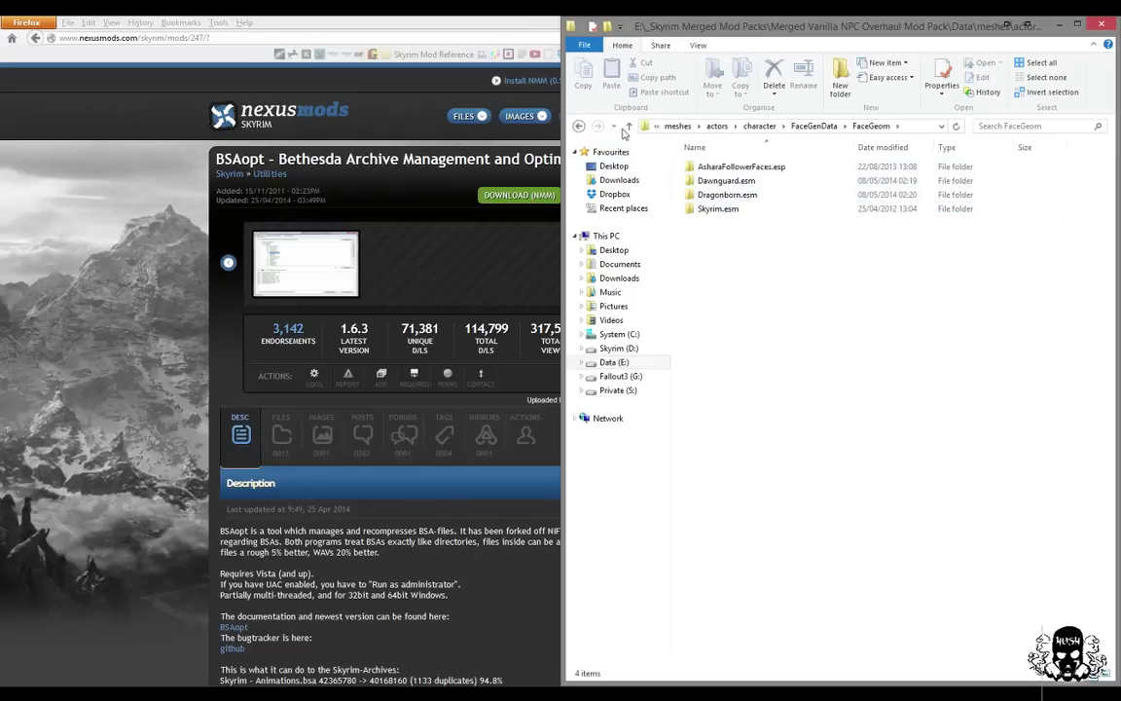
pyautogui.click(629, 127)
pyautogui.click(629, 126)
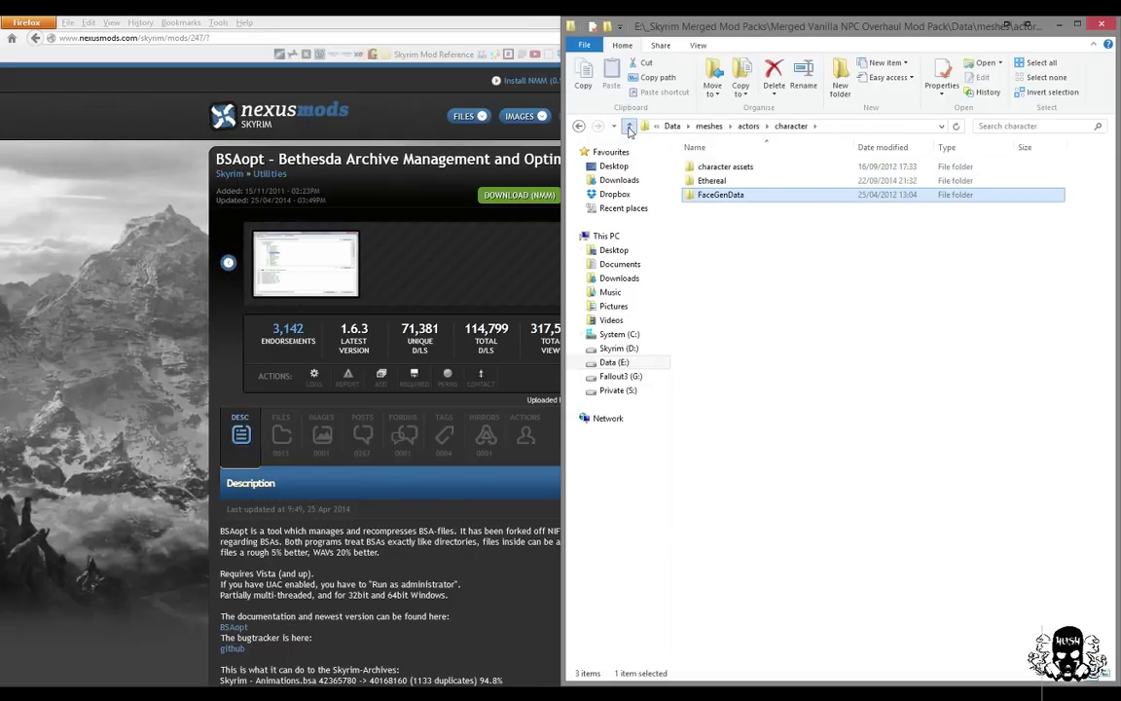
pyautogui.click(628, 127)
pyautogui.click(628, 127)
pyautogui.click(629, 127)
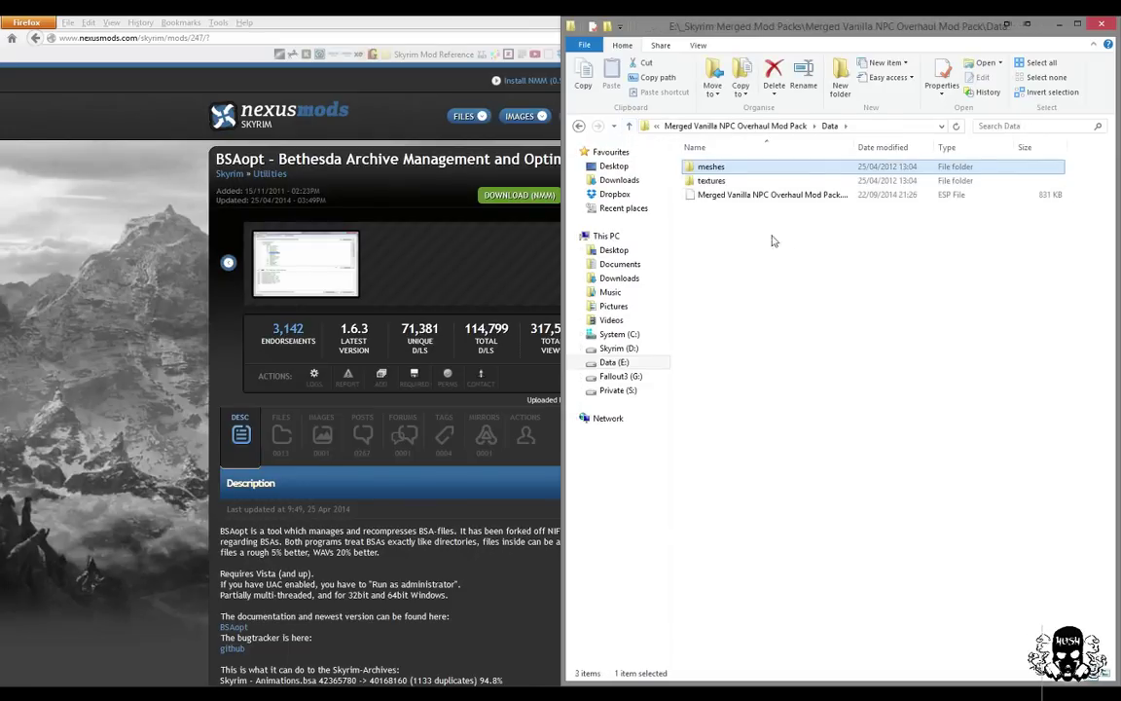
# - Compress the Merged Vanilla NPC Overhaul Mod Pack's Data folder into a 7-Zip archive named Data.7z
pyautogui.click(629, 127)
pyautogui.rightClick(710, 172)
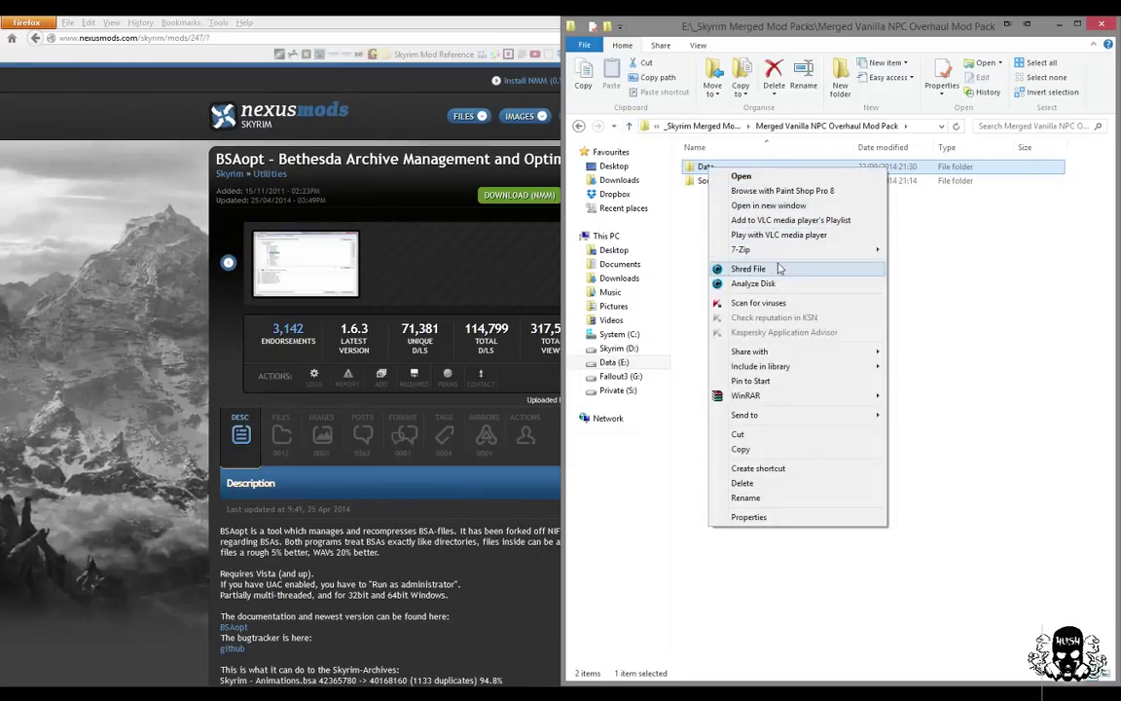
pyautogui.moveTo(808, 252)
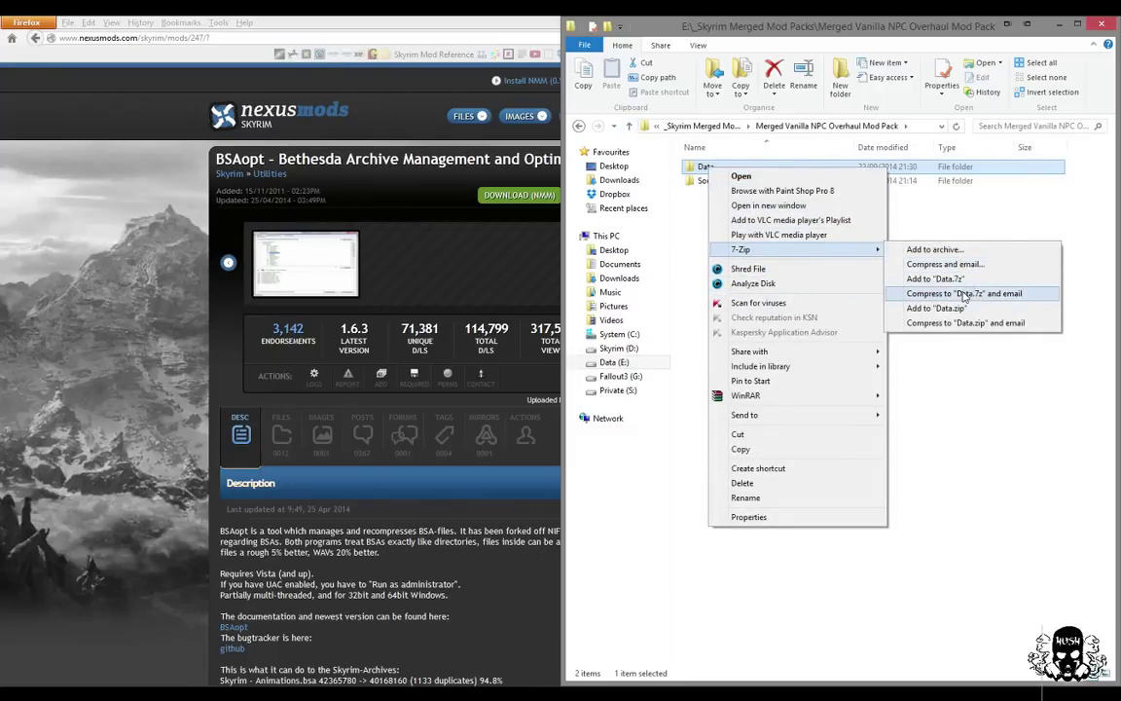
pyautogui.click(945, 278)
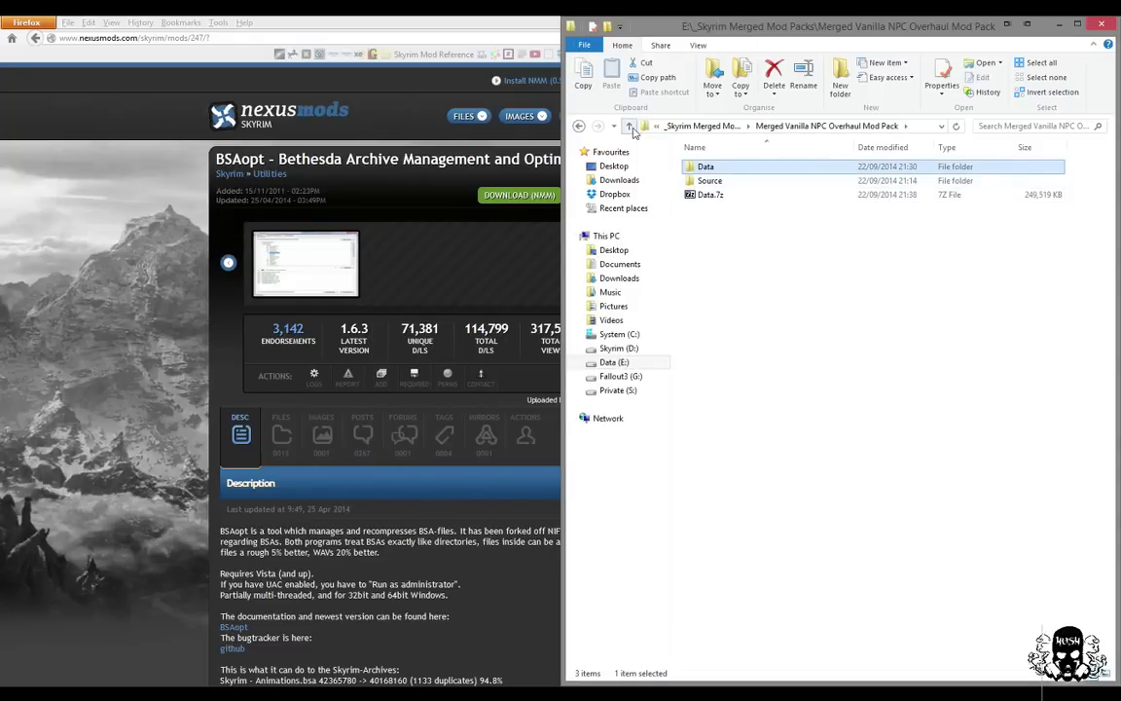
# - Copy the name of the Merged Vanilla NPC Overhaul Mod Pack folder without changing it, and reopen the folder
pyautogui.click(578, 125)
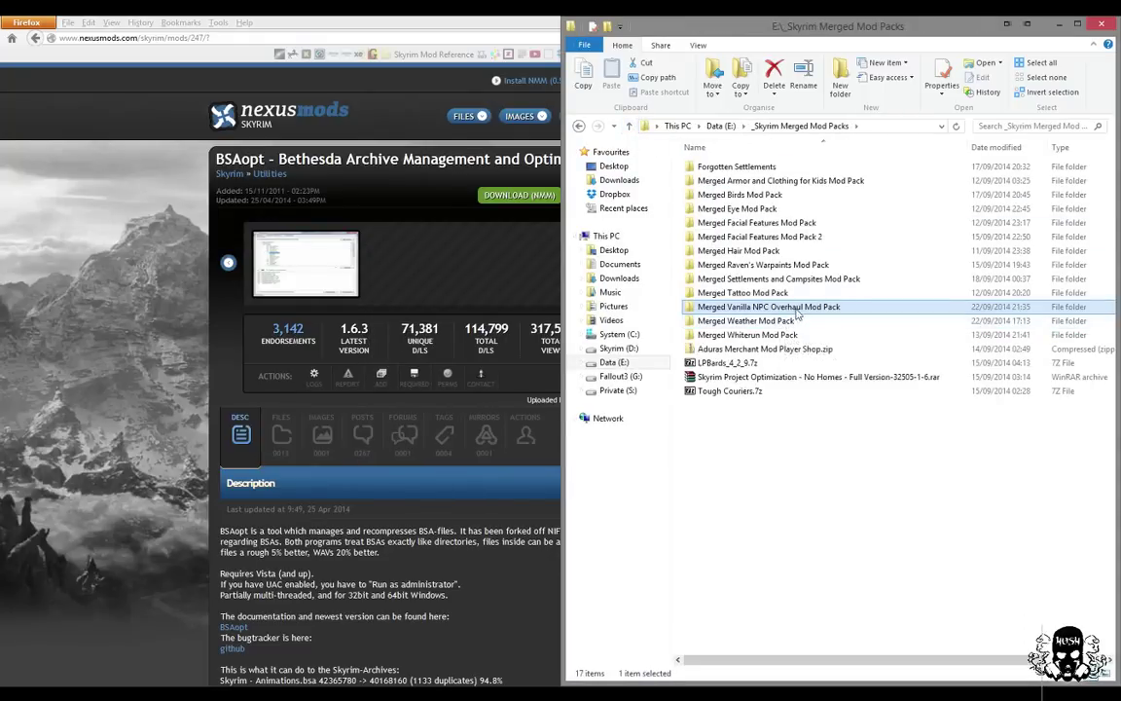
pyautogui.click(813, 308)
pyautogui.rightClick(764, 309)
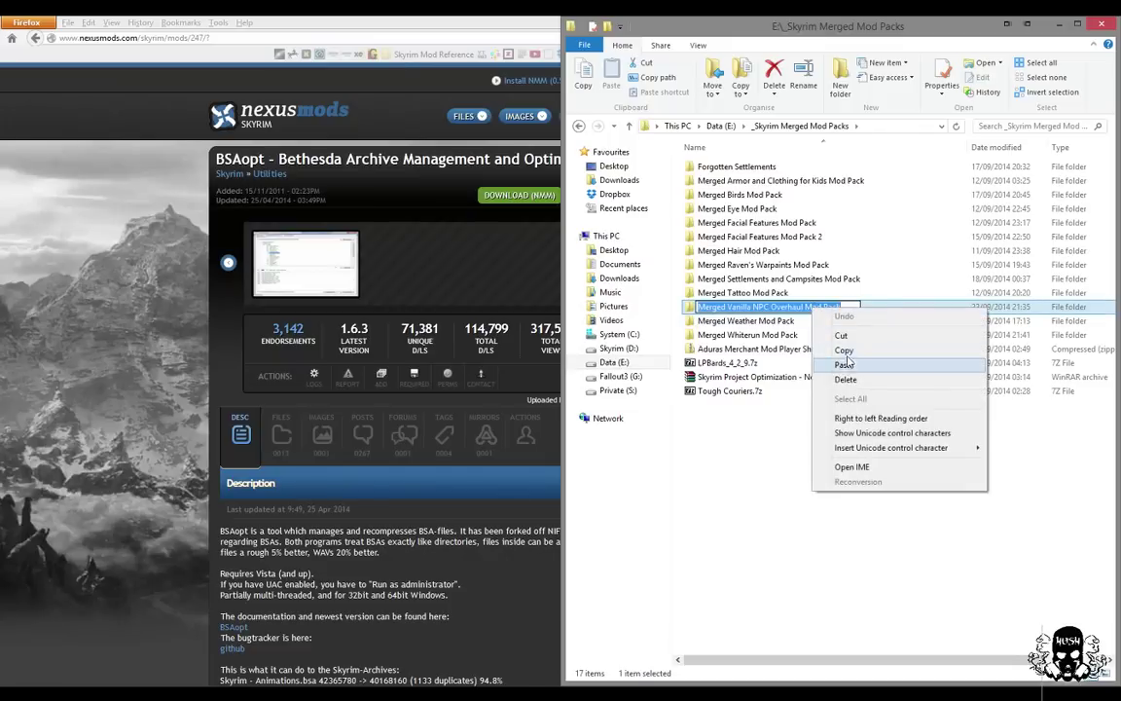
pyautogui.click(829, 347)
pyautogui.press('Escape')
pyautogui.doubleClick(769, 306)
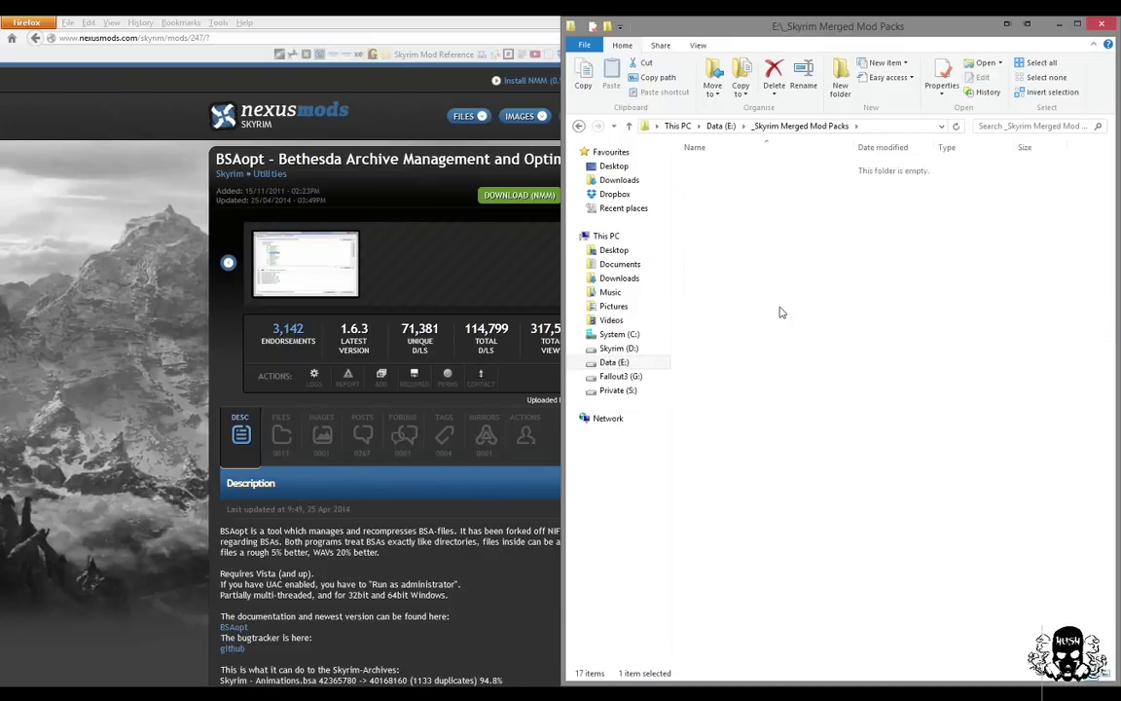
# - Rename the Data.7z archive as Merged Vanilla NPC Overhaul Mod Pack.7z using the copied folder name
pyautogui.click(711, 195)
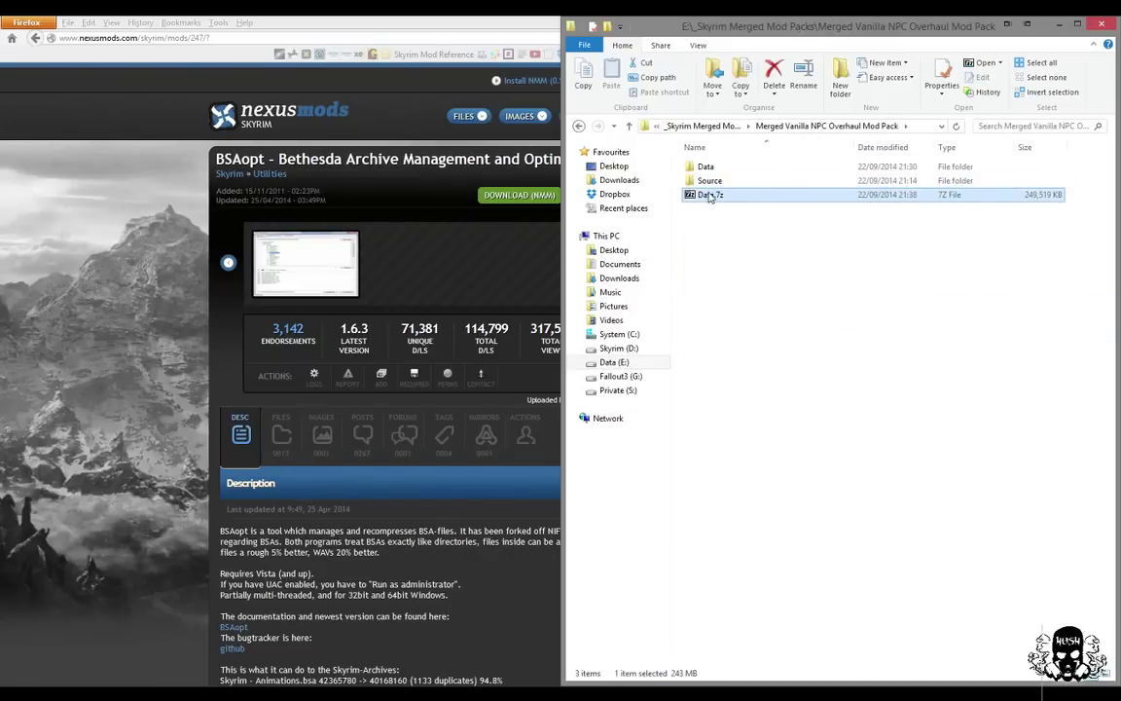
pyautogui.click(710, 196)
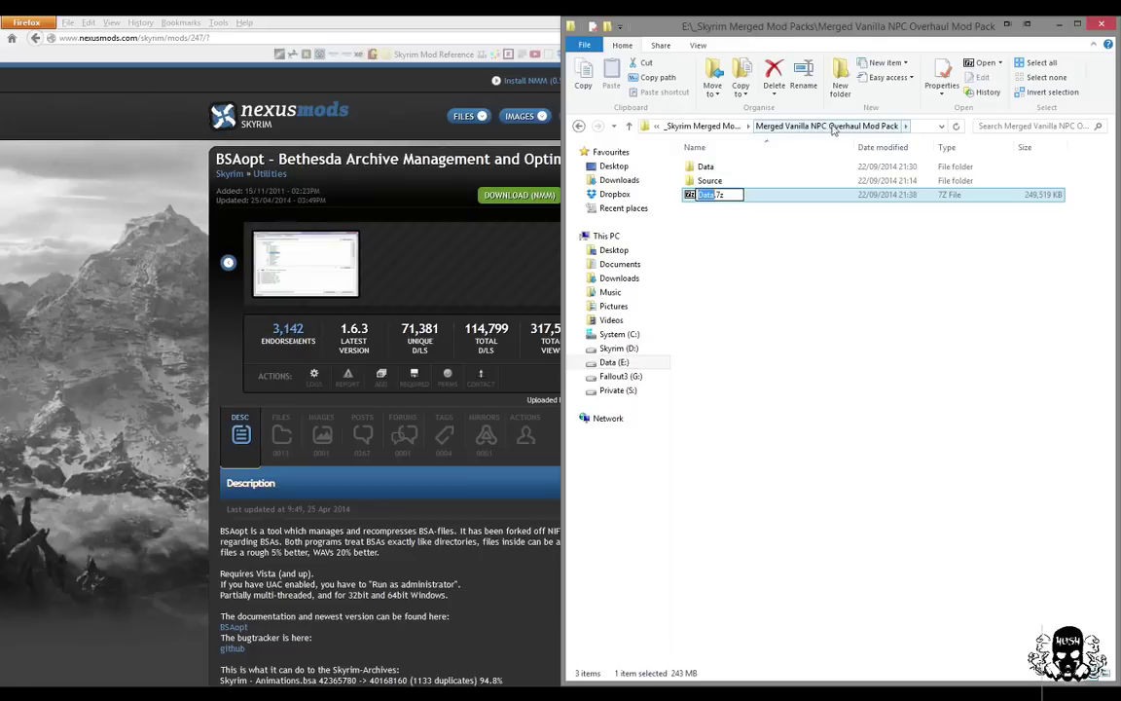
pyautogui.rightClick(705, 196)
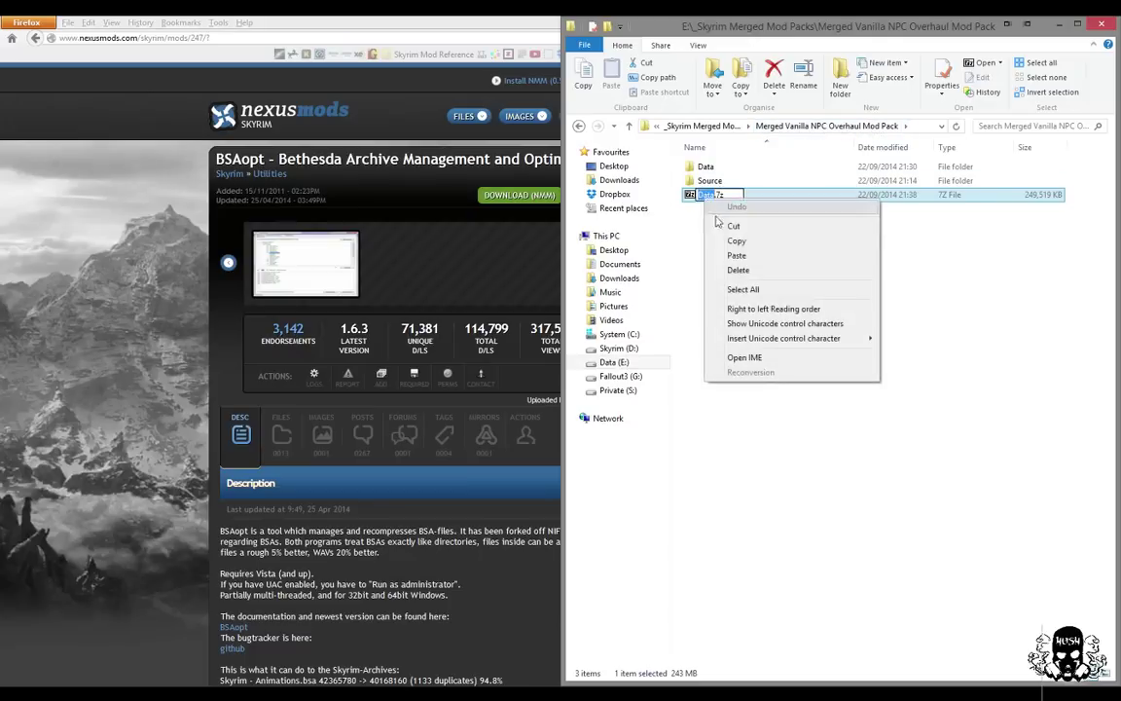
pyautogui.click(737, 255)
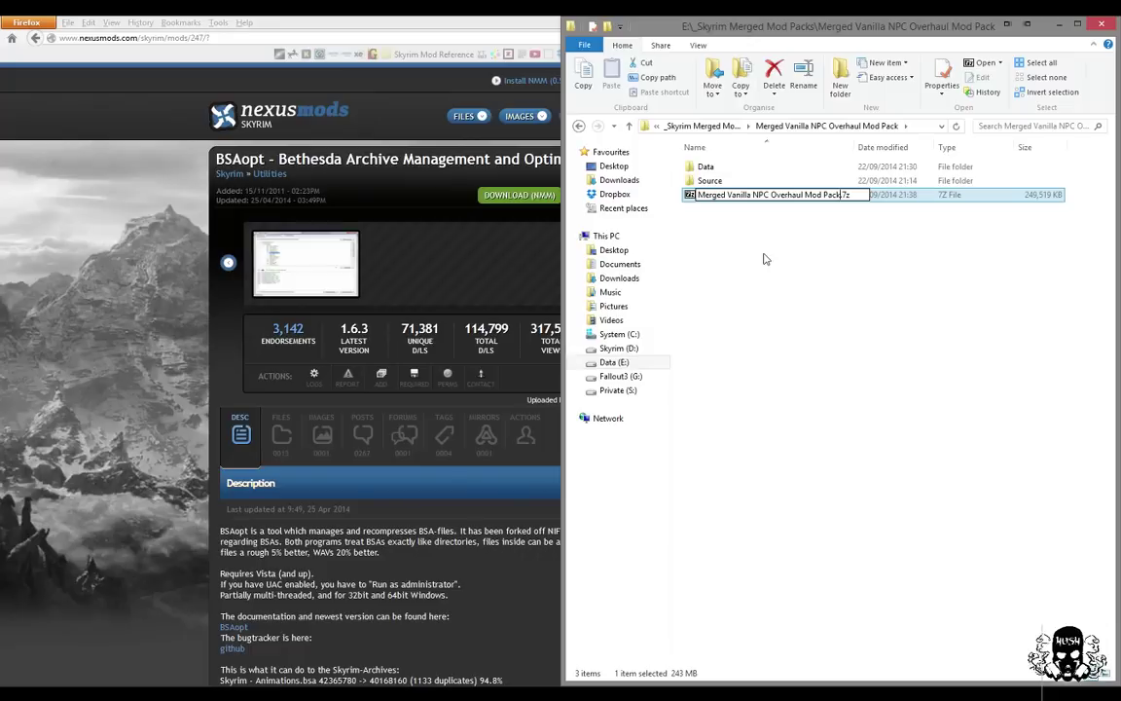
pyautogui.press('Return')
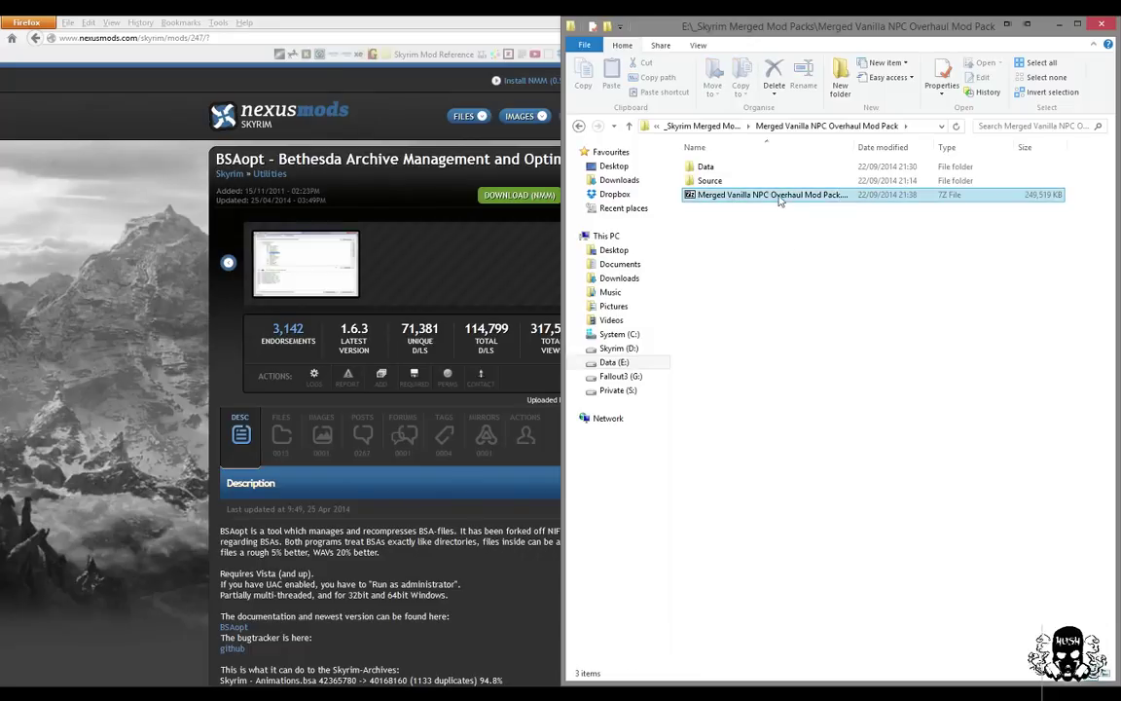
pyautogui.click(717, 338)
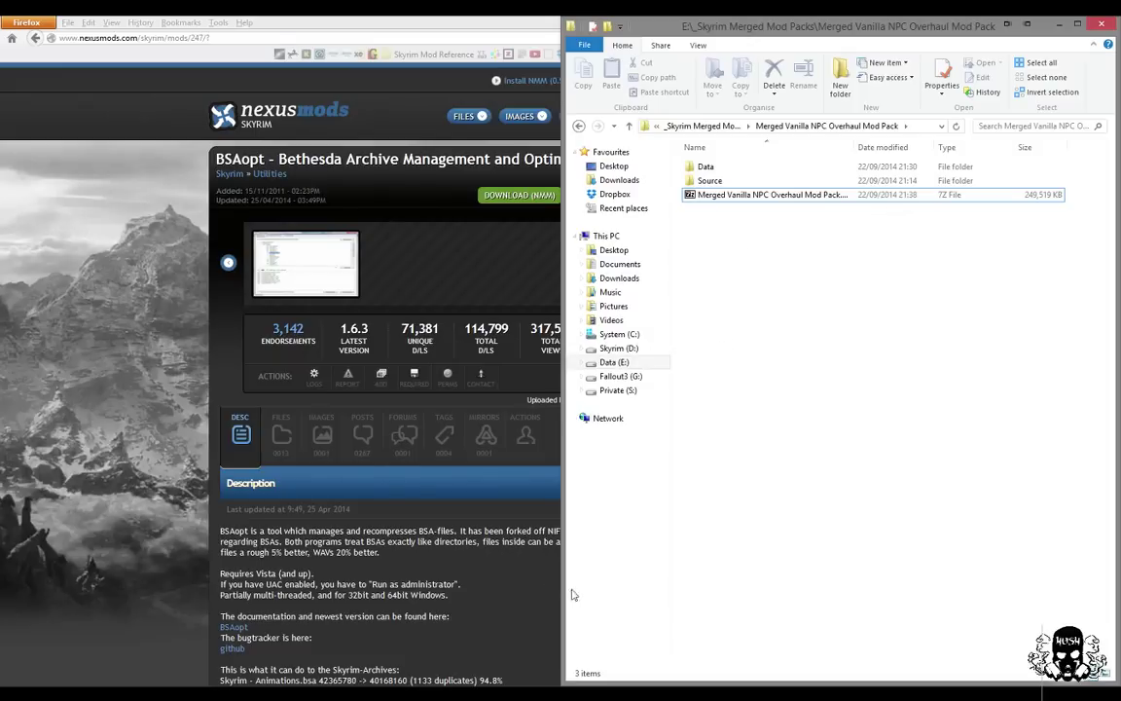
# - Switch to Nexus Mod Manager and deactivate the mod 83Willows JENASSA Follower Makeover
pyautogui.moveTo(510, 693)
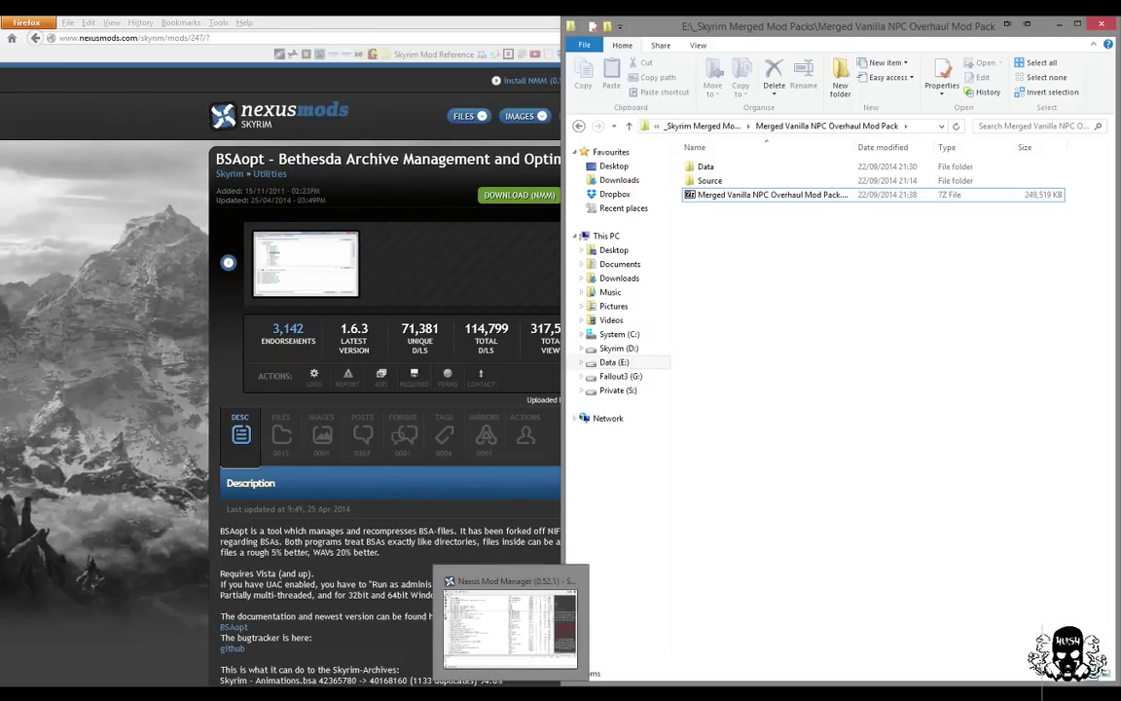
pyautogui.click(502, 582)
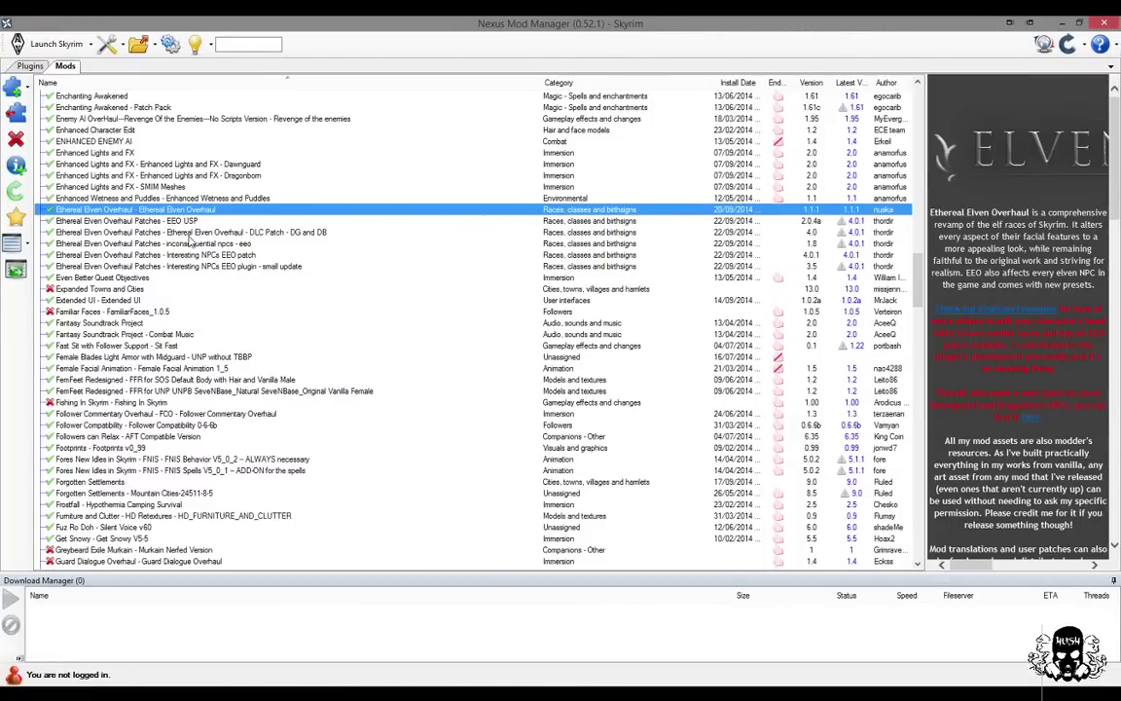
pyautogui.scroll(15, 336, 272)
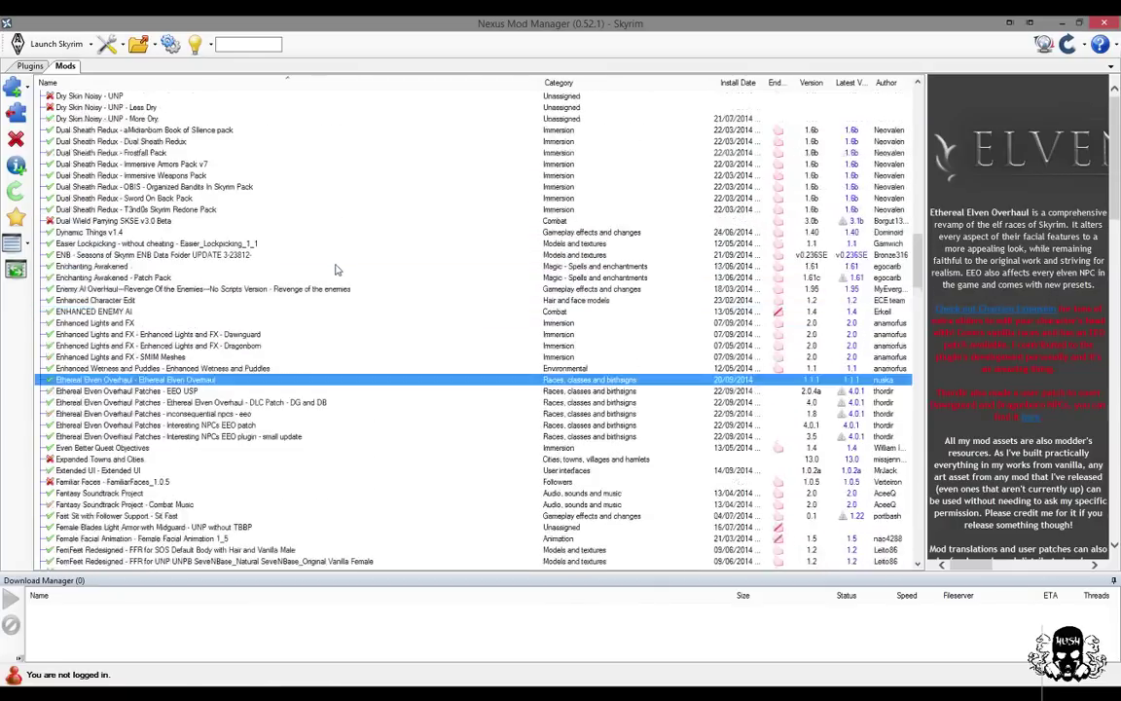
pyautogui.scroll(15, 331, 268)
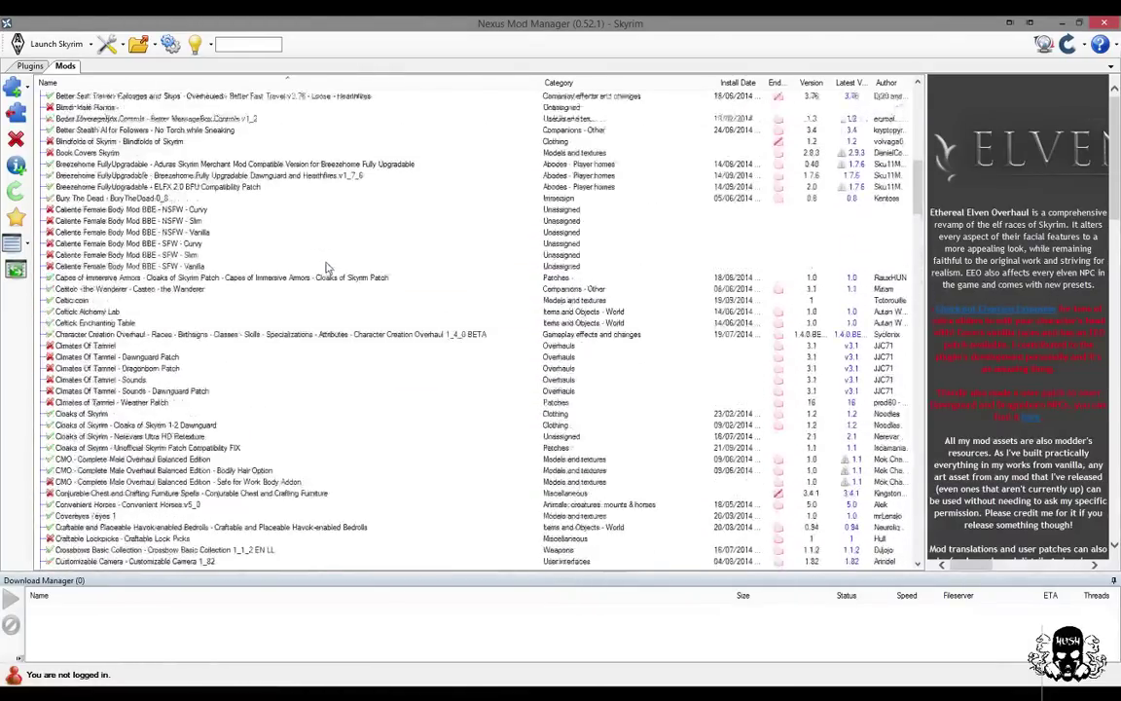
pyautogui.scroll(9, 282, 252)
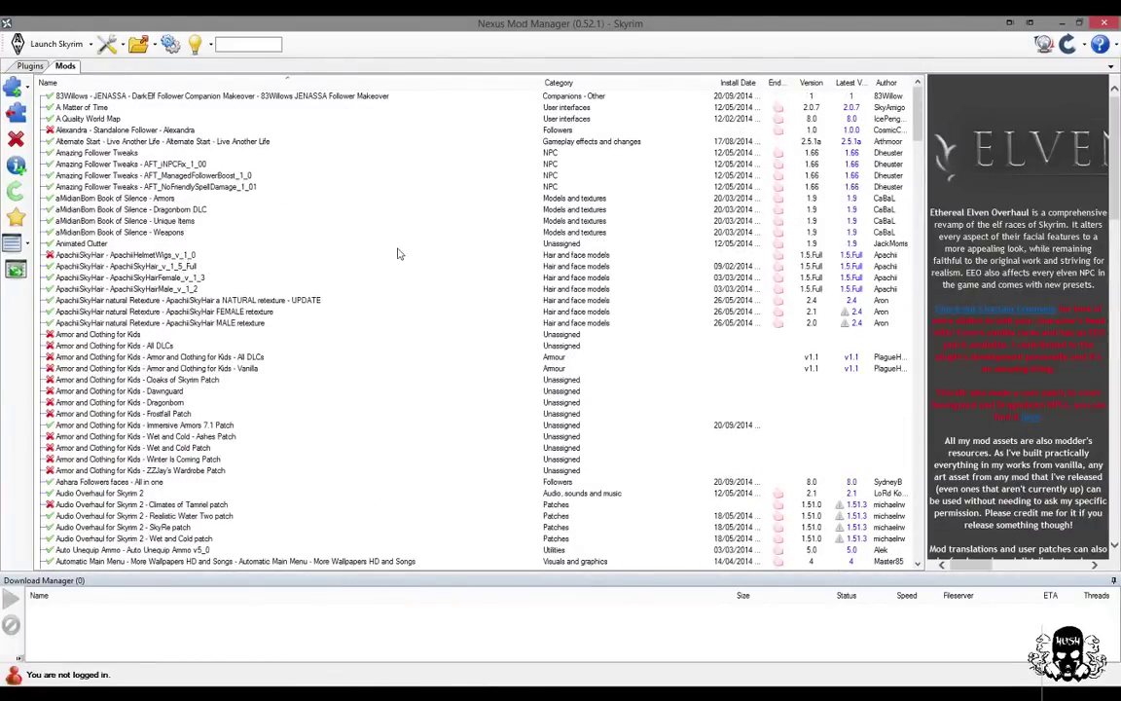
pyautogui.click(86, 97)
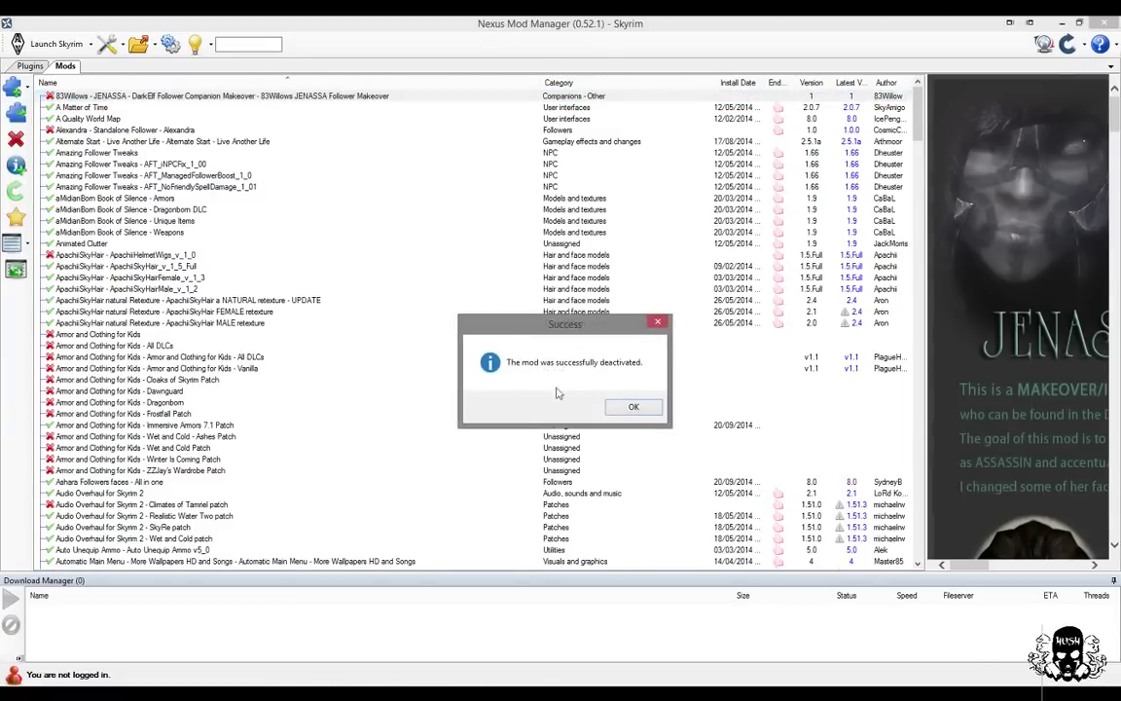
pyautogui.click(634, 407)
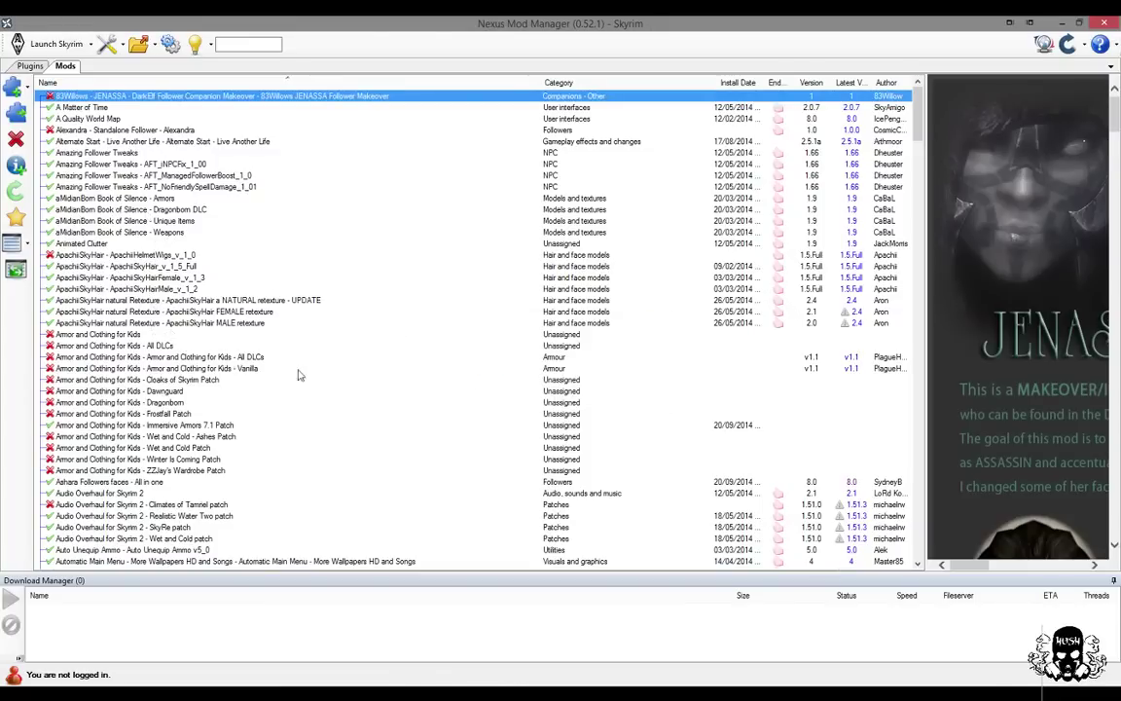
# - Deactivate the mod Ashara Followers faces - All in one and dismiss the notice
pyautogui.click(102, 483)
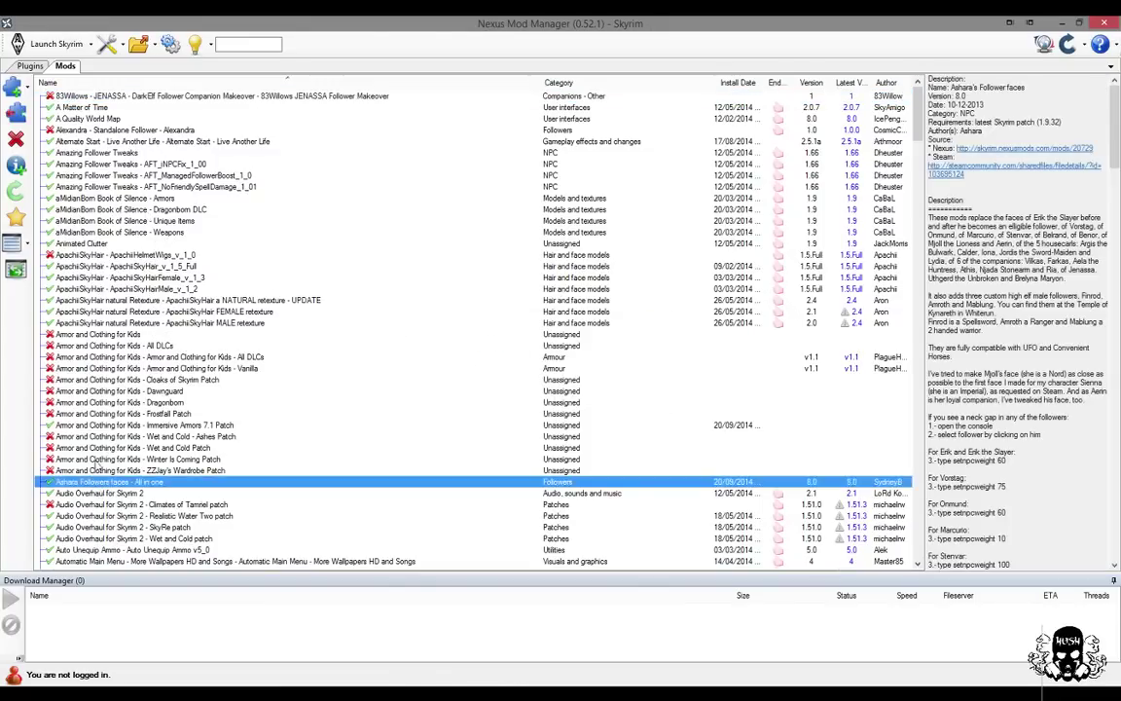
pyautogui.click(15, 109)
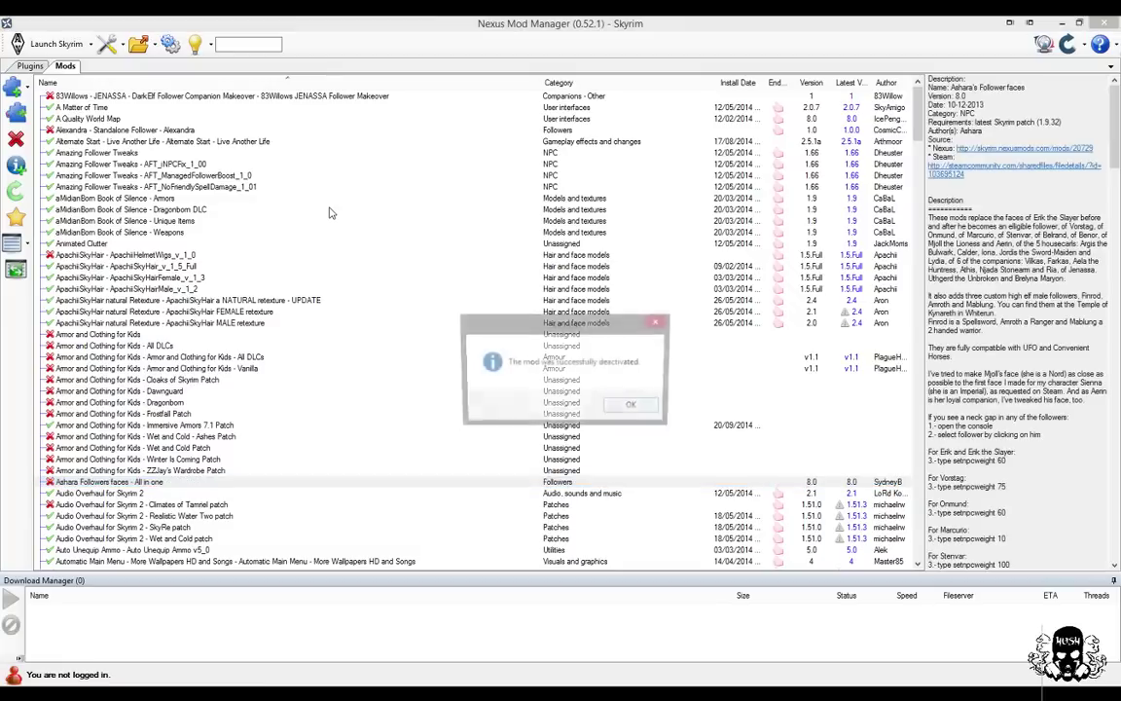
pyautogui.click(633, 408)
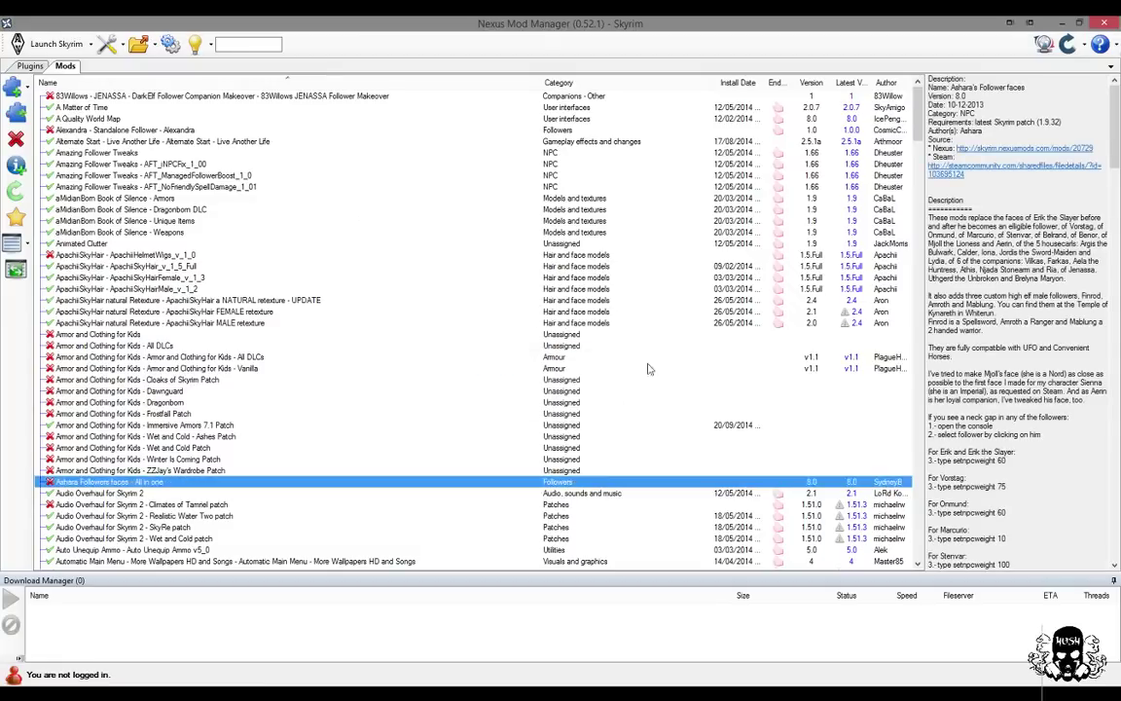
# - Deactivate the mod Inhabitants of Skyrim - NPC Overhaul - NPC Overhaul - Version 1
pyautogui.moveTo(918, 117); pyautogui.dragTo(900, 330)
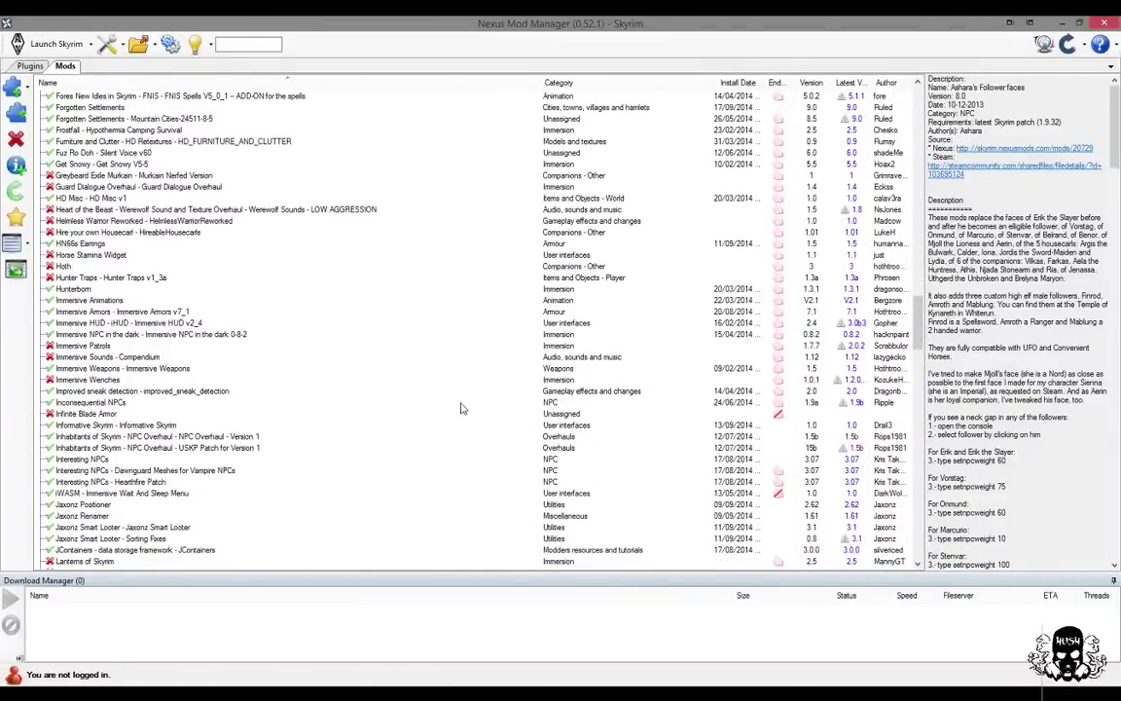
pyautogui.click(195, 437)
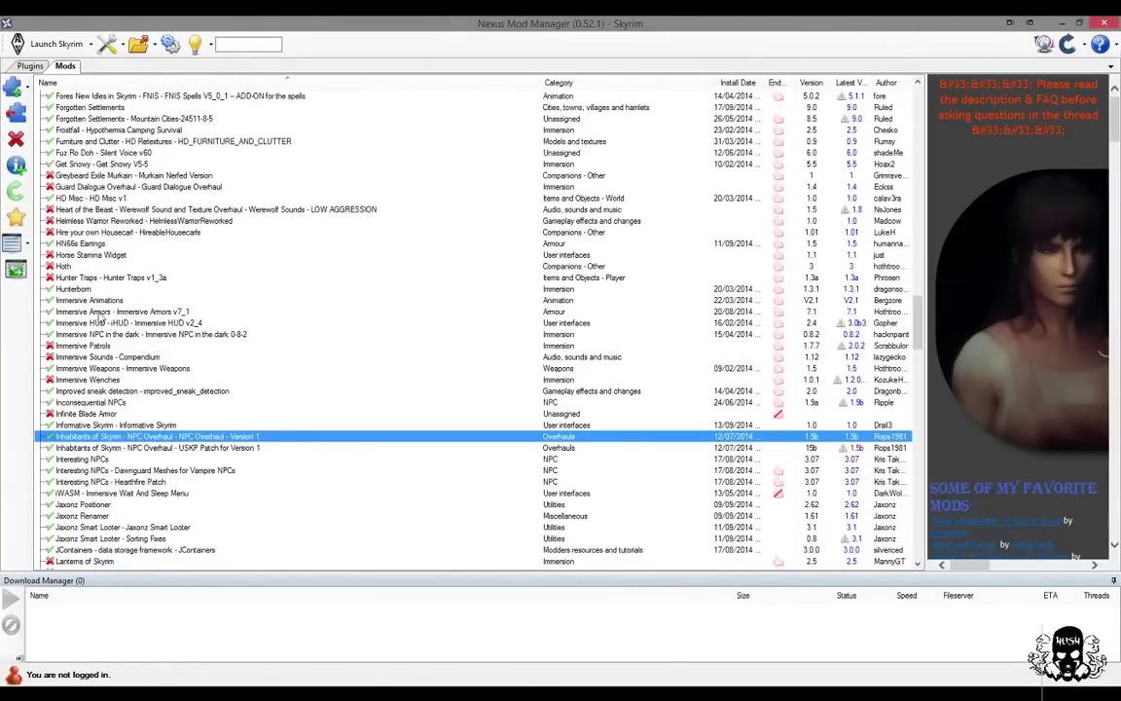
pyautogui.click(15, 139)
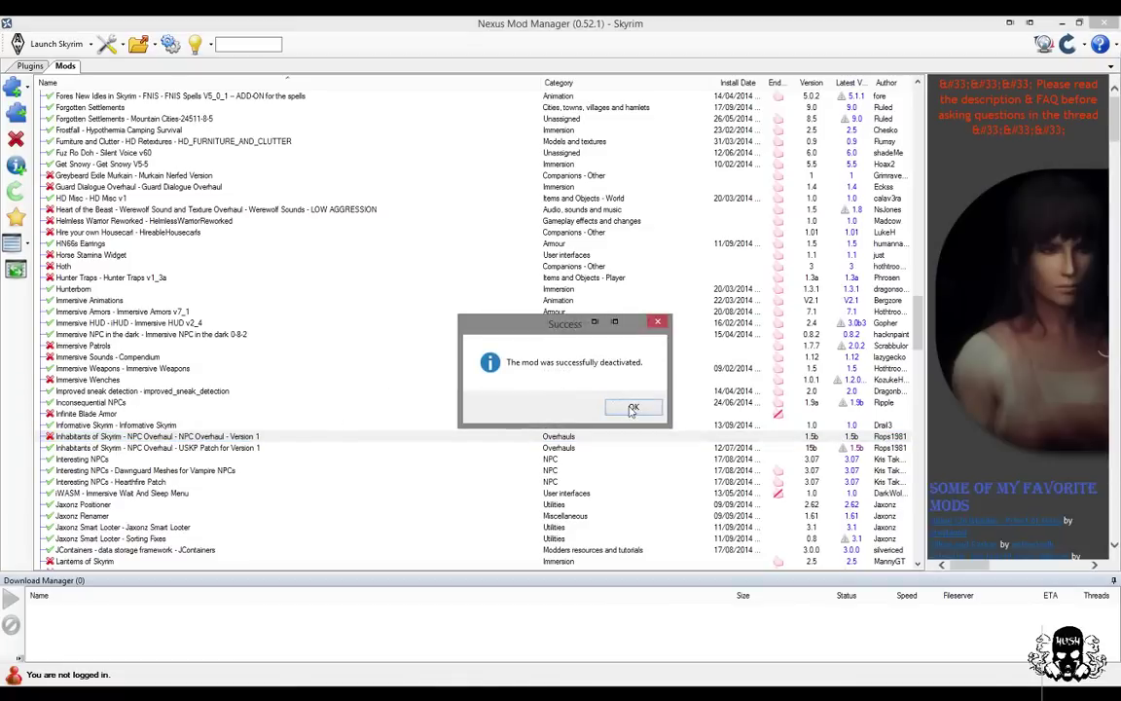
pyautogui.click(631, 408)
# - Deactivate the mod Inhabitants of Skyrim - NPC Overhaul - USKP Patch for Version 1
pyautogui.click(212, 448)
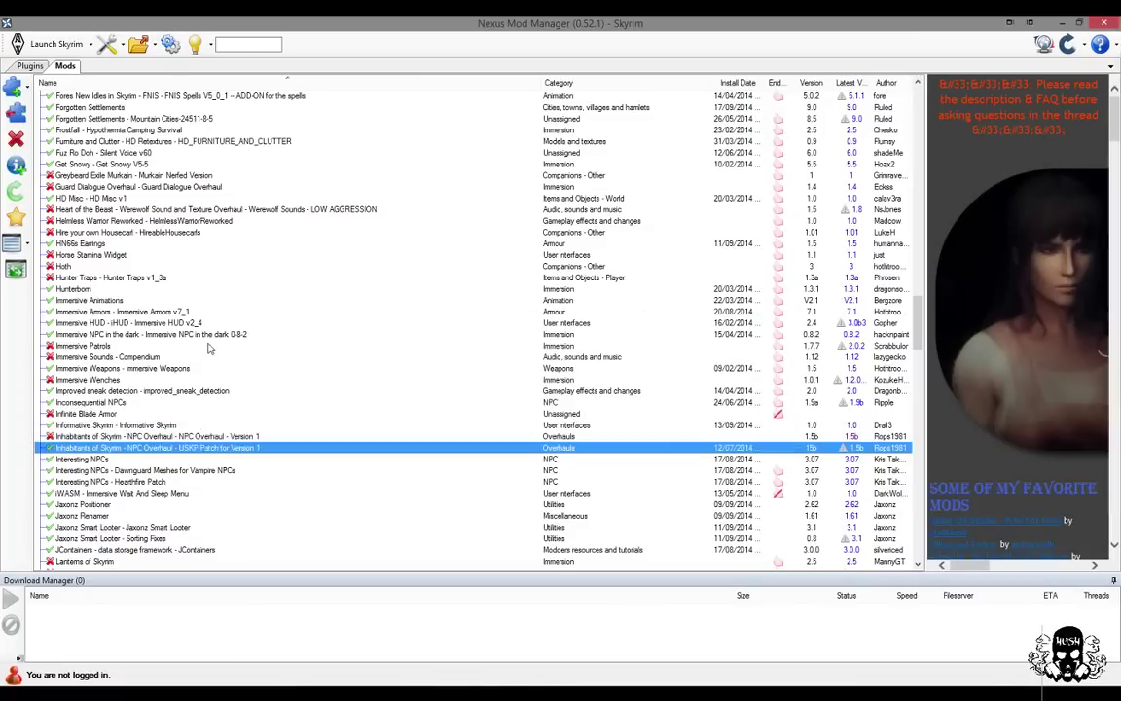
pyautogui.click(16, 113)
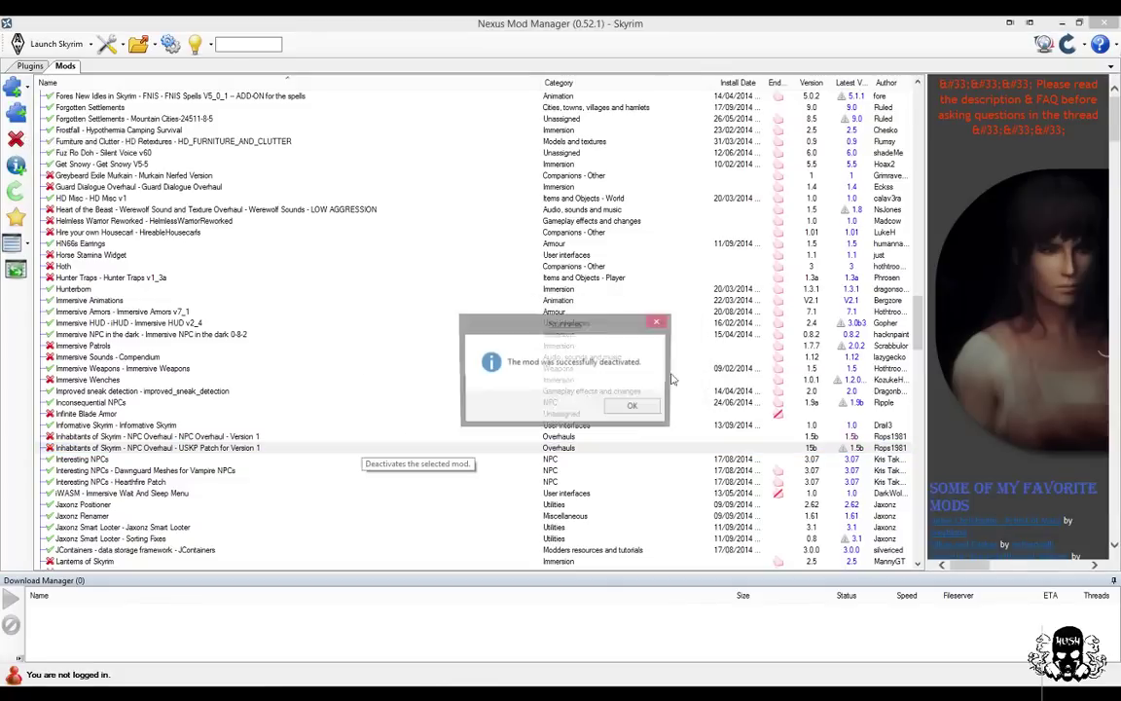
pyautogui.click(634, 408)
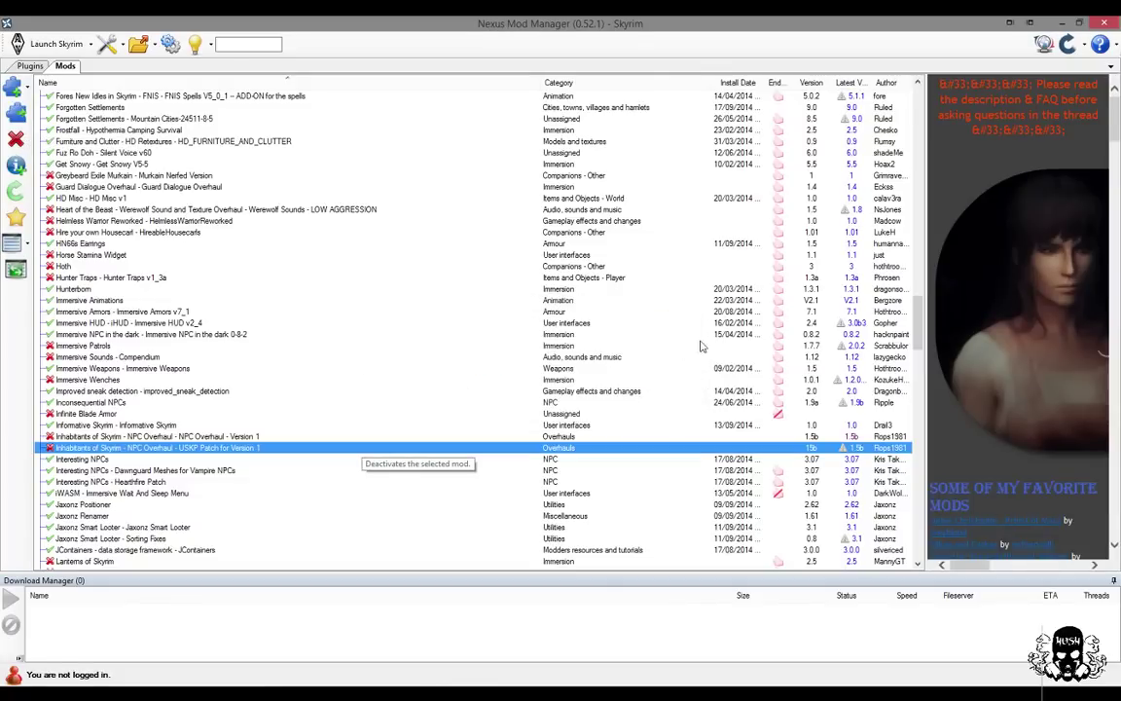
# - Check the merged pack's Source folder for the remaining source mods, and deactivate Ethereal Elven Overhaul - Ethereal Elven Overhaul in Nexus Mod Manager
pyautogui.moveTo(915, 313); pyautogui.dragTo(905, 373)
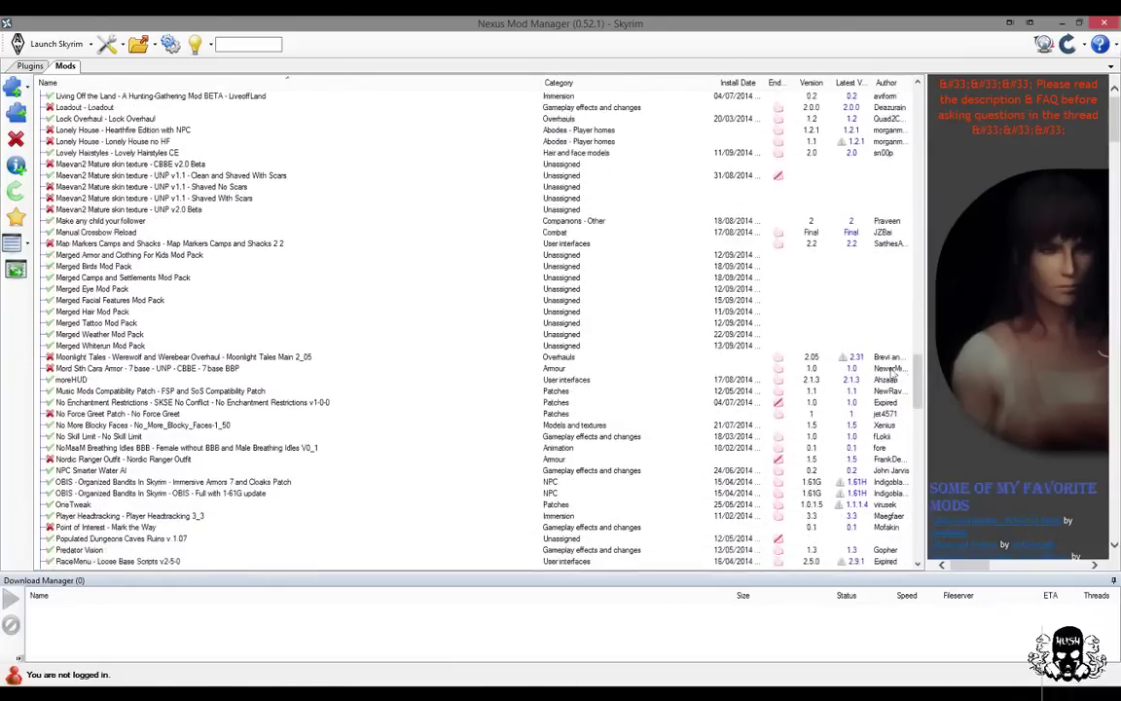
pyautogui.hotkey('alt', 'Tab')
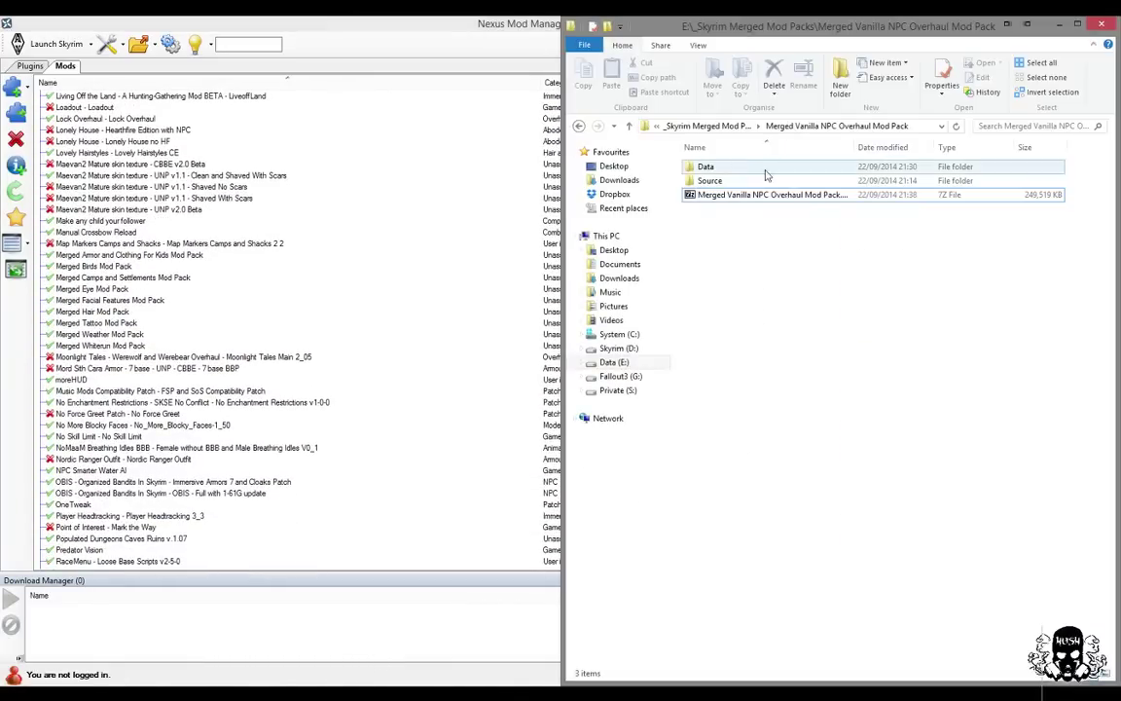
pyautogui.doubleClick(709, 180)
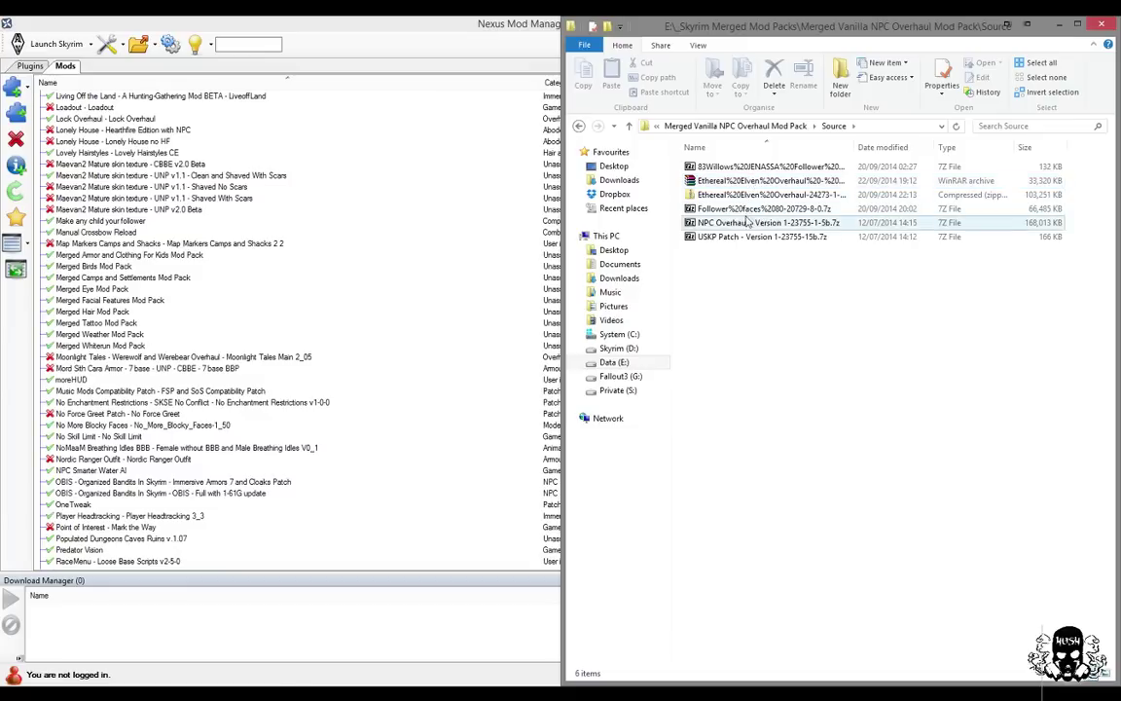
pyautogui.click(360, 38)
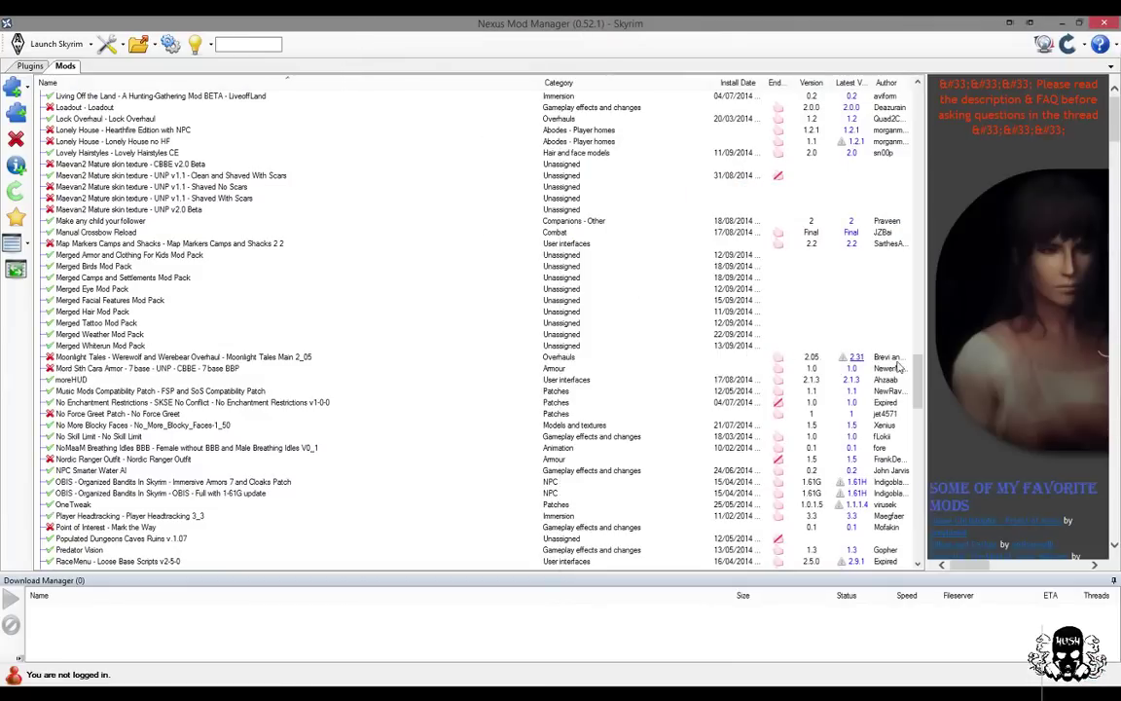
pyautogui.moveTo(915, 370); pyautogui.dragTo(916, 258)
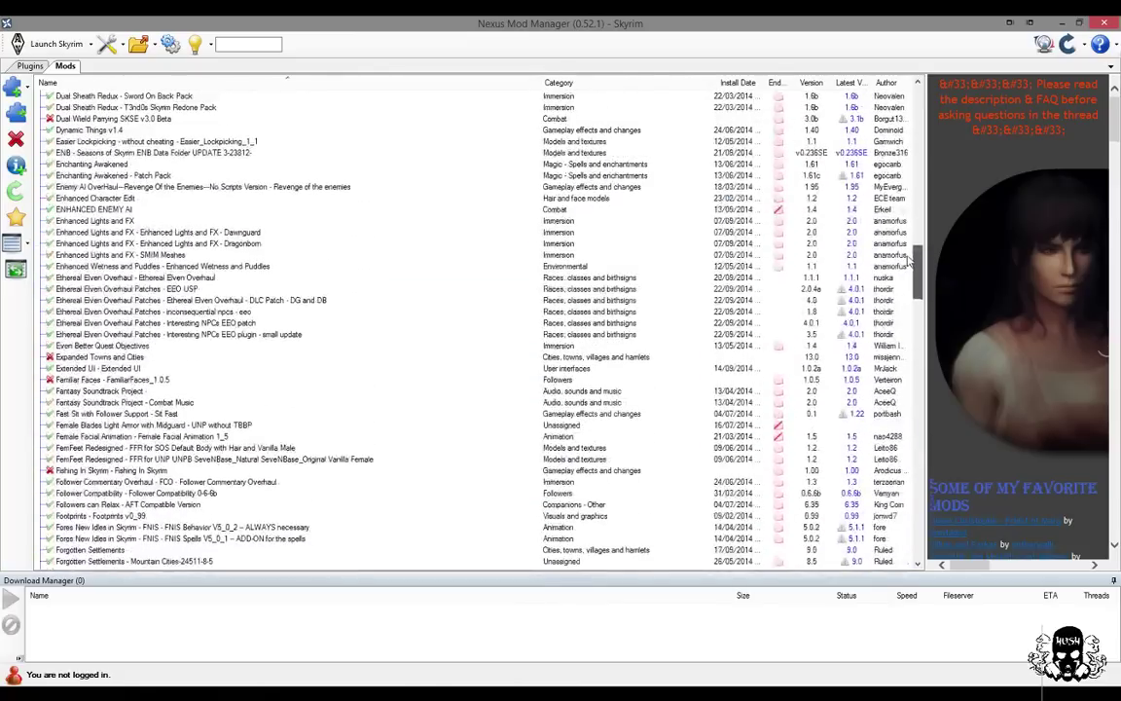
pyautogui.click(115, 277)
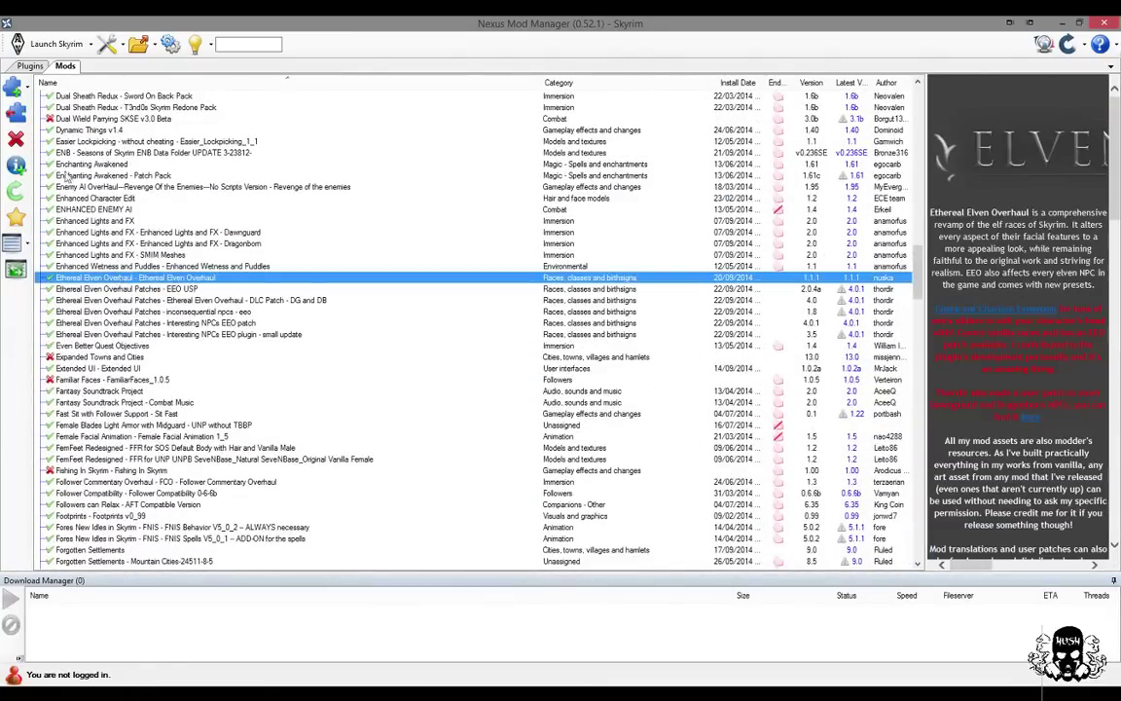
pyautogui.click(19, 111)
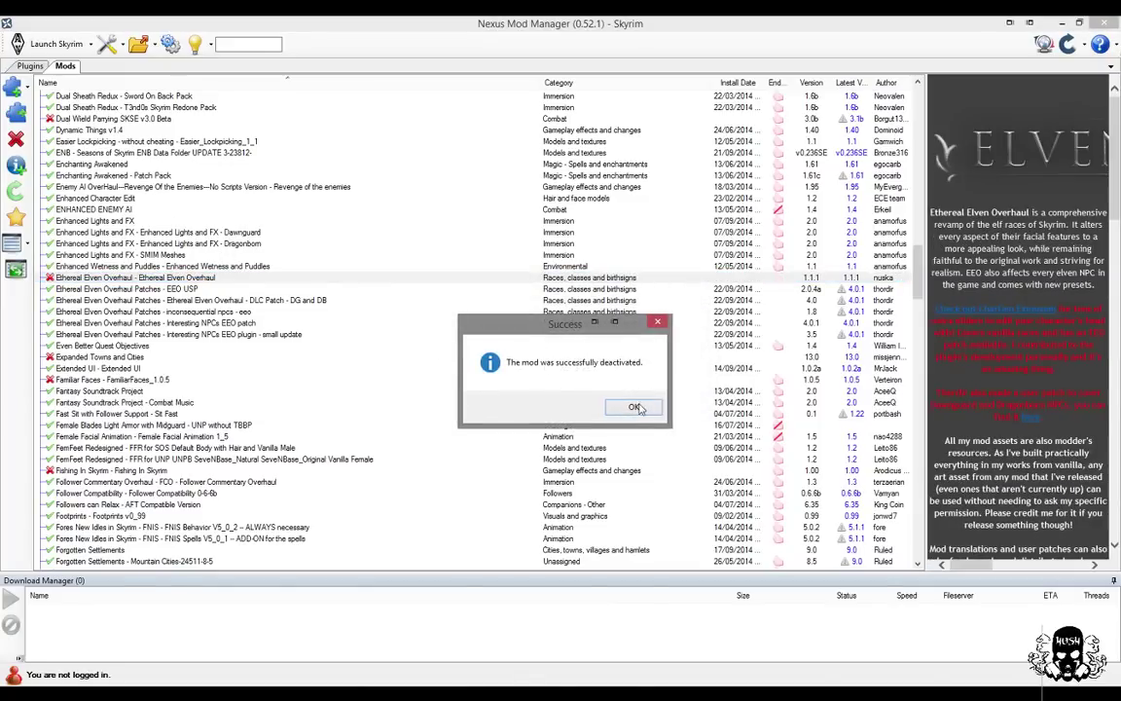
# - Check the merged pack's Source folder and deactivate Ethereal Elven Overhaul Patches - Ethereal Elven Overhaul - DLC Patch - DG and DB
pyautogui.click(636, 405)
pyautogui.click(196, 298)
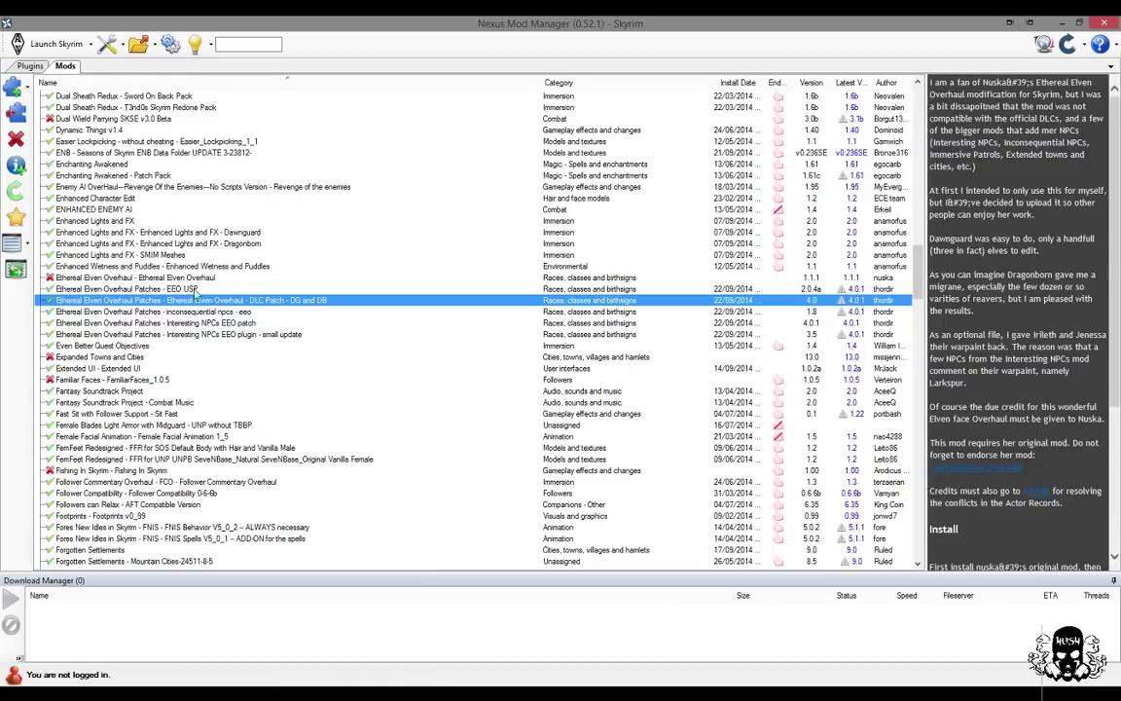
pyautogui.hotkey('alt', 'Tab')
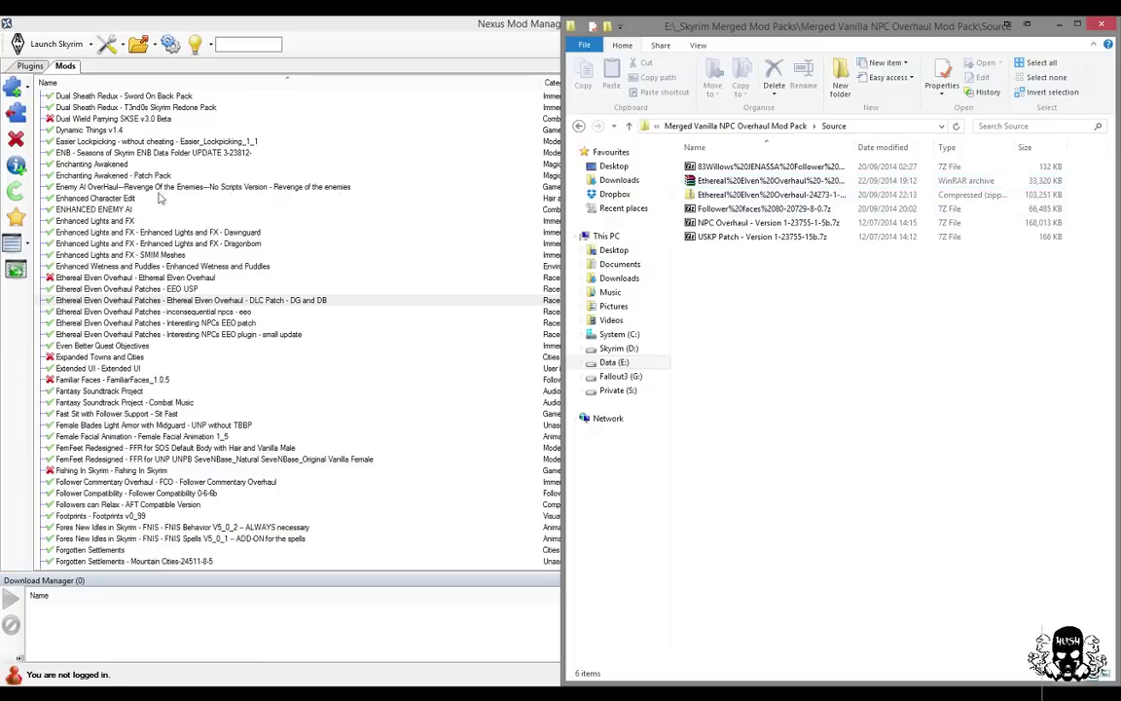
pyautogui.click(266, 31)
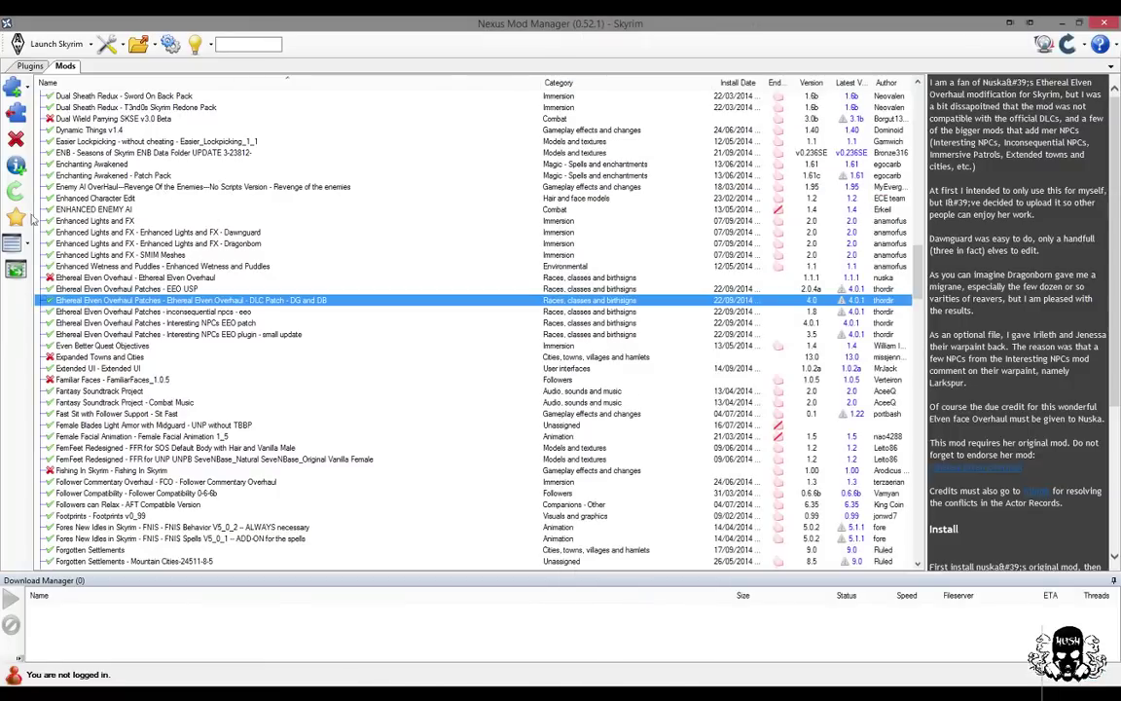
pyautogui.click(15, 110)
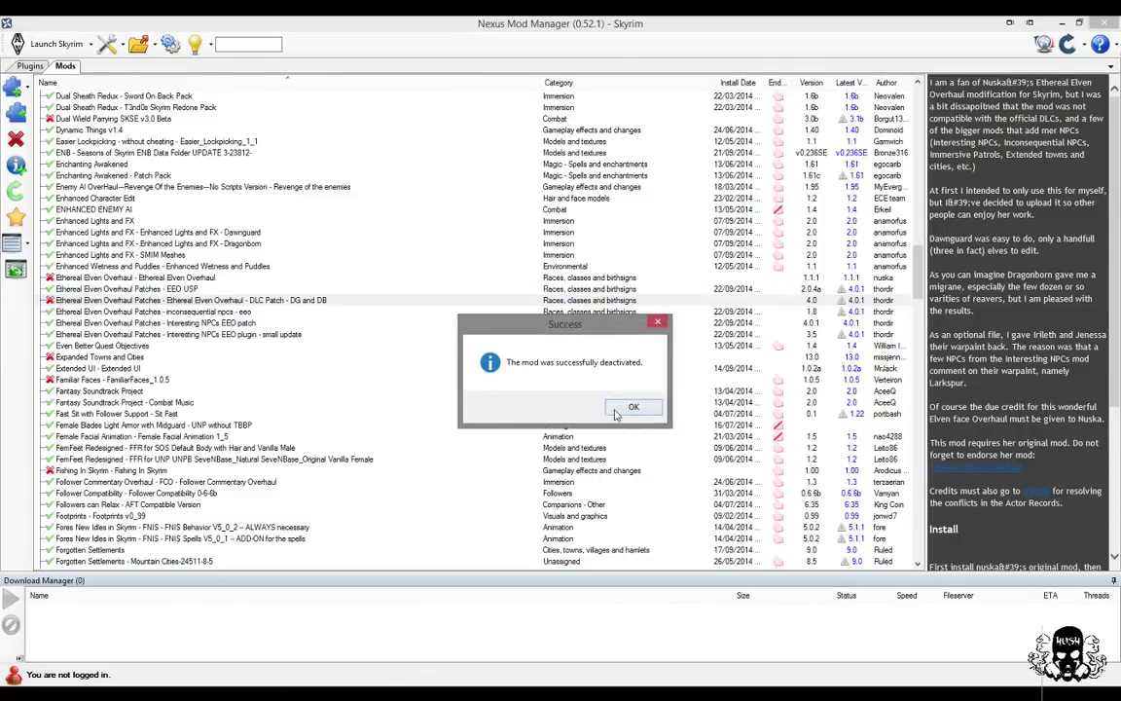
pyautogui.click(631, 407)
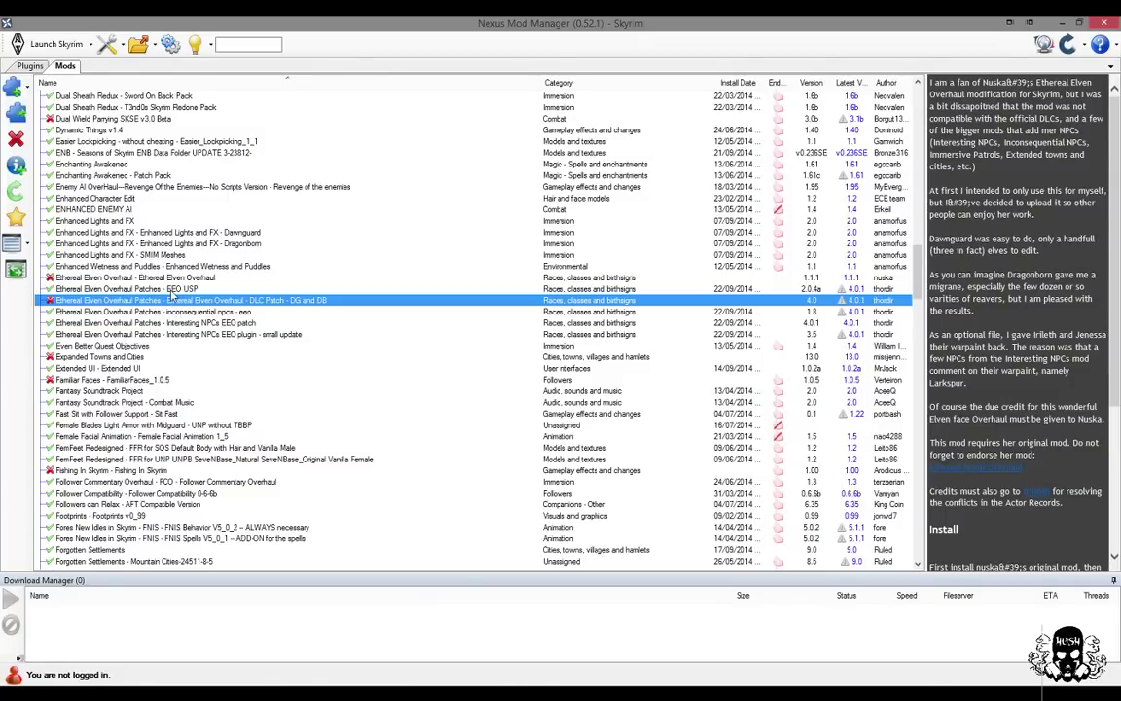
# - Deactivate the mod Ethereal Elven Overhaul Patches - EEO USP and dismiss the notice
pyautogui.click(112, 288)
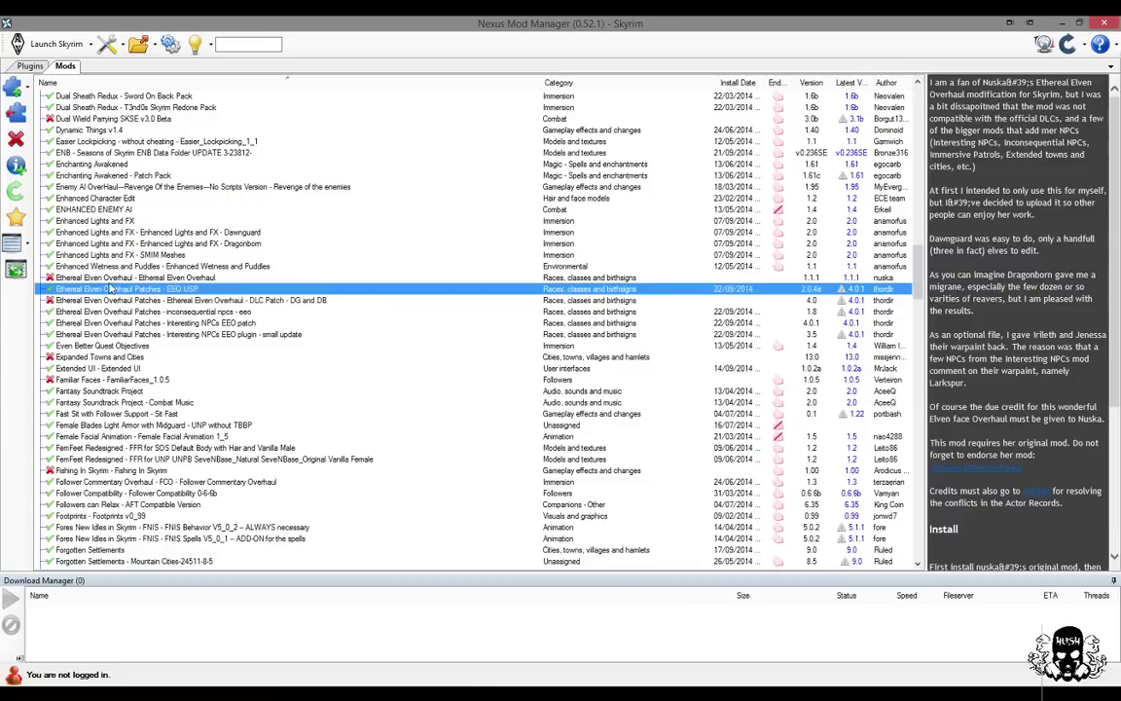
pyautogui.click(19, 117)
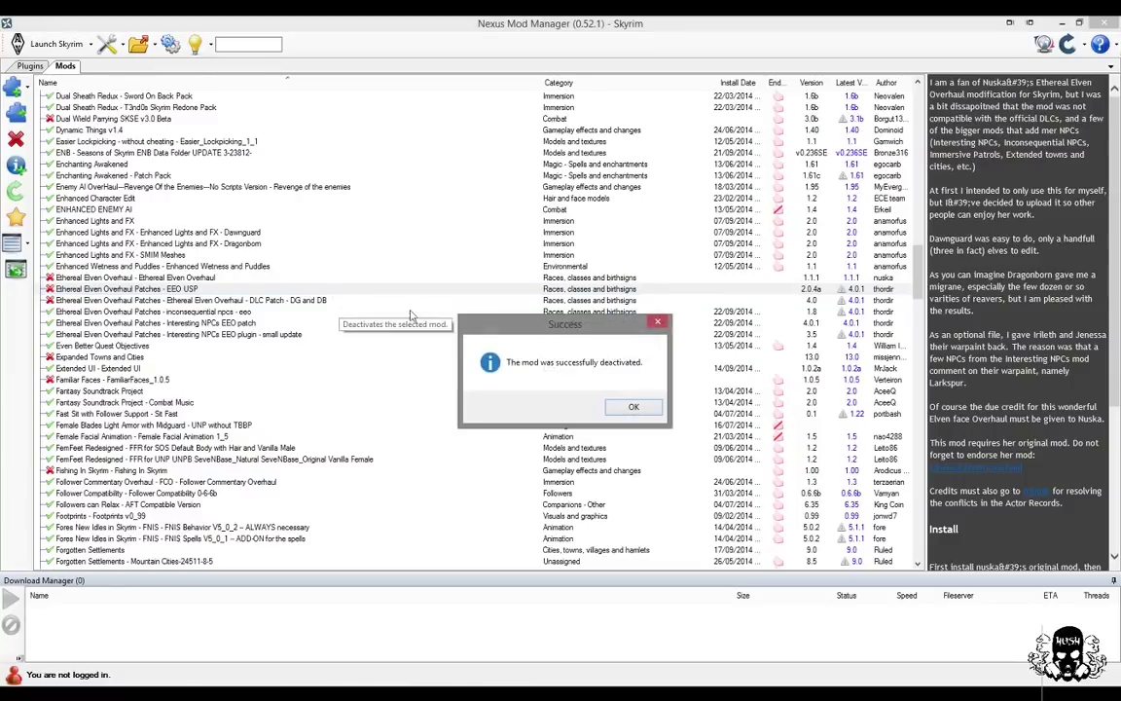
pyautogui.click(628, 408)
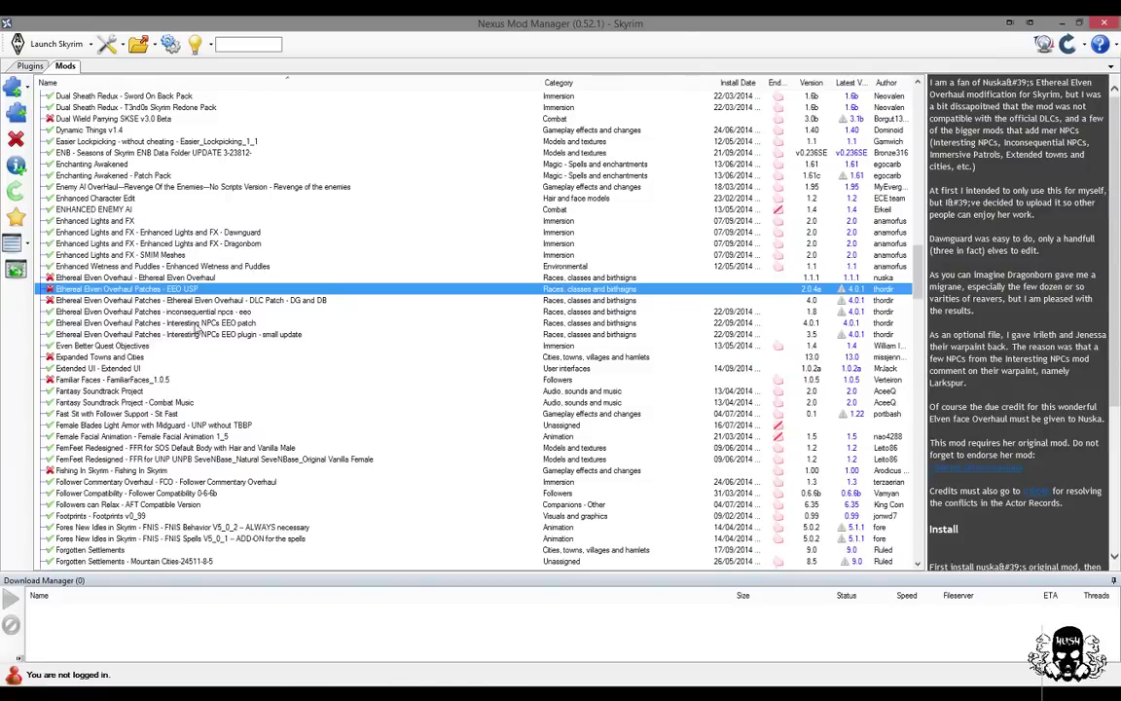
# - Add Merged Vanilla NPC Overhaul Mod Pack.7z from its folder in _Skyrim Merged Mod Packs to the mod manager
pyautogui.click(15, 85)
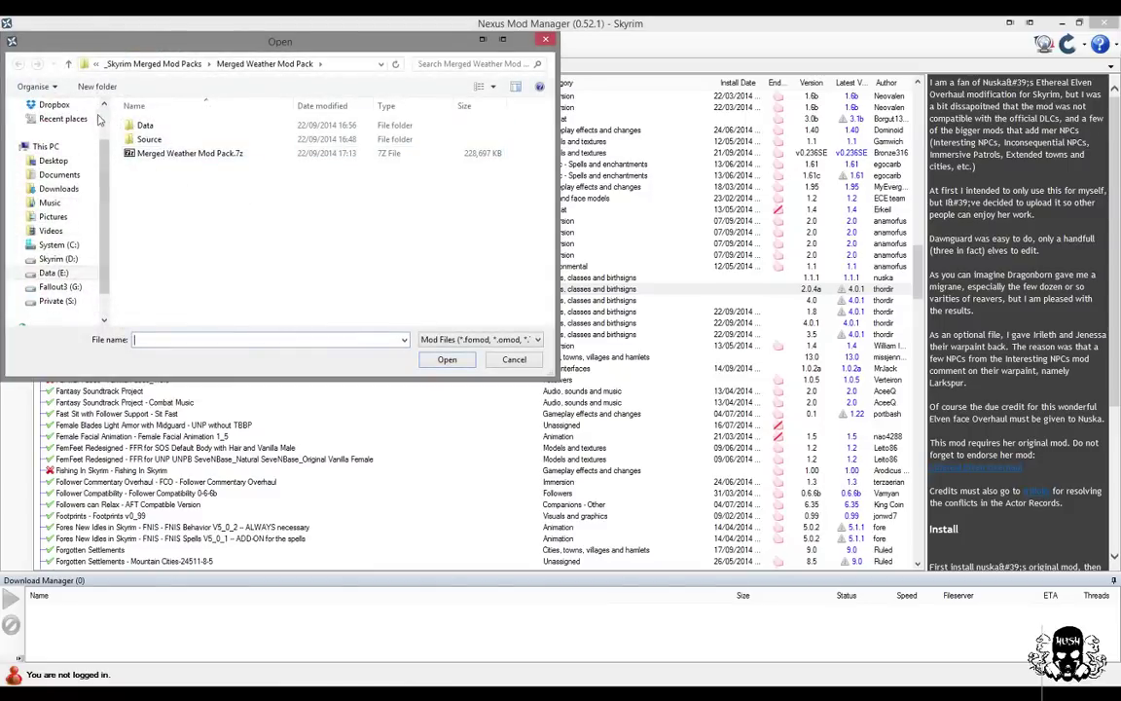
pyautogui.click(68, 63)
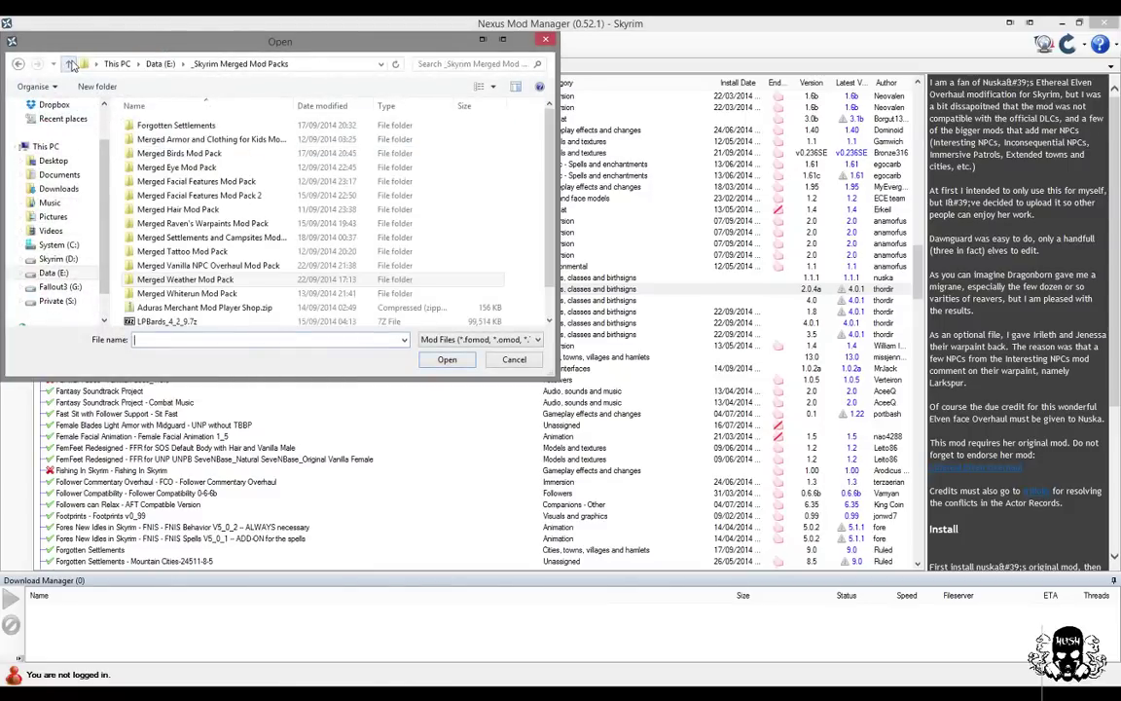
pyautogui.doubleClick(199, 264)
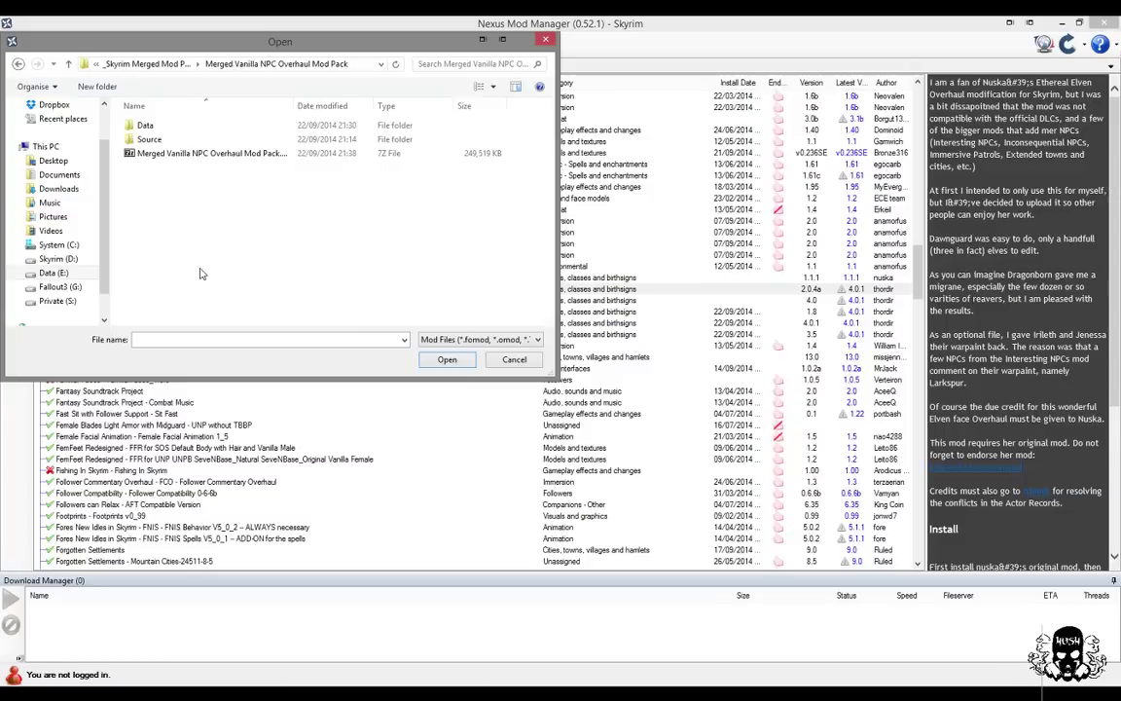
pyautogui.click(175, 153)
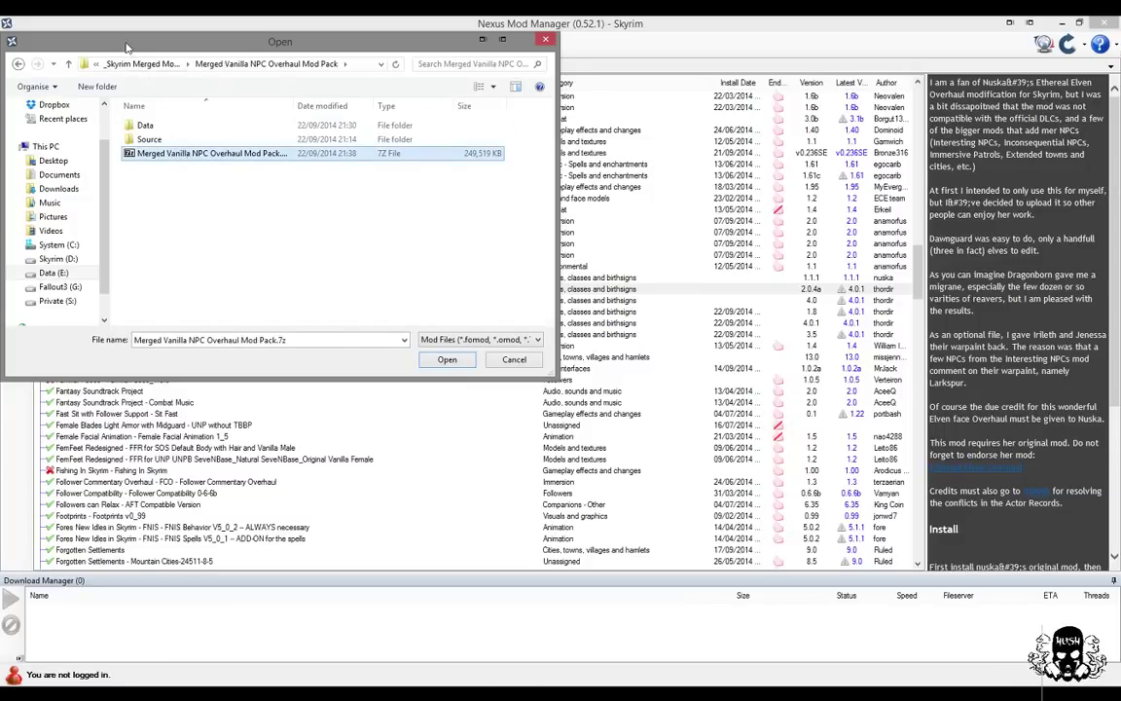
pyautogui.moveTo(126, 46); pyautogui.dragTo(243, 52)
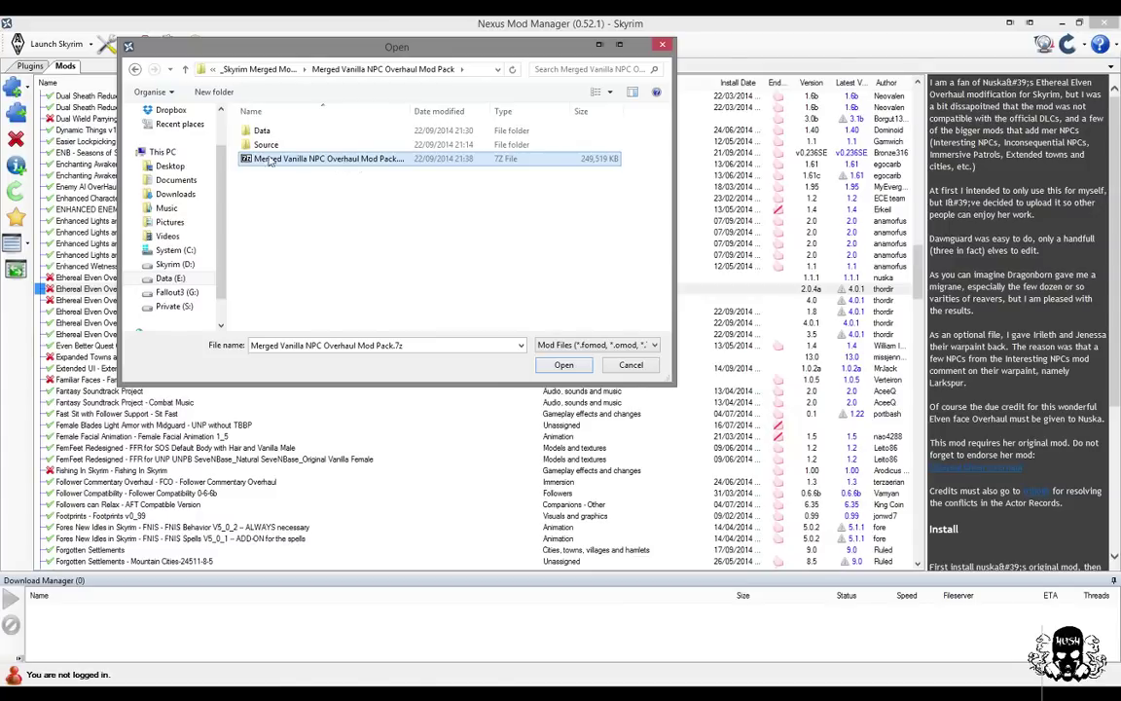
pyautogui.click(564, 366)
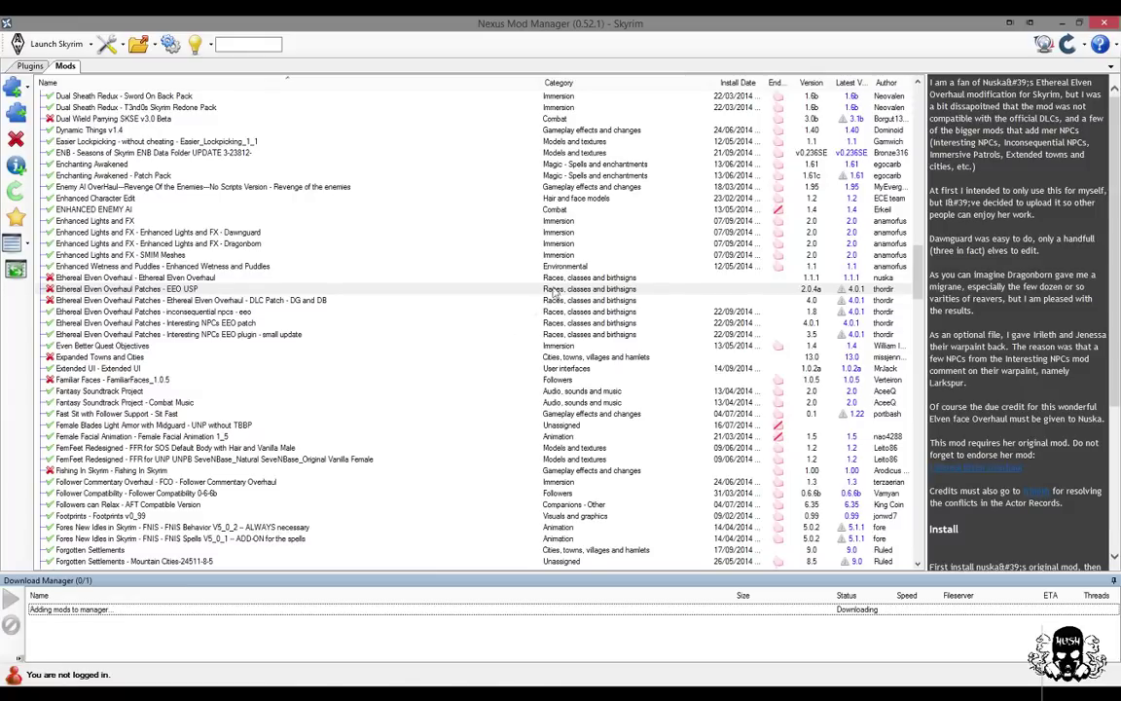
# - Activate the Merged Vanilla NPC Overhaul Mod Pack, overwriting all conflicting files already installed by other mods
pyautogui.moveTo(919, 259); pyautogui.dragTo(912, 333)
pyautogui.scroll(-6, 203, 388)
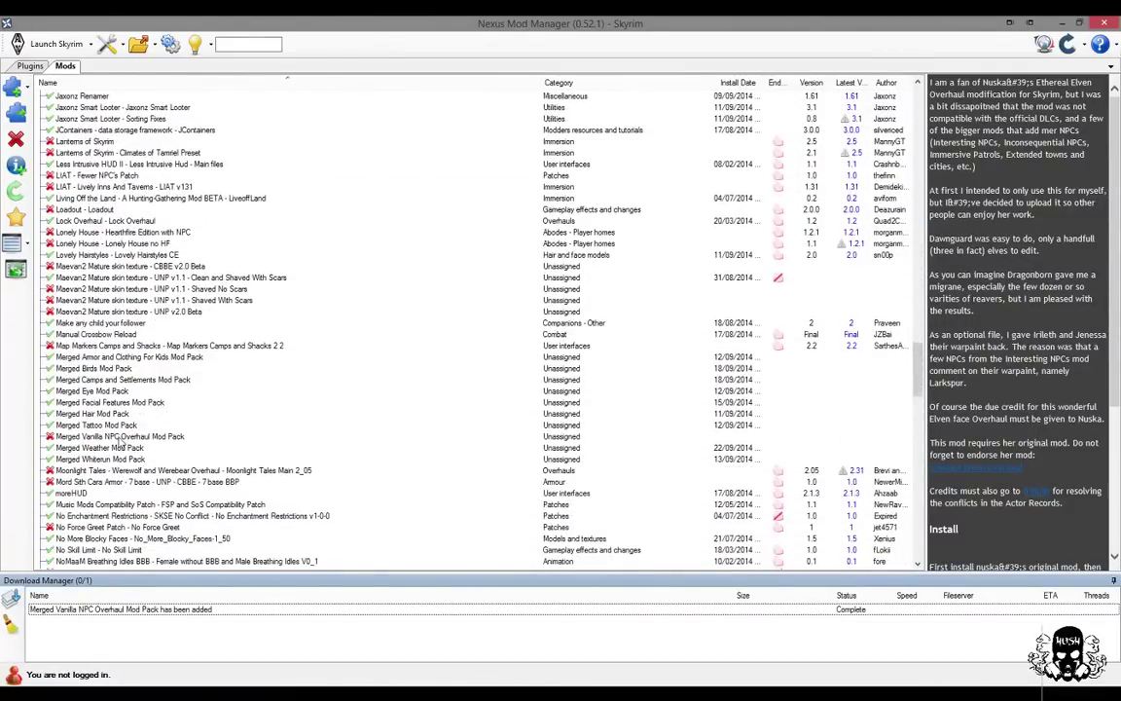
pyautogui.click(119, 438)
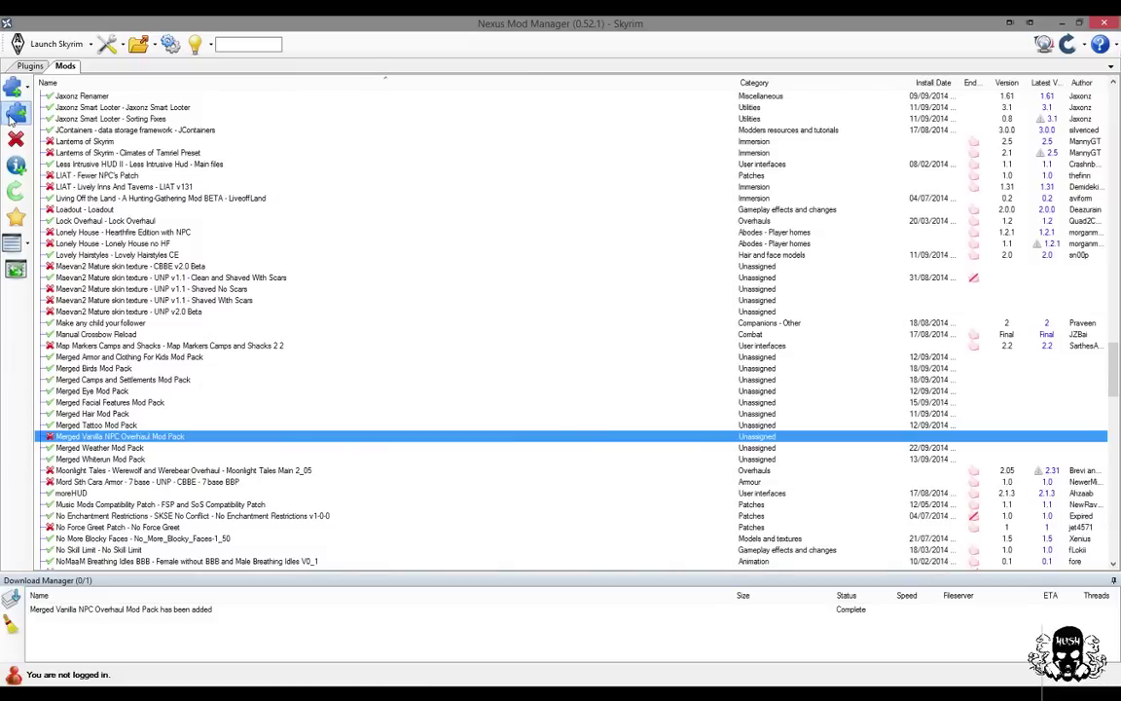
pyautogui.click(15, 115)
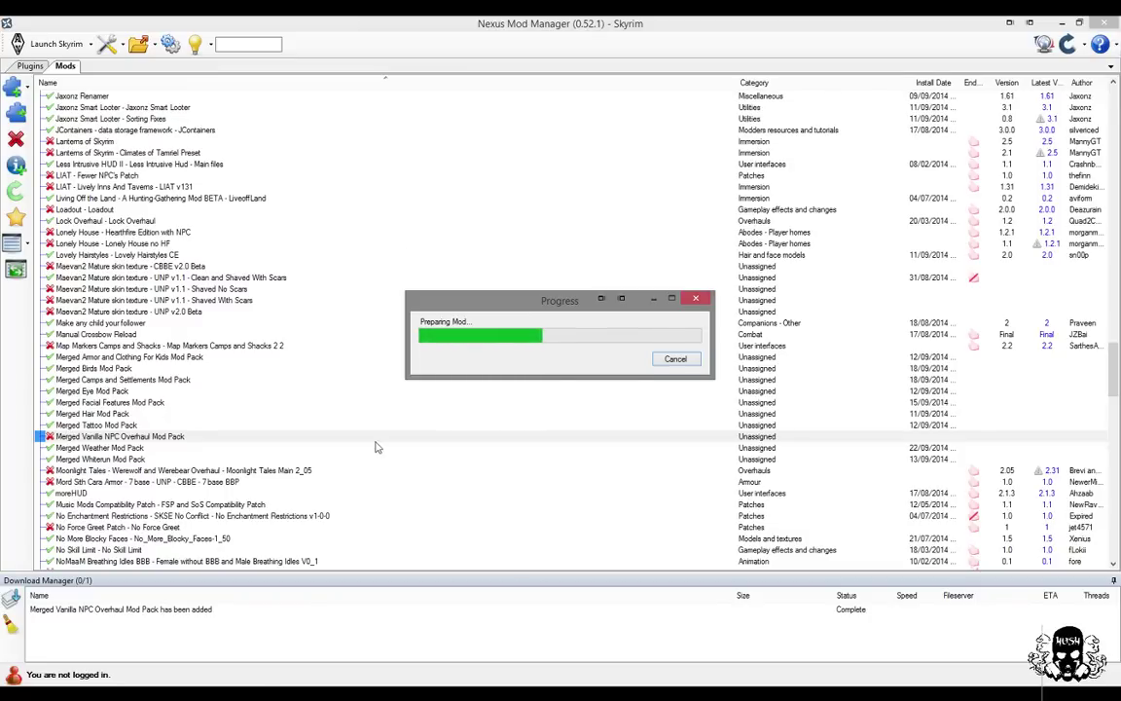
pyautogui.hotkey('alt', 'Tab')
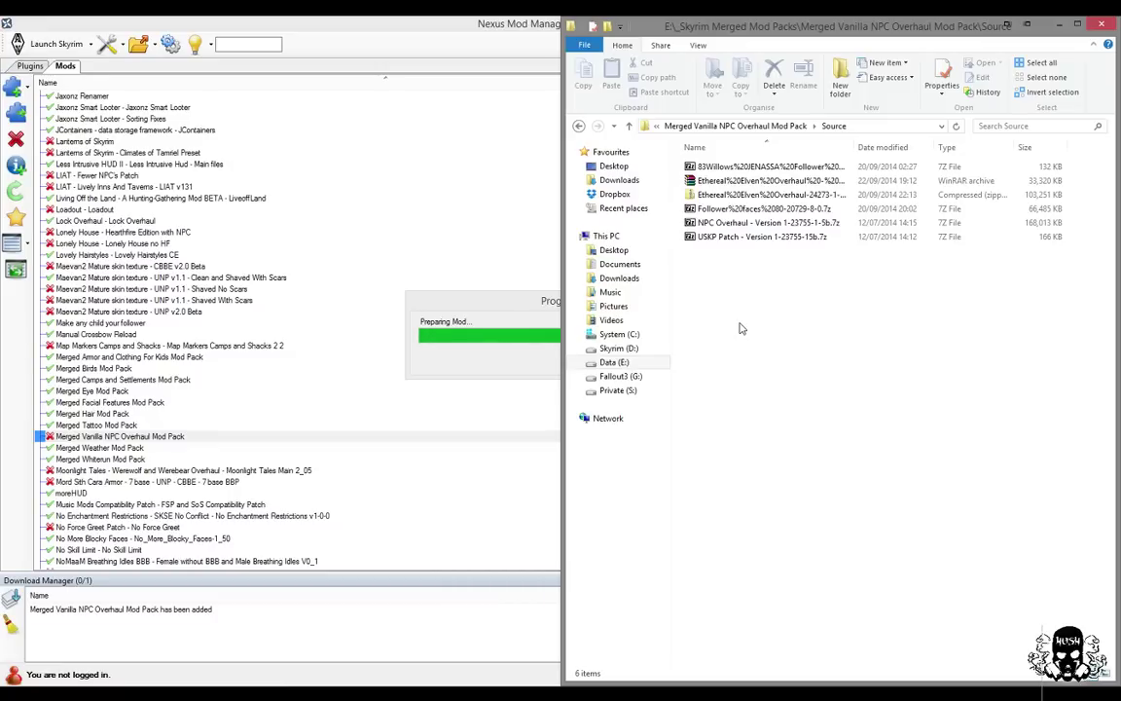
pyautogui.click(507, 304)
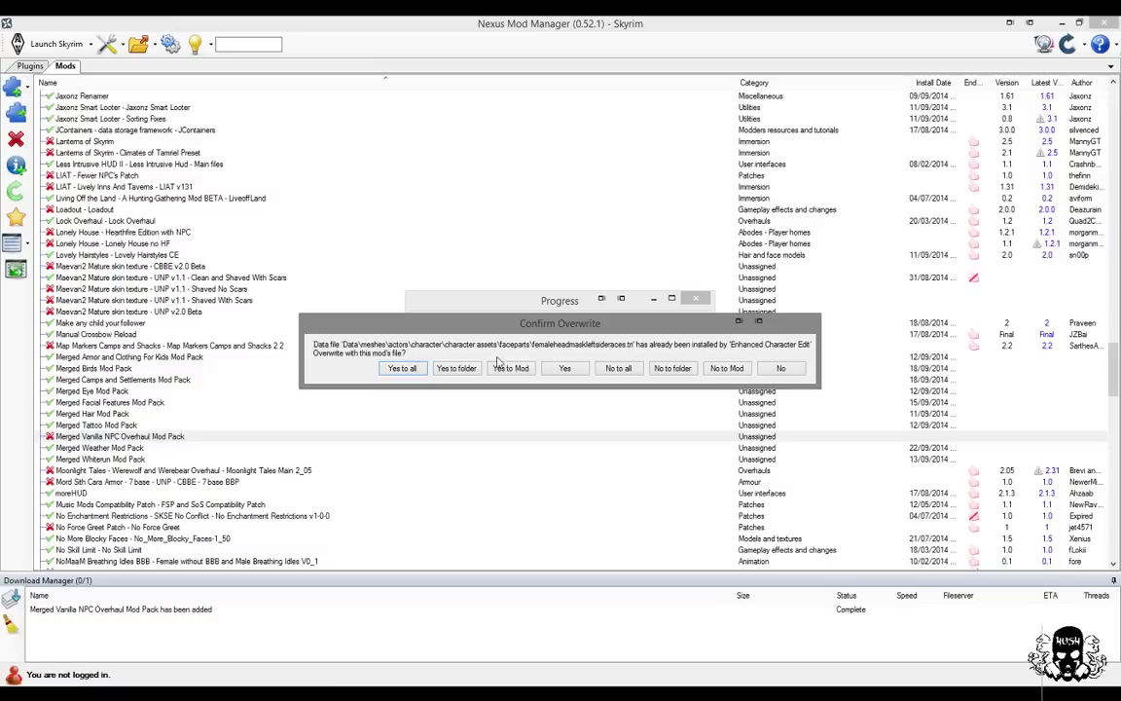
pyautogui.click(402, 369)
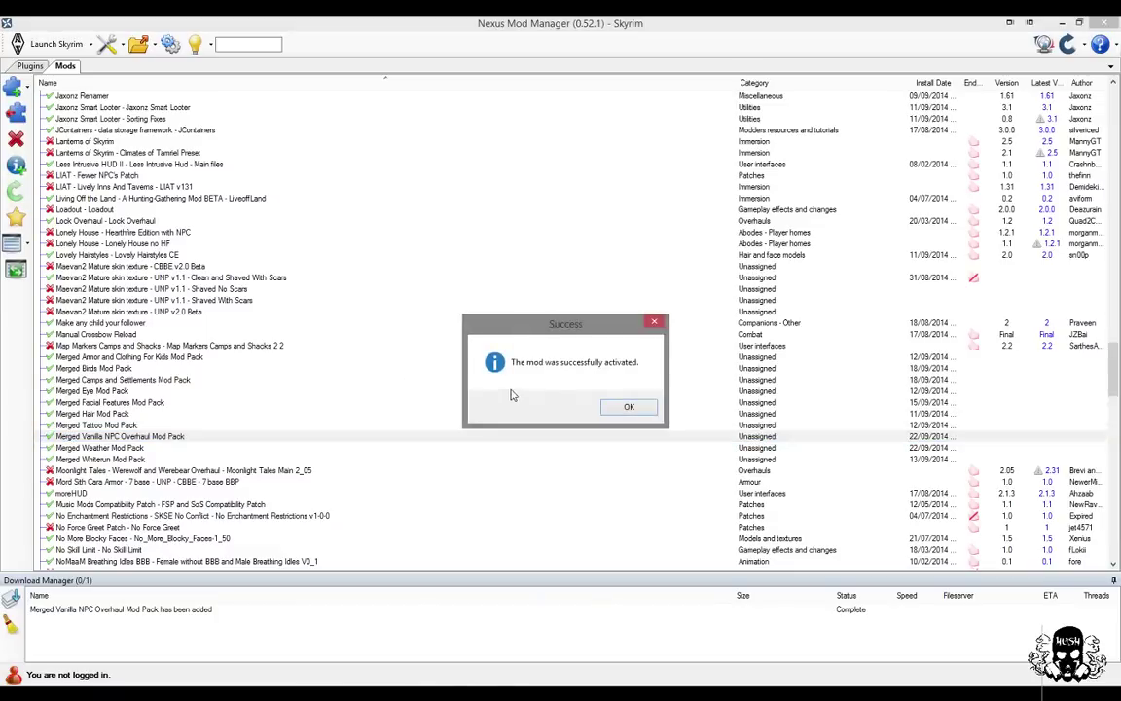
pyautogui.click(629, 407)
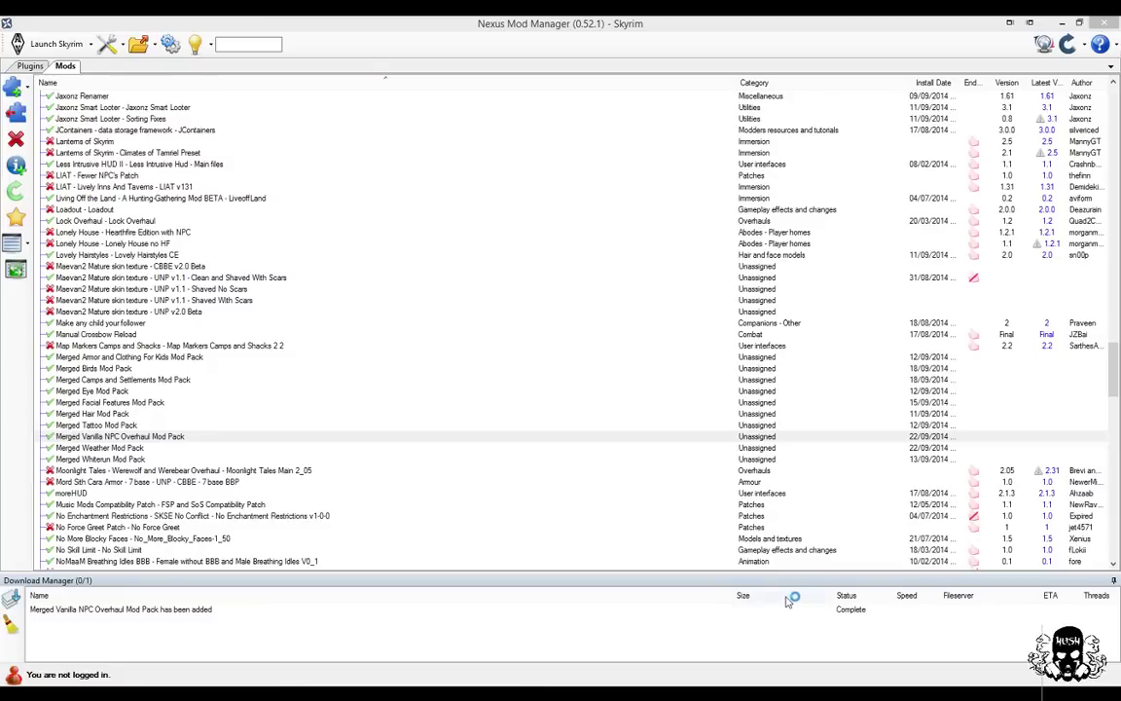
# - Bring up Open Broadcaster Software and change the active scene to Skyrim Stream
pyautogui.rightClick(845, 536)
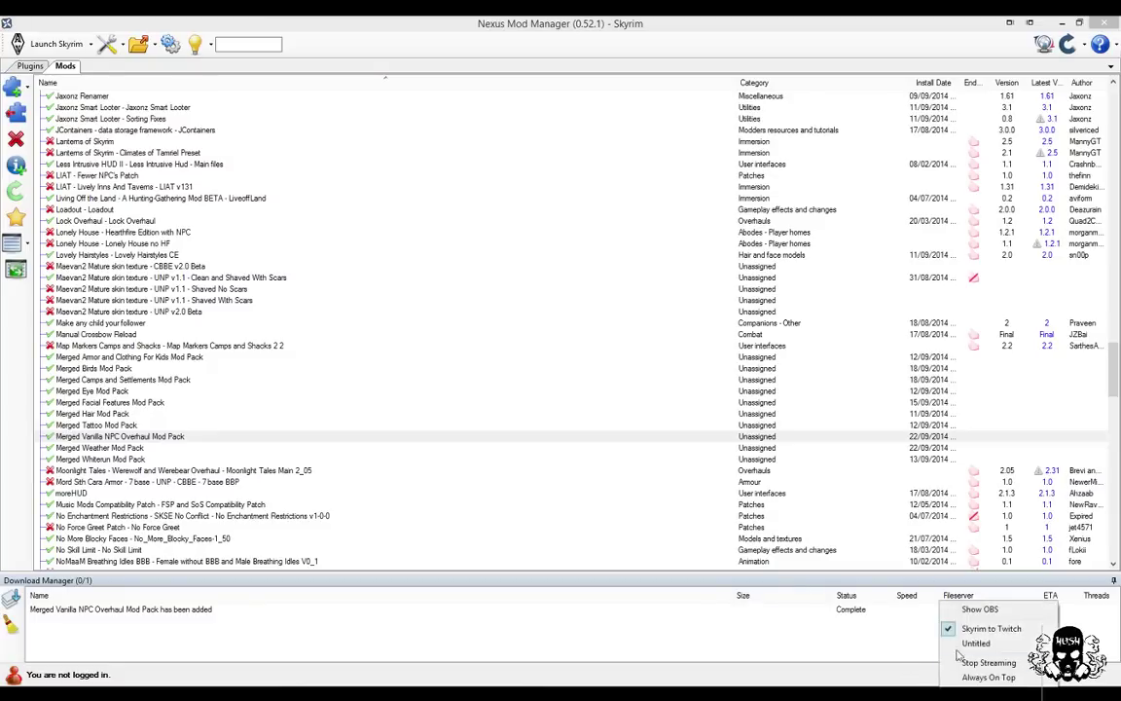
pyautogui.click(886, 544)
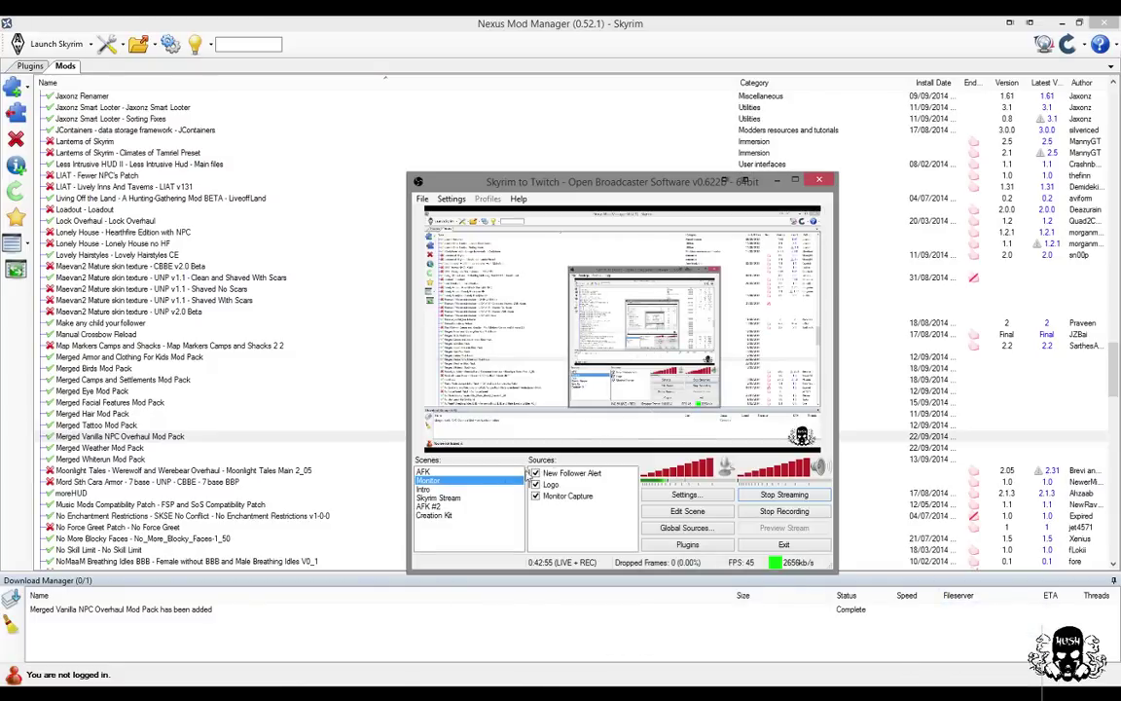
pyautogui.click(440, 499)
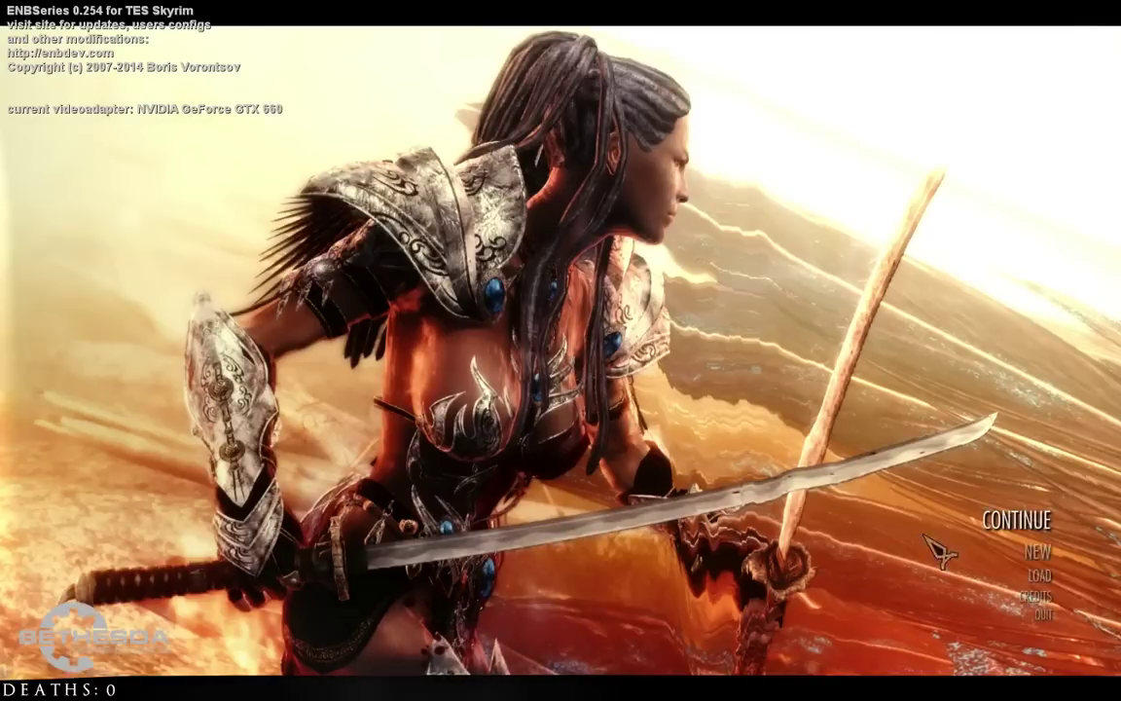
# - Load saved game 1506 in Skyrim and agree to continue loading despite the missing content
pyautogui.click(1039, 575)
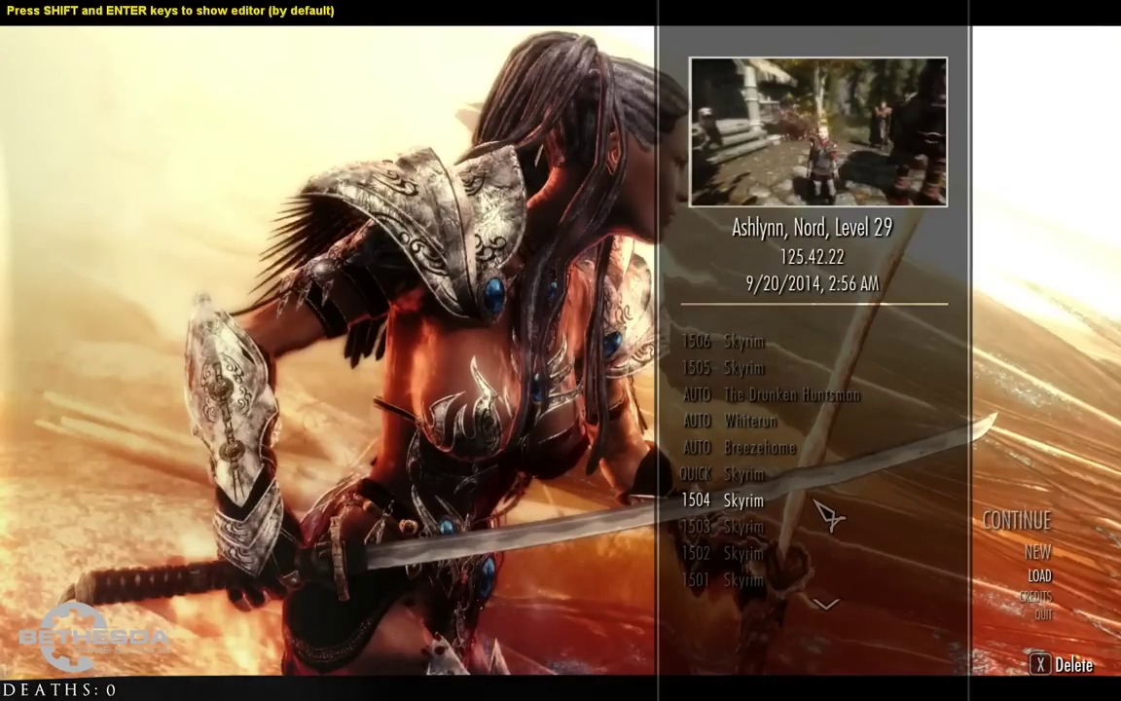
pyautogui.click(761, 348)
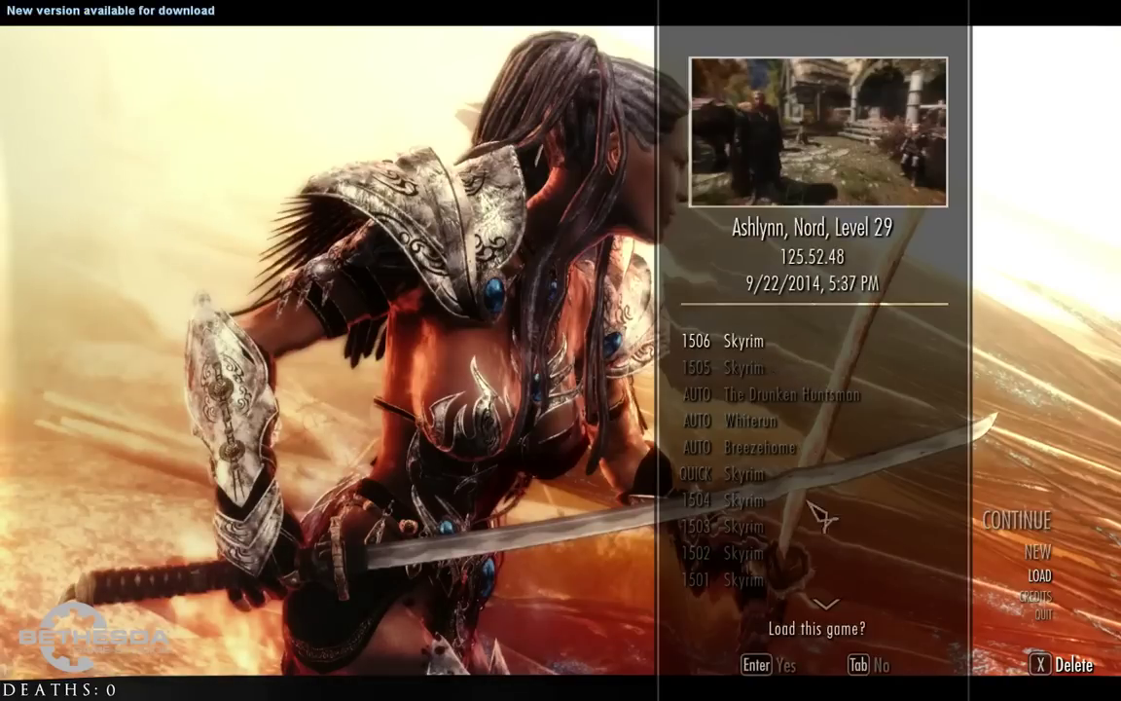
pyautogui.click(777, 662)
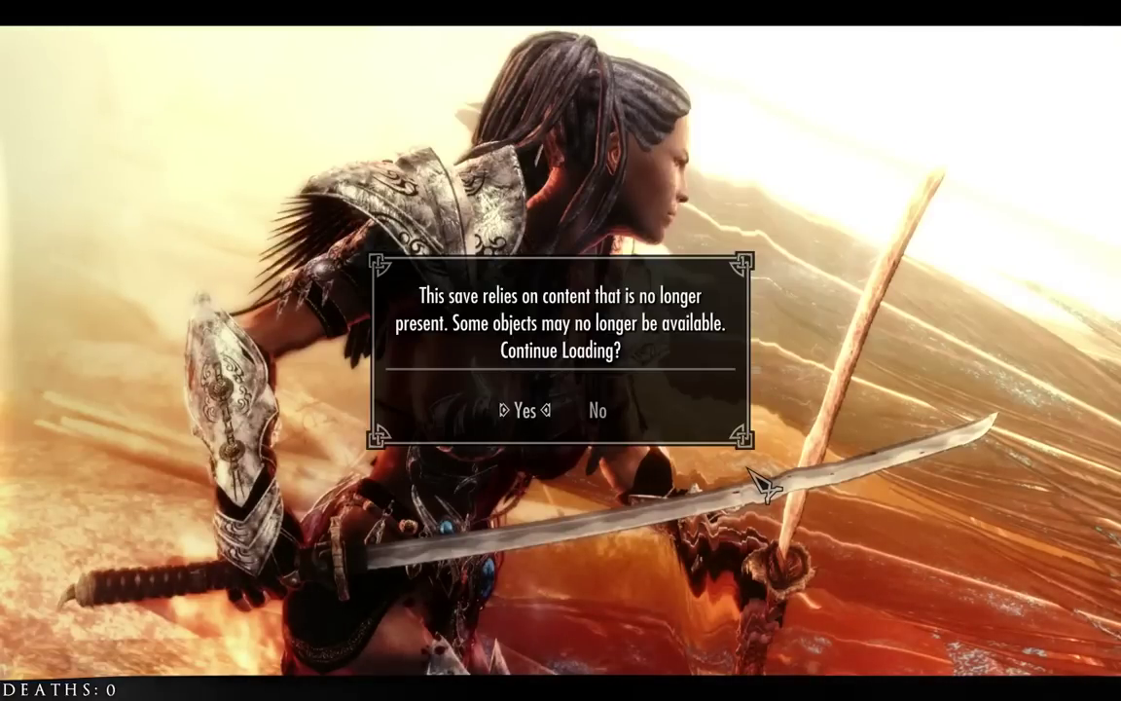
pyautogui.press('Return')
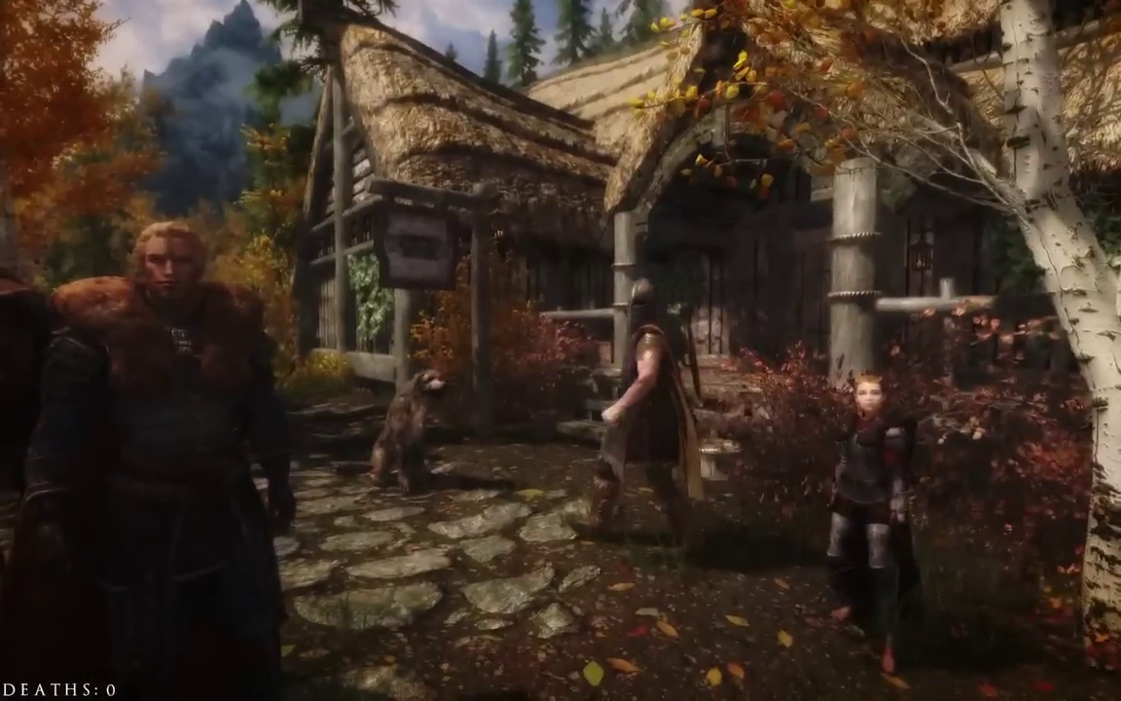
# - In the game console, search the cells for huntsman and teleport to WhiterunDrunkenHuntsman with coc
pyautogui.press('`')
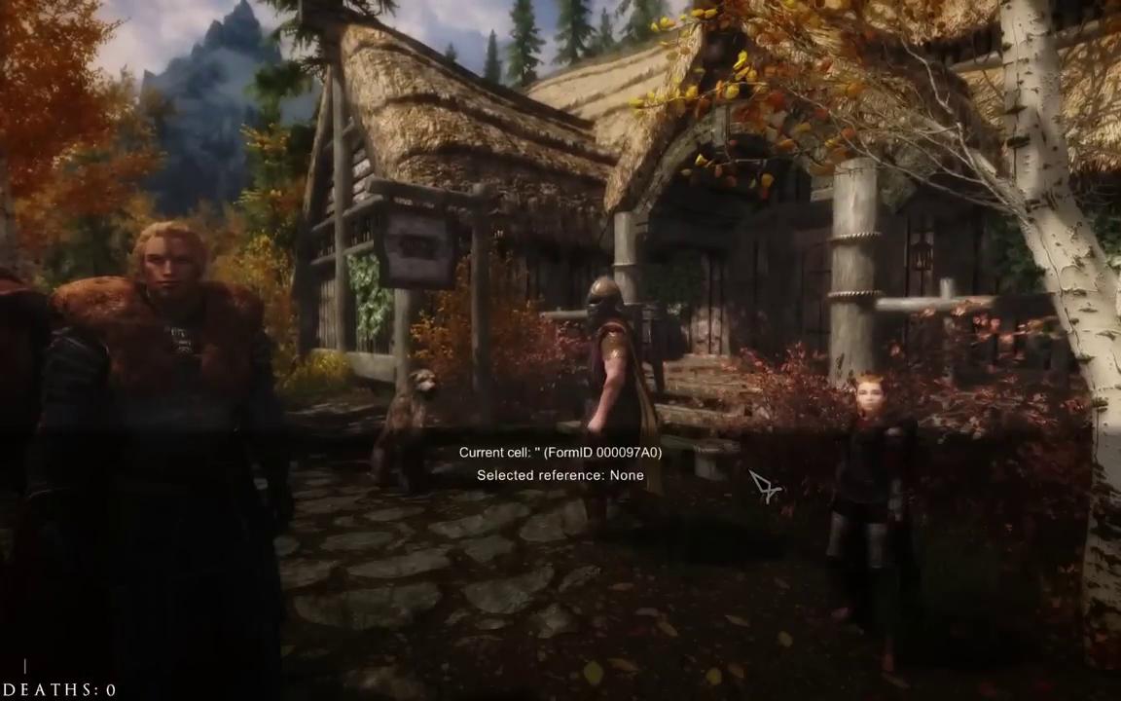
pyautogui.write('searchcell h')
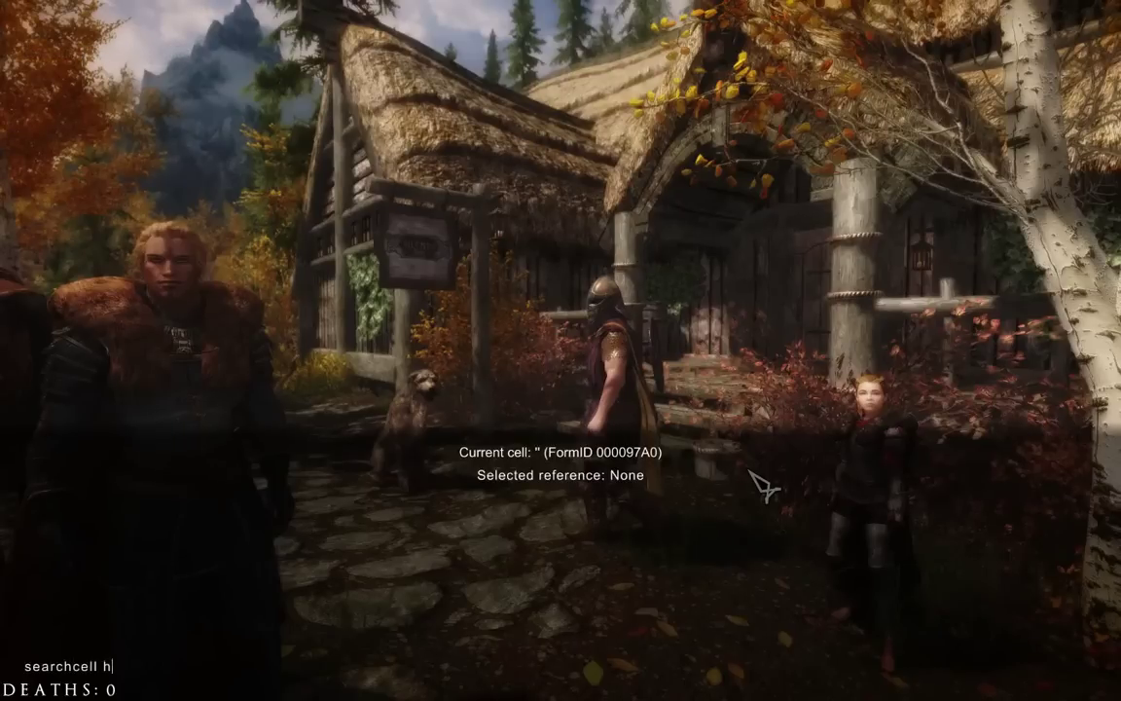
pyautogui.write('untsman')
pyautogui.press('Return')
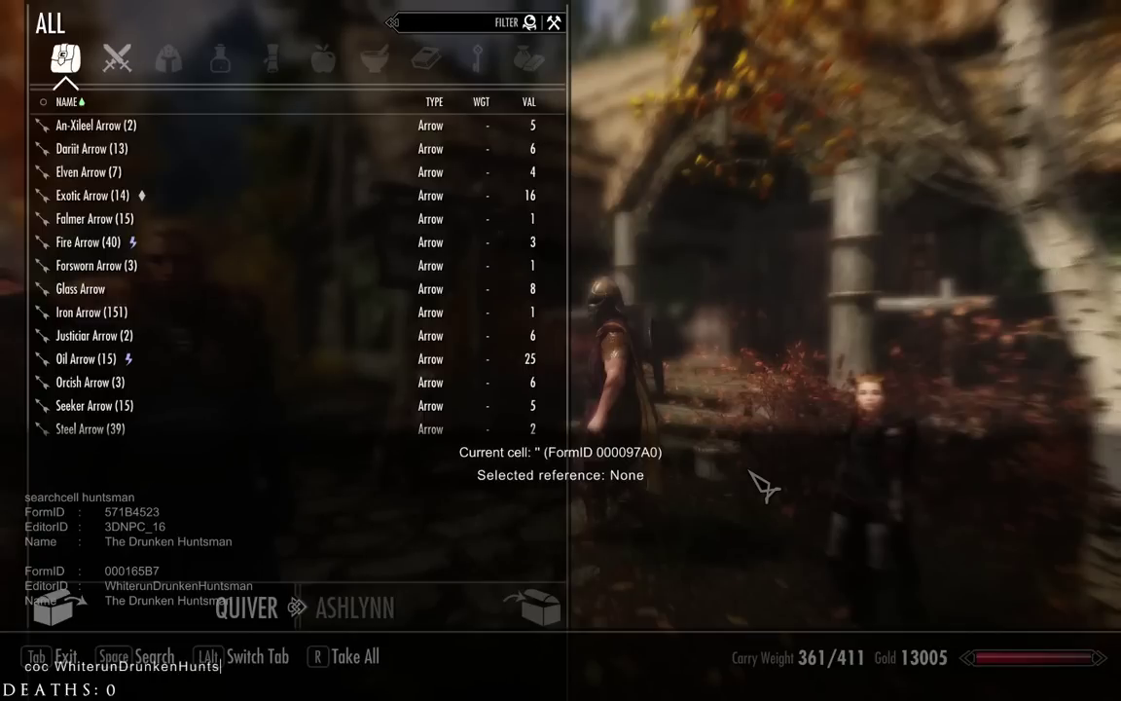
pyautogui.write('man')
pyautogui.press('Return')
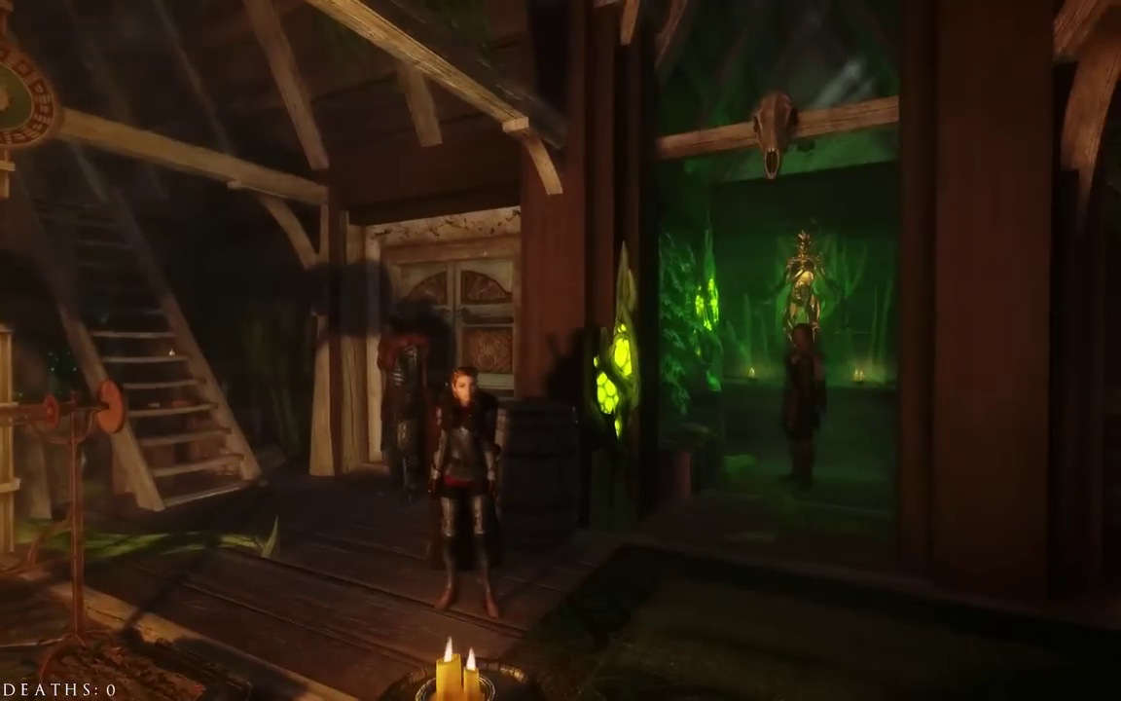
pyautogui.press('w')
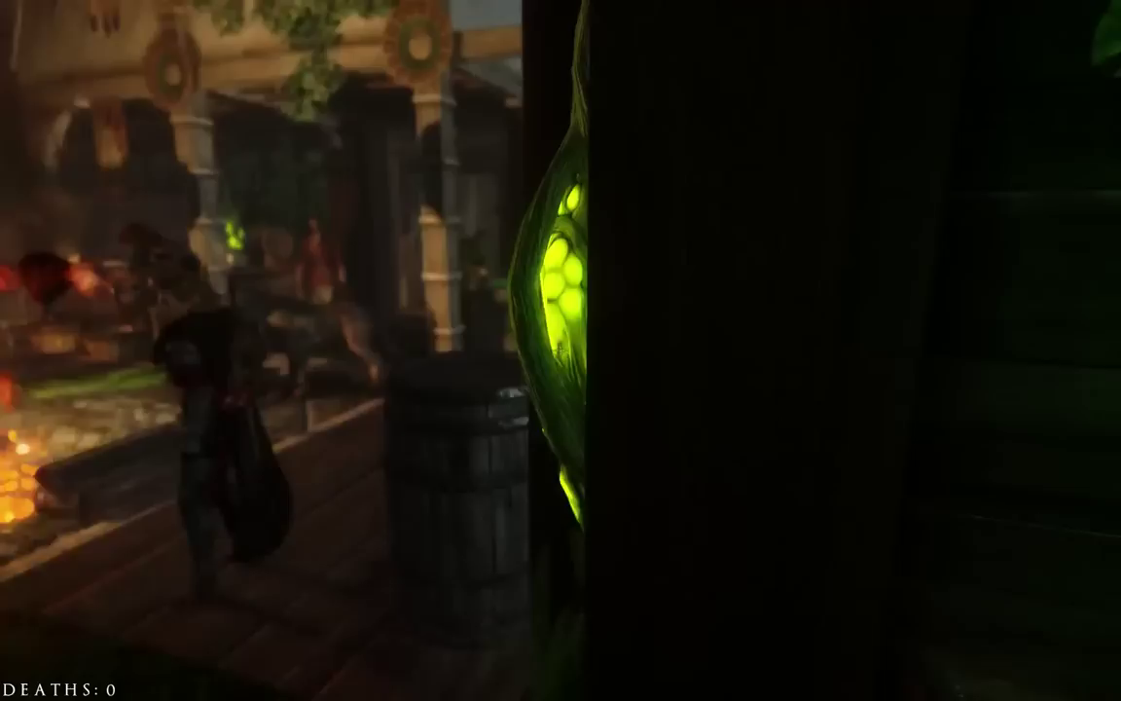
pyautogui.press('w')
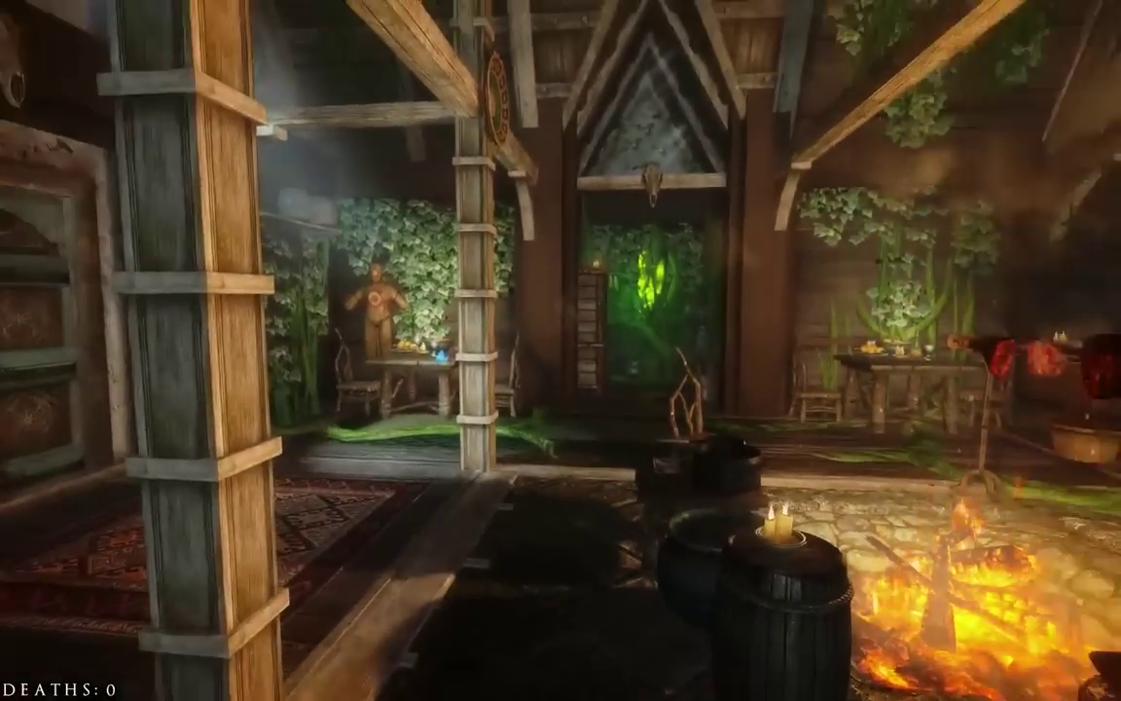
pyautogui.press('w')
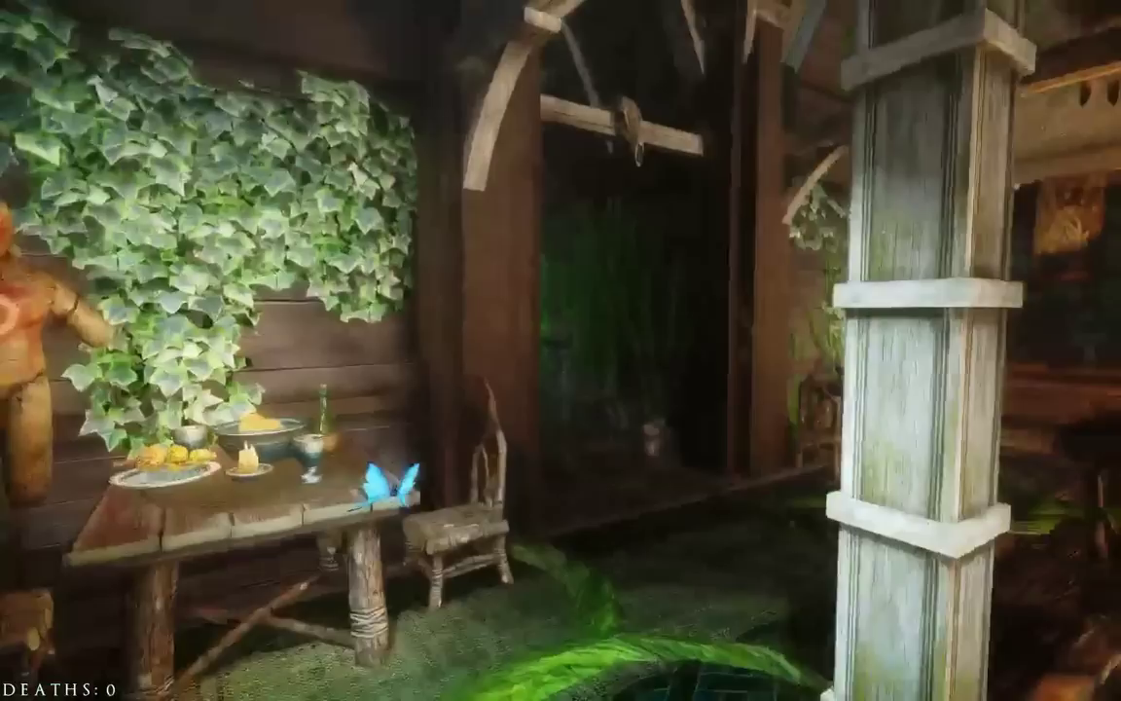
pyautogui.press('w')
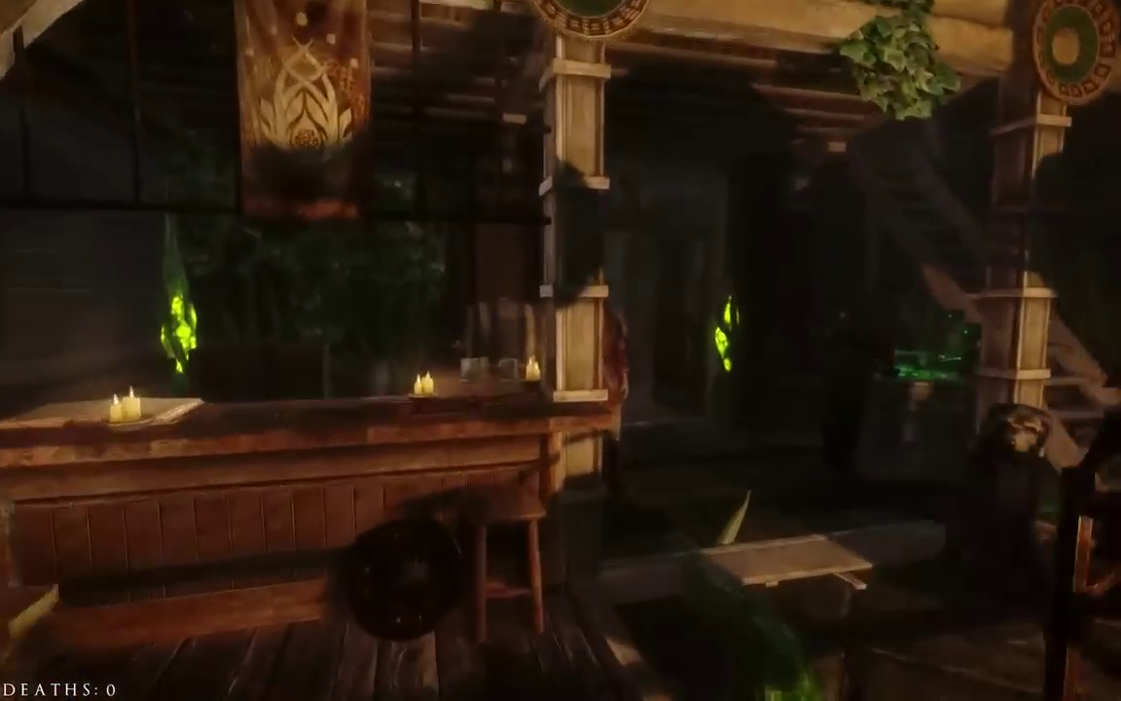
pyautogui.press('w')
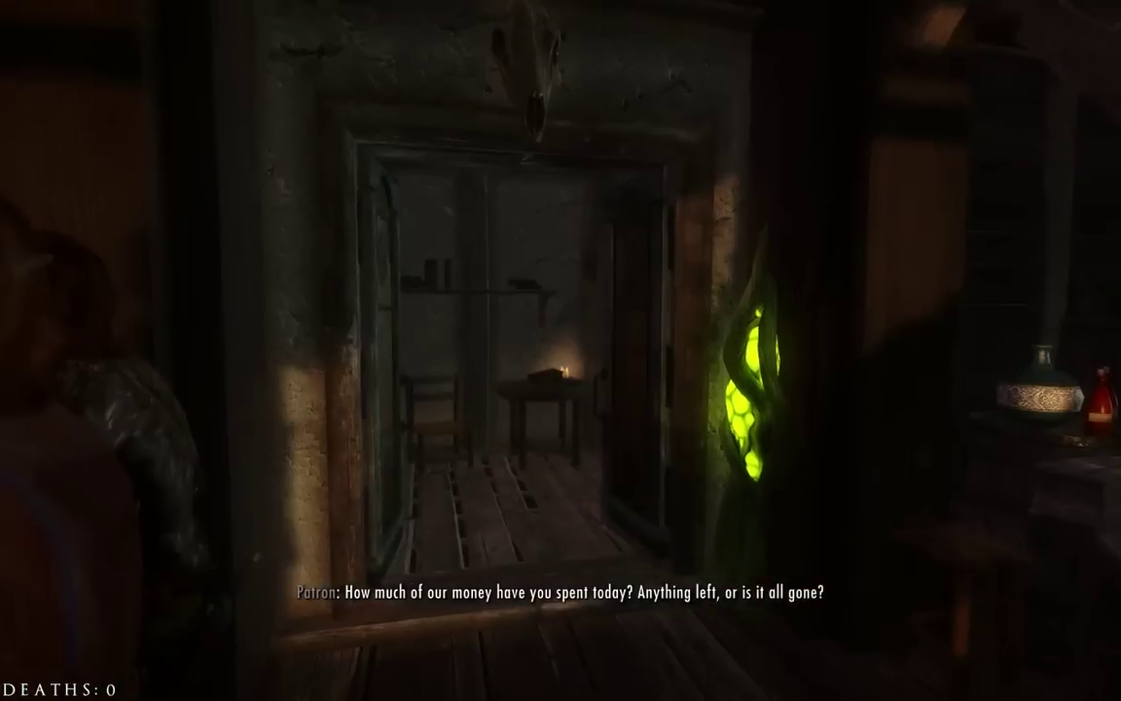
pyautogui.press('w')
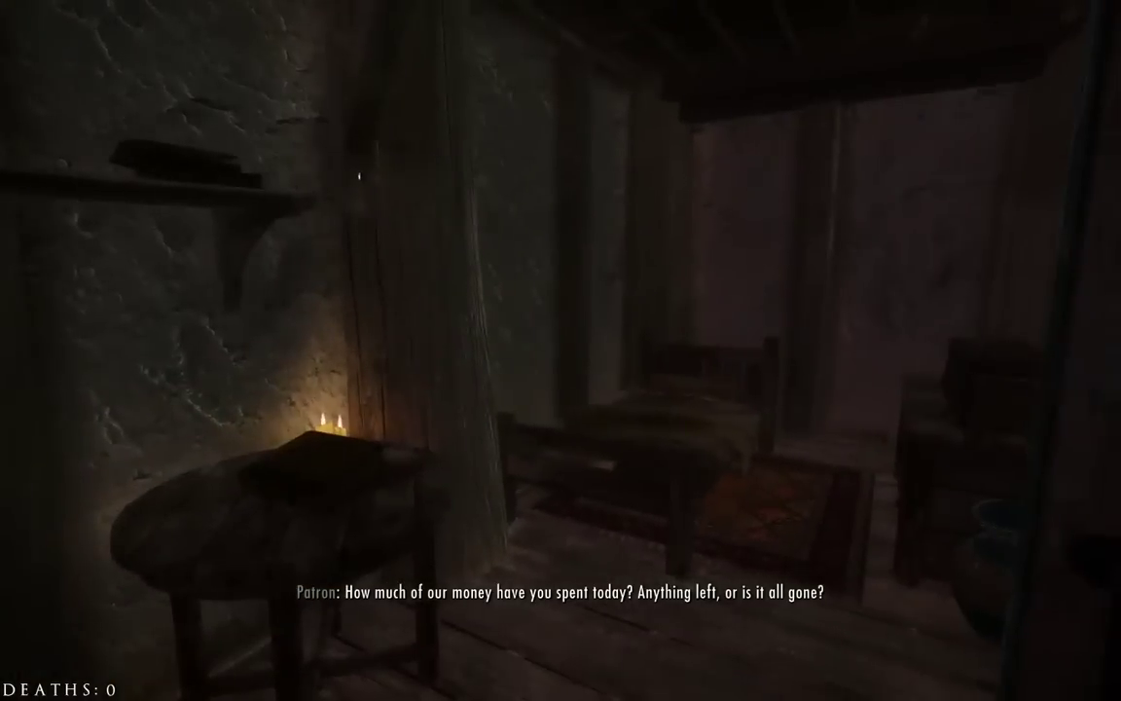
pyautogui.press('w')
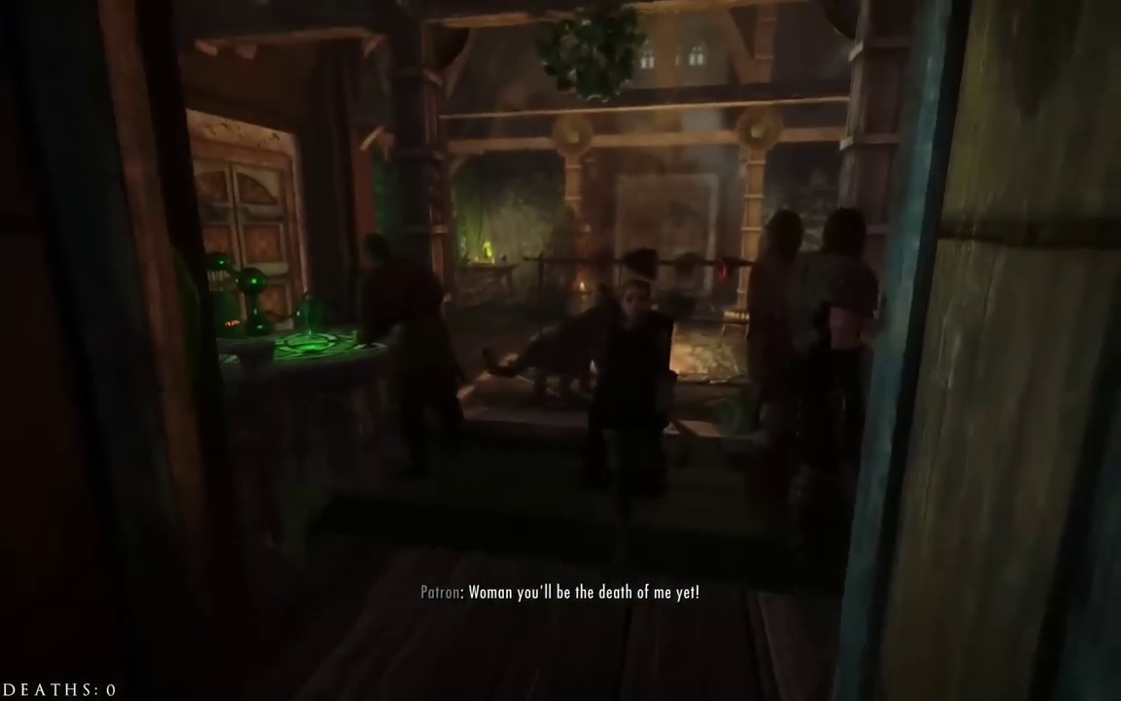
pyautogui.press('w')
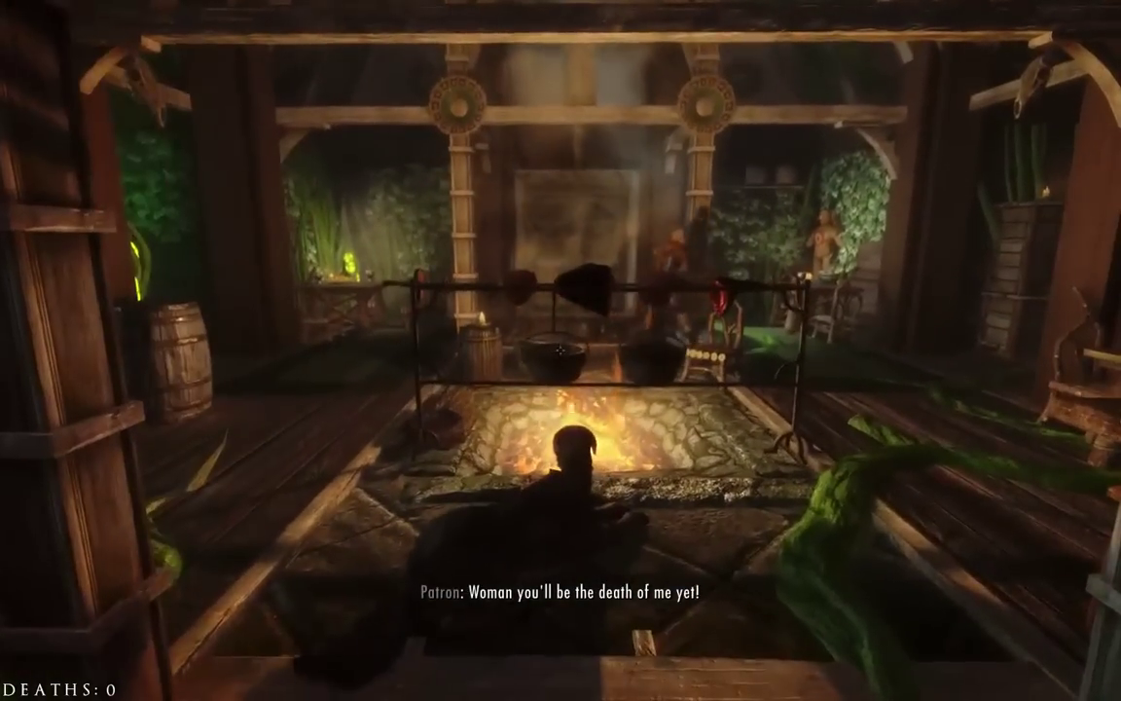
pyautogui.press('w')
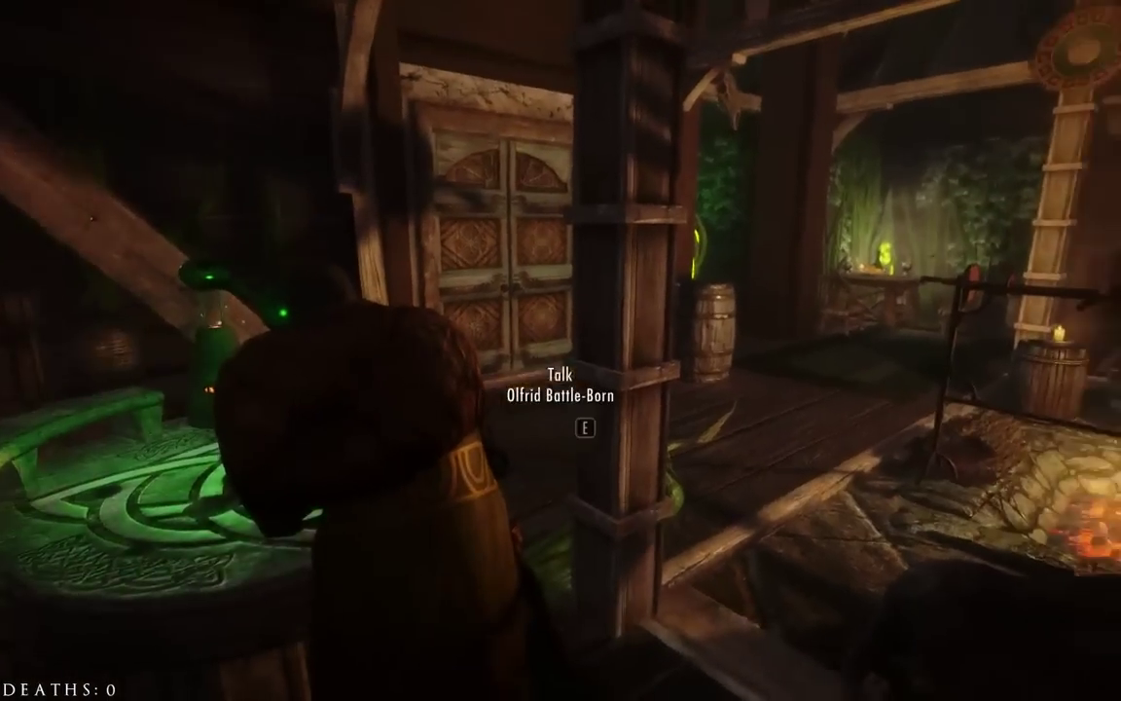
pyautogui.press('w')
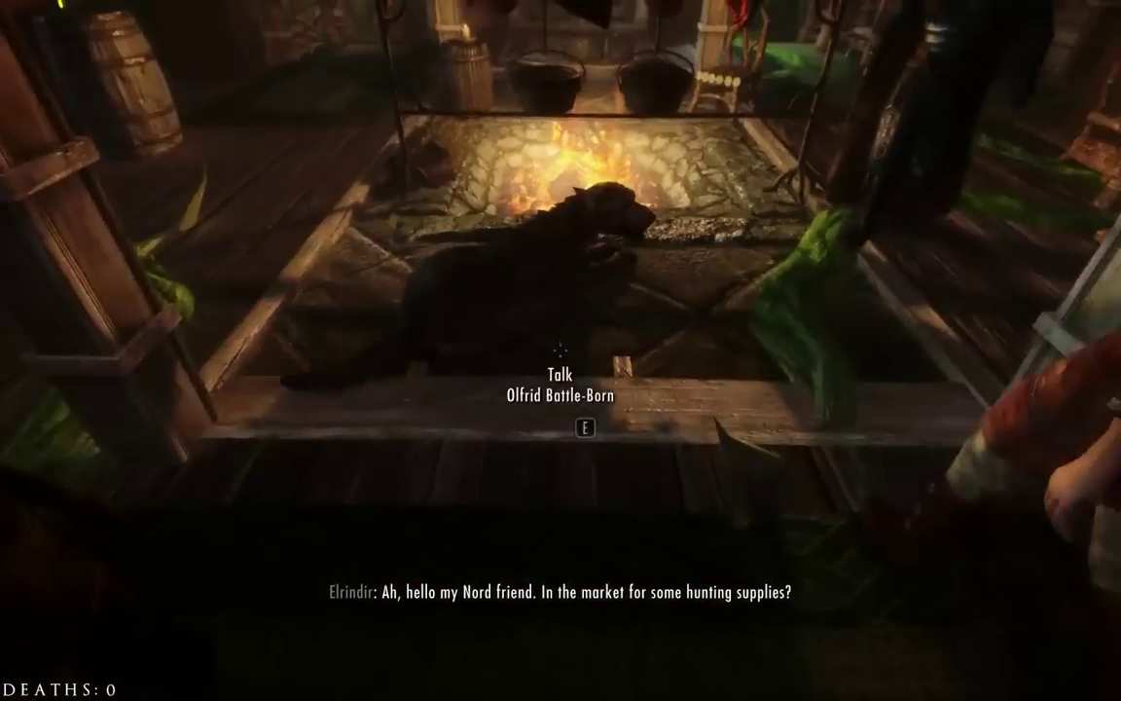
pyautogui.press('w')
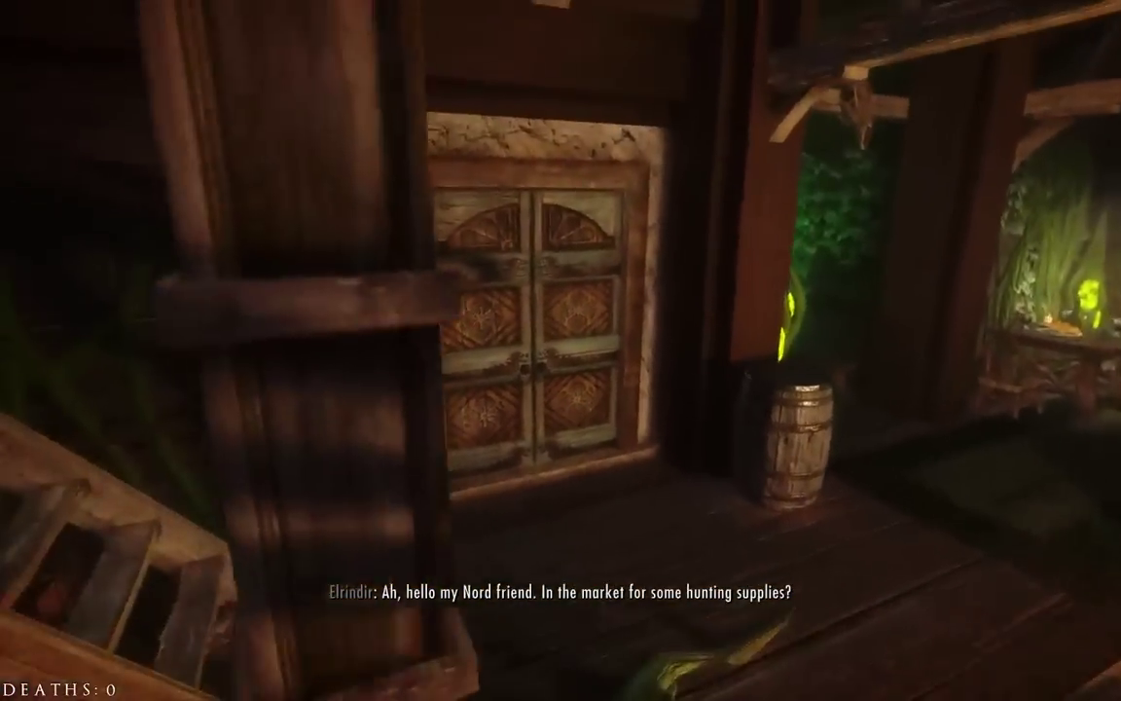
pyautogui.press('w')
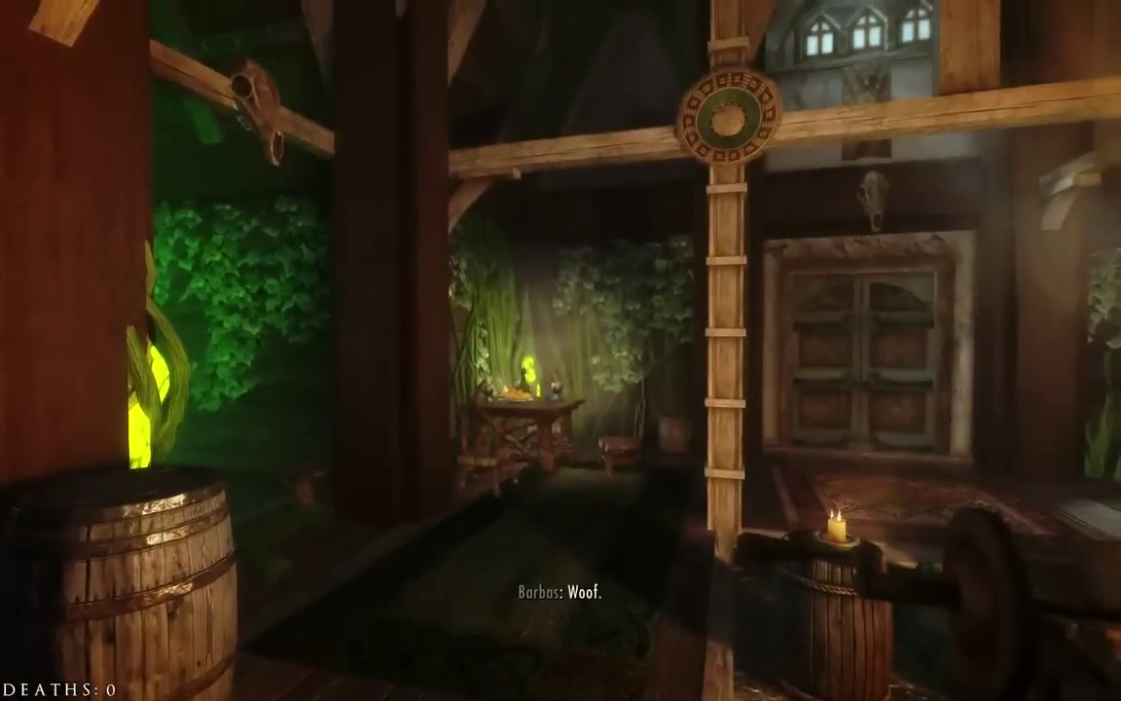
pyautogui.press('w')
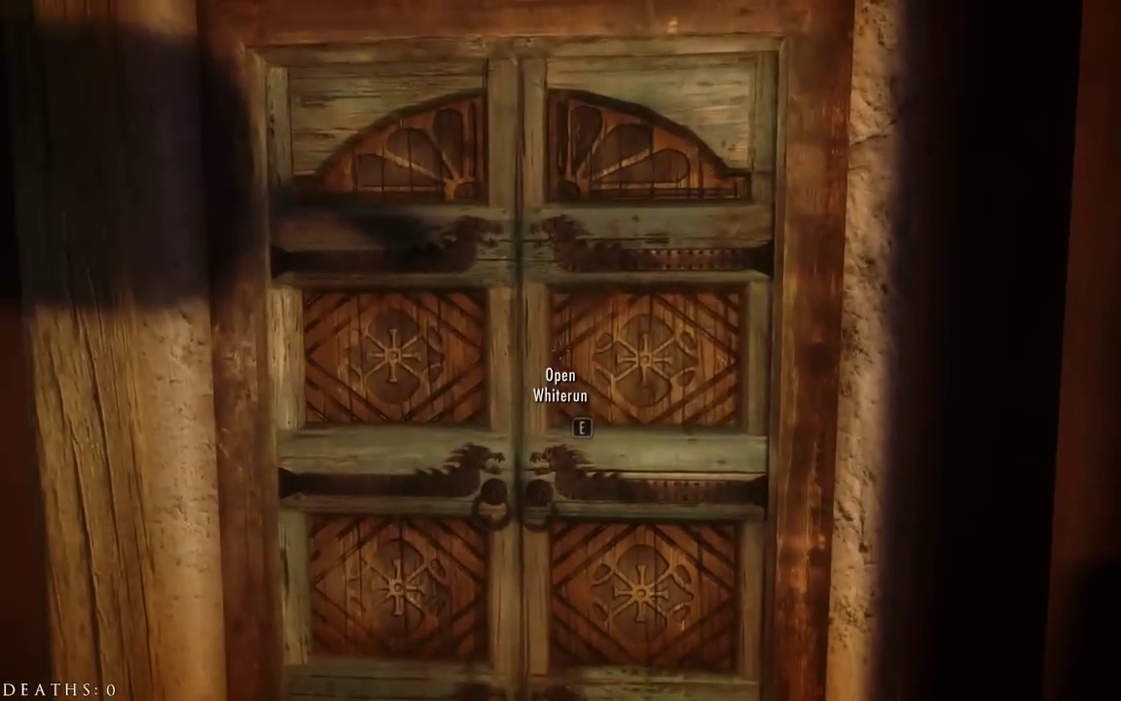
pyautogui.press('e')
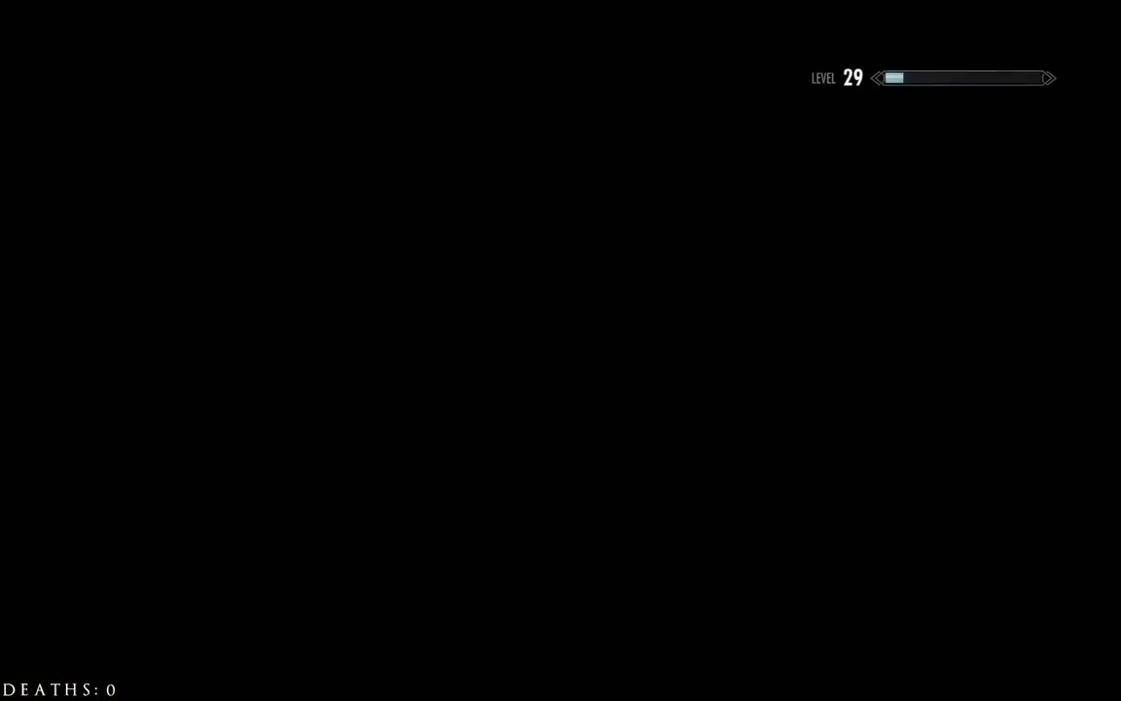